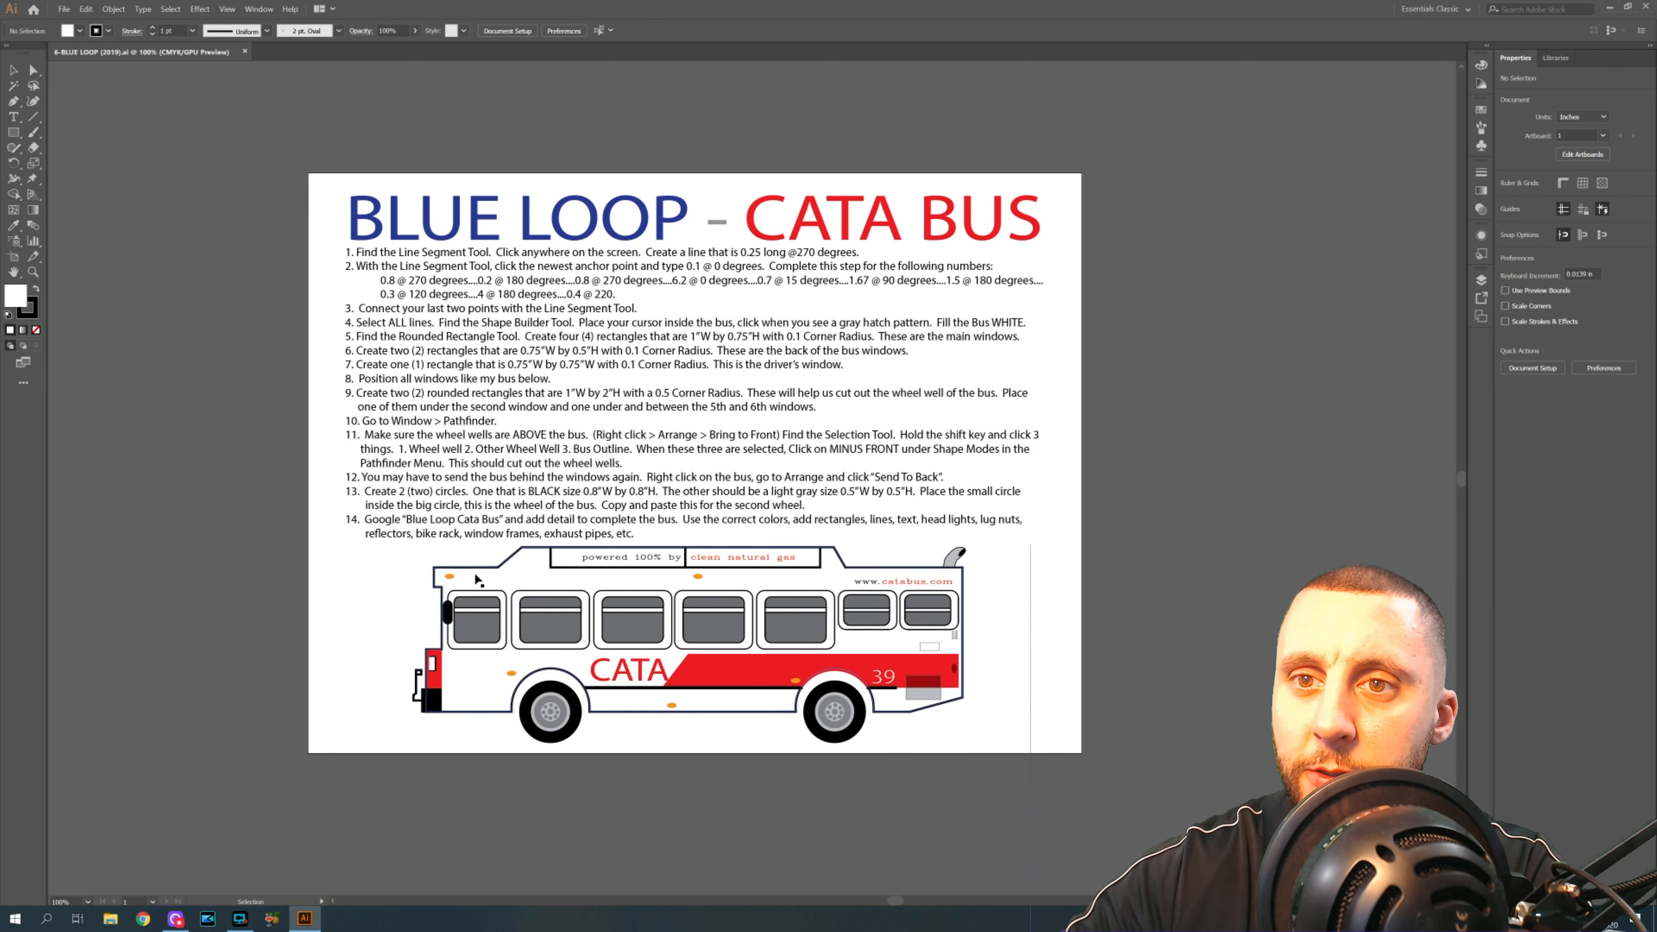
# - Select the entire finished bus illustration and move it off the artboard to the empty canvas on its right
pyautogui.moveTo(406, 541); pyautogui.dragTo(488, 584)
pyautogui.moveTo(1024, 787); pyautogui.dragTo(1039, 789)
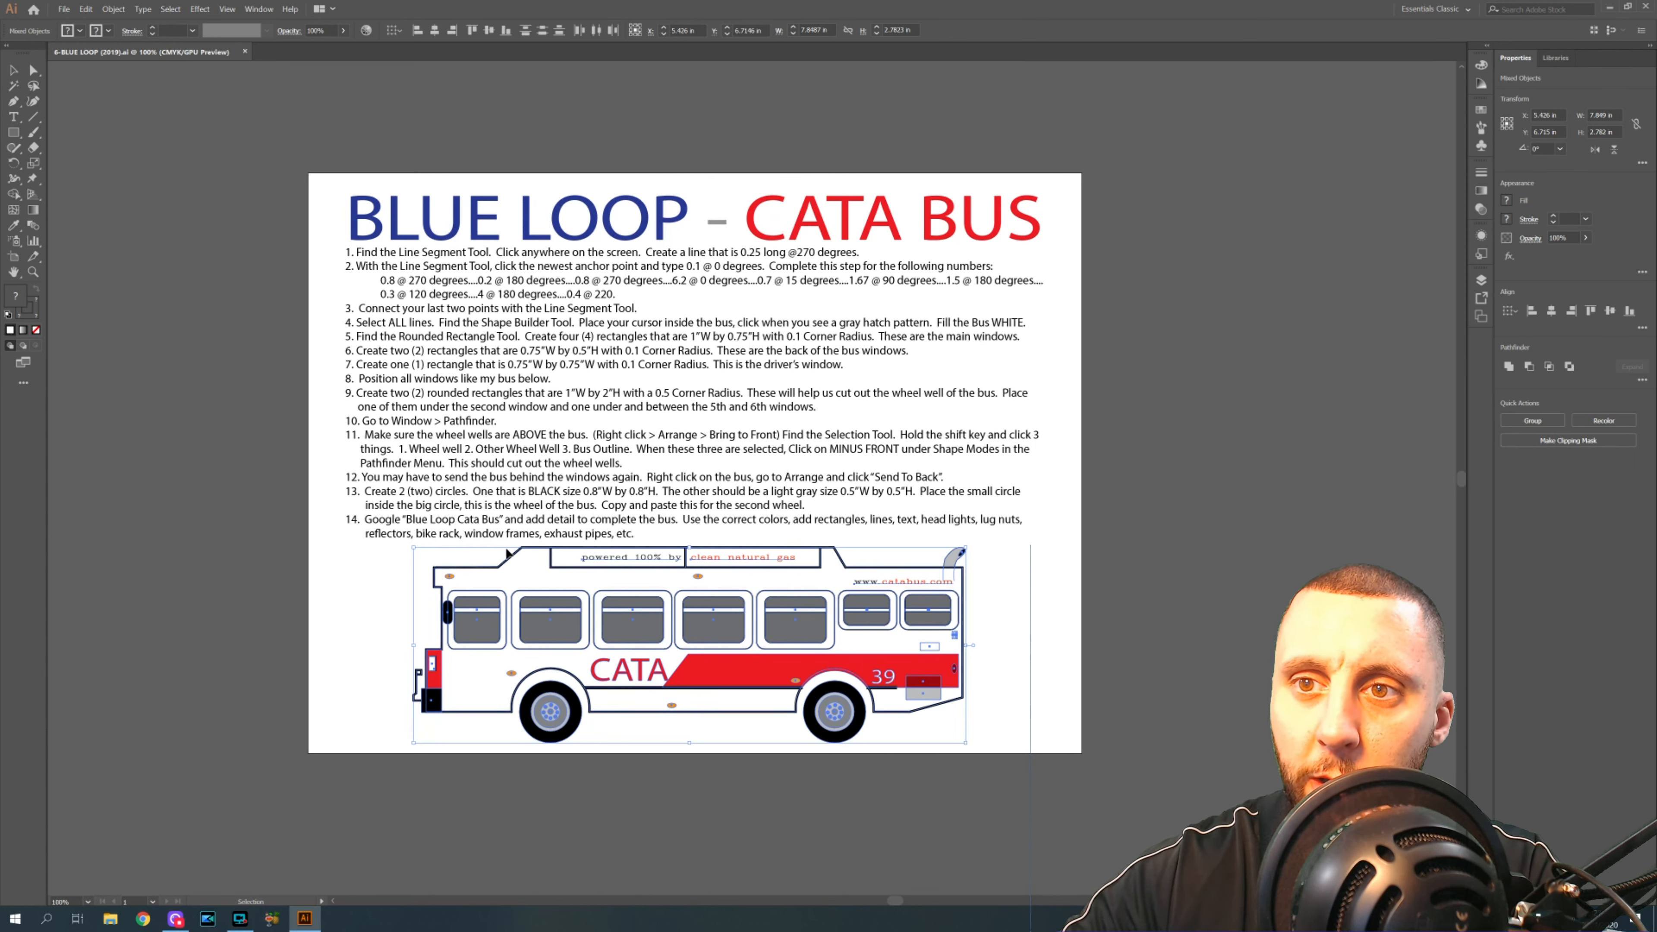
pyautogui.click(397, 542)
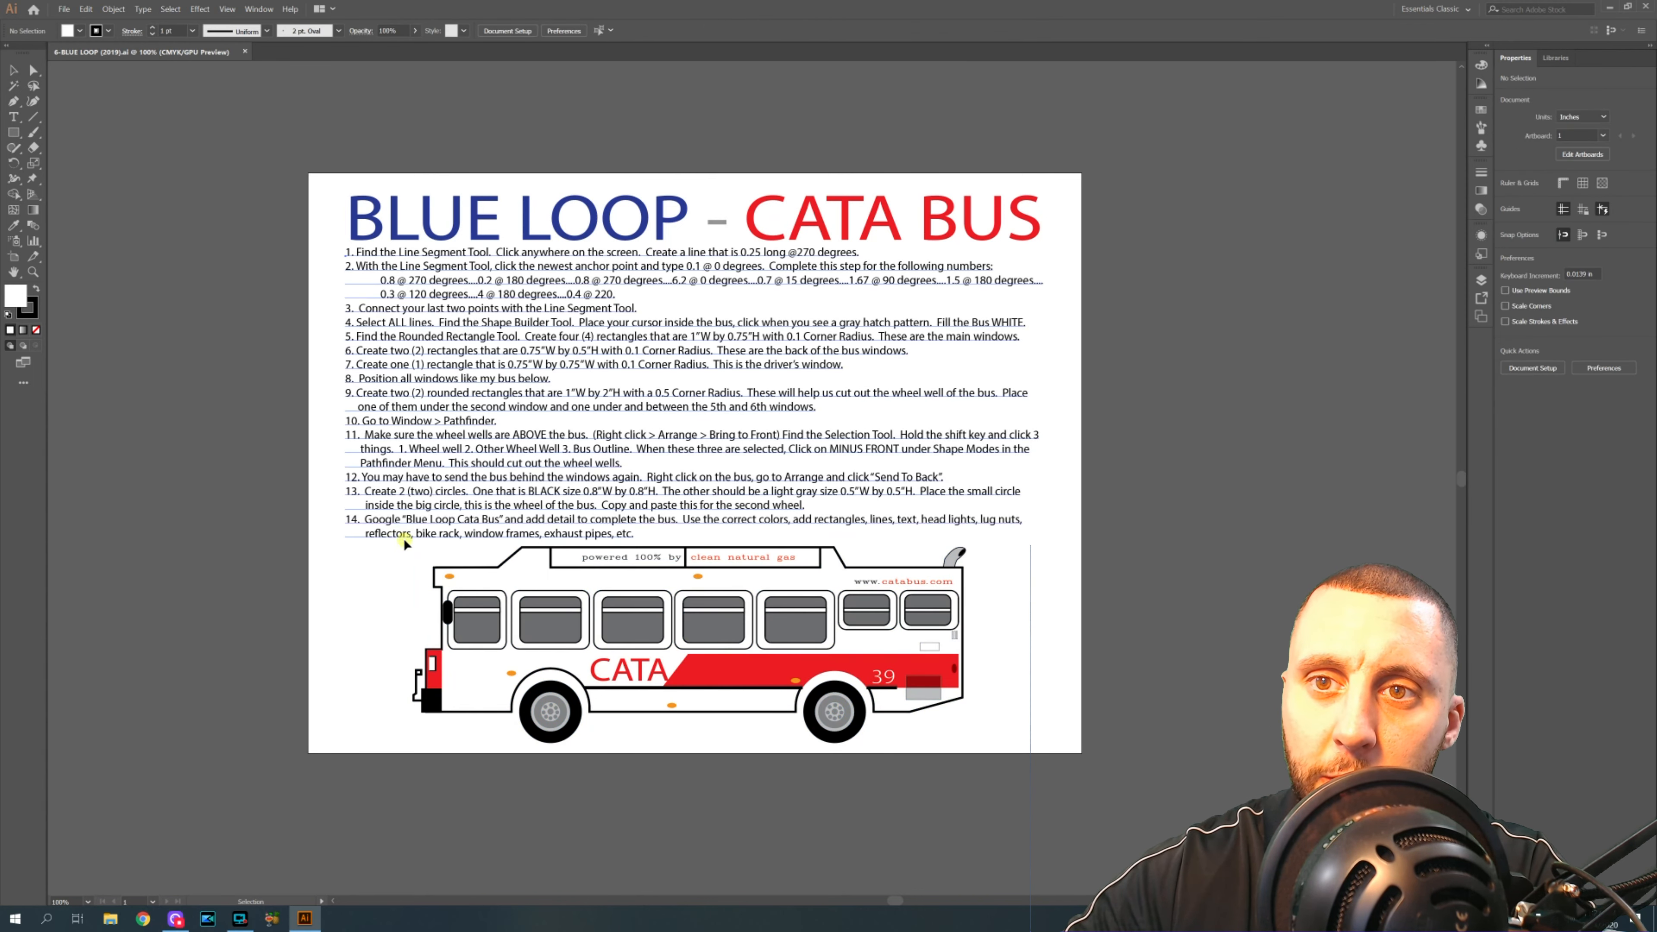
pyautogui.click(403, 540)
pyautogui.click(401, 543)
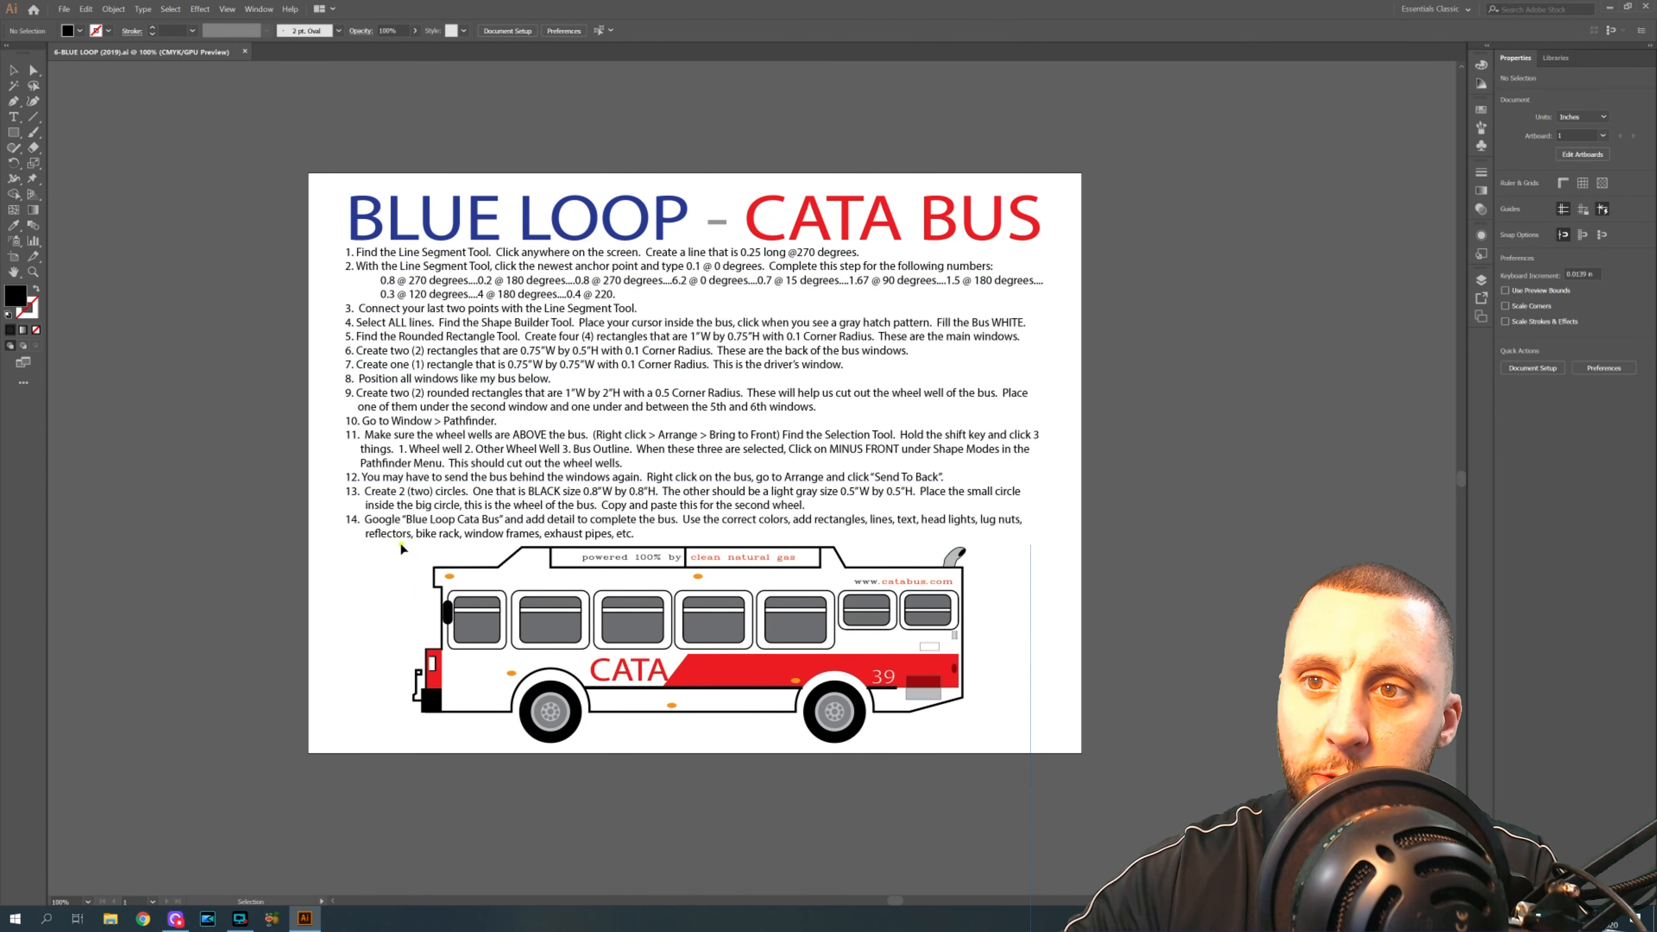
pyautogui.moveTo(399, 542); pyautogui.dragTo(855, 697)
pyautogui.moveTo(1021, 792); pyautogui.dragTo(1023, 793)
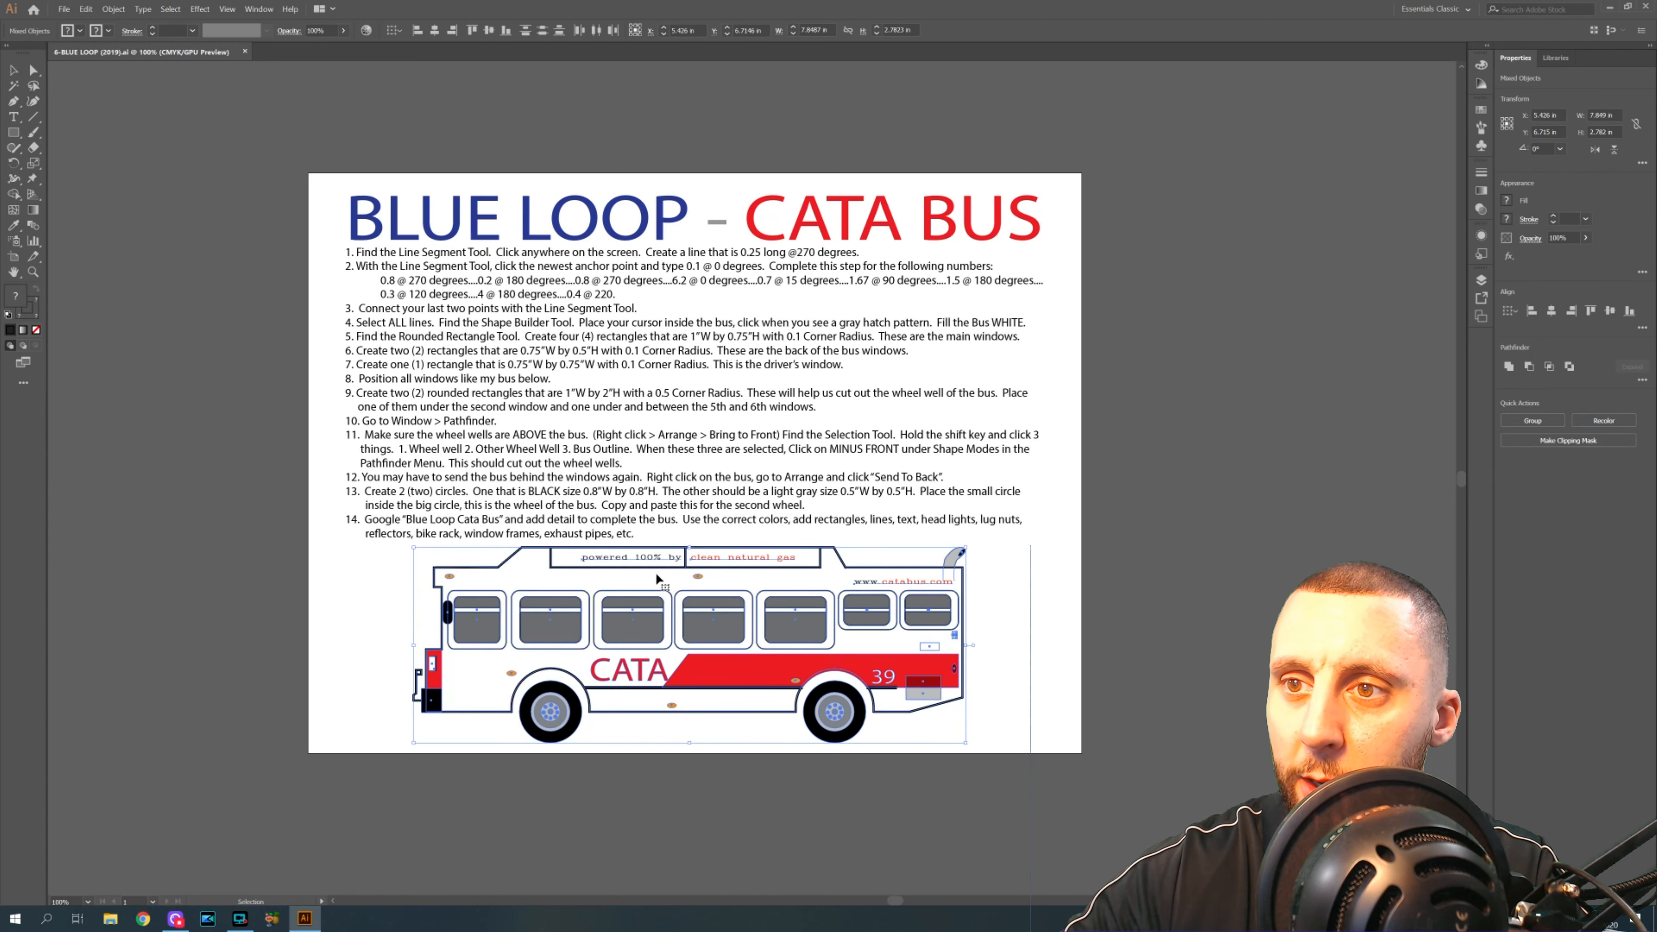
pyautogui.moveTo(646, 567); pyautogui.dragTo(1315, 579)
pyautogui.click(730, 621)
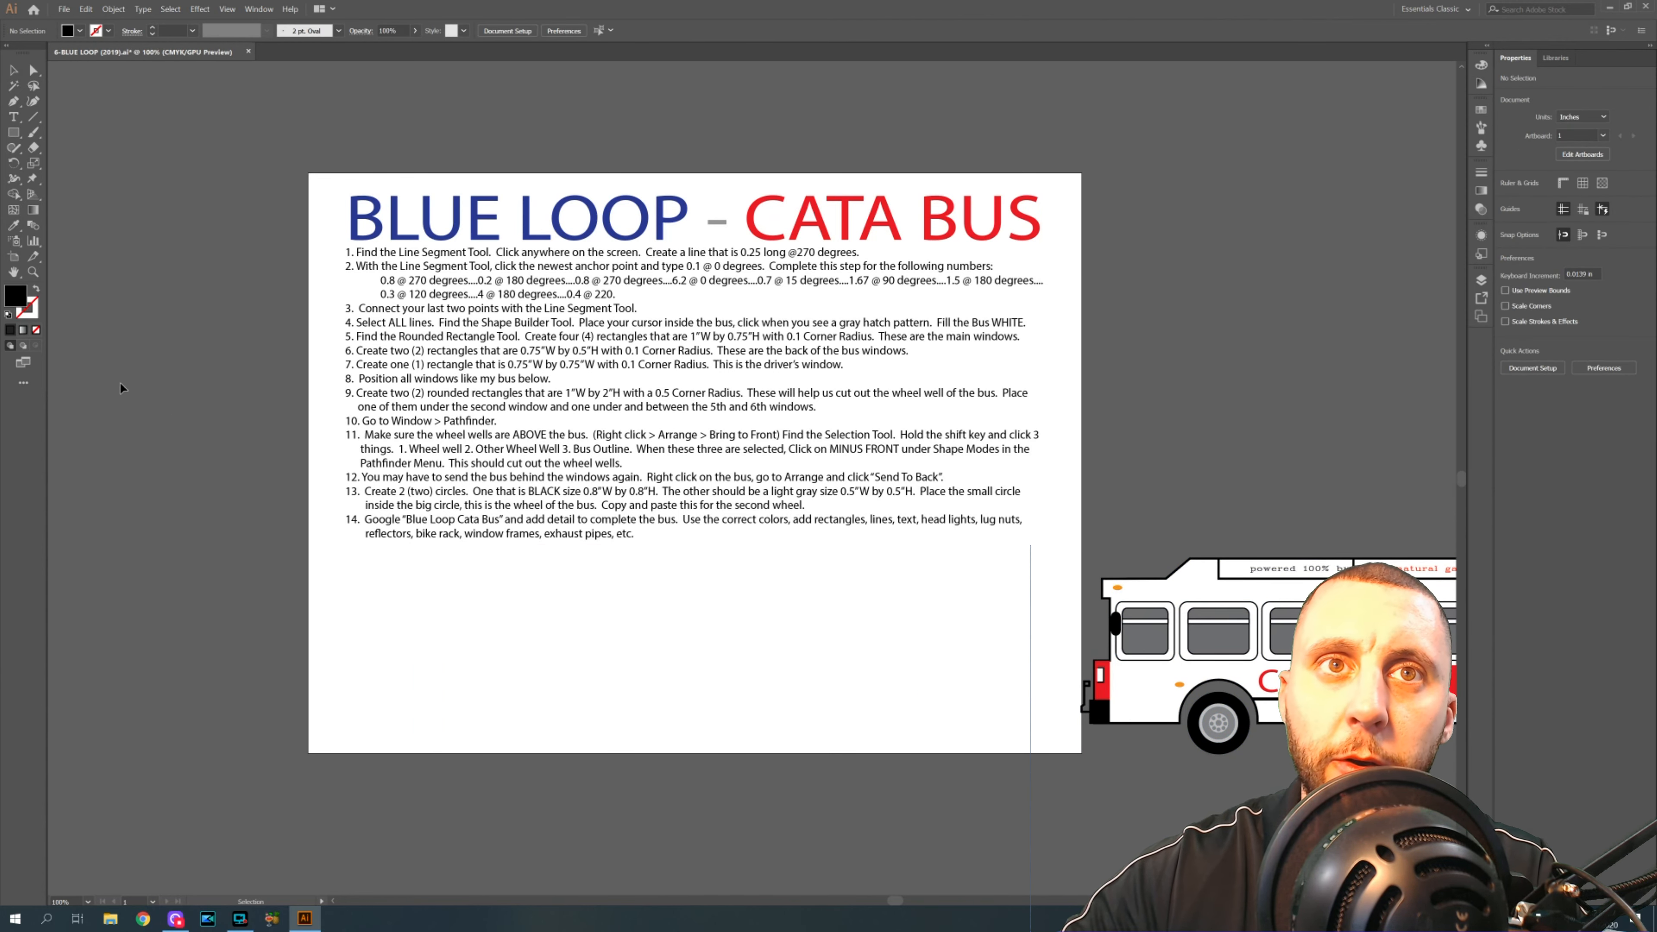
# - Draw a black rectangle about 3.2 by 1.4 in below the instructions and an ellipse about 1.5 by 1.8 in overlapping its lower-right corner
pyautogui.click(13, 132)
pyautogui.moveTo(463, 571); pyautogui.dragTo(691, 667)
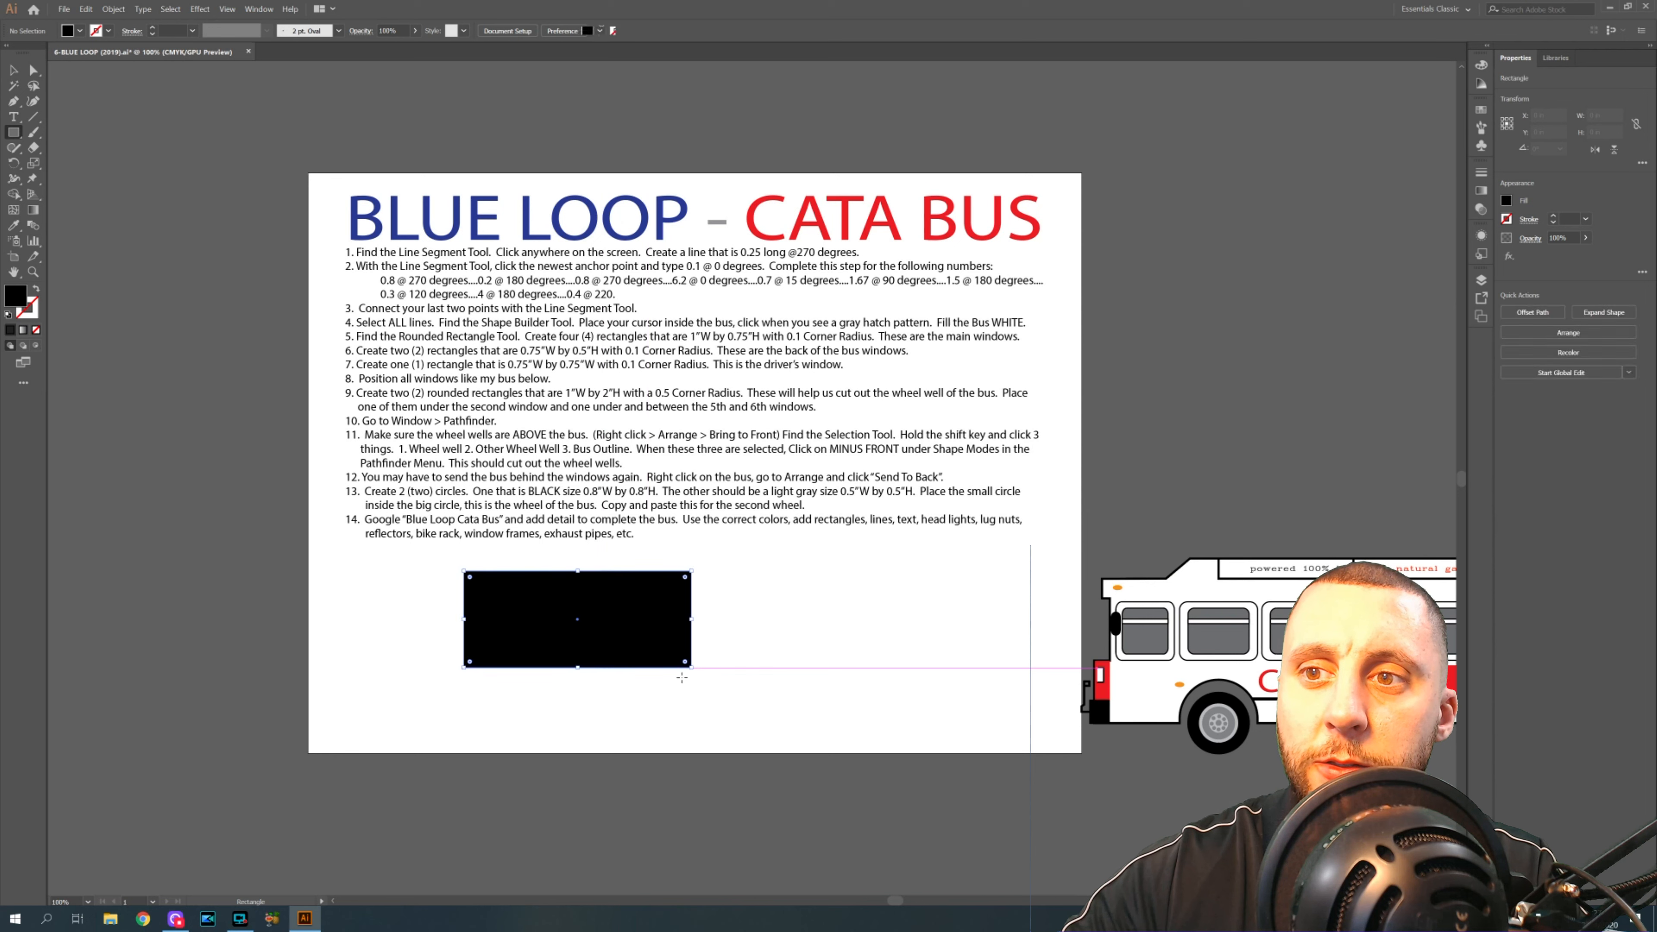
pyautogui.click(12, 133)
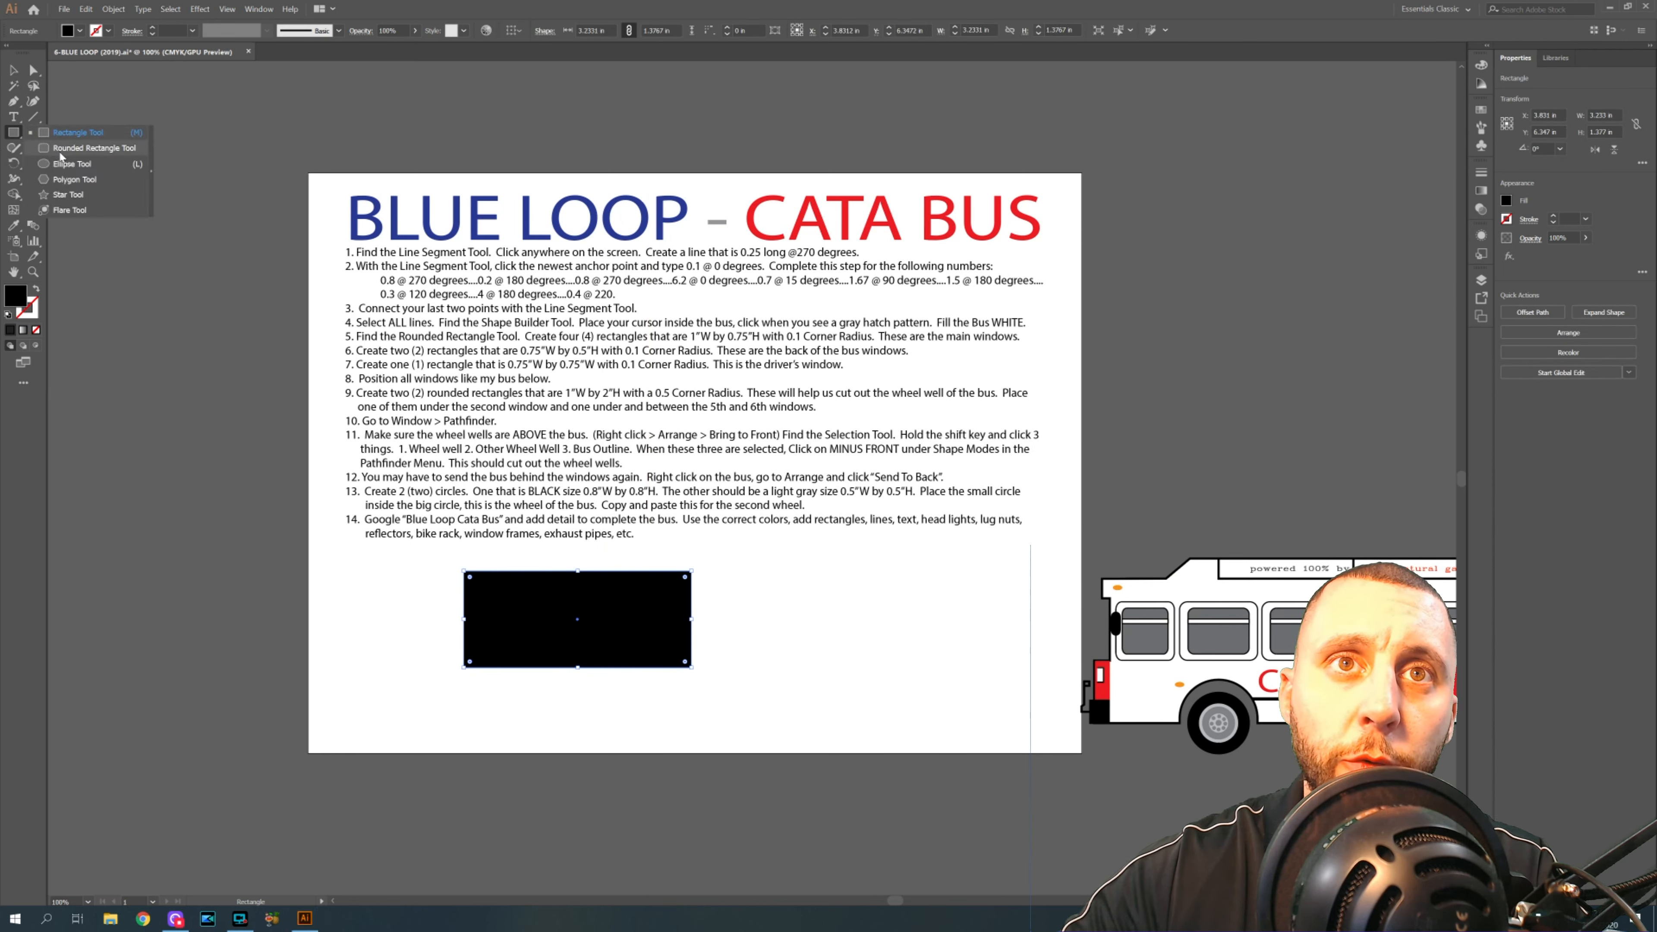
pyautogui.click(72, 164)
pyautogui.moveTo(653, 722); pyautogui.dragTo(757, 598)
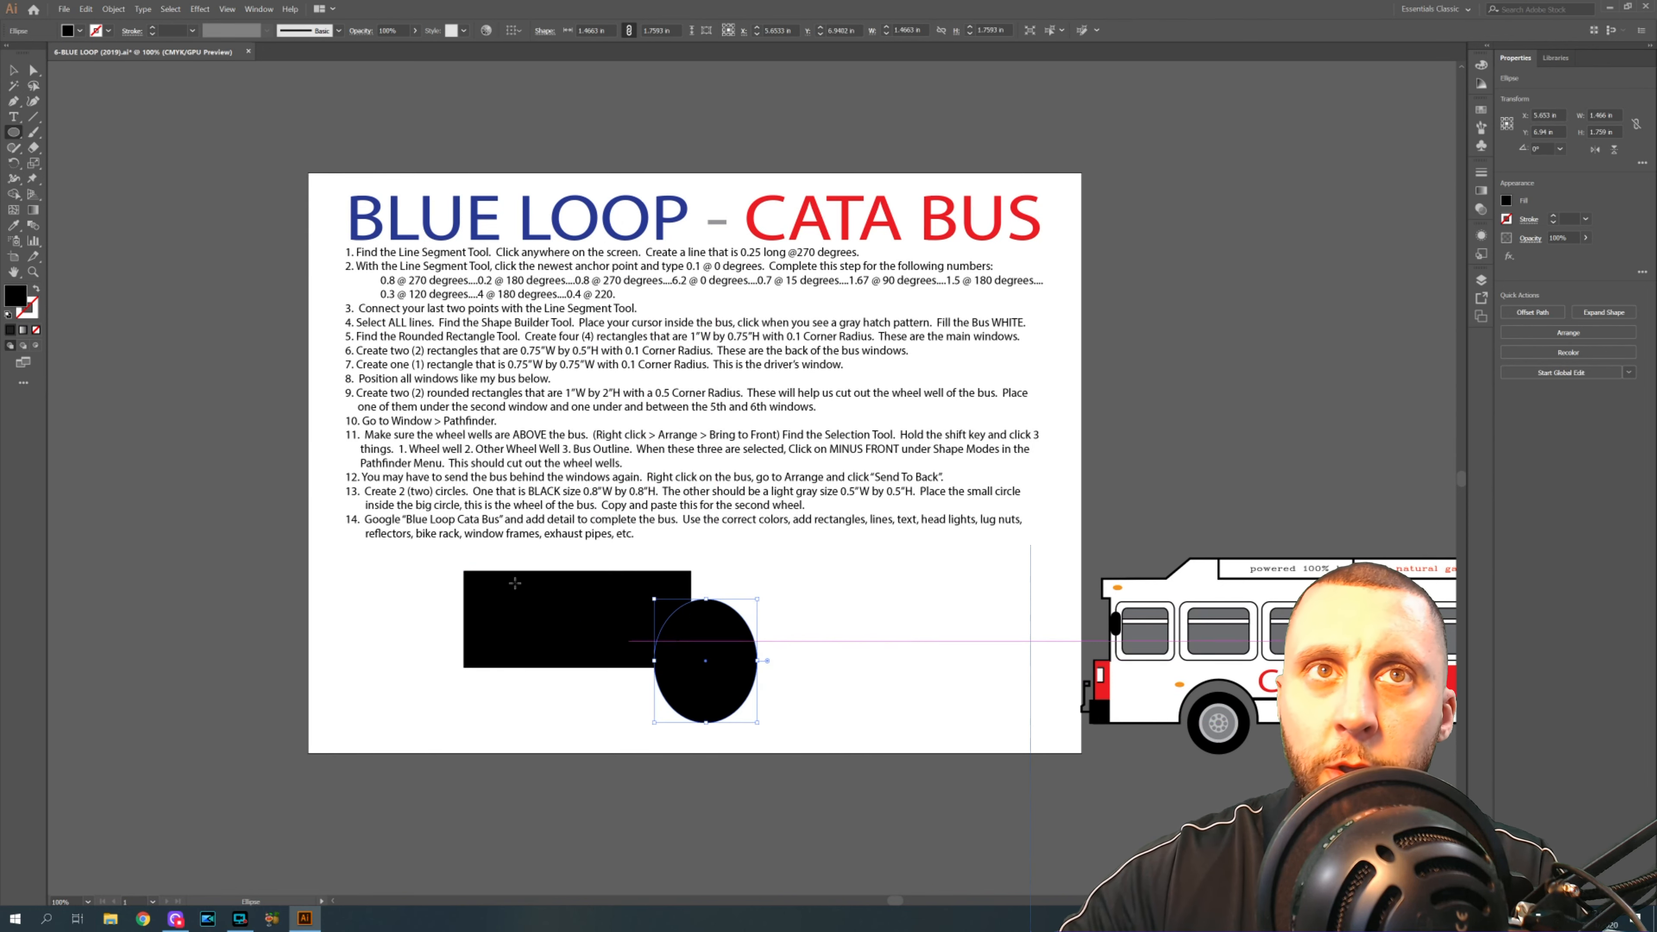
pyautogui.click(11, 69)
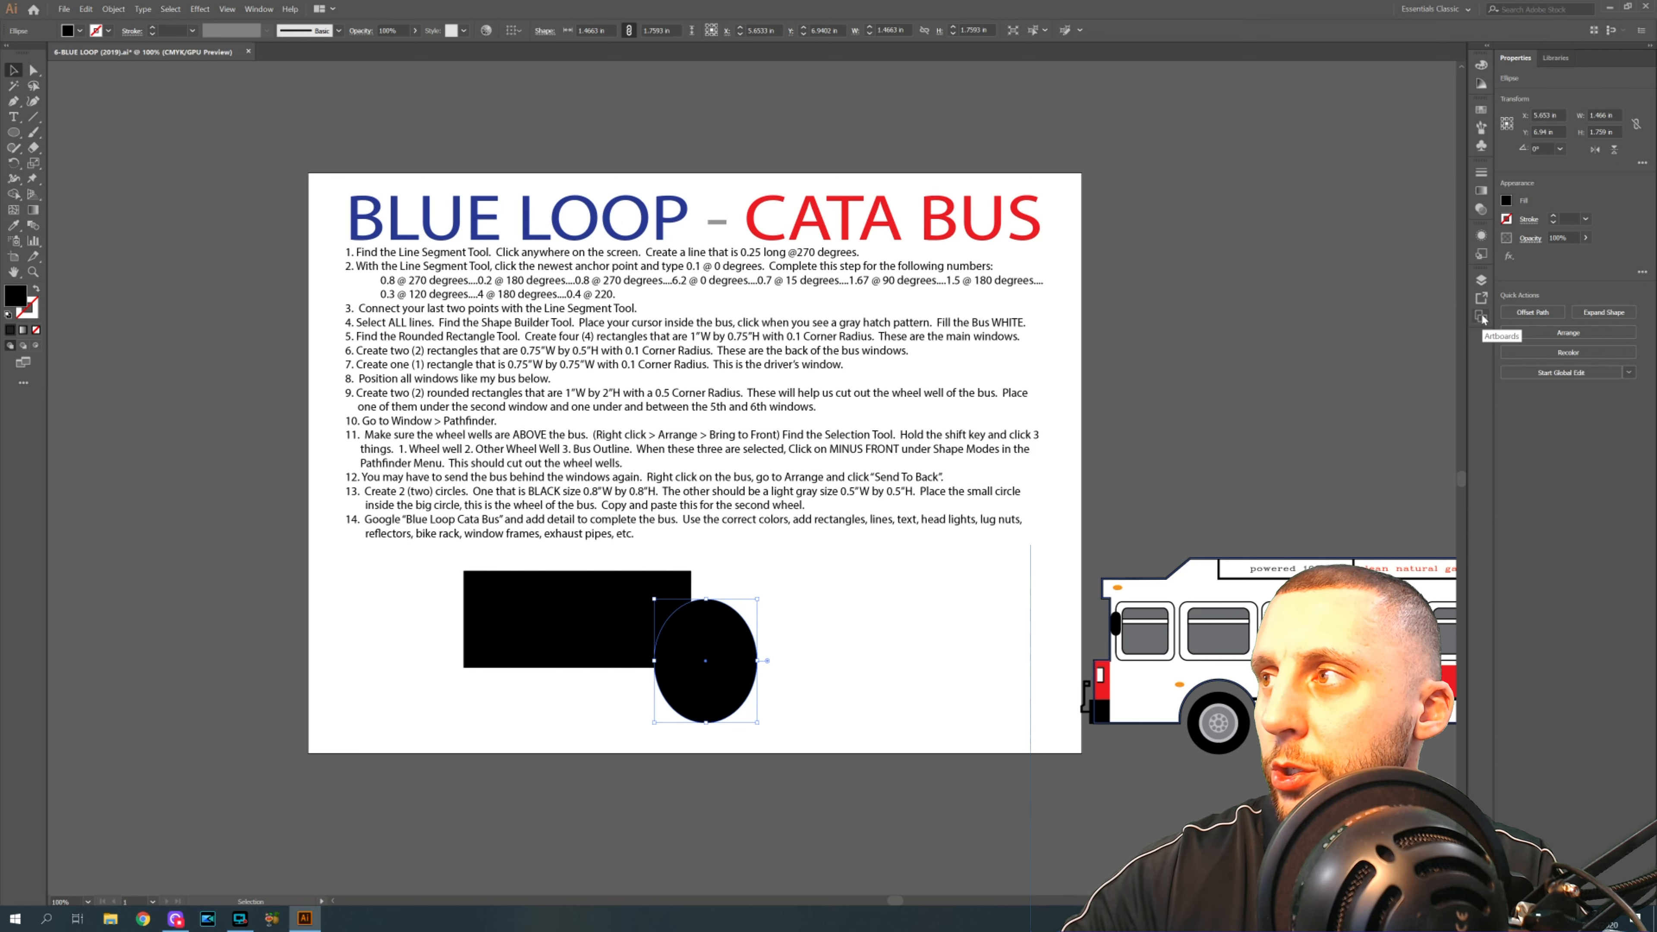
# - Switch the workspace to Automation and expand Layer 1 to list its objects
pyautogui.click(1442, 12)
pyautogui.click(1435, 21)
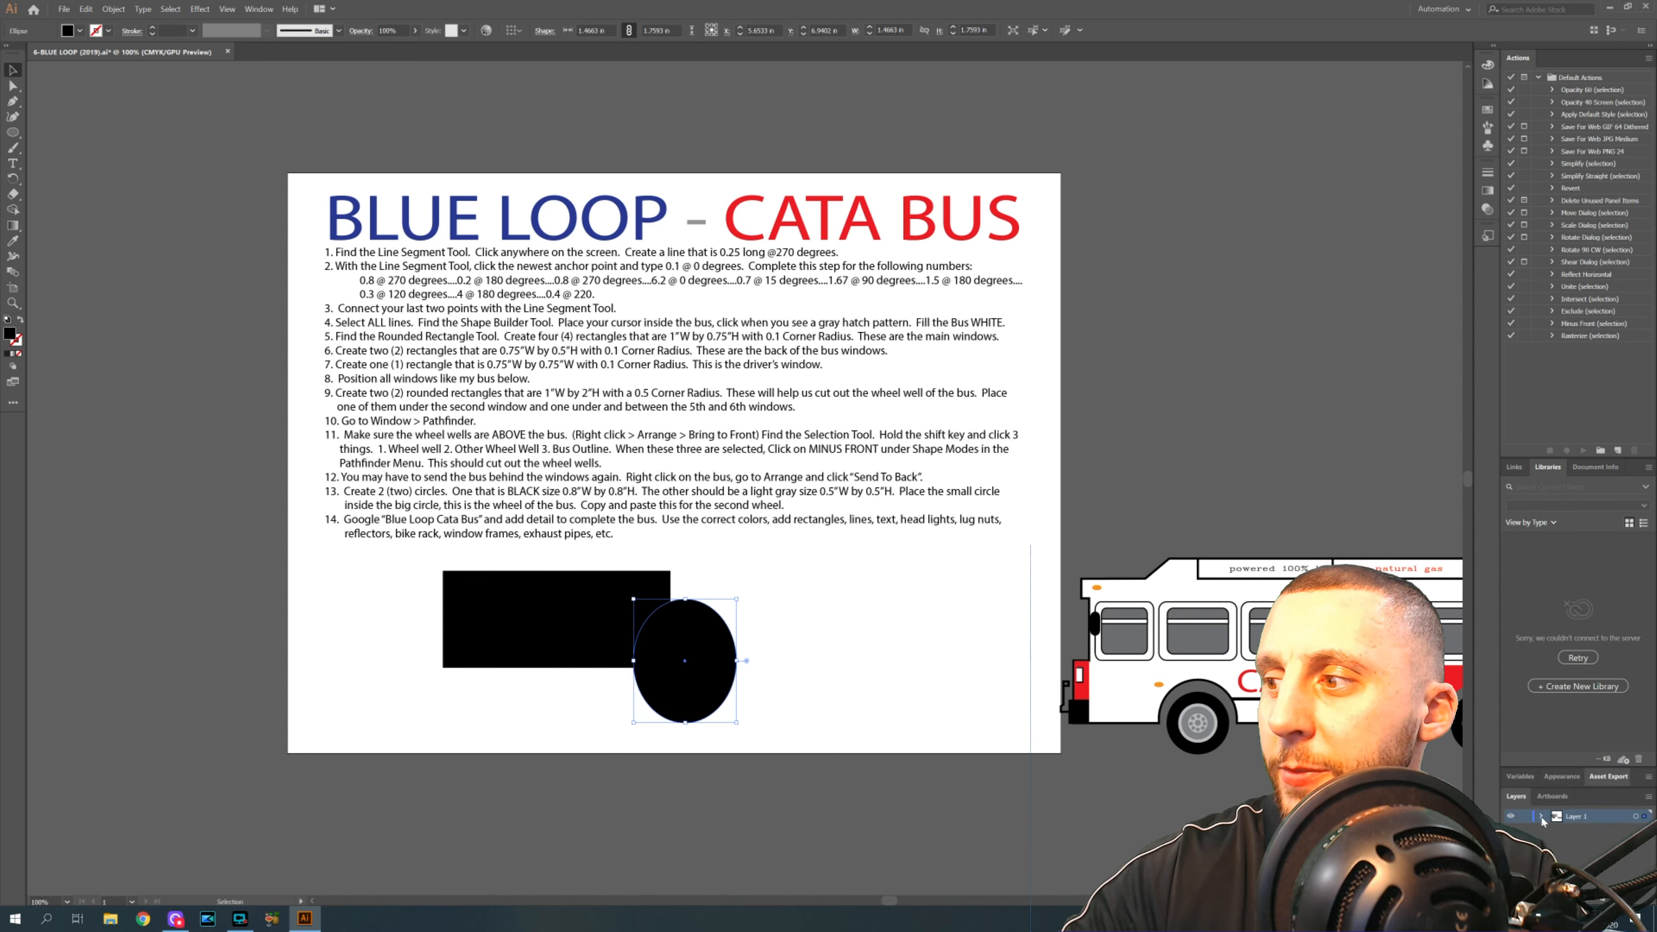
pyautogui.click(1540, 816)
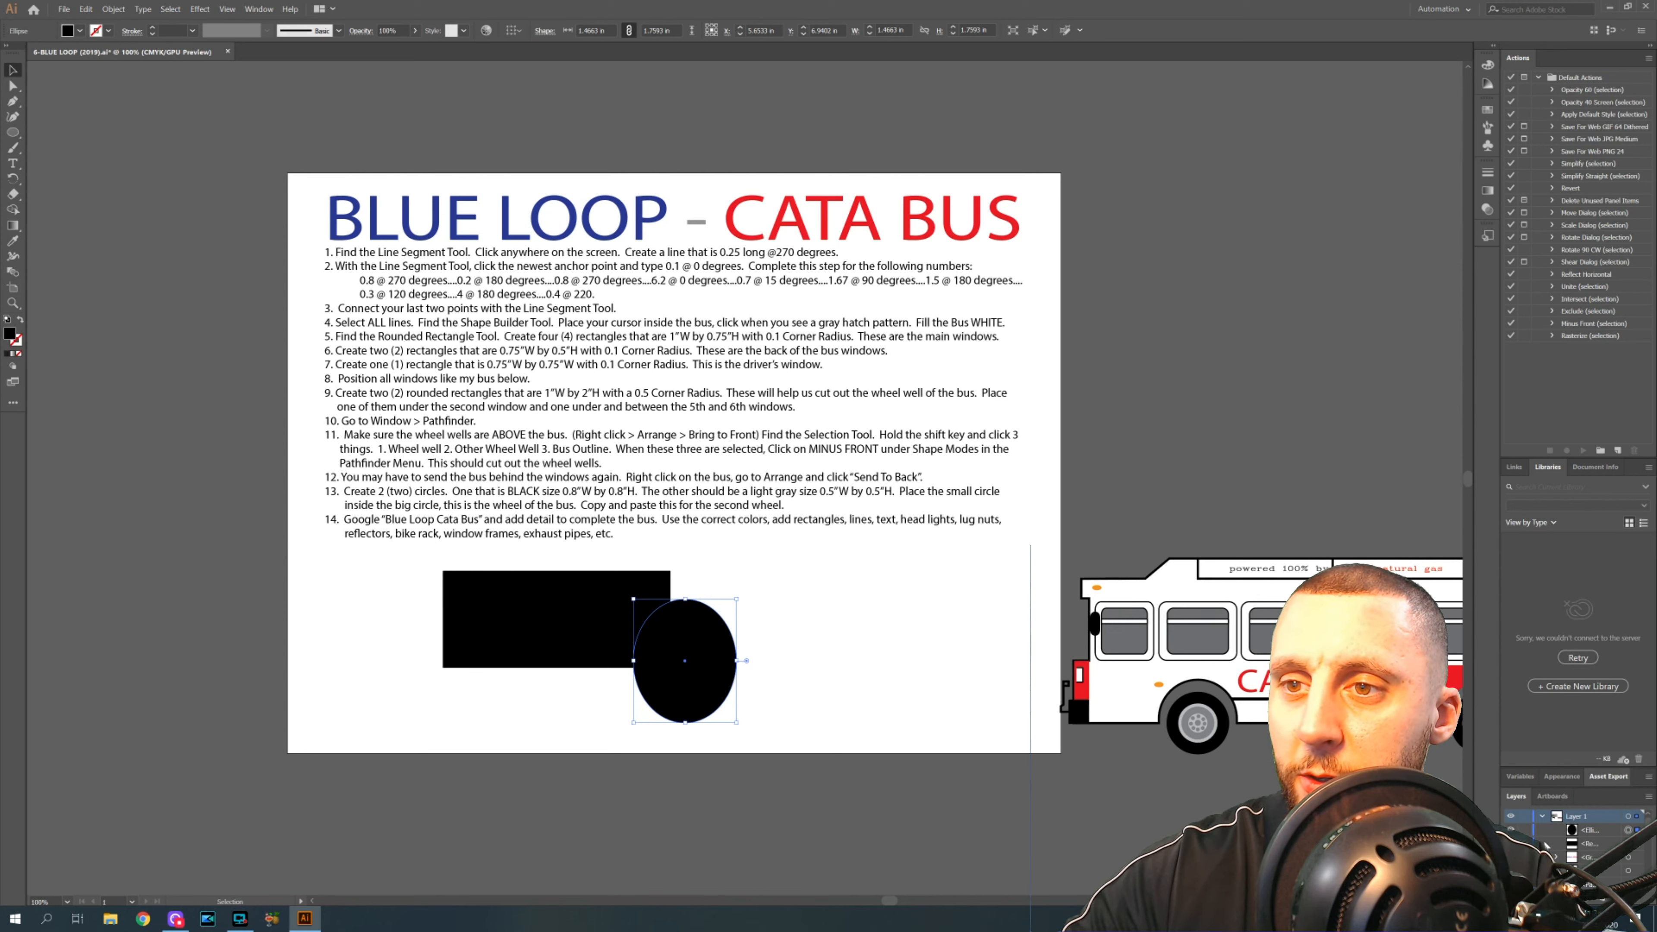
# - Fill the ellipse with cyan blue and deselect it
pyautogui.click(79, 30)
pyautogui.click(72, 53)
pyautogui.press('Escape')
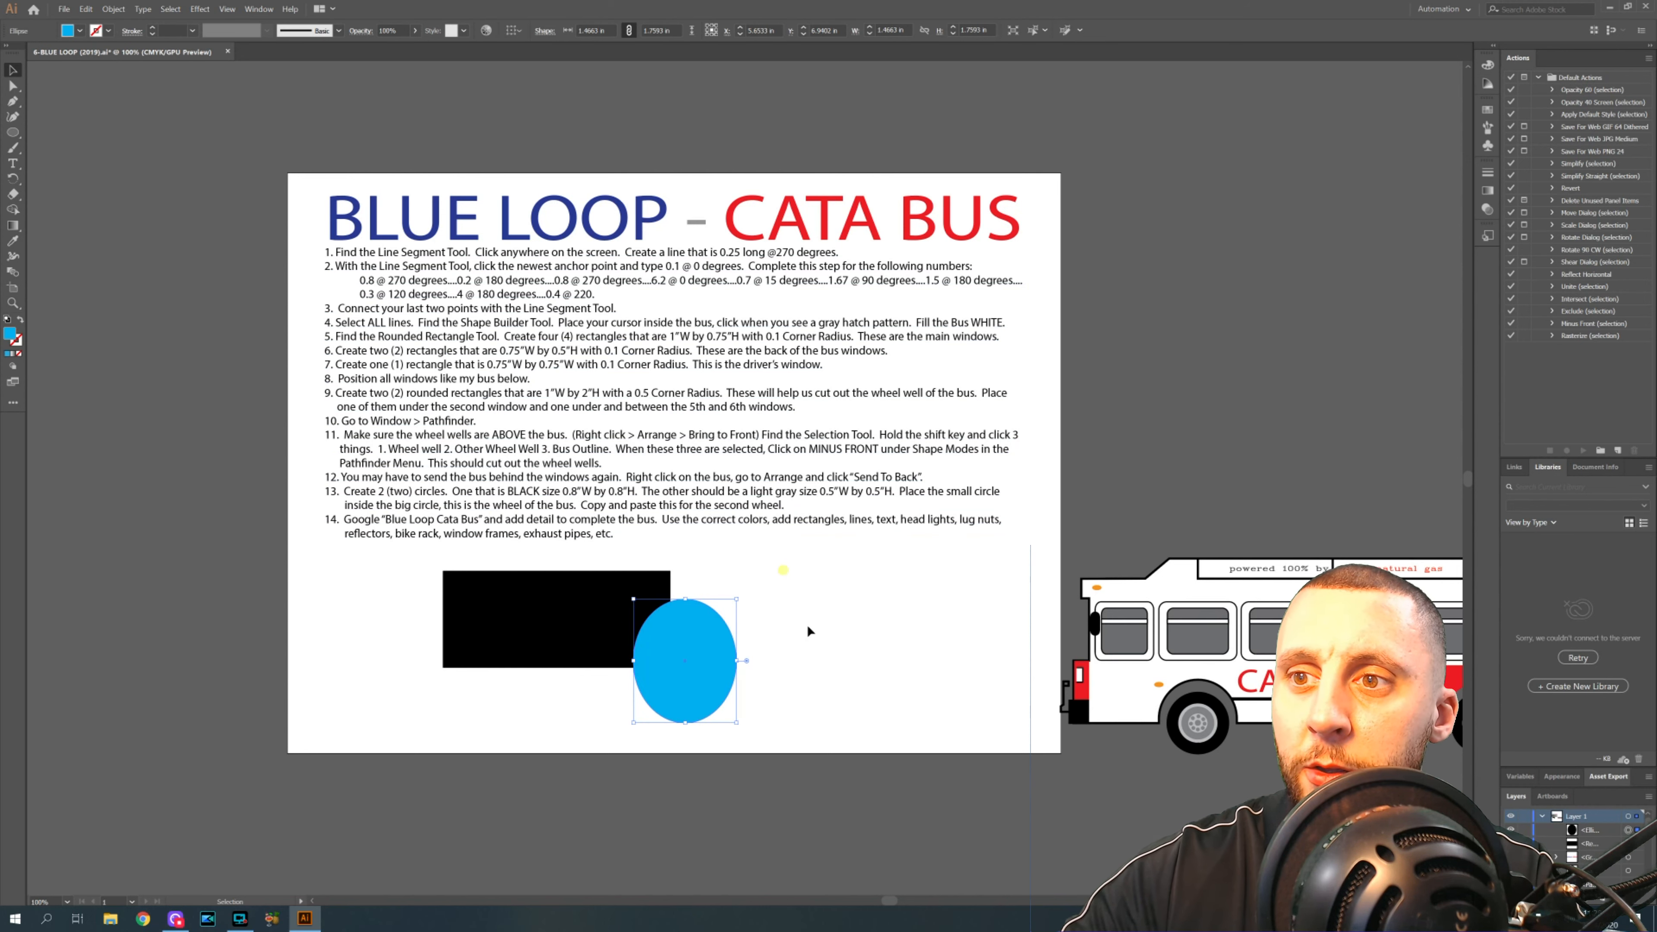
pyautogui.click(13, 64)
pyautogui.click(812, 576)
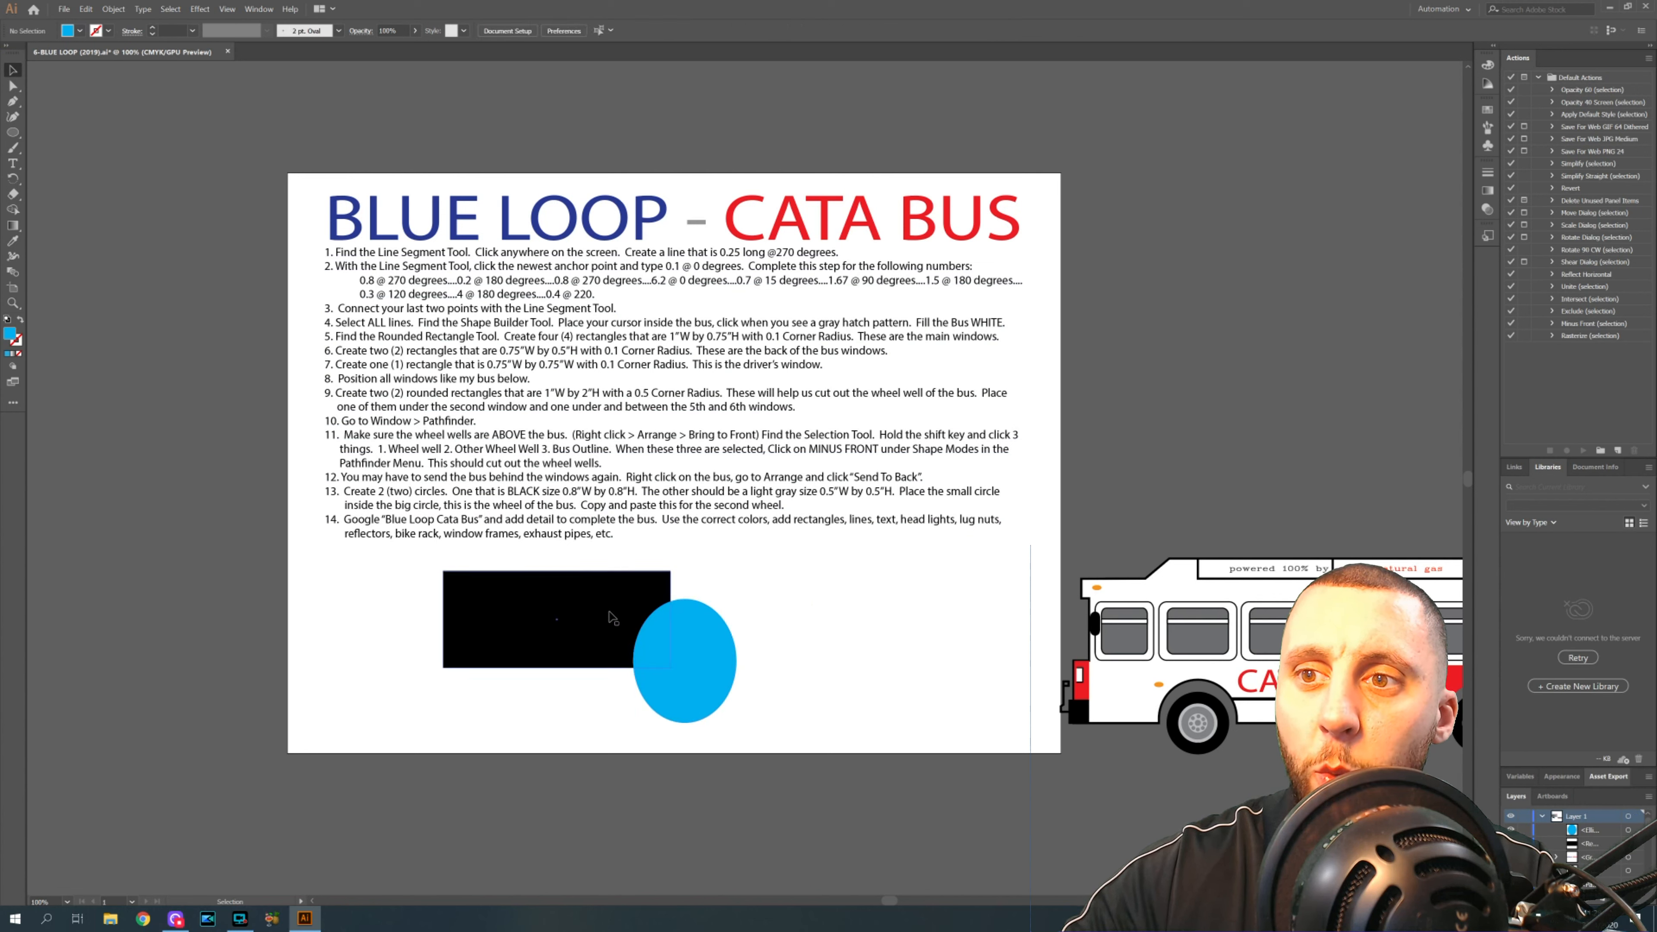
# - Bring the black rectangle to the front of the blue ellipse and deselect it
pyautogui.click(575, 630)
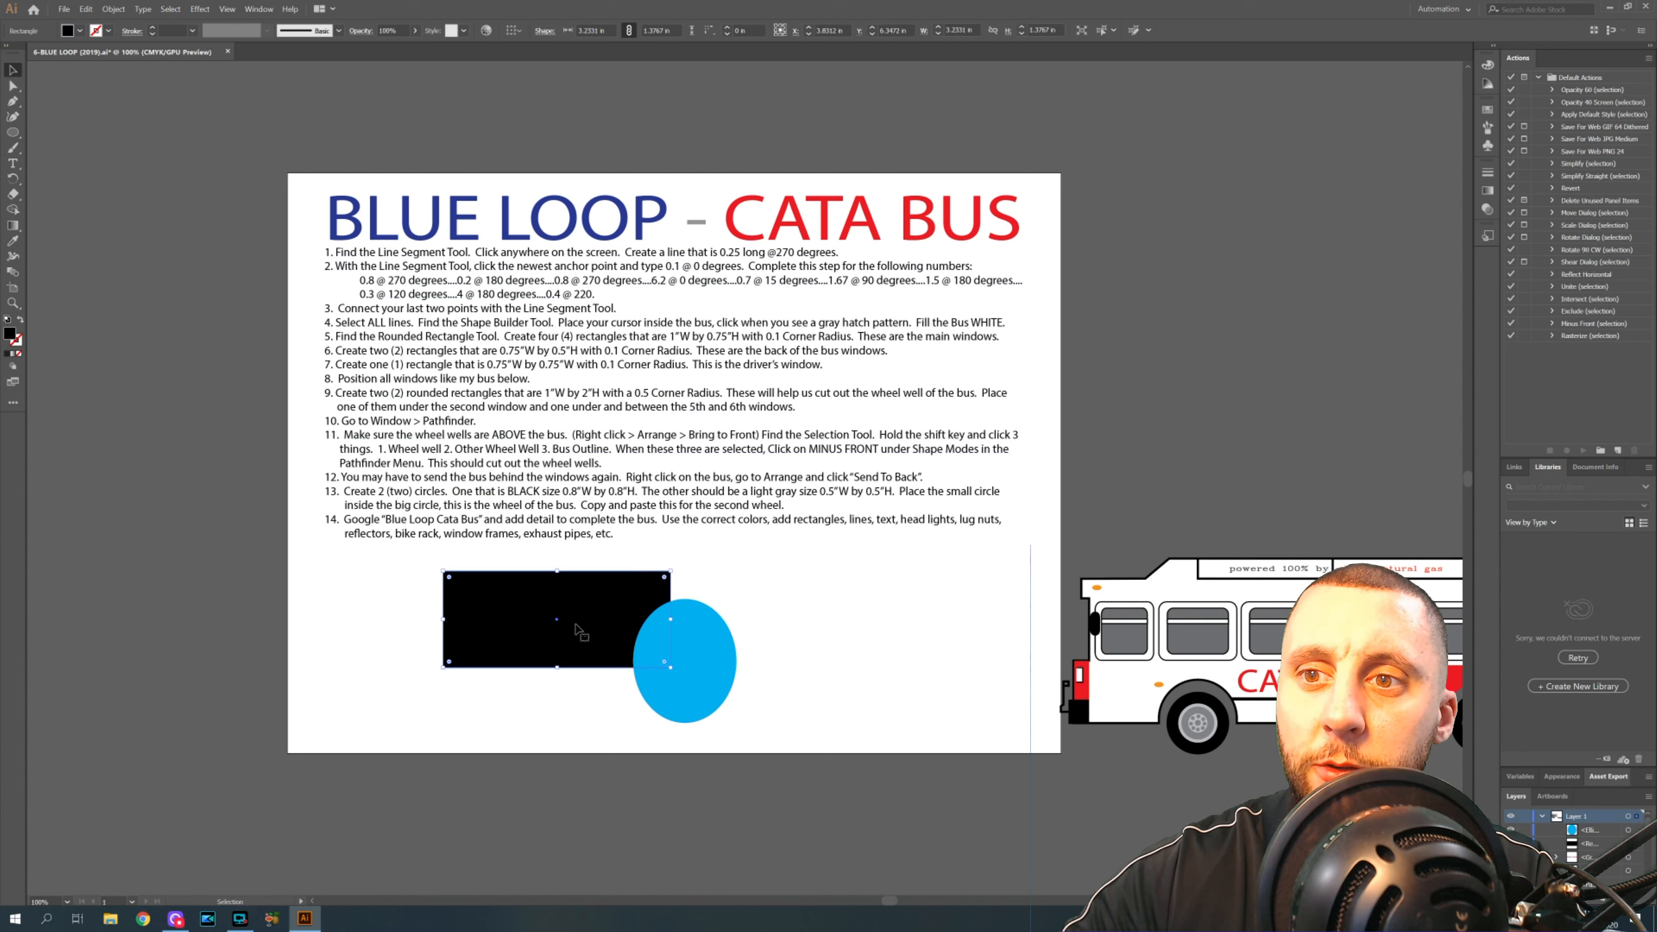
pyautogui.rightClick(578, 607)
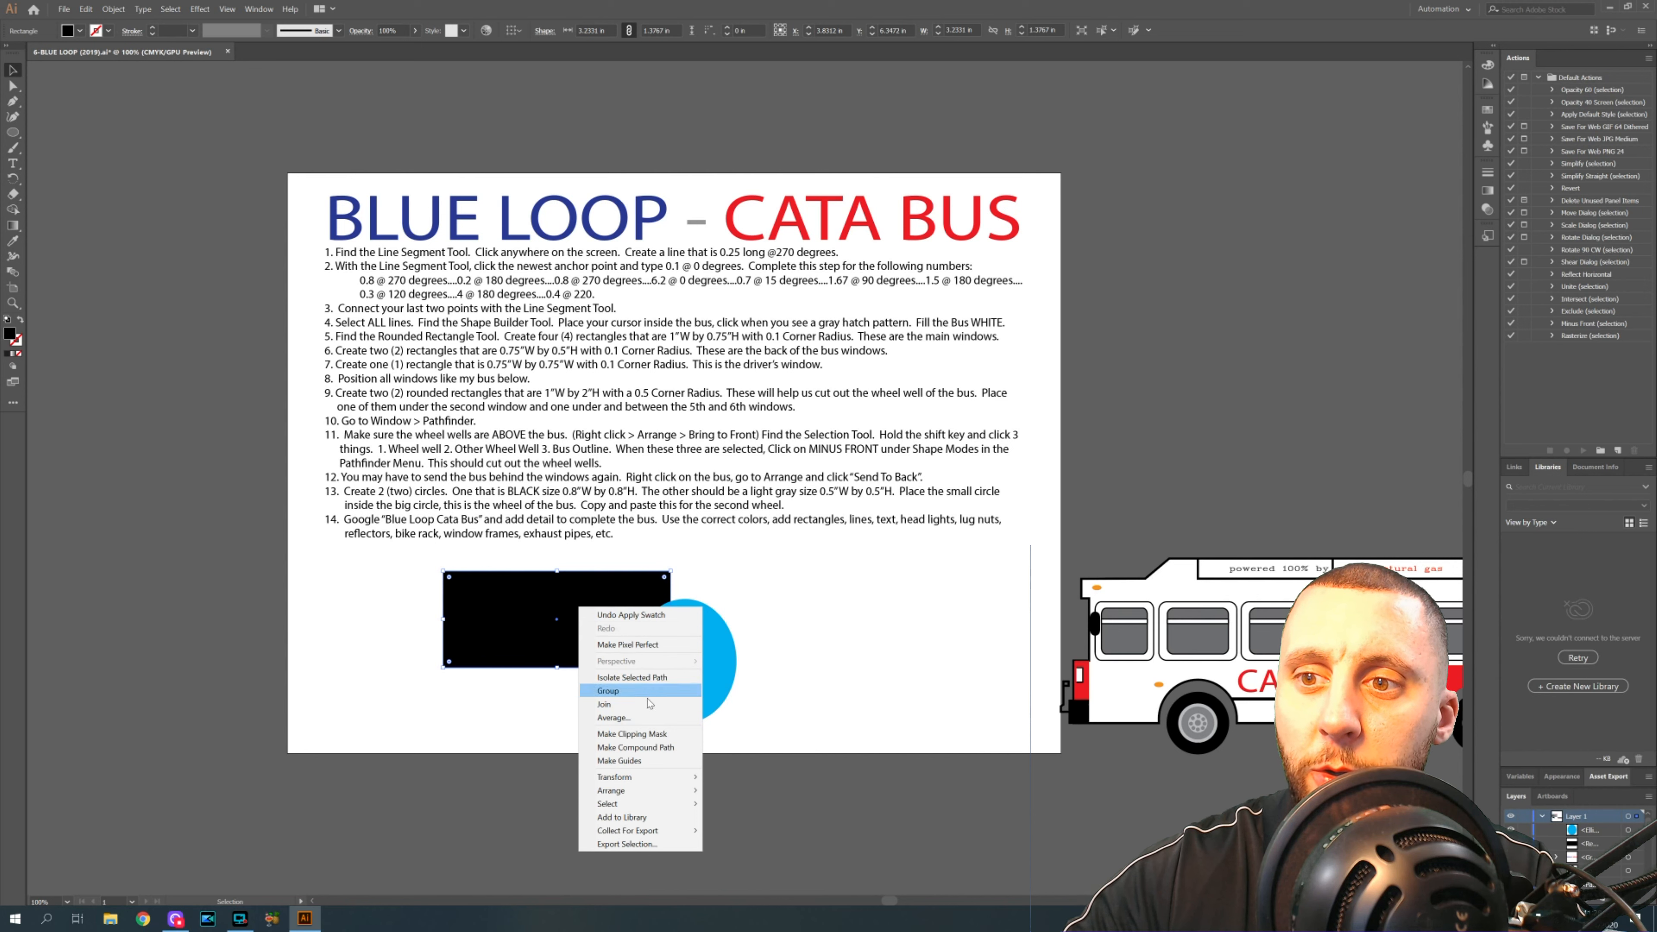
pyautogui.click(665, 790)
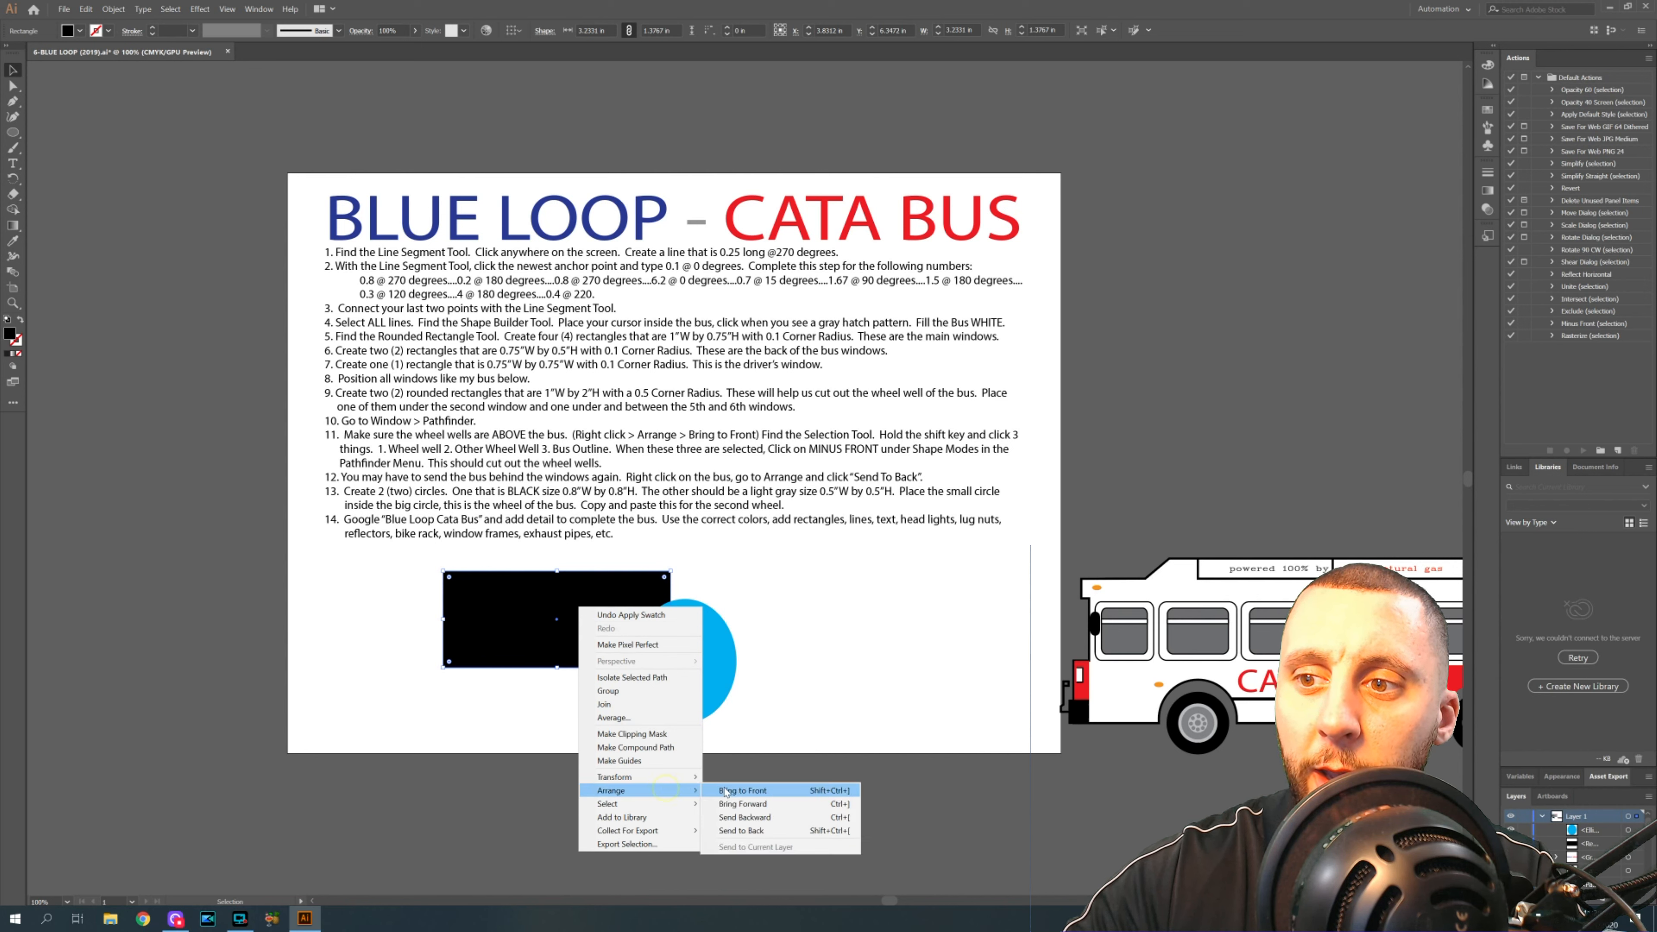
pyautogui.click(743, 790)
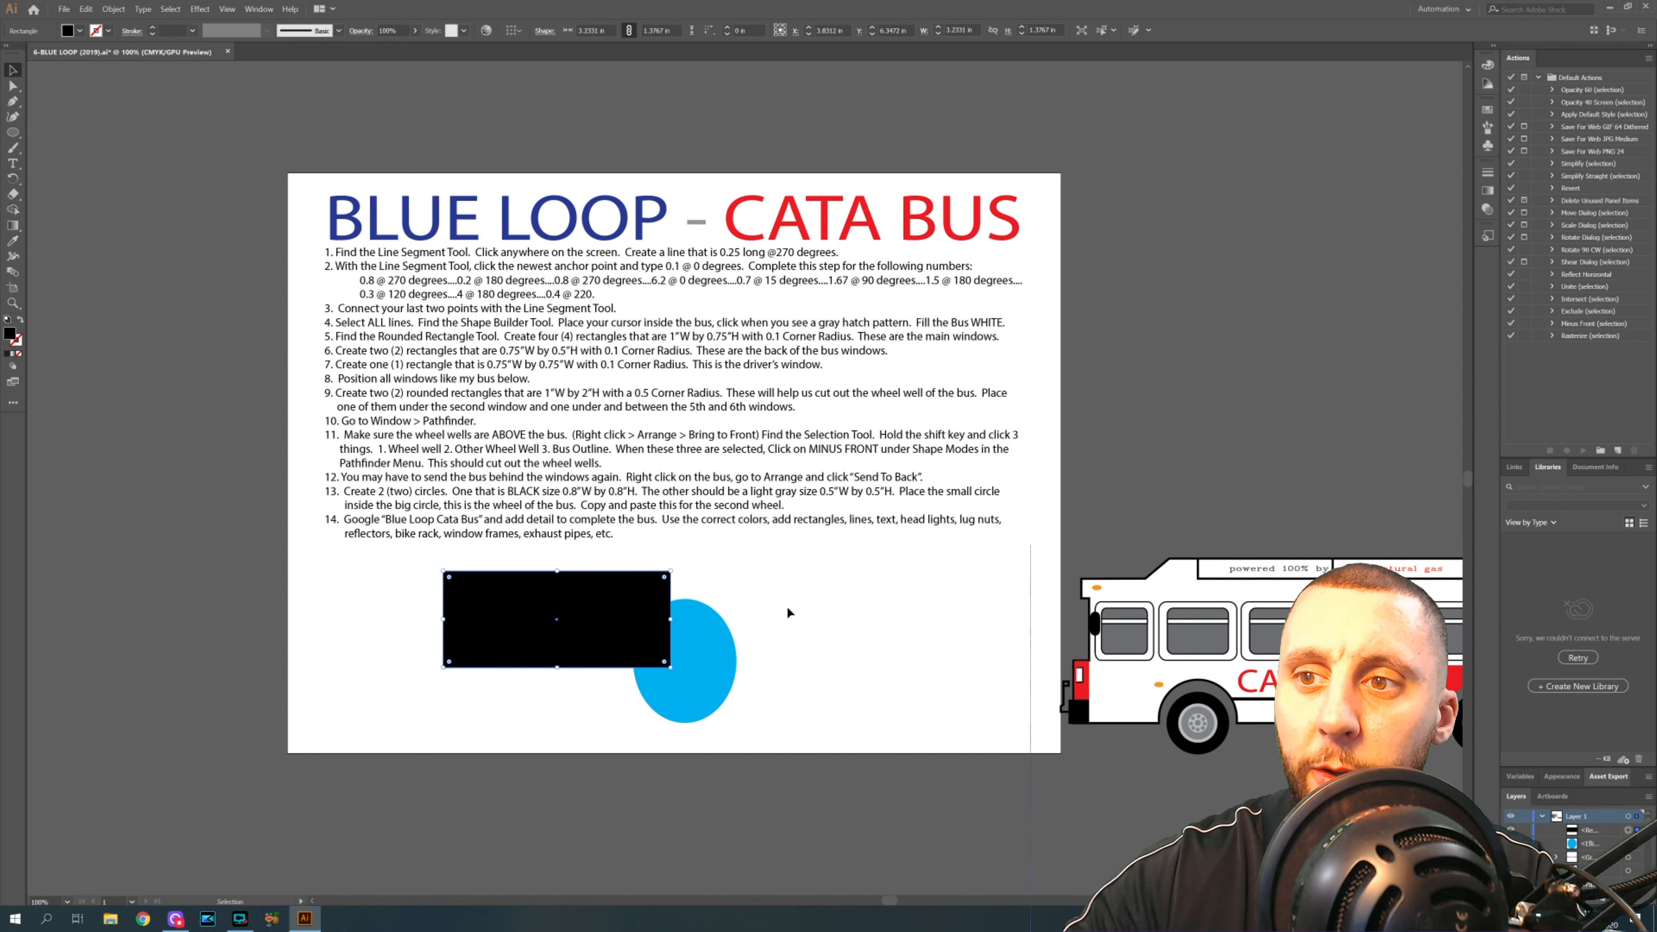
pyautogui.click(786, 606)
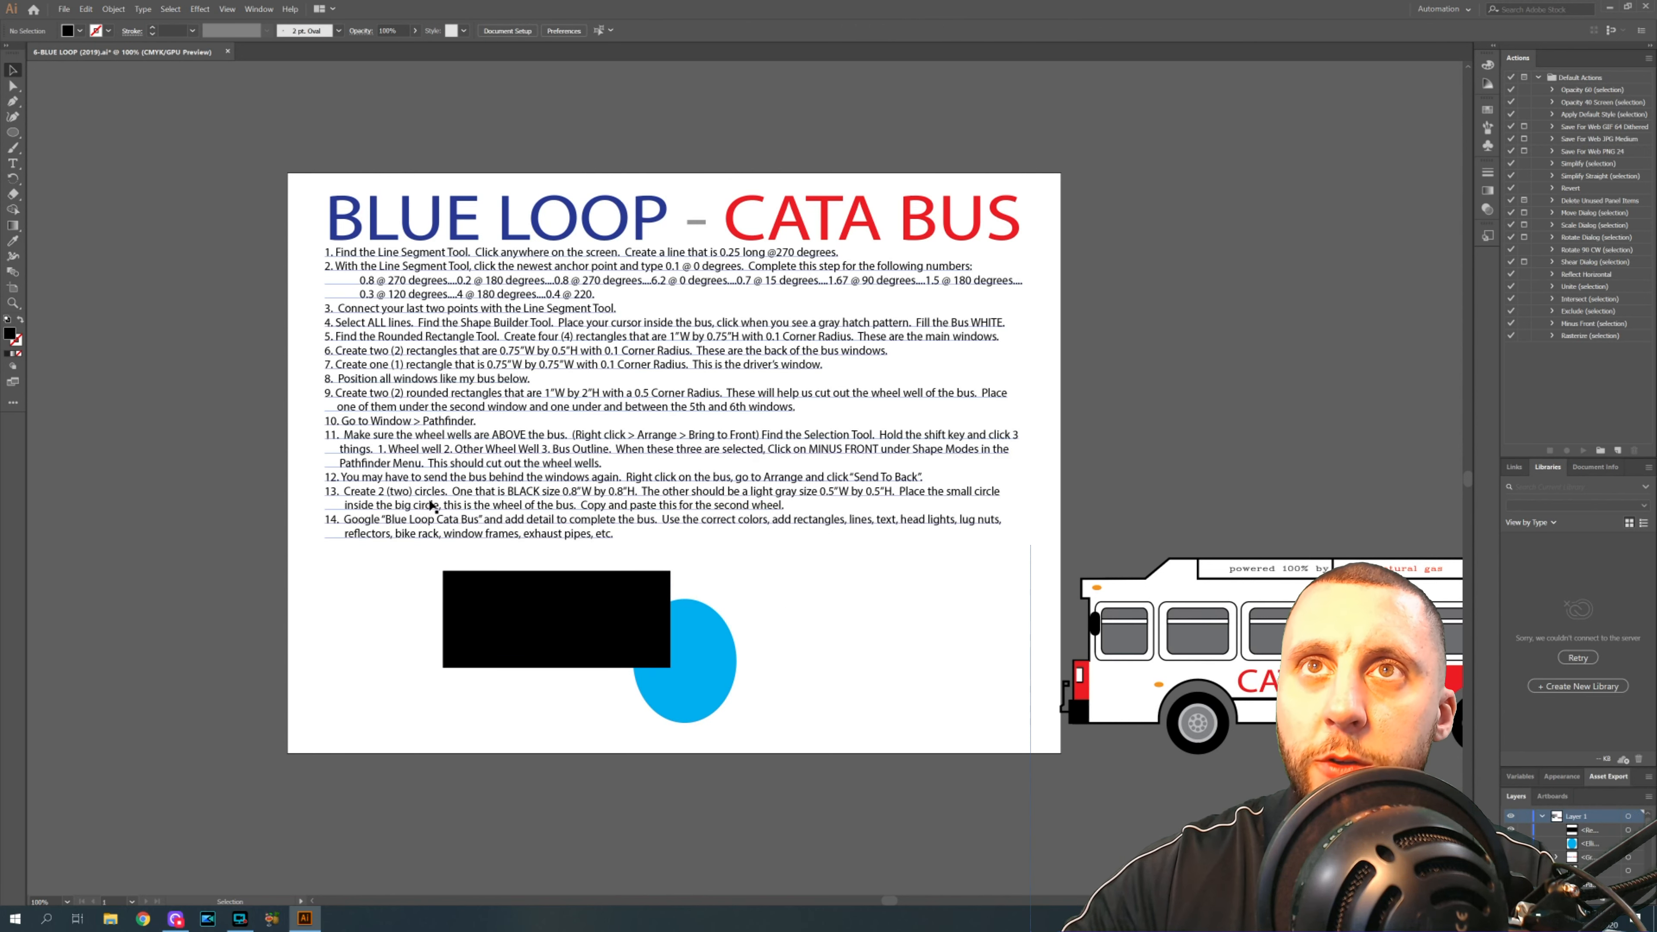
# - Display the Pathfinder options, apply Intersect to the rectangle and ellipse, and undo it
pyautogui.click(260, 9)
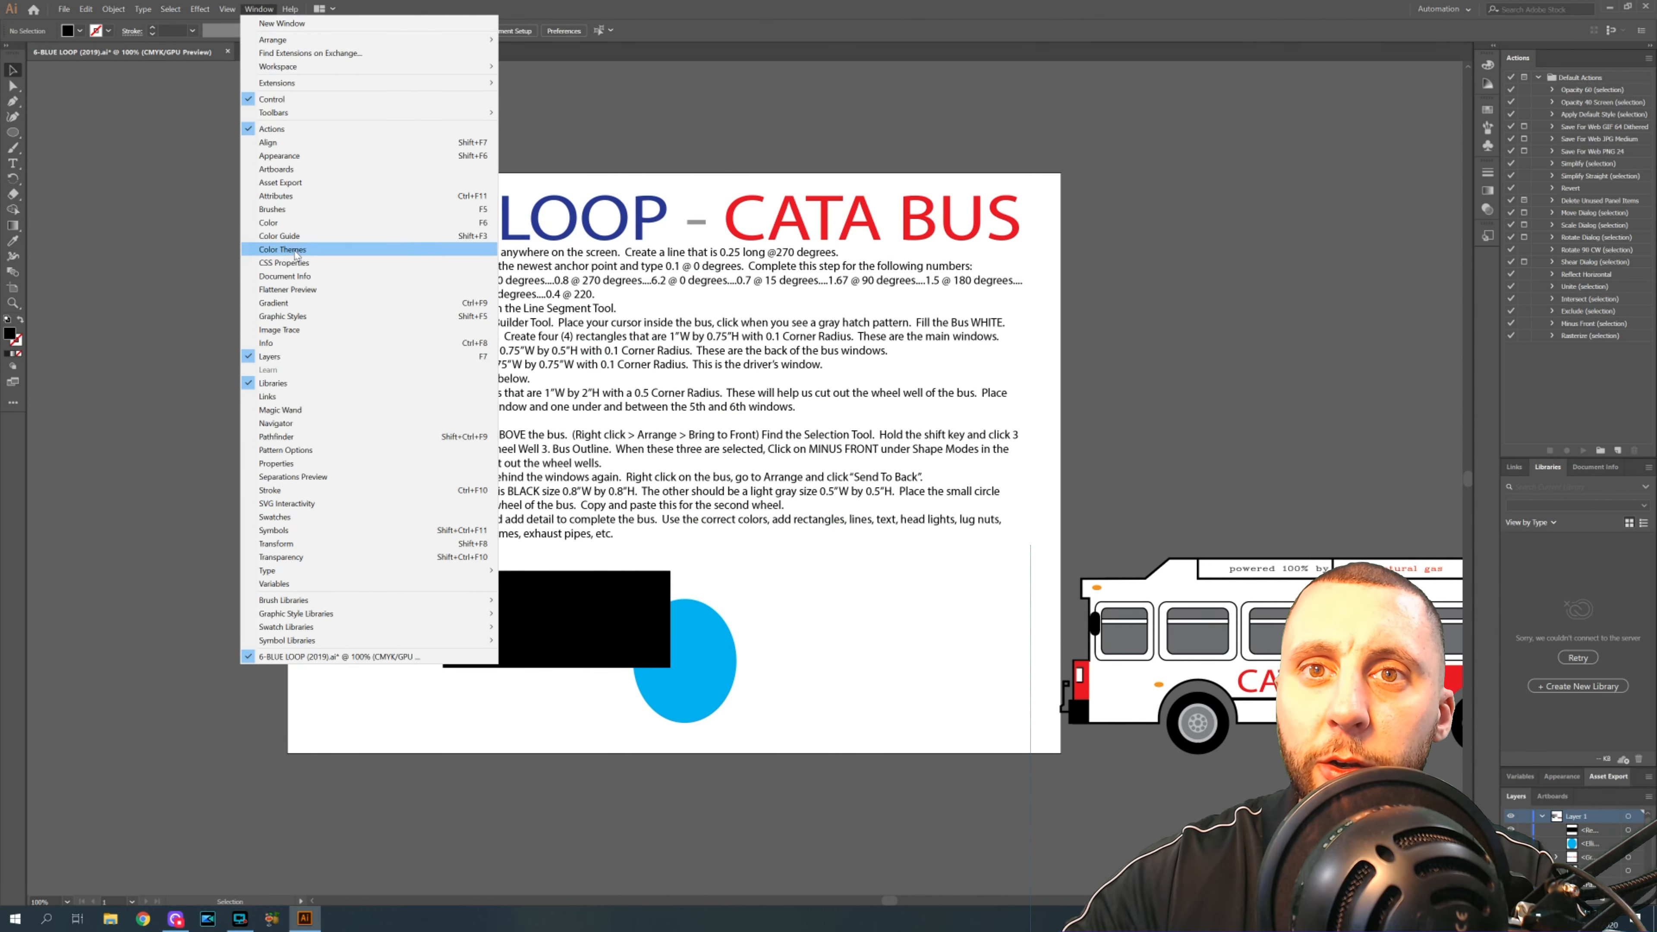
pyautogui.click(322, 437)
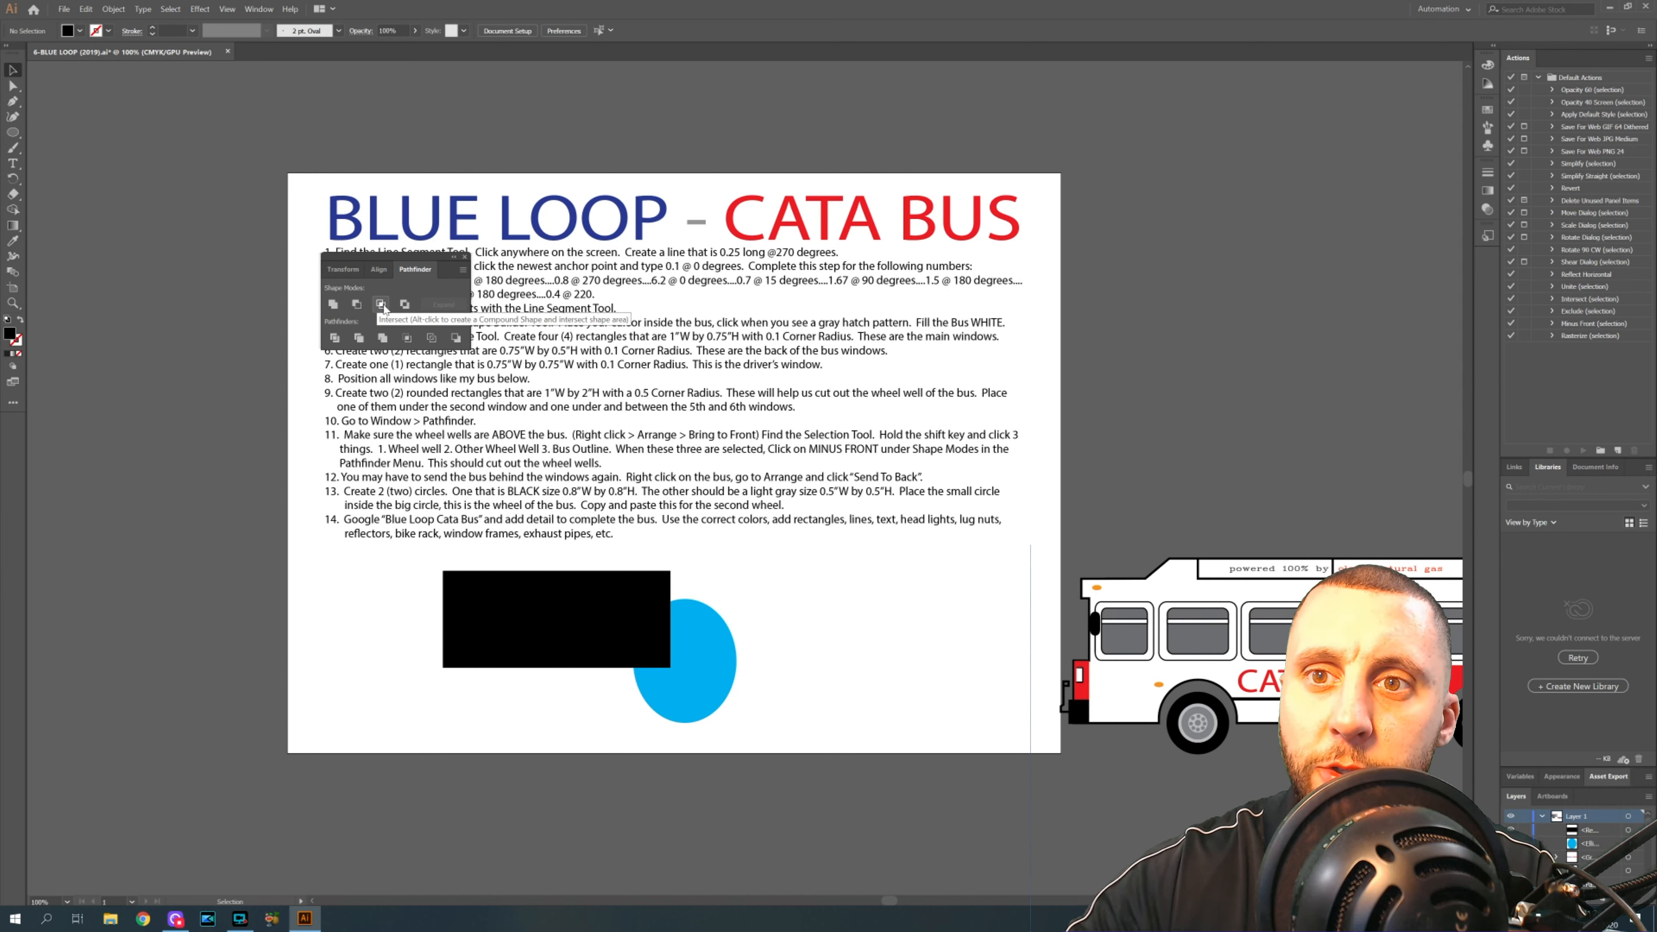
pyautogui.moveTo(421, 553); pyautogui.dragTo(769, 754)
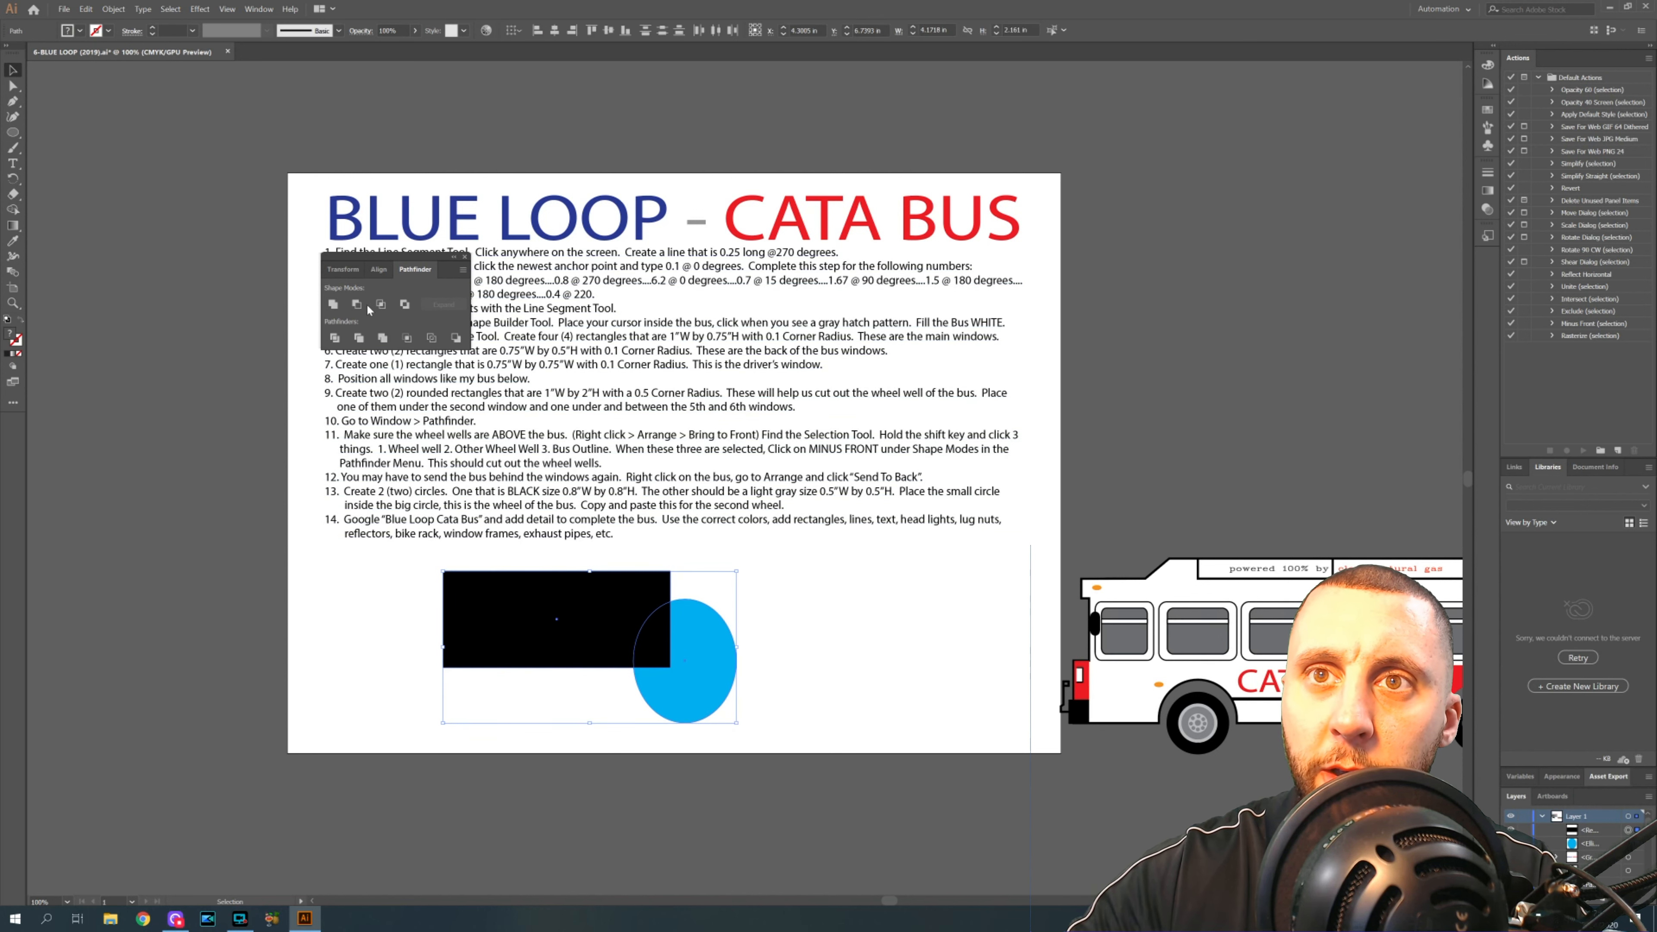
pyautogui.click(381, 304)
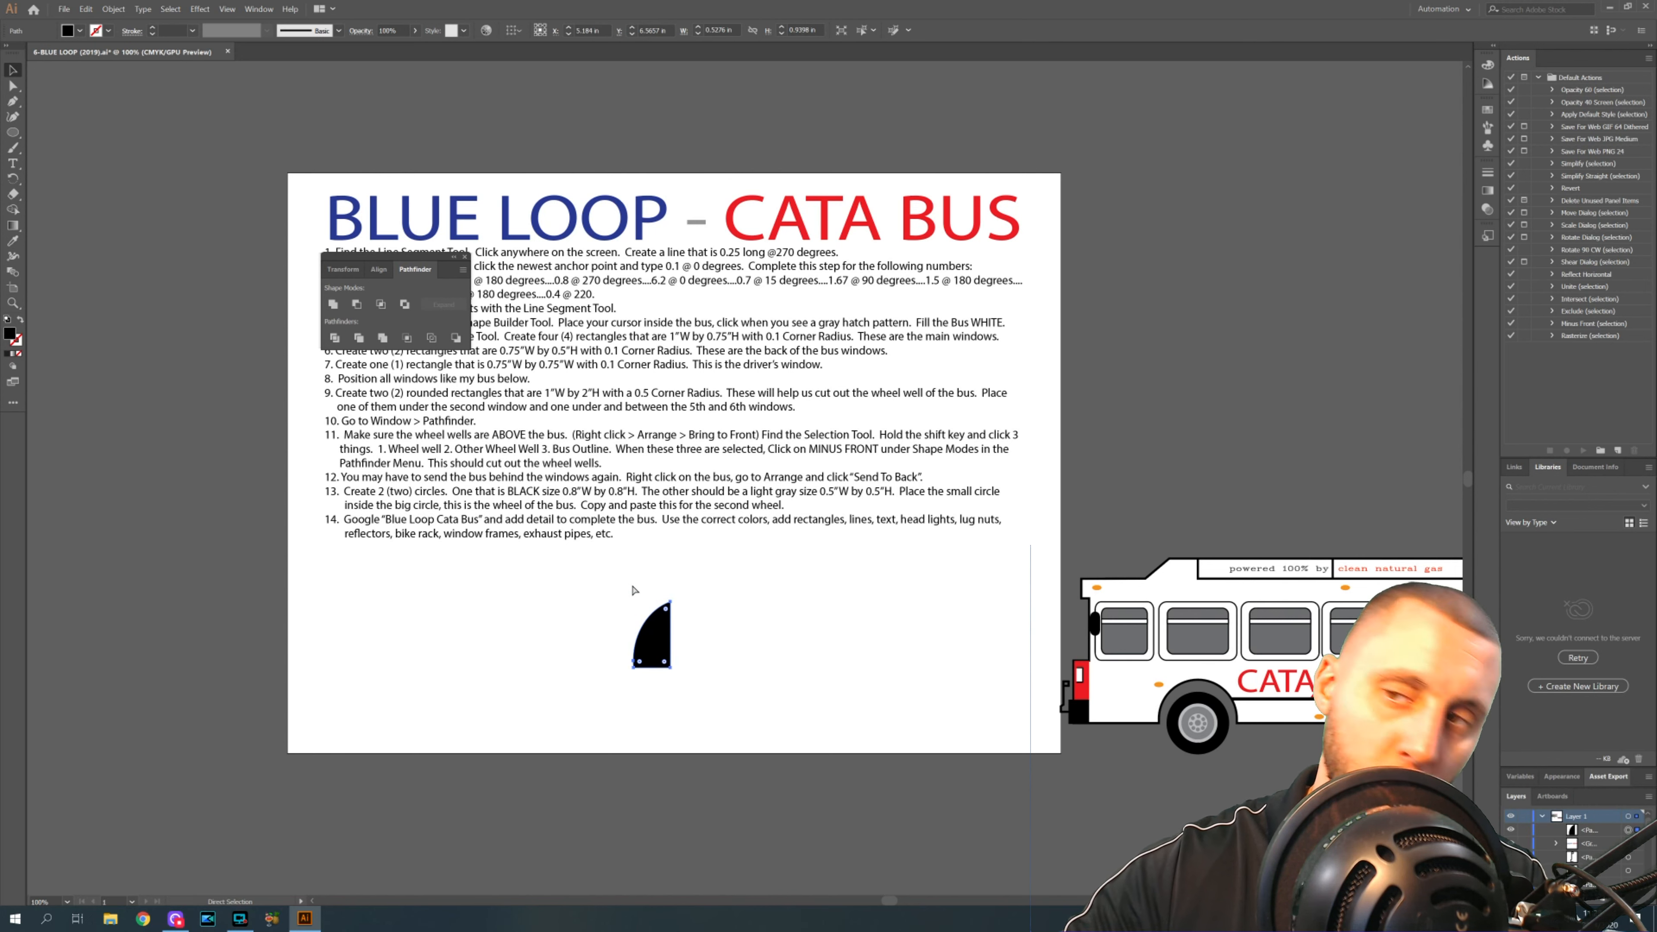
pyautogui.hotkey('ctrl', 'z')
pyautogui.click(392, 629)
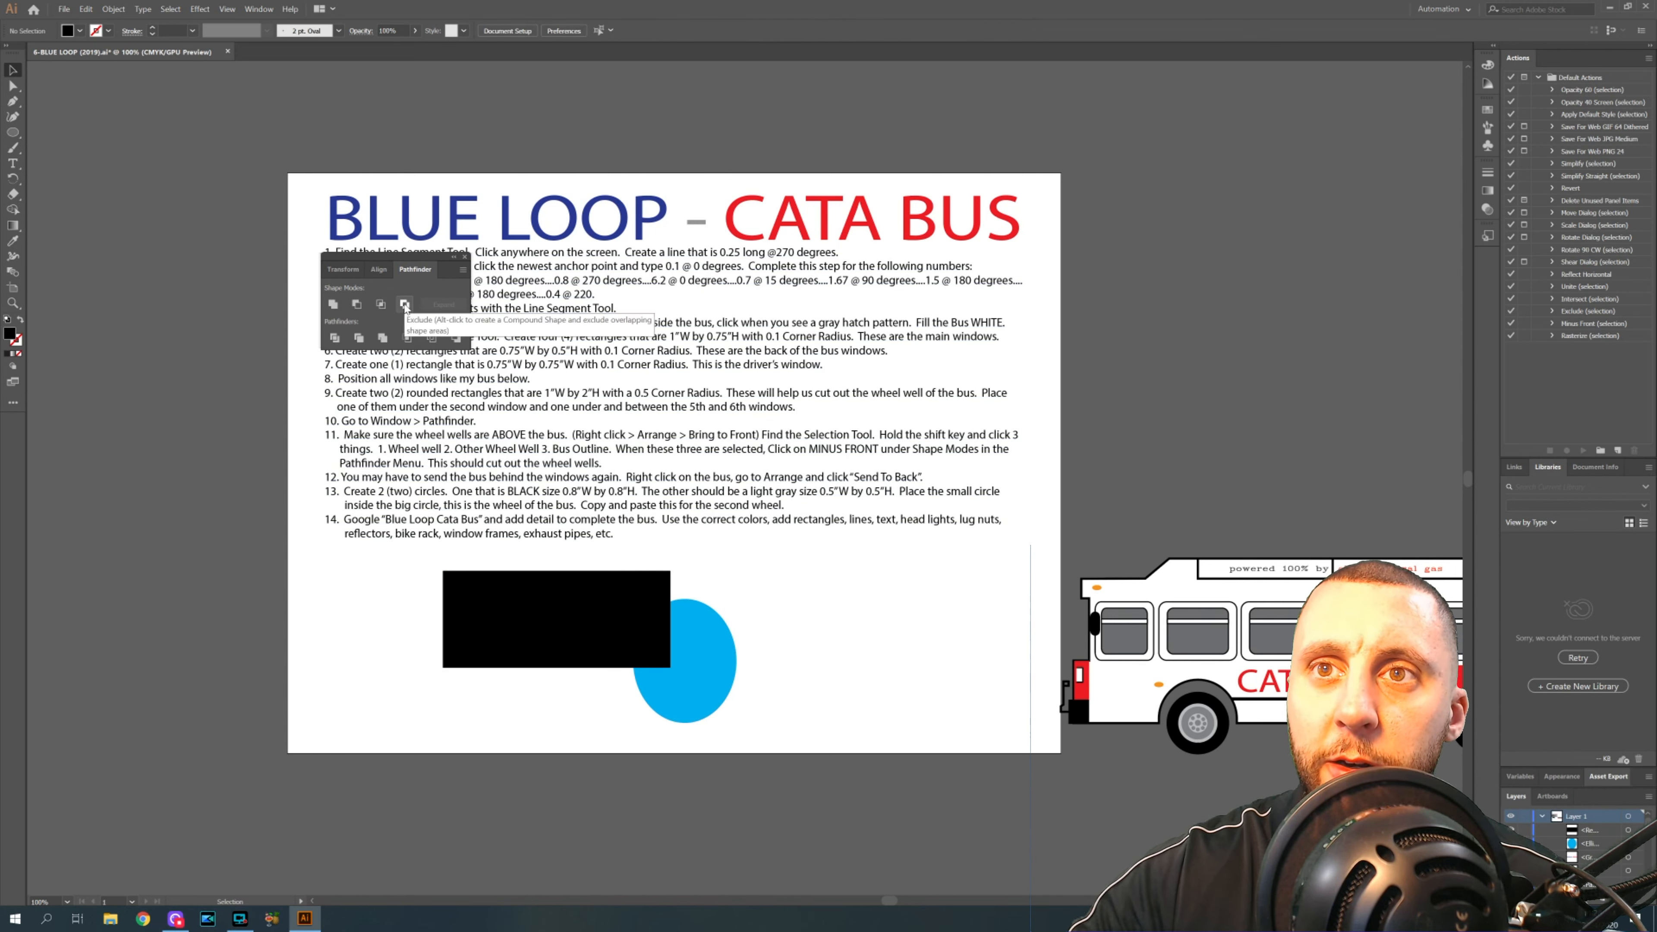
# - Apply the Exclude shape mode to the rectangle and ellipse, and undo it
pyautogui.moveTo(814, 760); pyautogui.dragTo(814, 760)
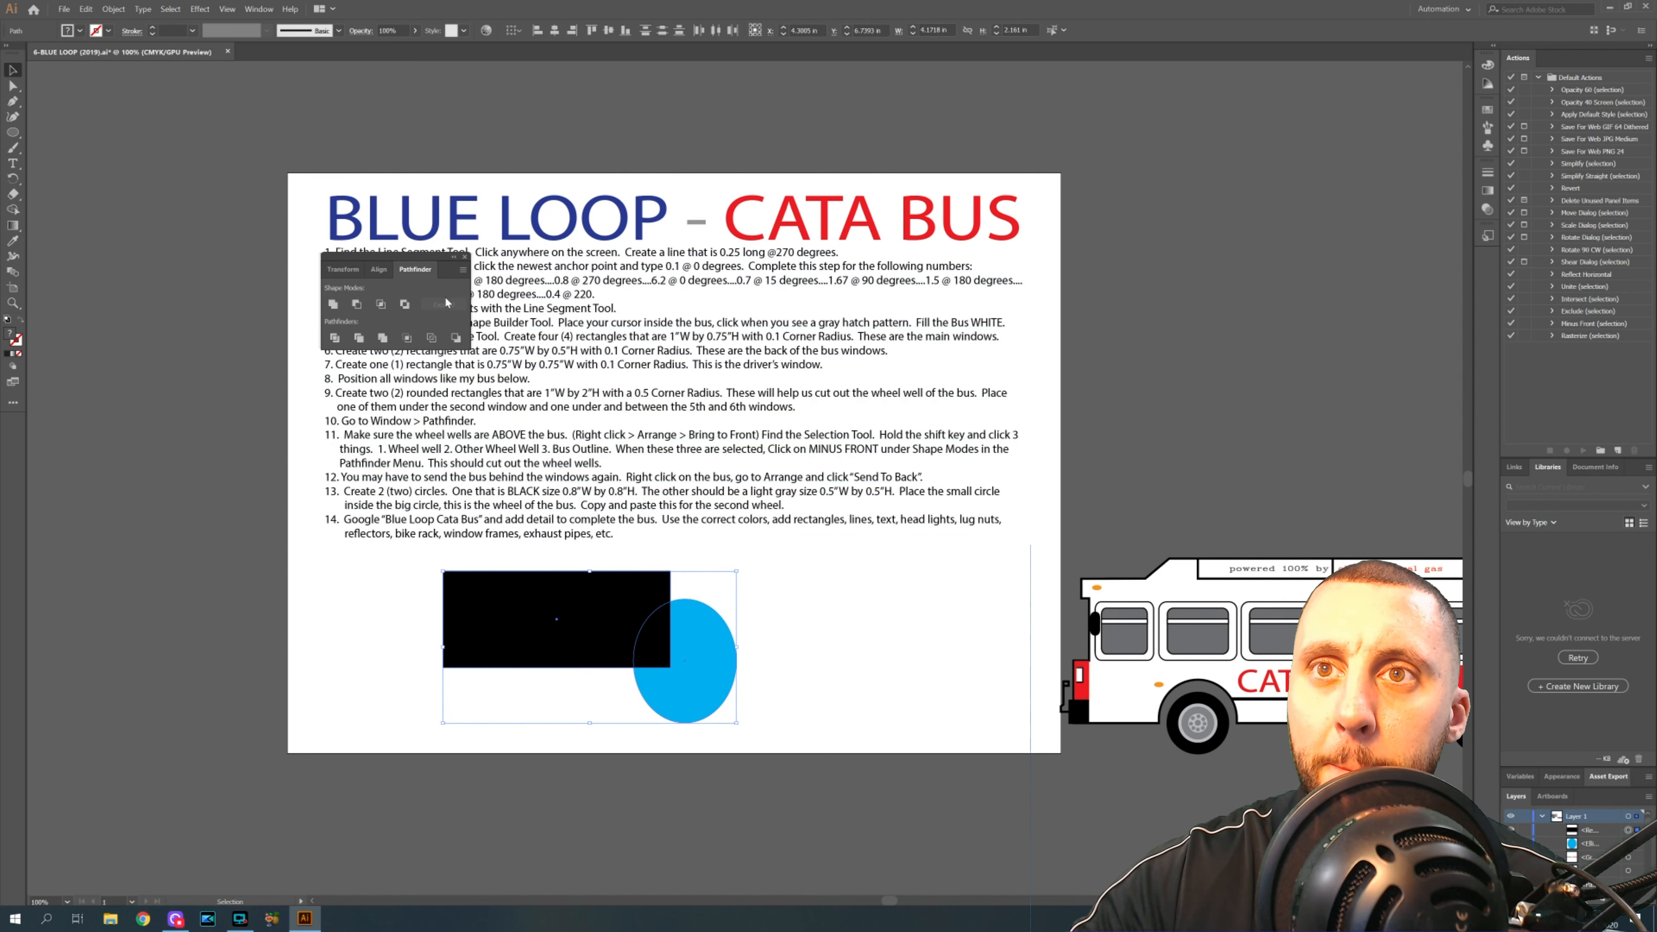
pyautogui.click(404, 304)
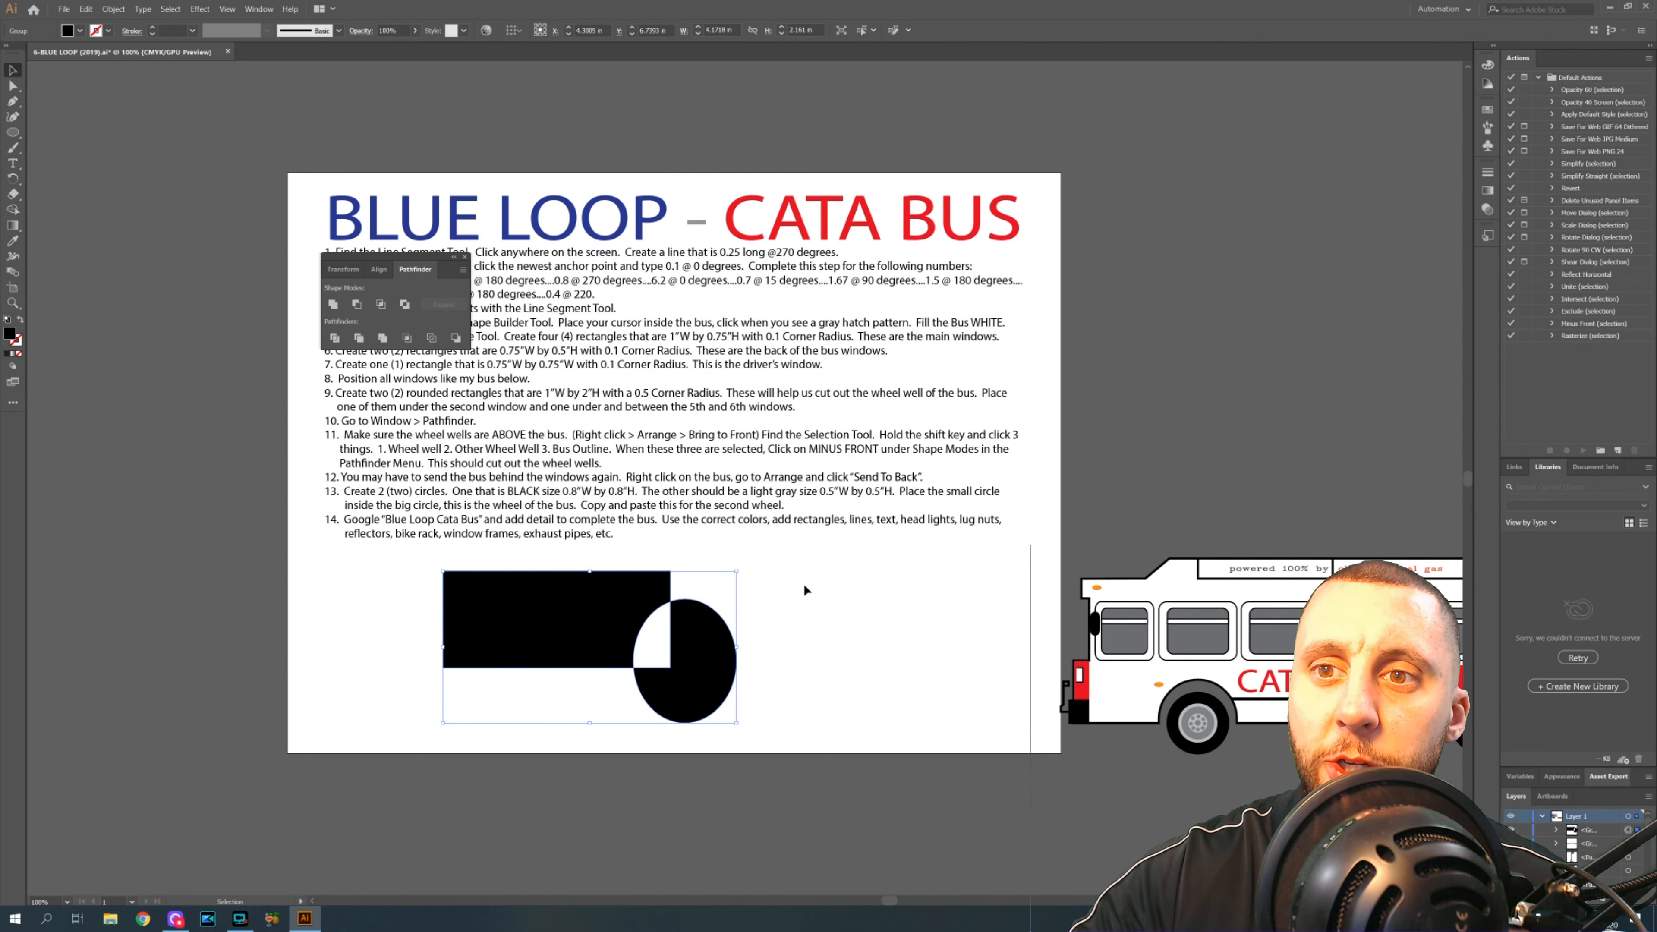
pyautogui.hotkey('ctrl', 'z')
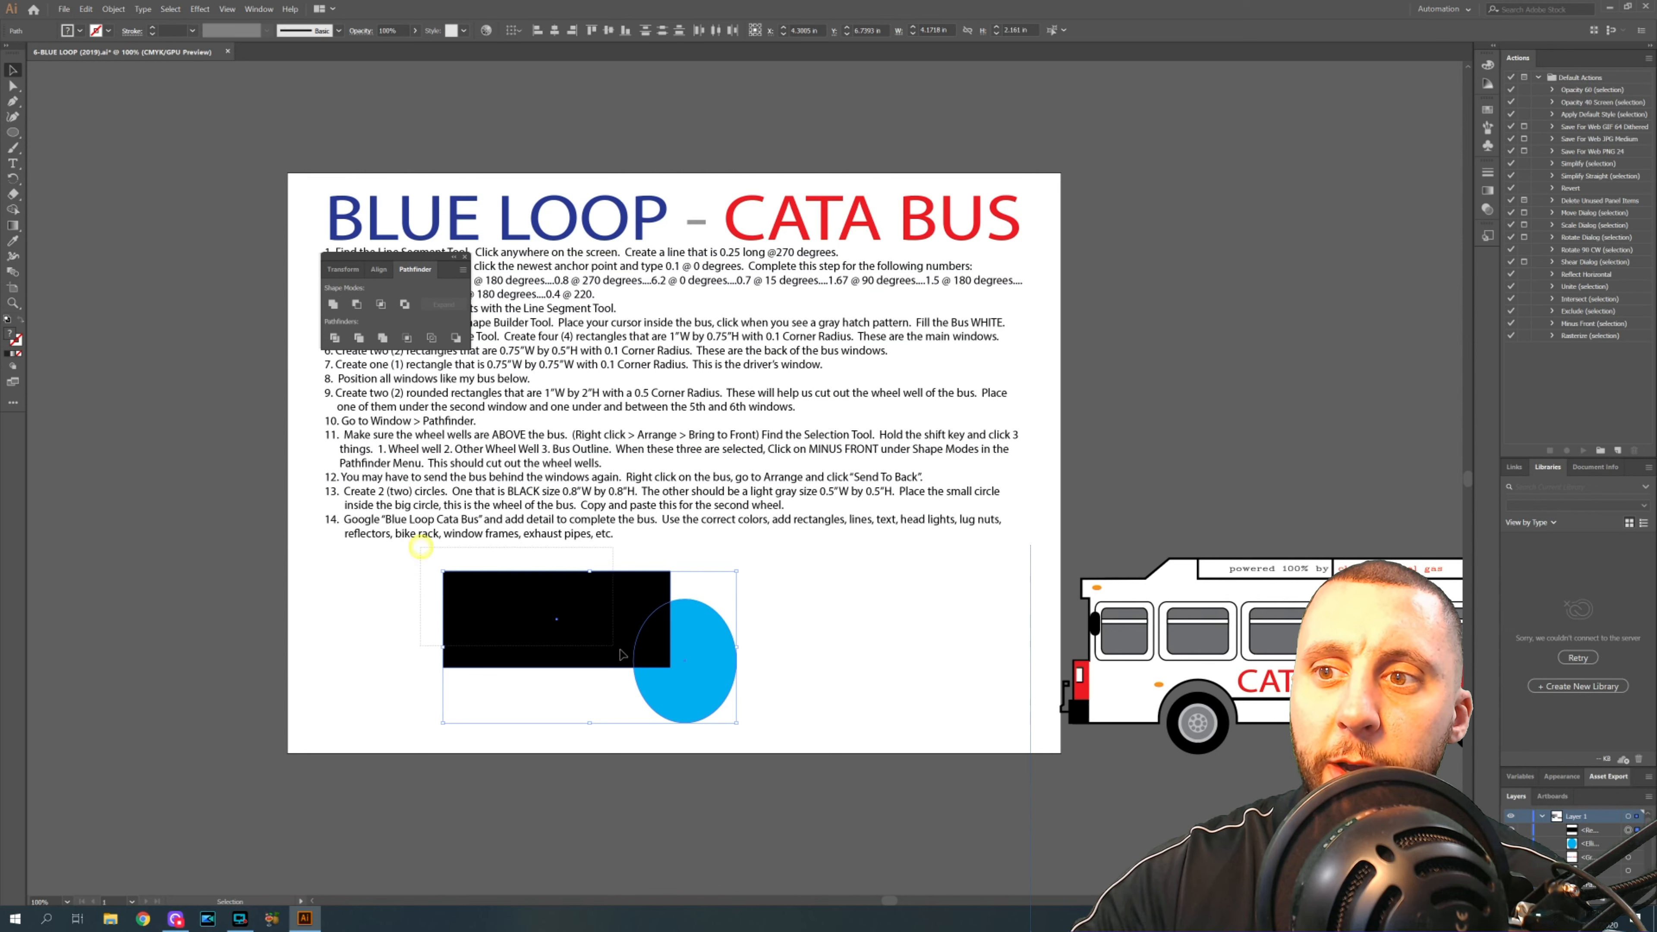
# - Unite the rectangle and ellipse into one shape, undo the operation and deselect them
pyautogui.click(333, 306)
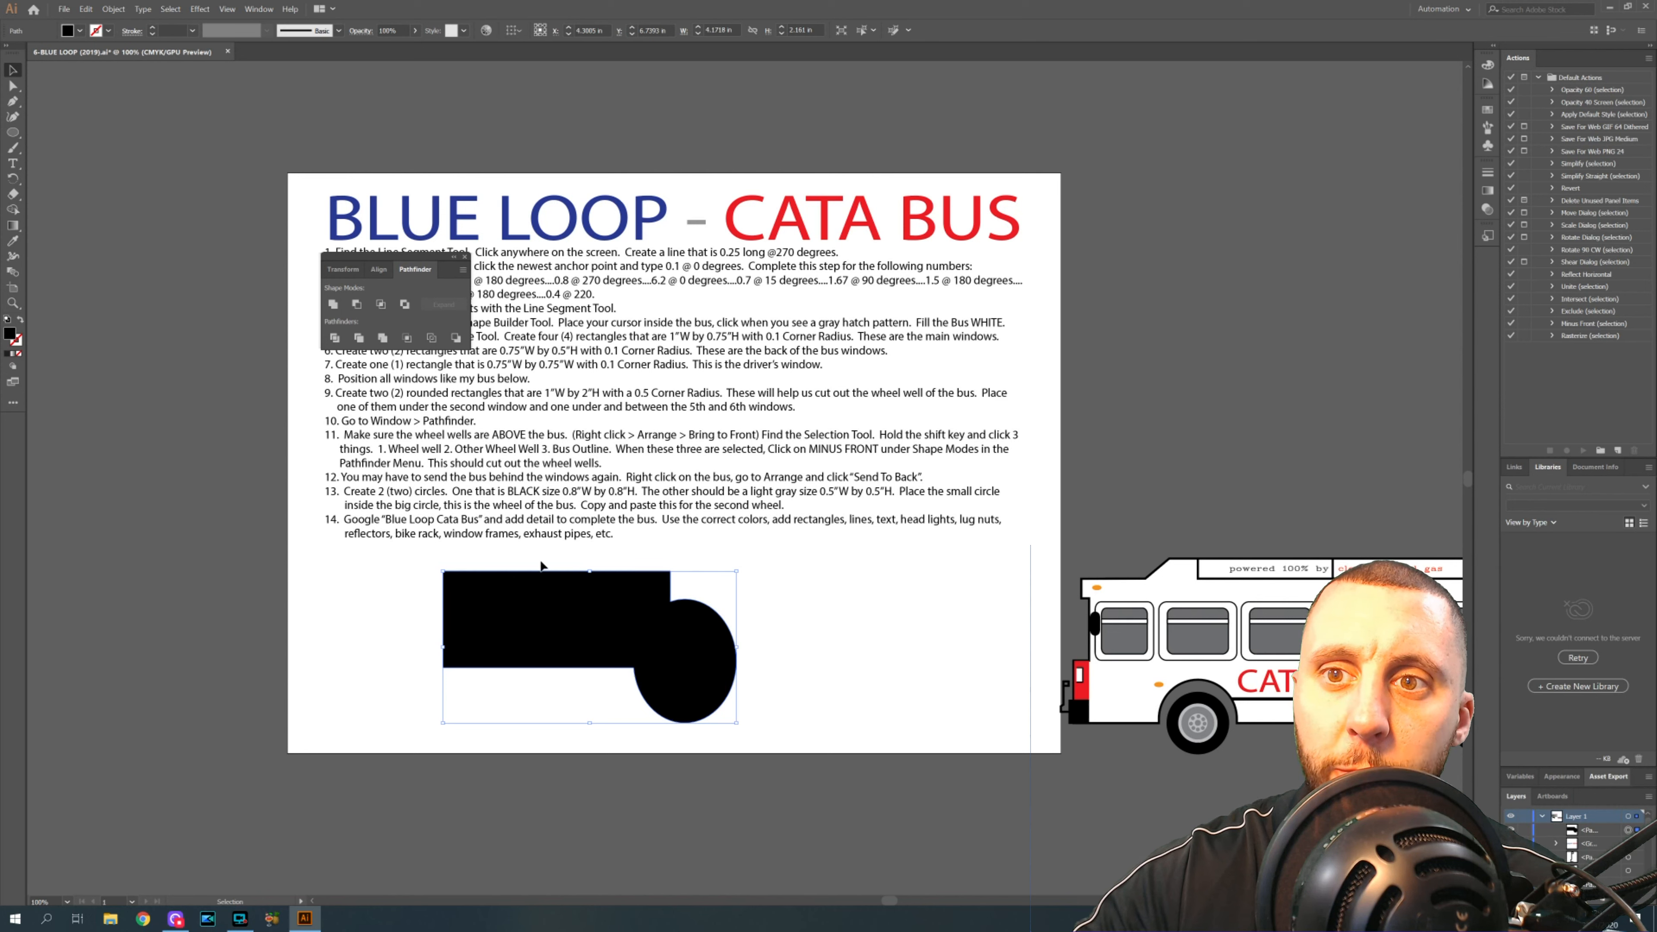
pyautogui.hotkey('ctrl', 'z')
pyautogui.click(536, 683)
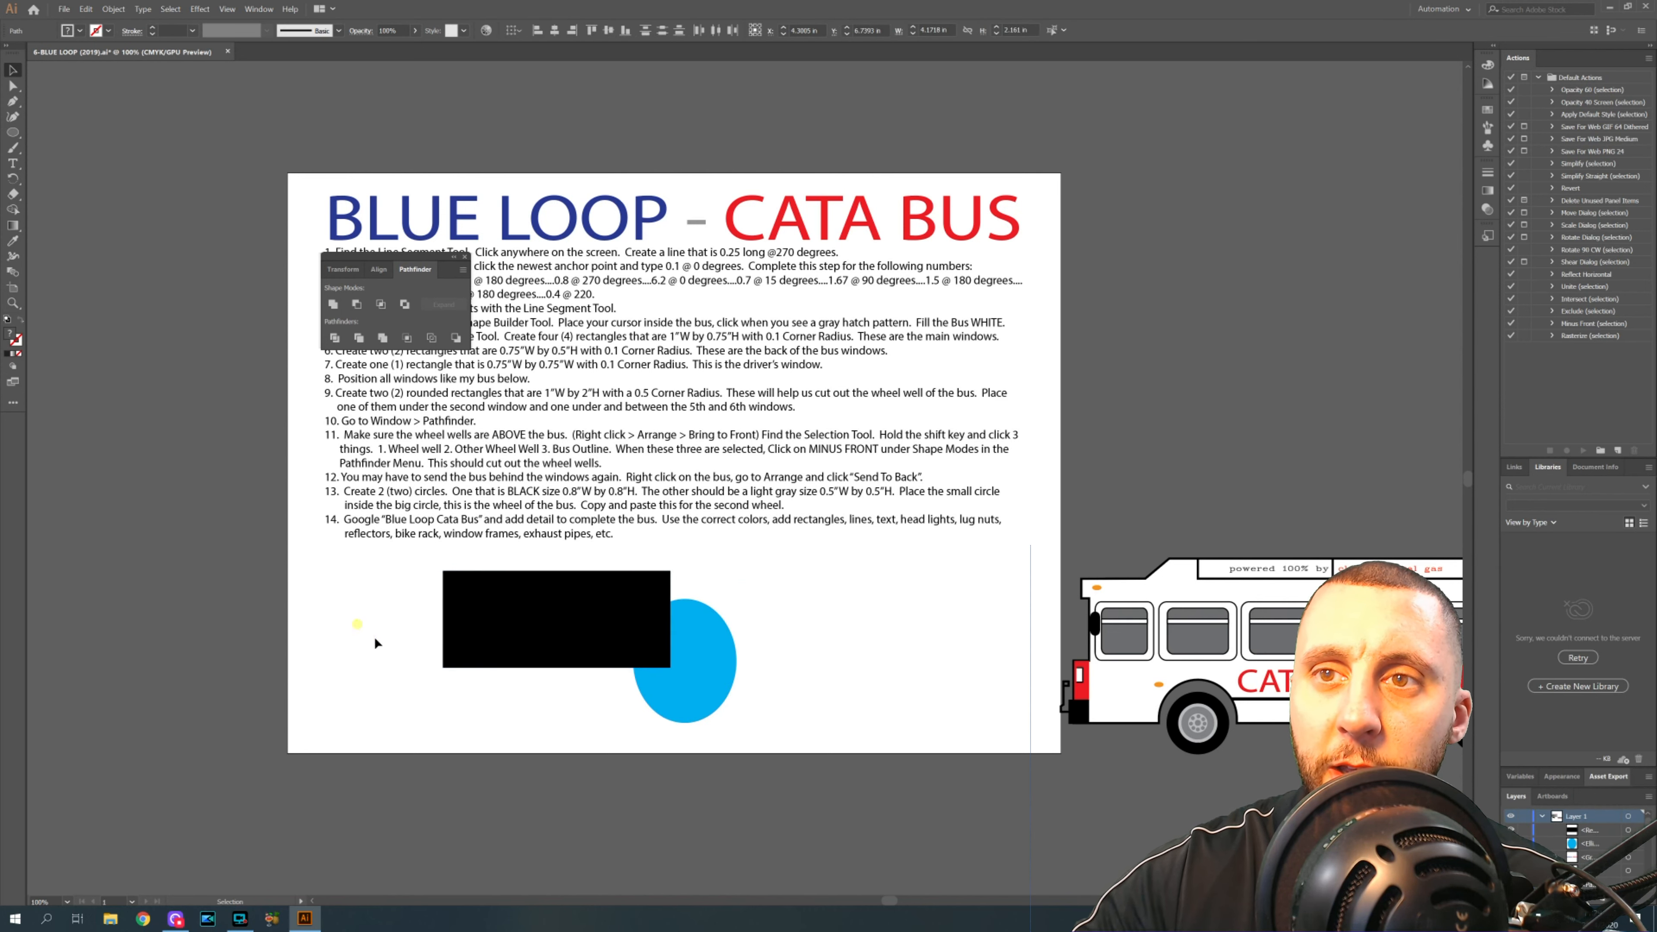
# - Cut the rectangle out of the blue ellipse with Minus Front and delete the remaining shape
pyautogui.click(355, 303)
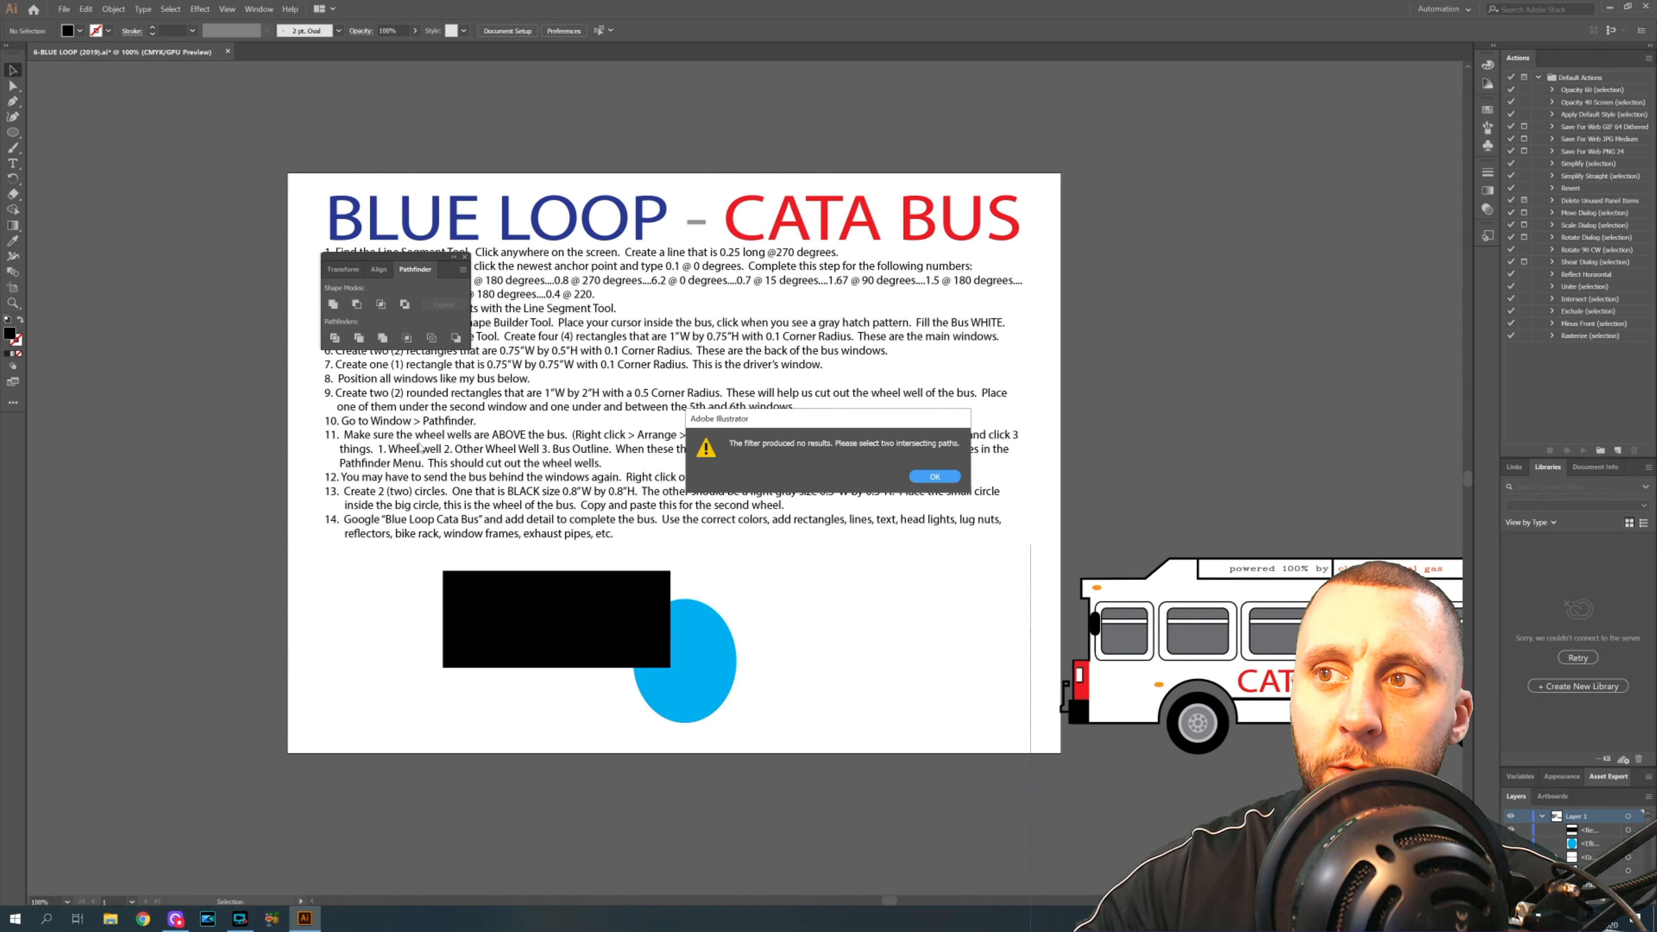
pyautogui.press('Return')
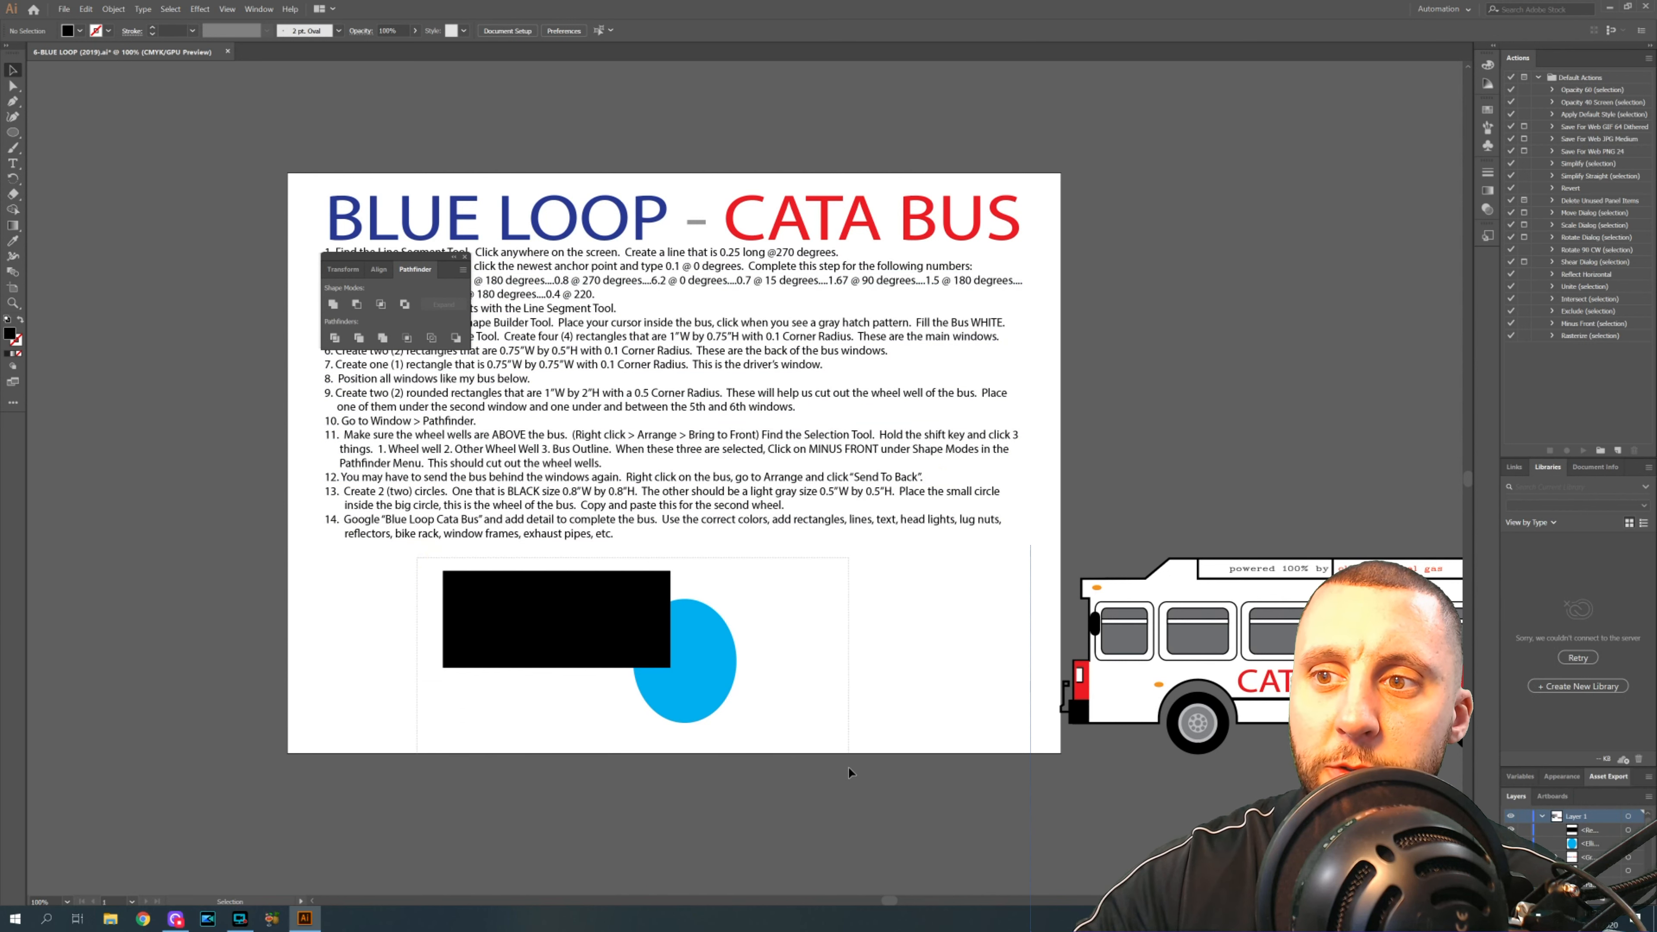
pyautogui.moveTo(414, 552); pyautogui.dragTo(743, 727)
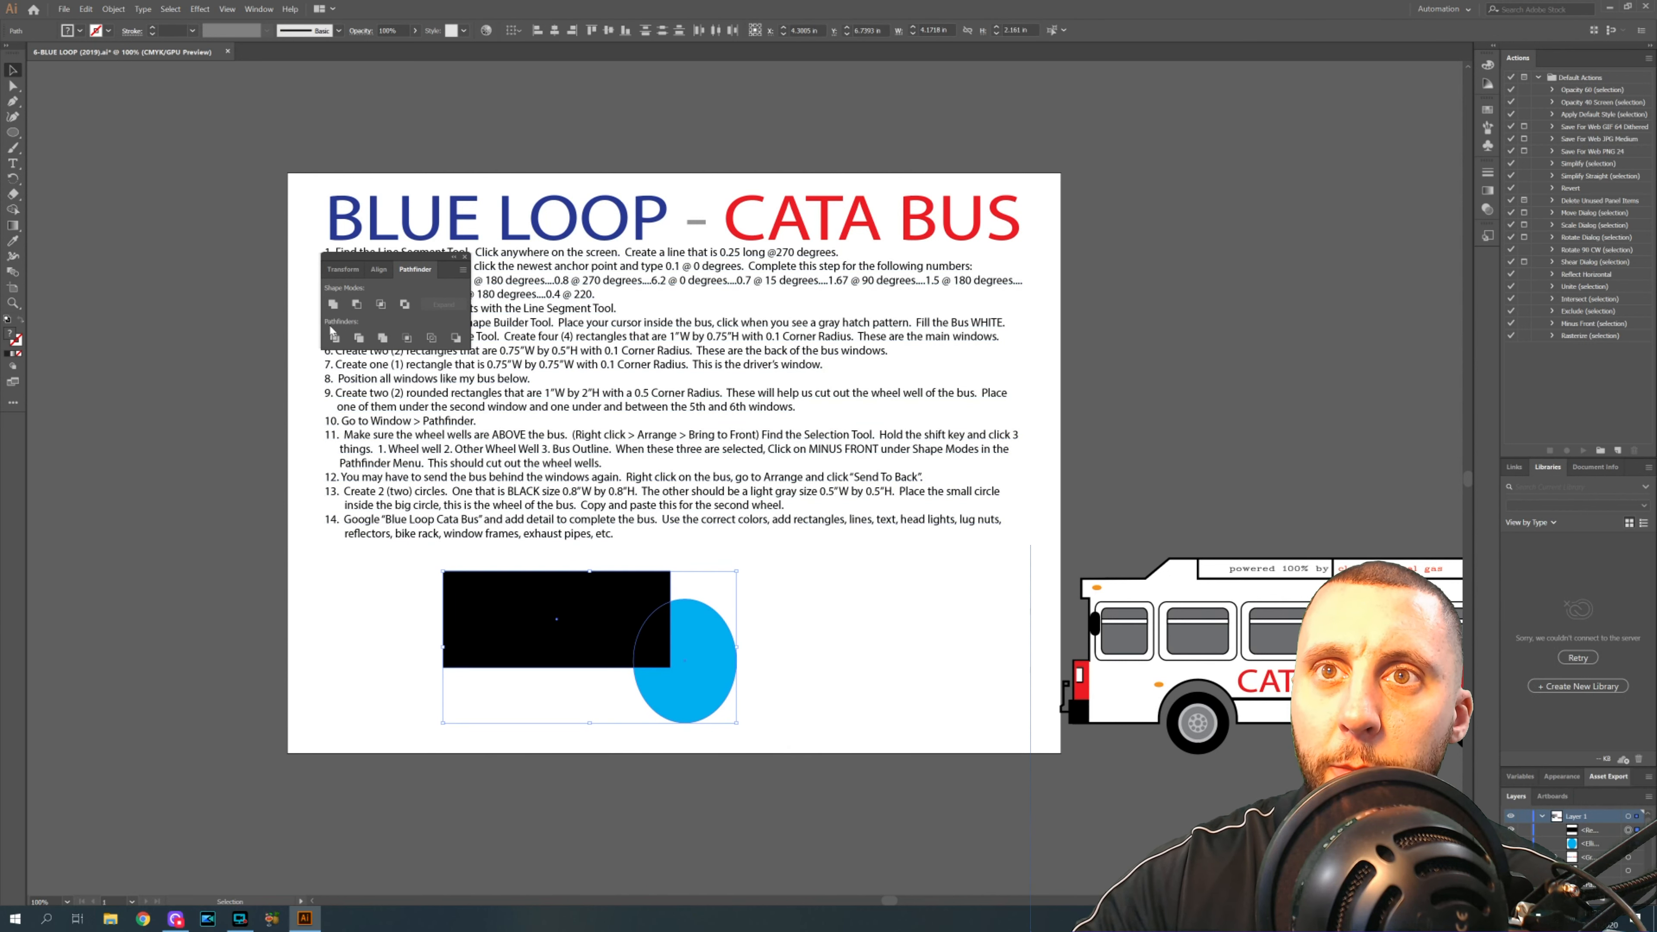
pyautogui.click(356, 305)
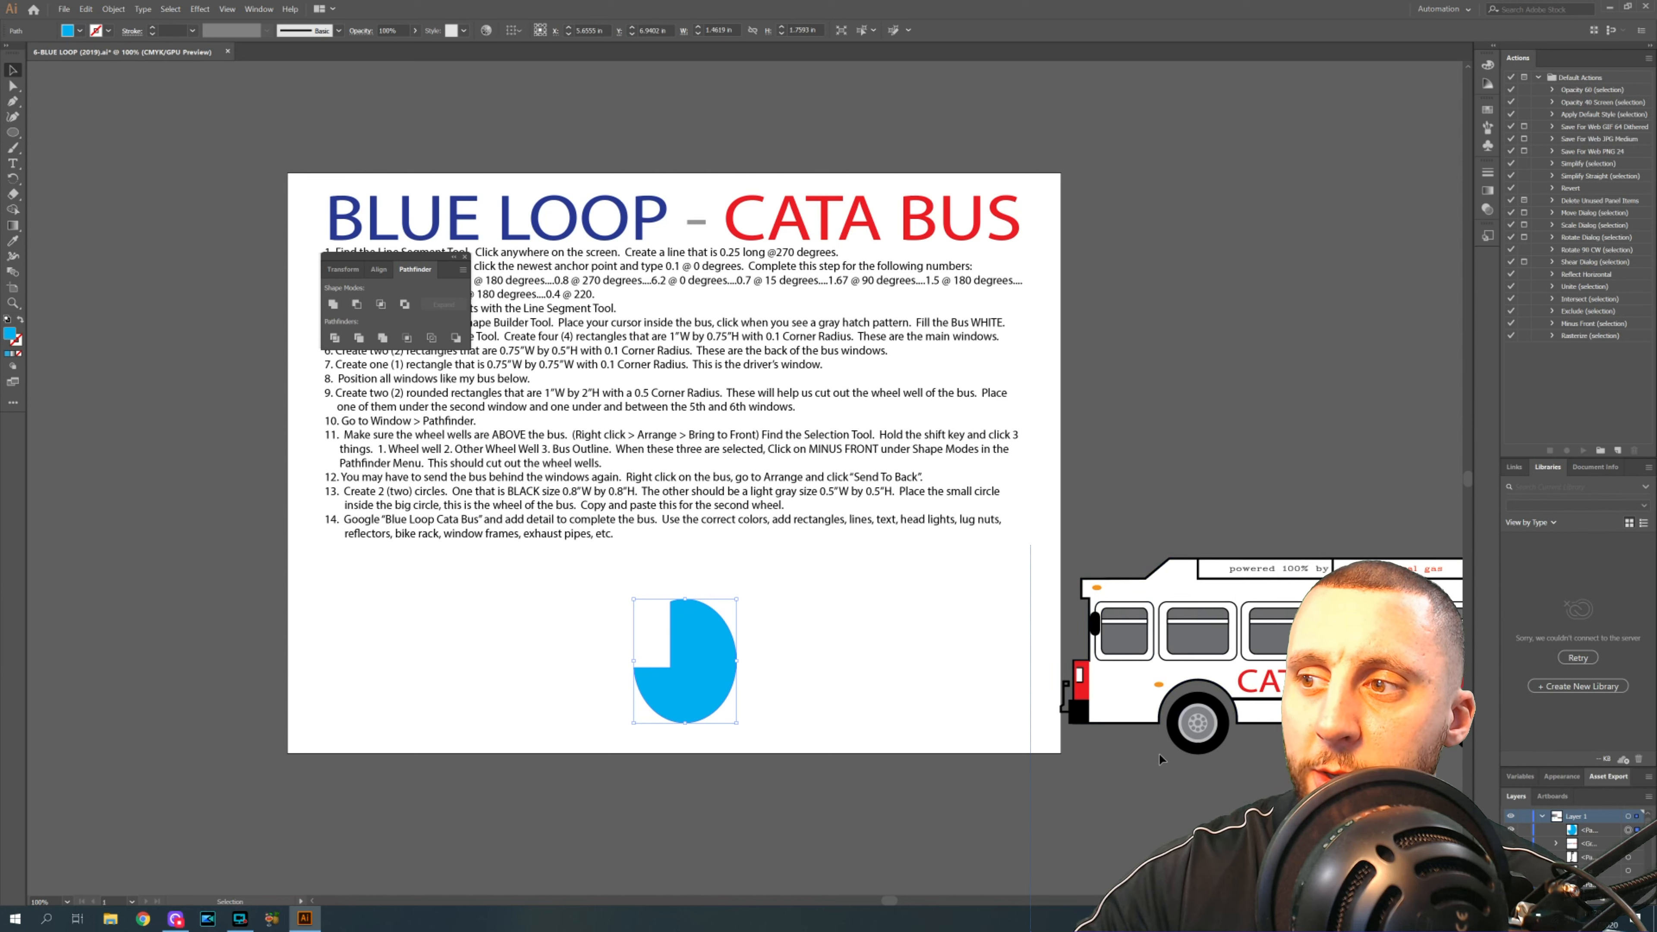
pyautogui.press('Delete')
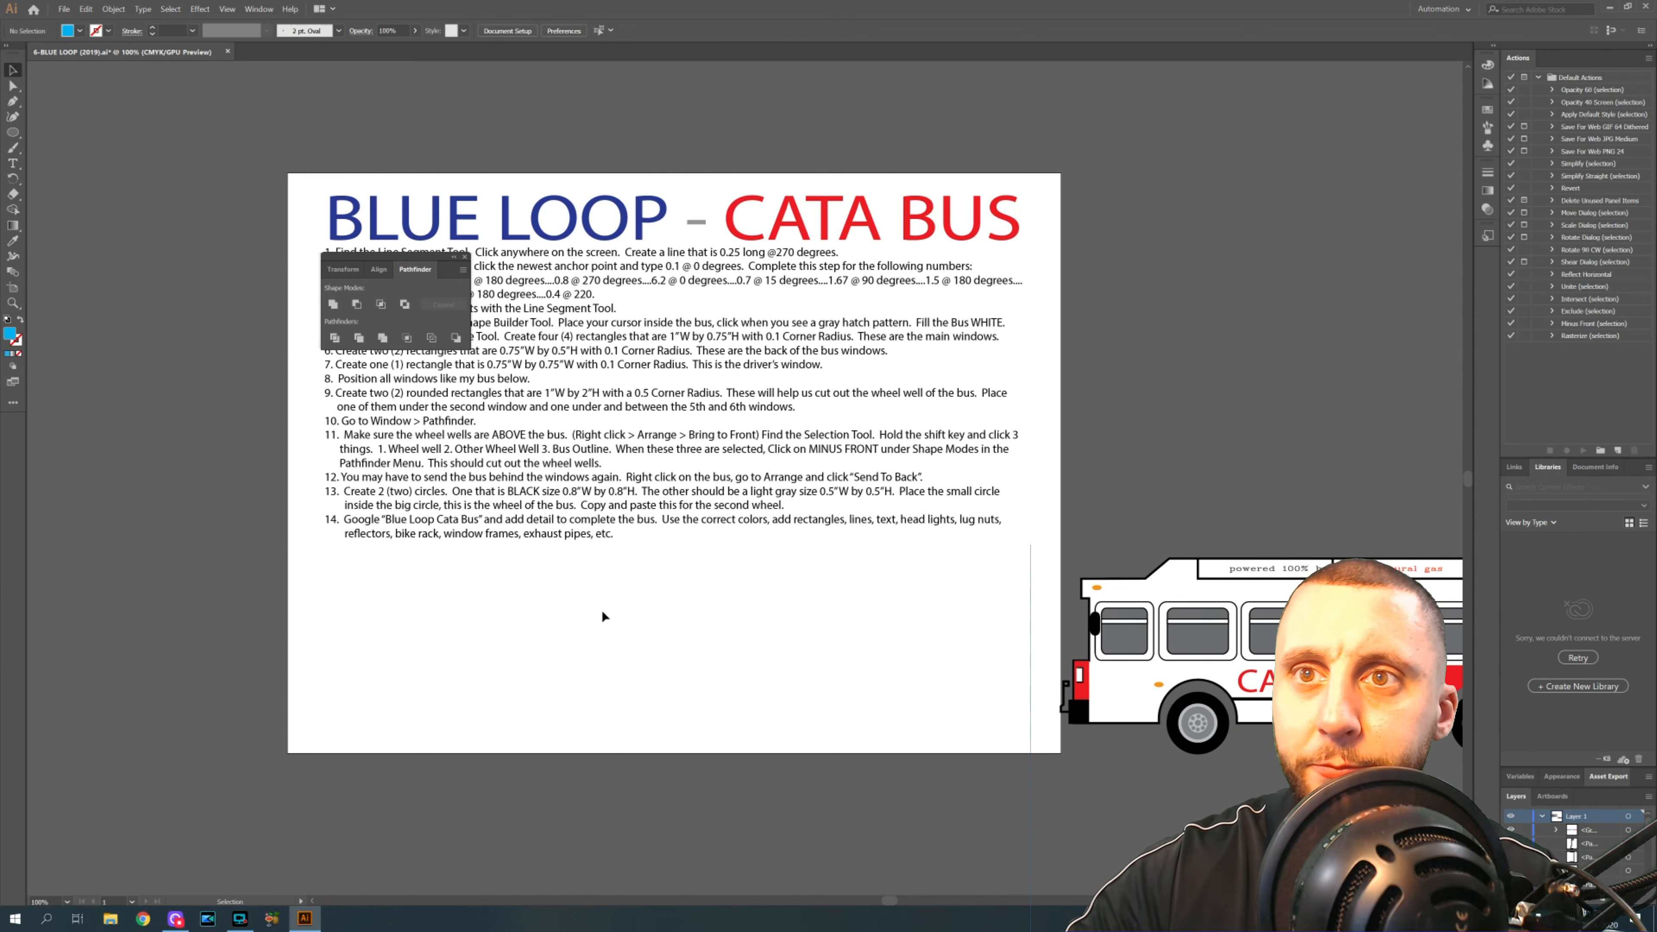
# - Close the Pathfinder options and restore the Essentials Classic workspace
pyautogui.click(464, 258)
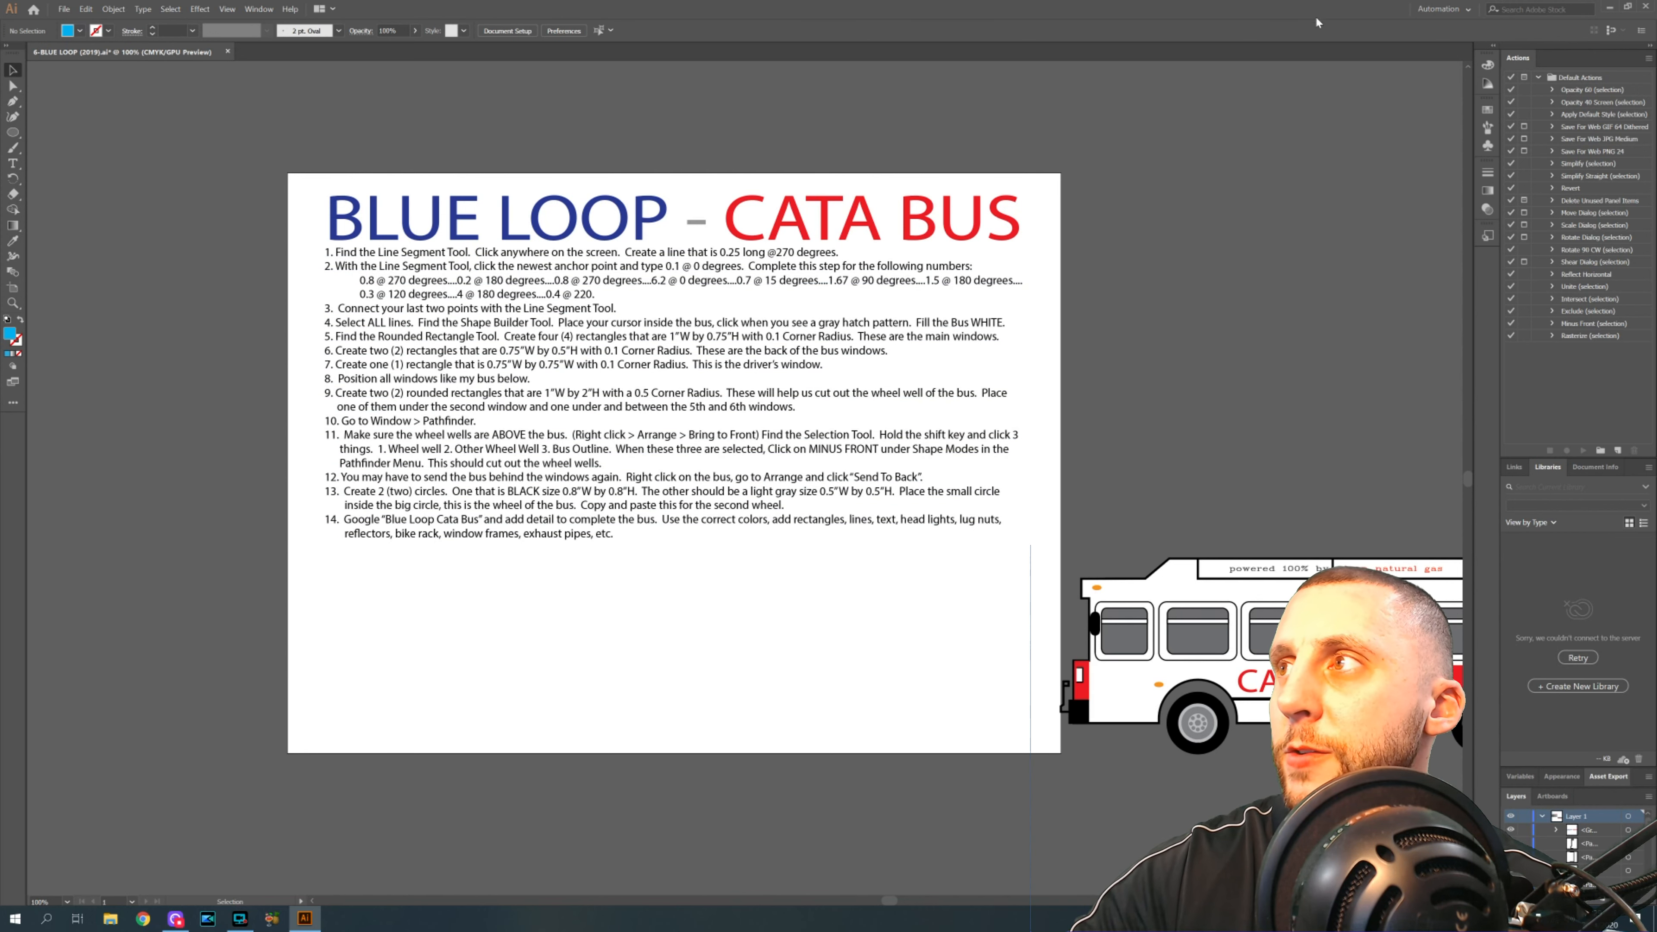
pyautogui.click(1443, 9)
pyautogui.click(1460, 51)
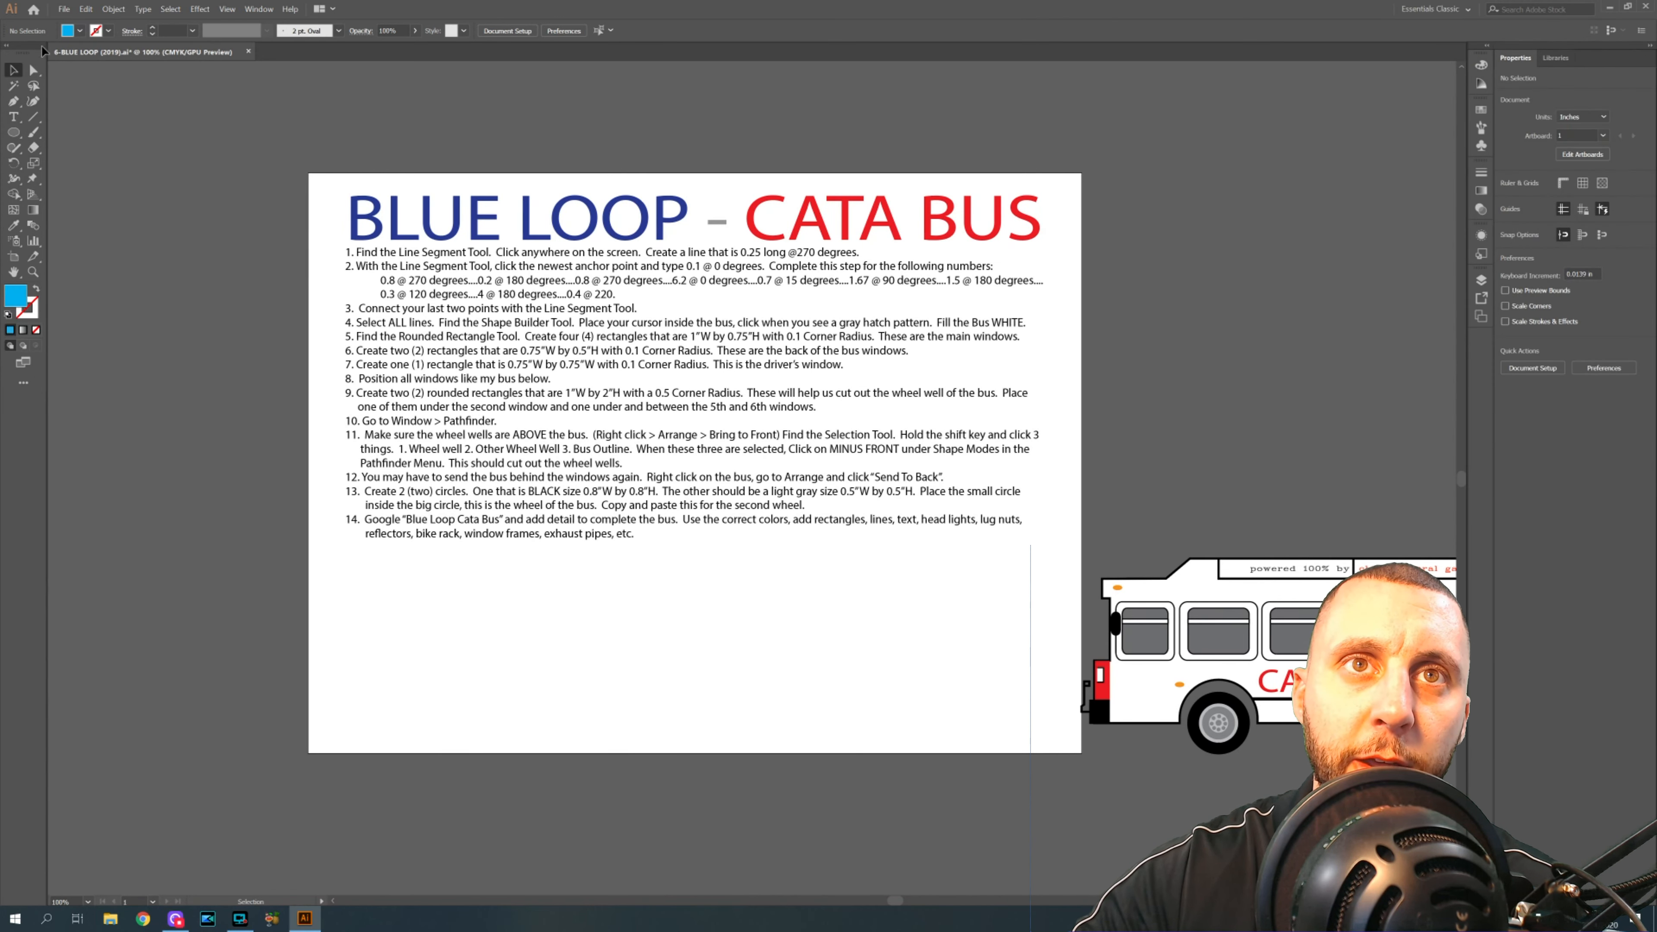
# - Draw a 0.25 in line segment at 270° in the blank area below the instructions, near the artboard's left edge
pyautogui.click(33, 117)
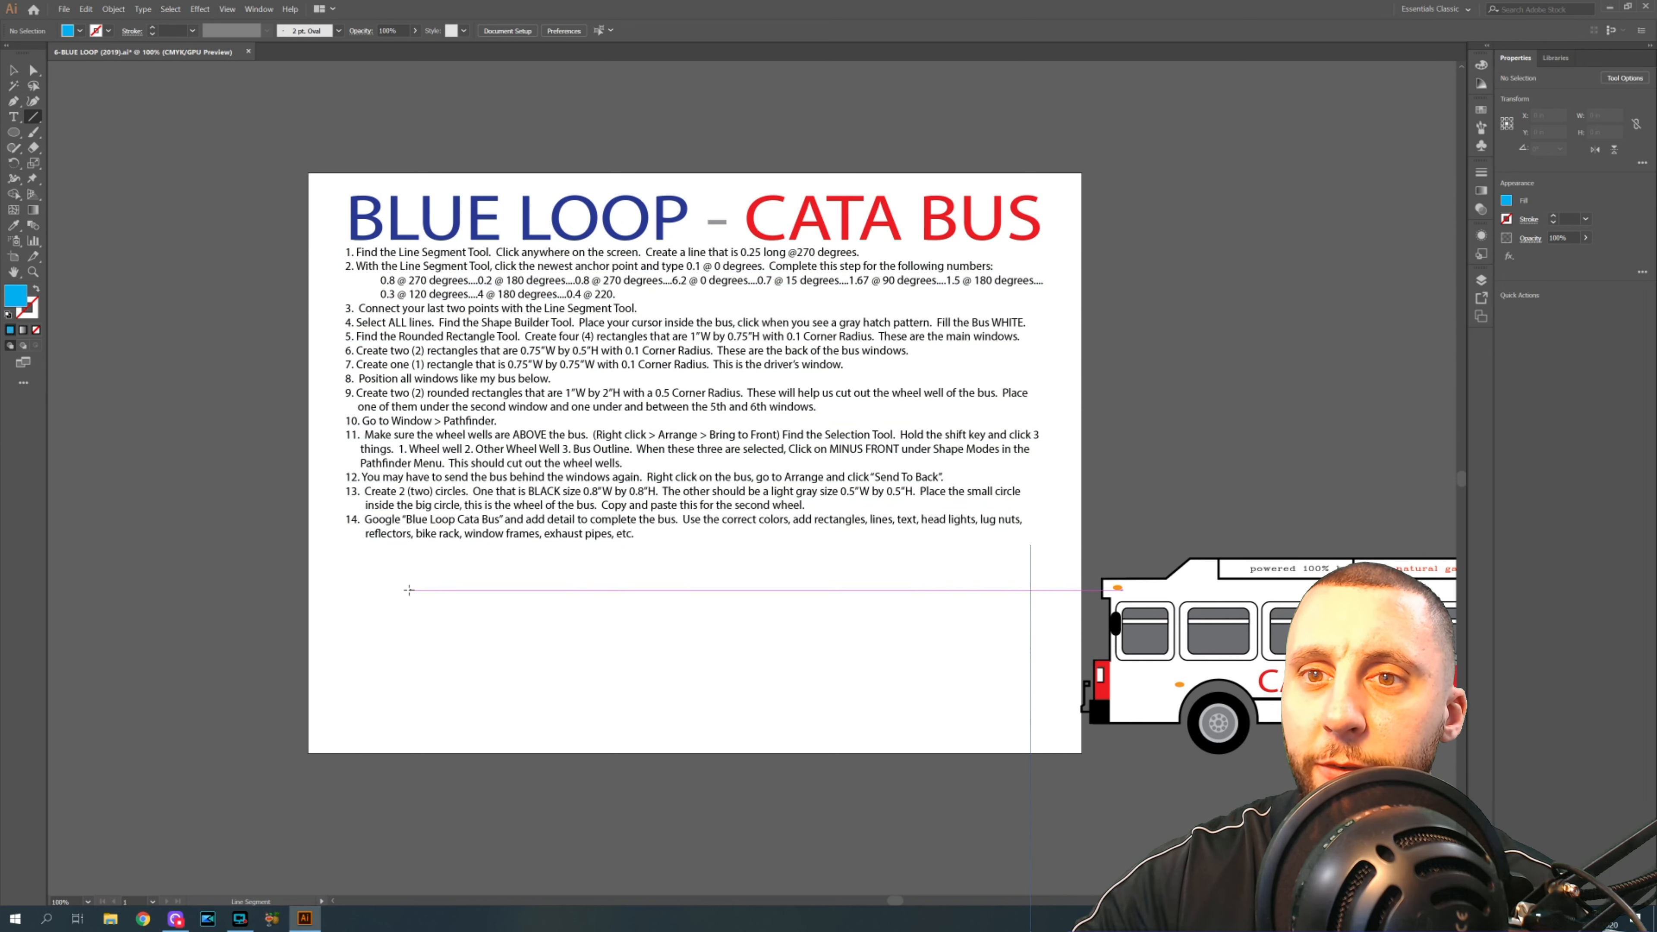
pyautogui.click(370, 587)
pyautogui.write('0.25')
pyautogui.press('Tab')
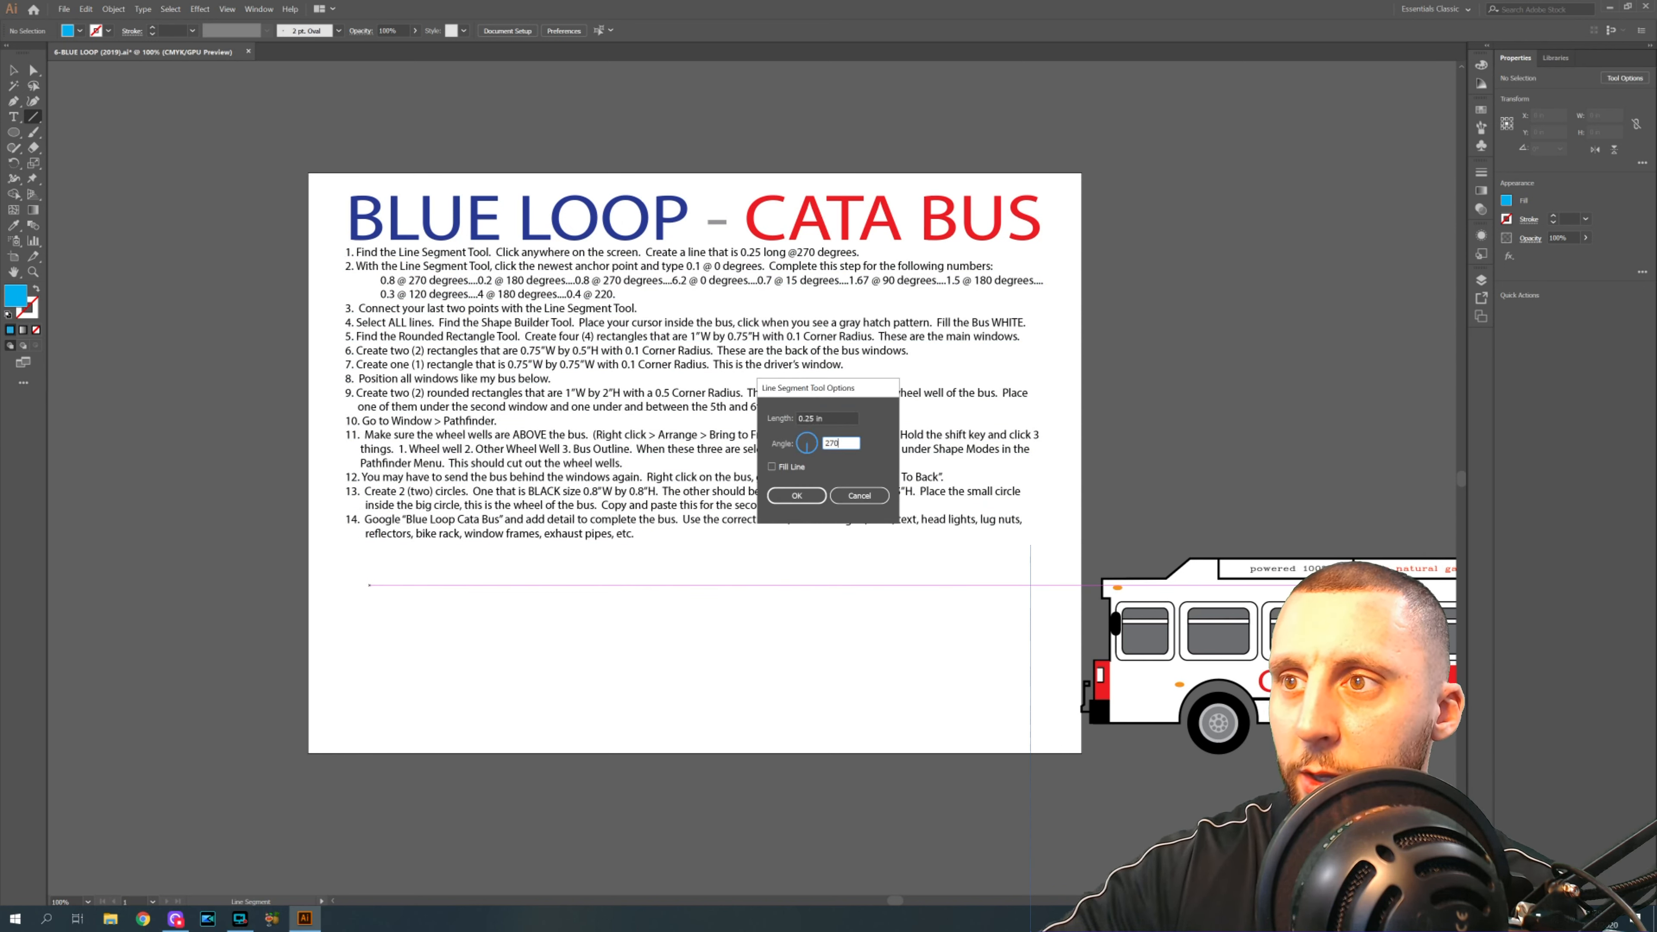
pyautogui.write('270')
pyautogui.press('Return')
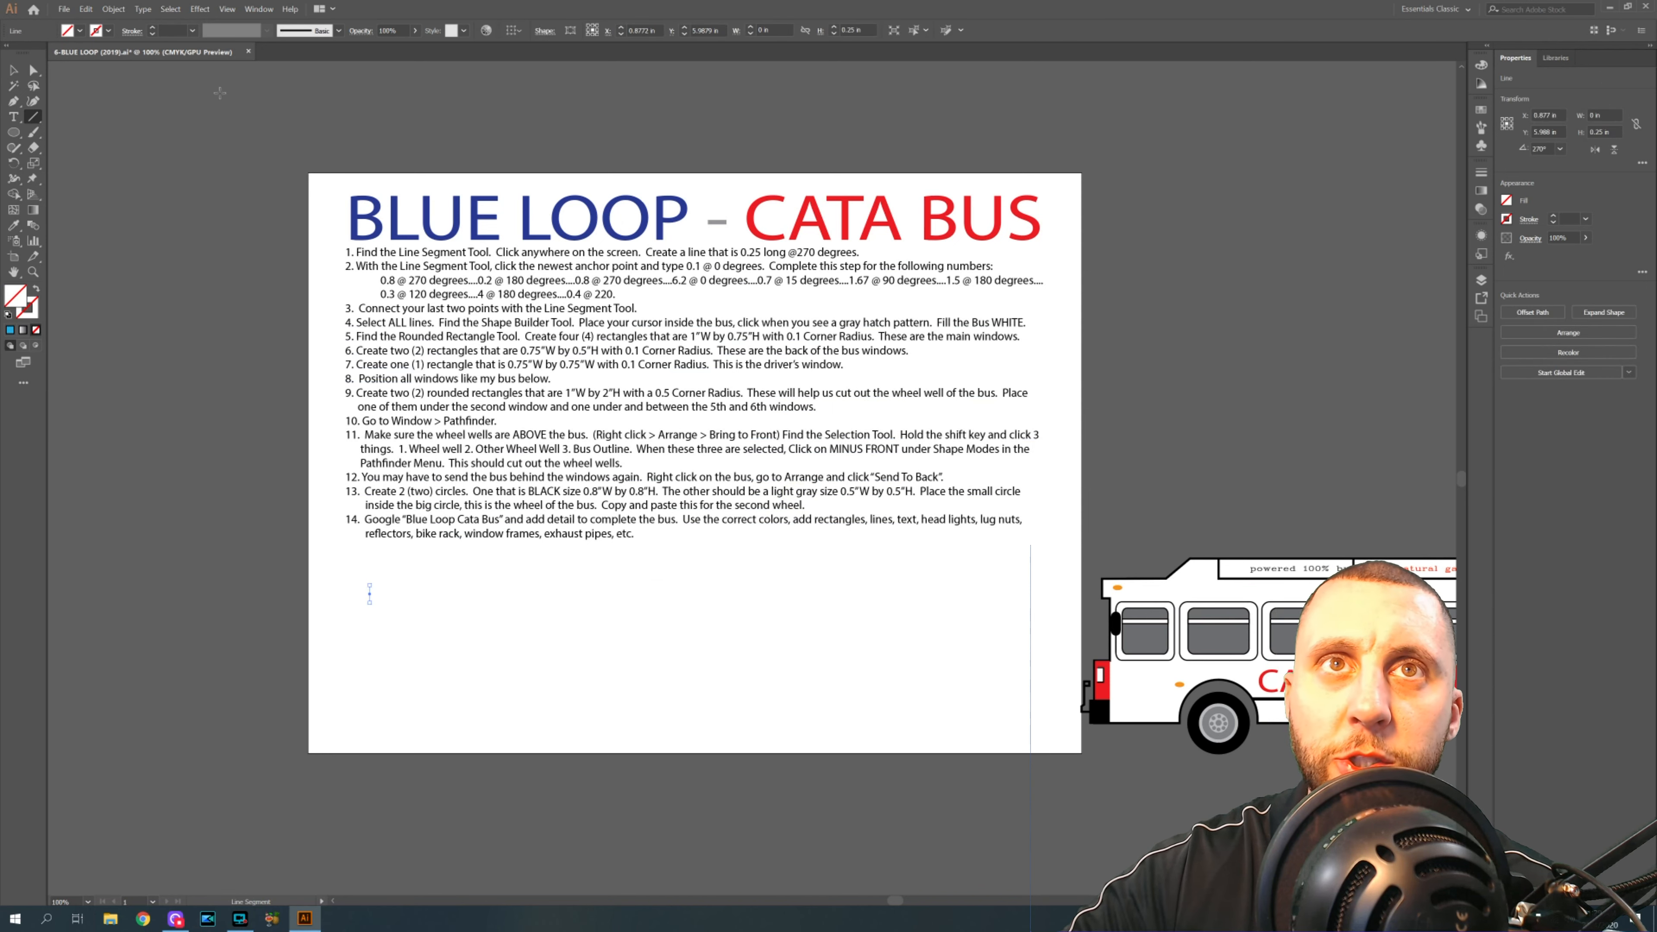
# - Give the short vertical line a red stroke and deselect it
pyautogui.click(13, 70)
pyautogui.click(402, 583)
pyautogui.moveTo(343, 565); pyautogui.dragTo(427, 643)
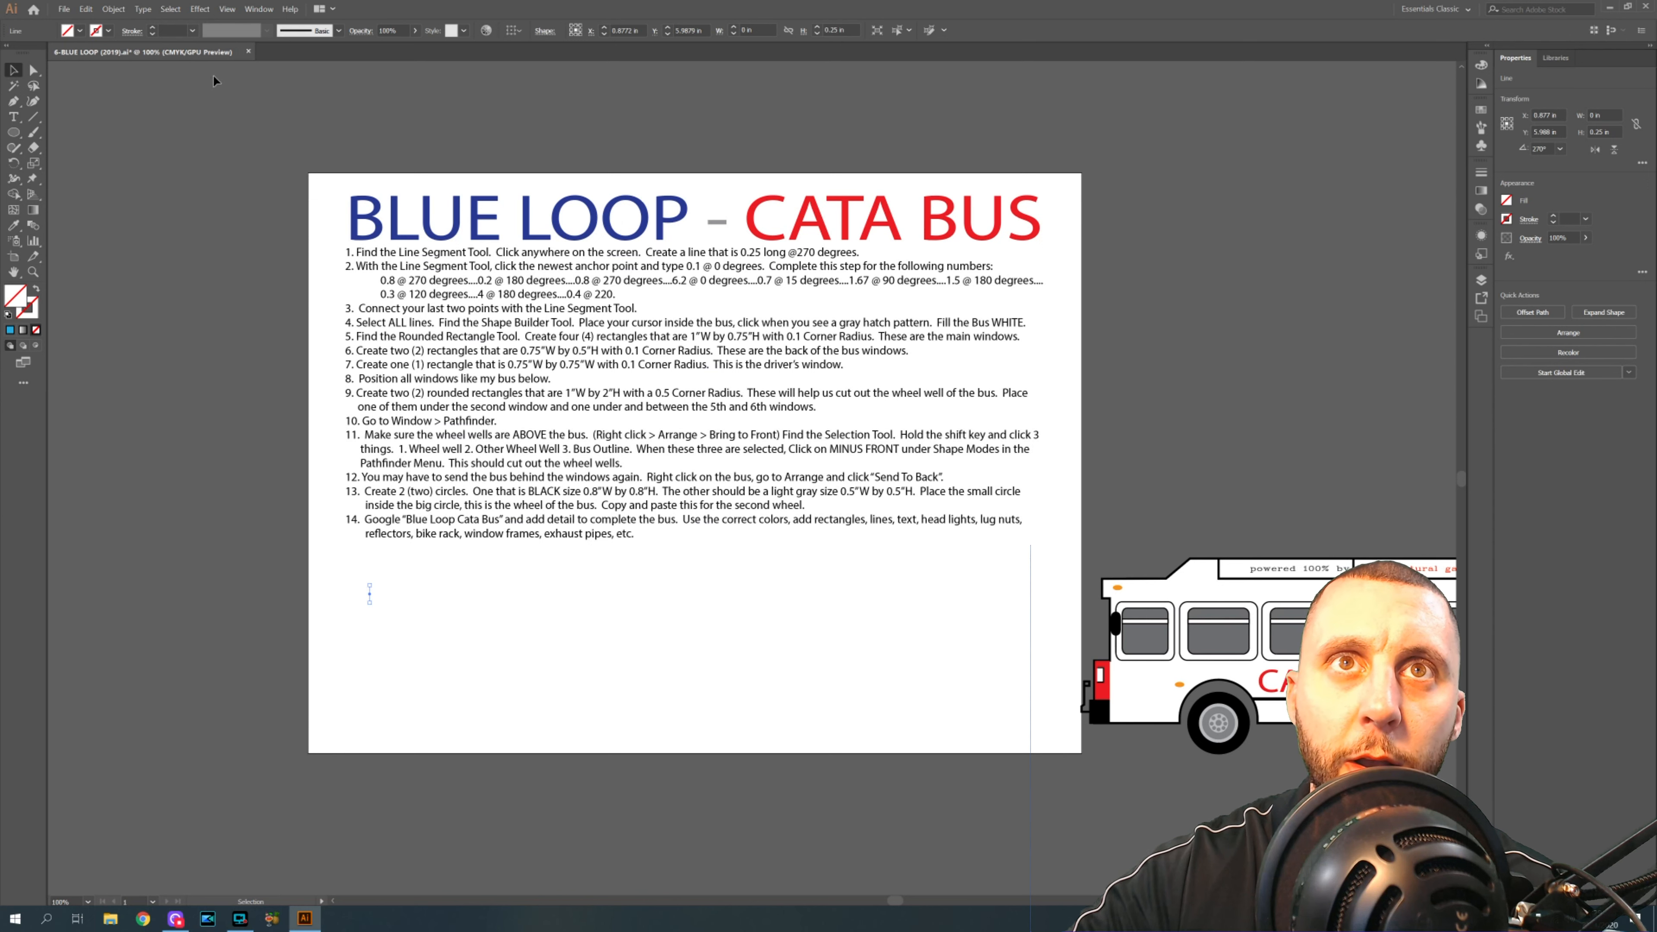
pyautogui.click(110, 31)
pyautogui.click(98, 53)
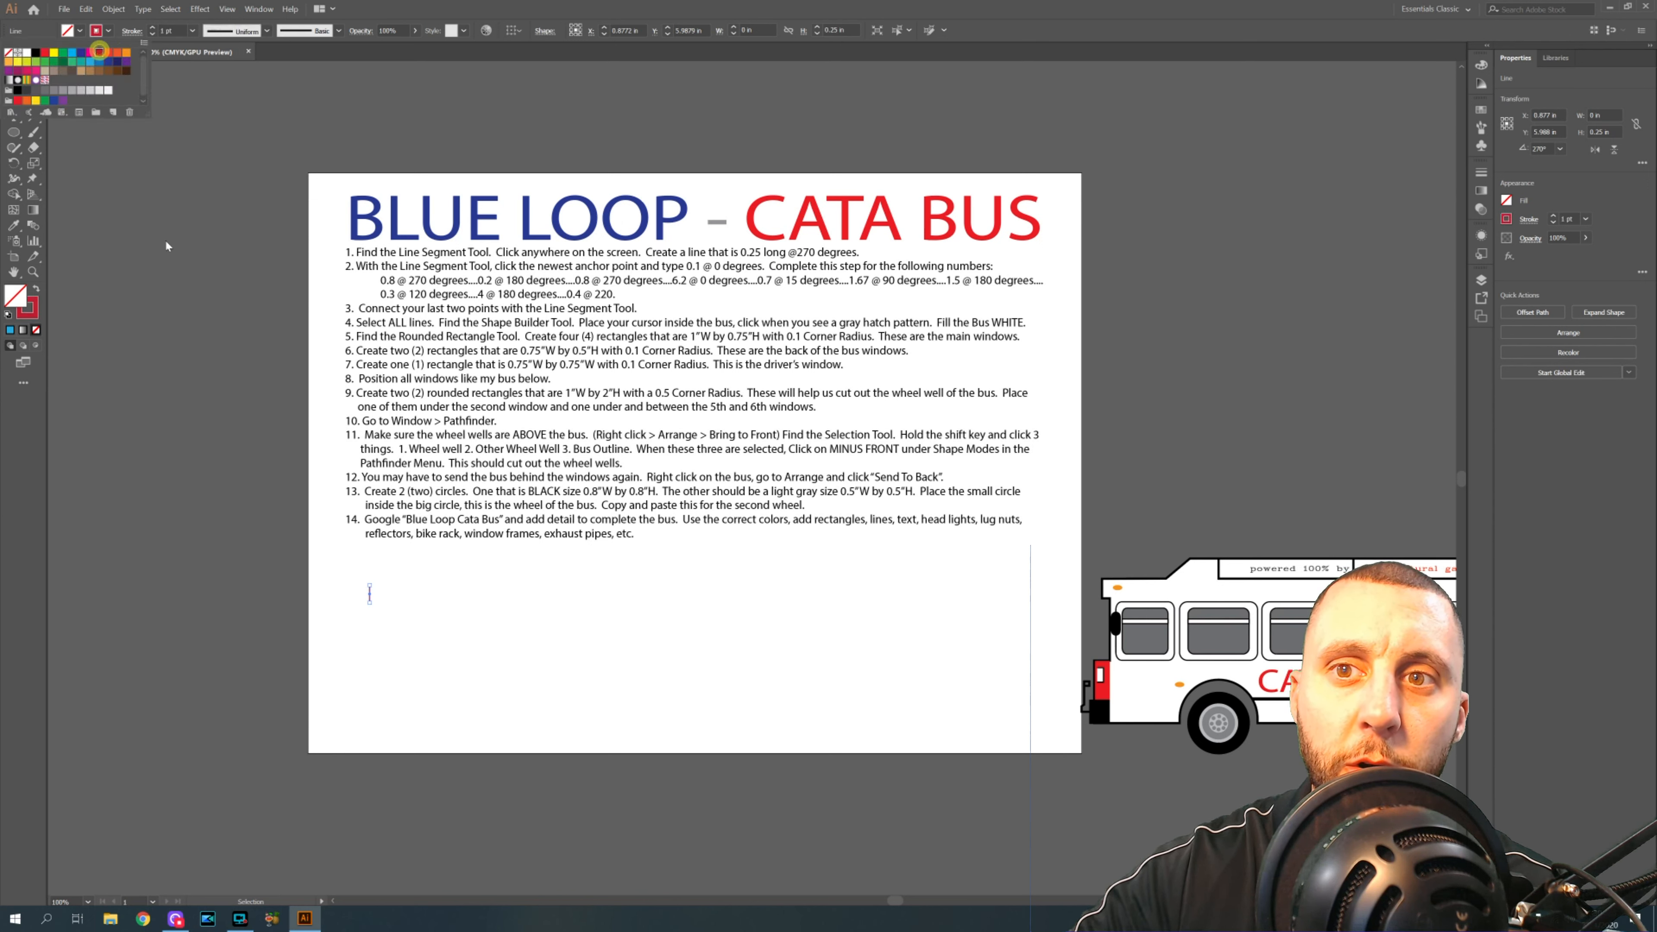
pyautogui.click(203, 260)
pyautogui.click(429, 610)
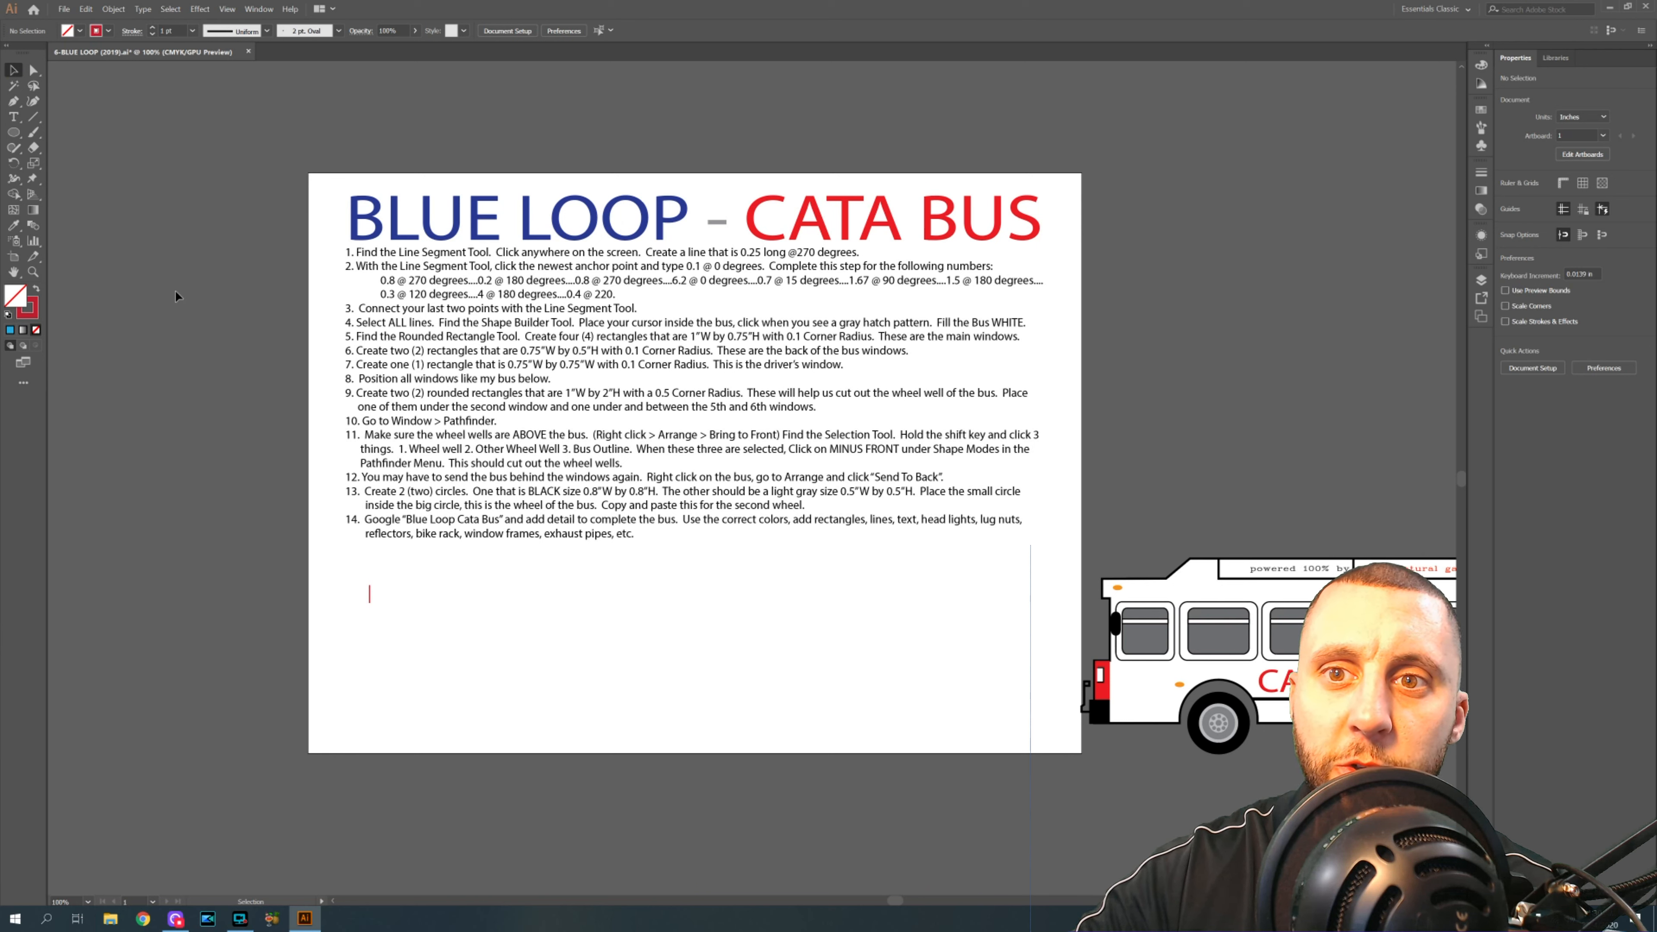
# - Add a 0.1 in line segment at 0° from the lower end of the vertical line and deselect it
pyautogui.click(33, 117)
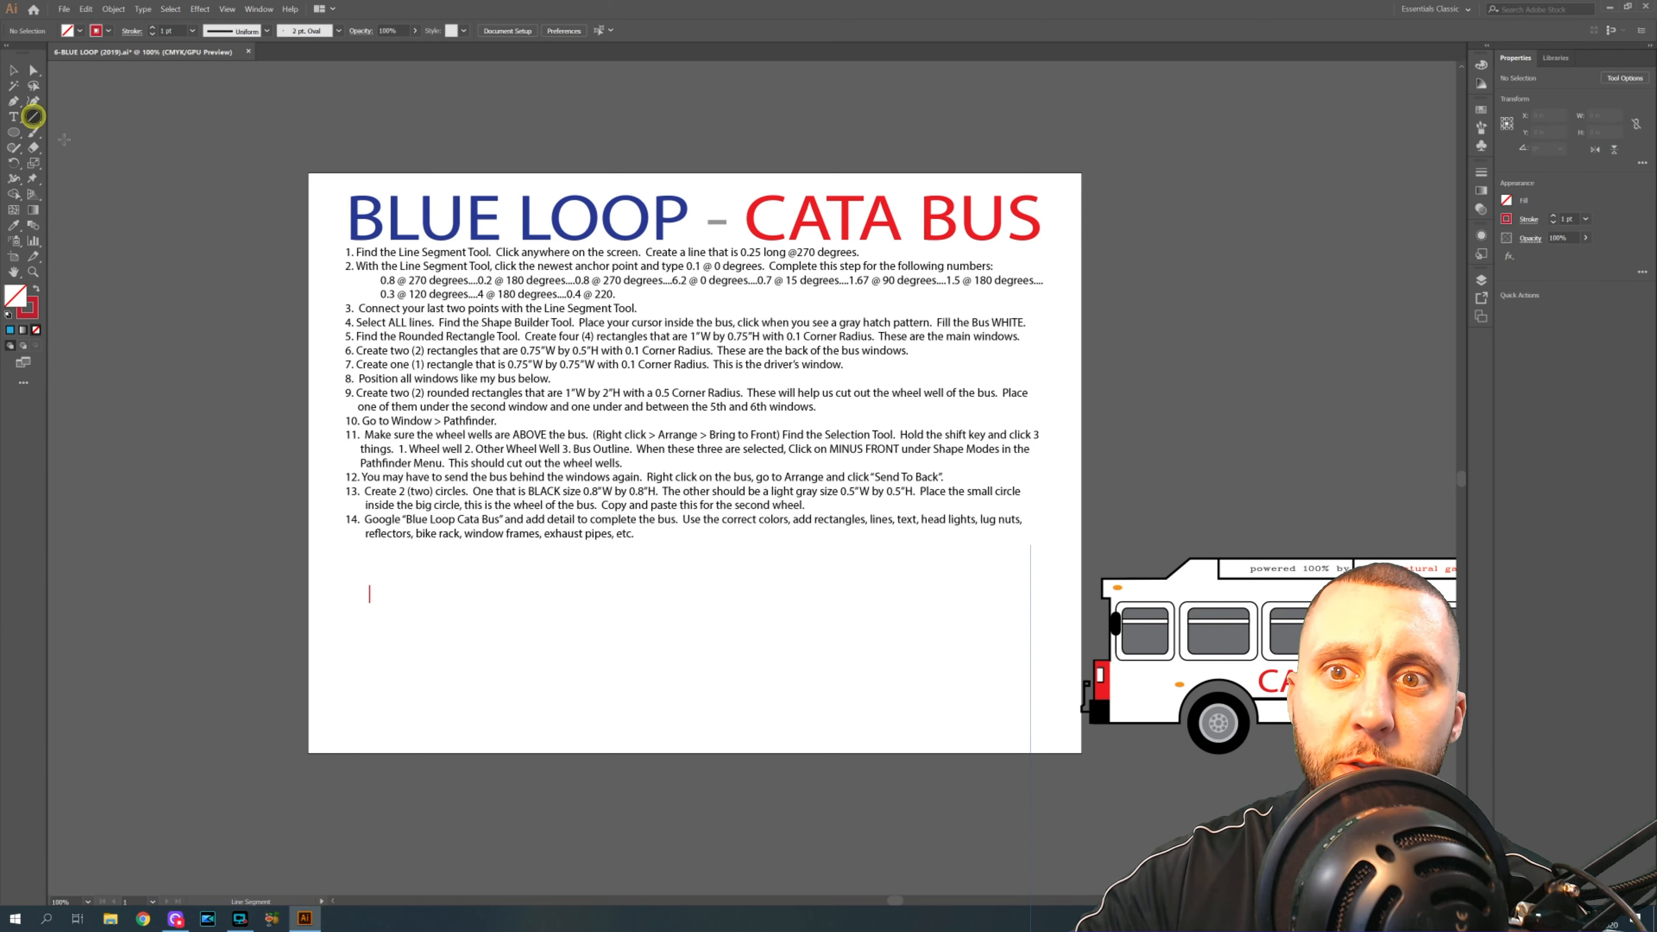
pyautogui.click(369, 601)
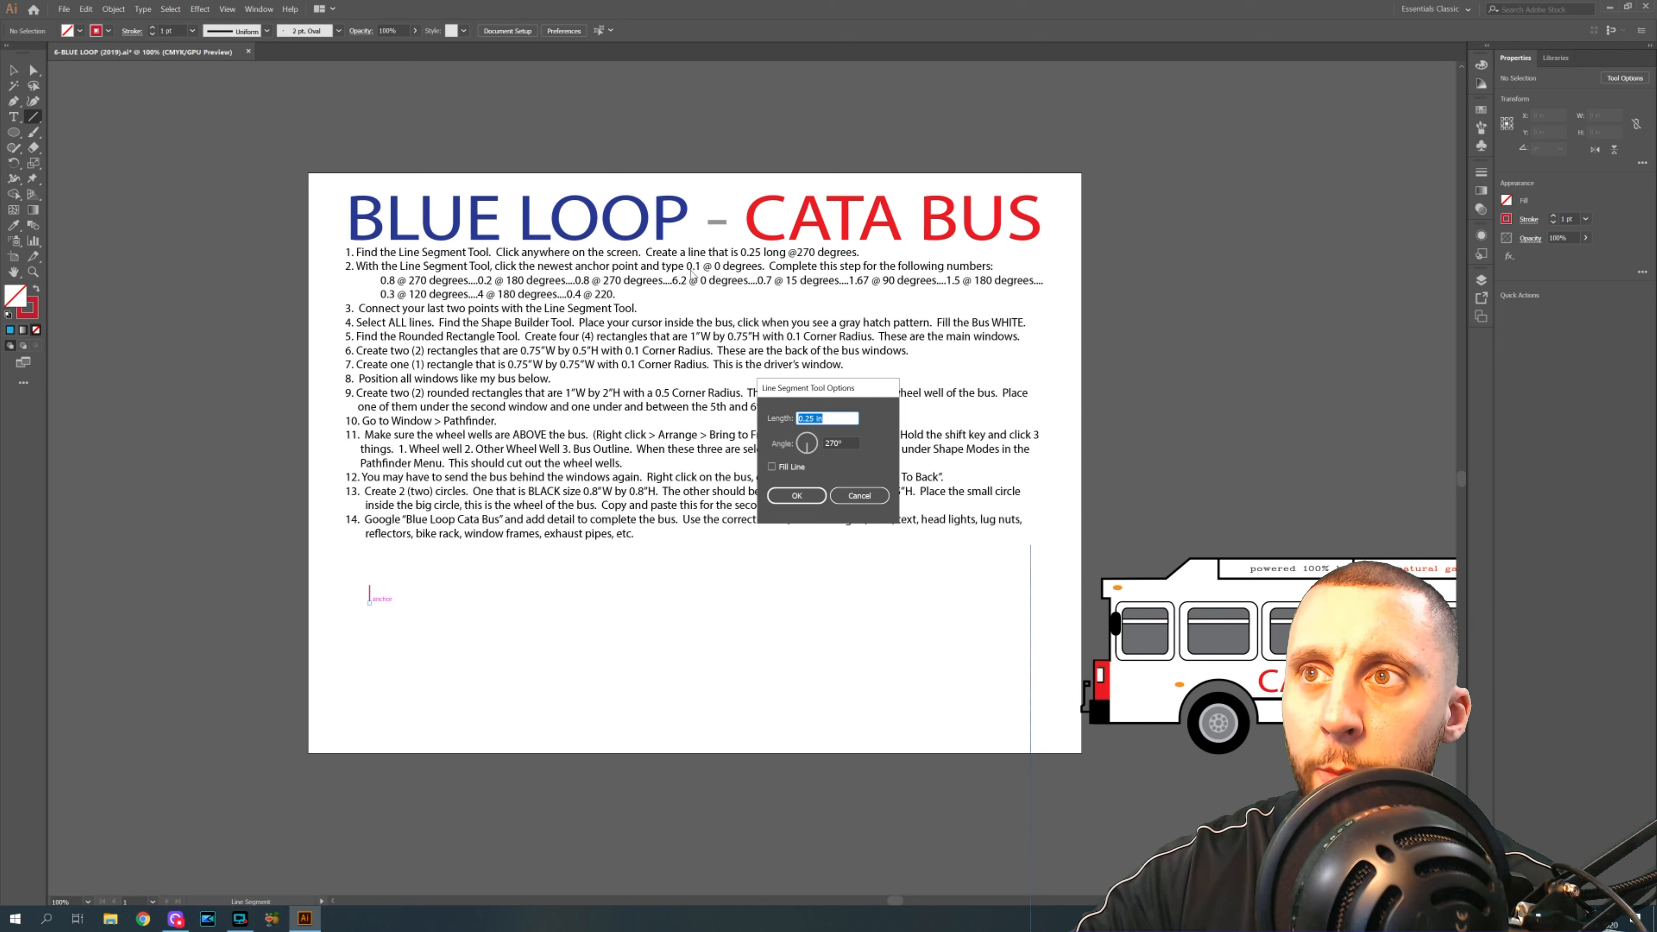
pyautogui.moveTo(835, 419); pyautogui.dragTo(773, 417)
pyautogui.write('.1')
pyautogui.press('Tab')
pyautogui.write('0')
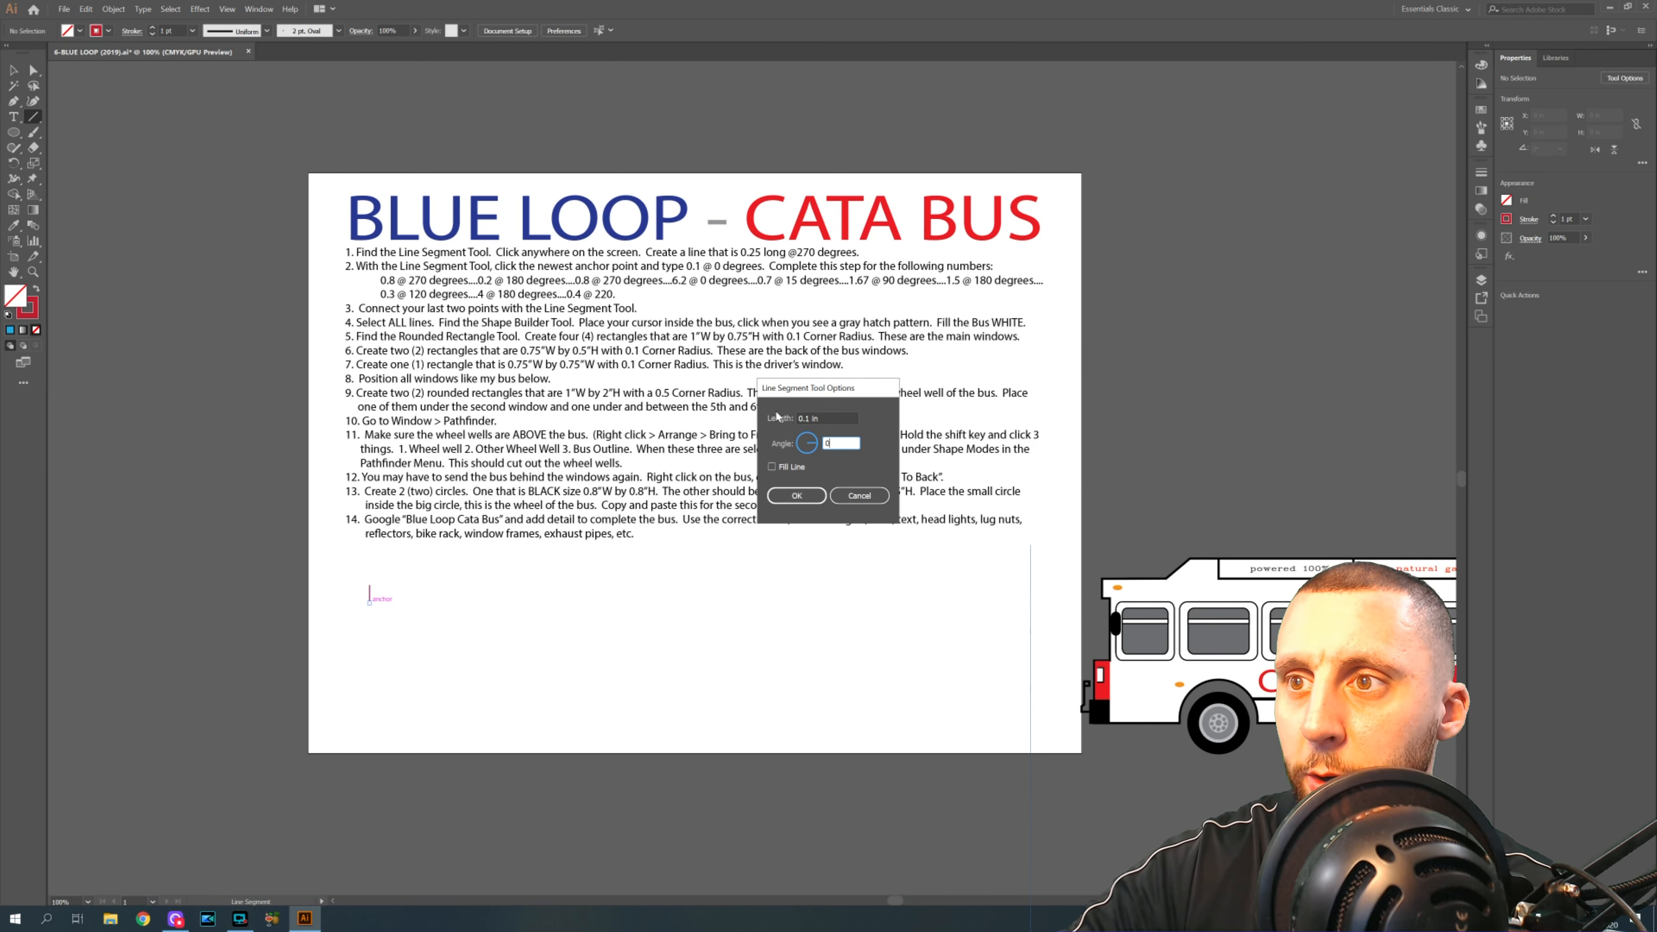
pyautogui.click(809, 496)
pyautogui.click(18, 71)
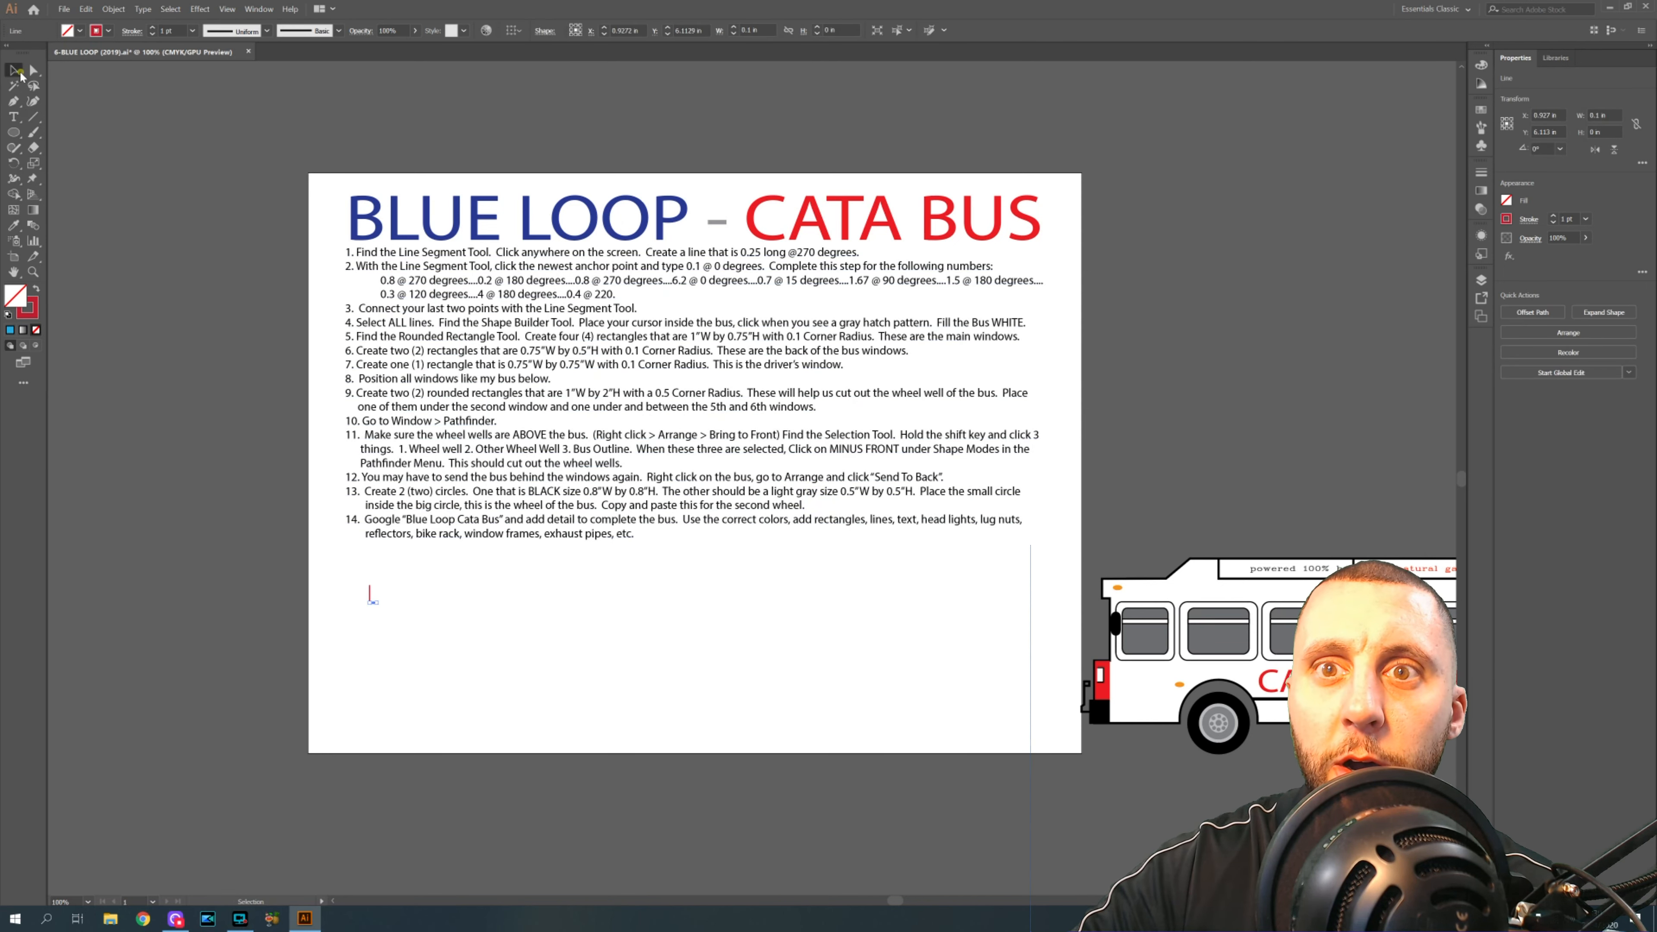
pyautogui.click(458, 641)
# - Draw a 0.8 in line segment at 270° from the right end of the 0.1 in line and deselect it
pyautogui.click(33, 116)
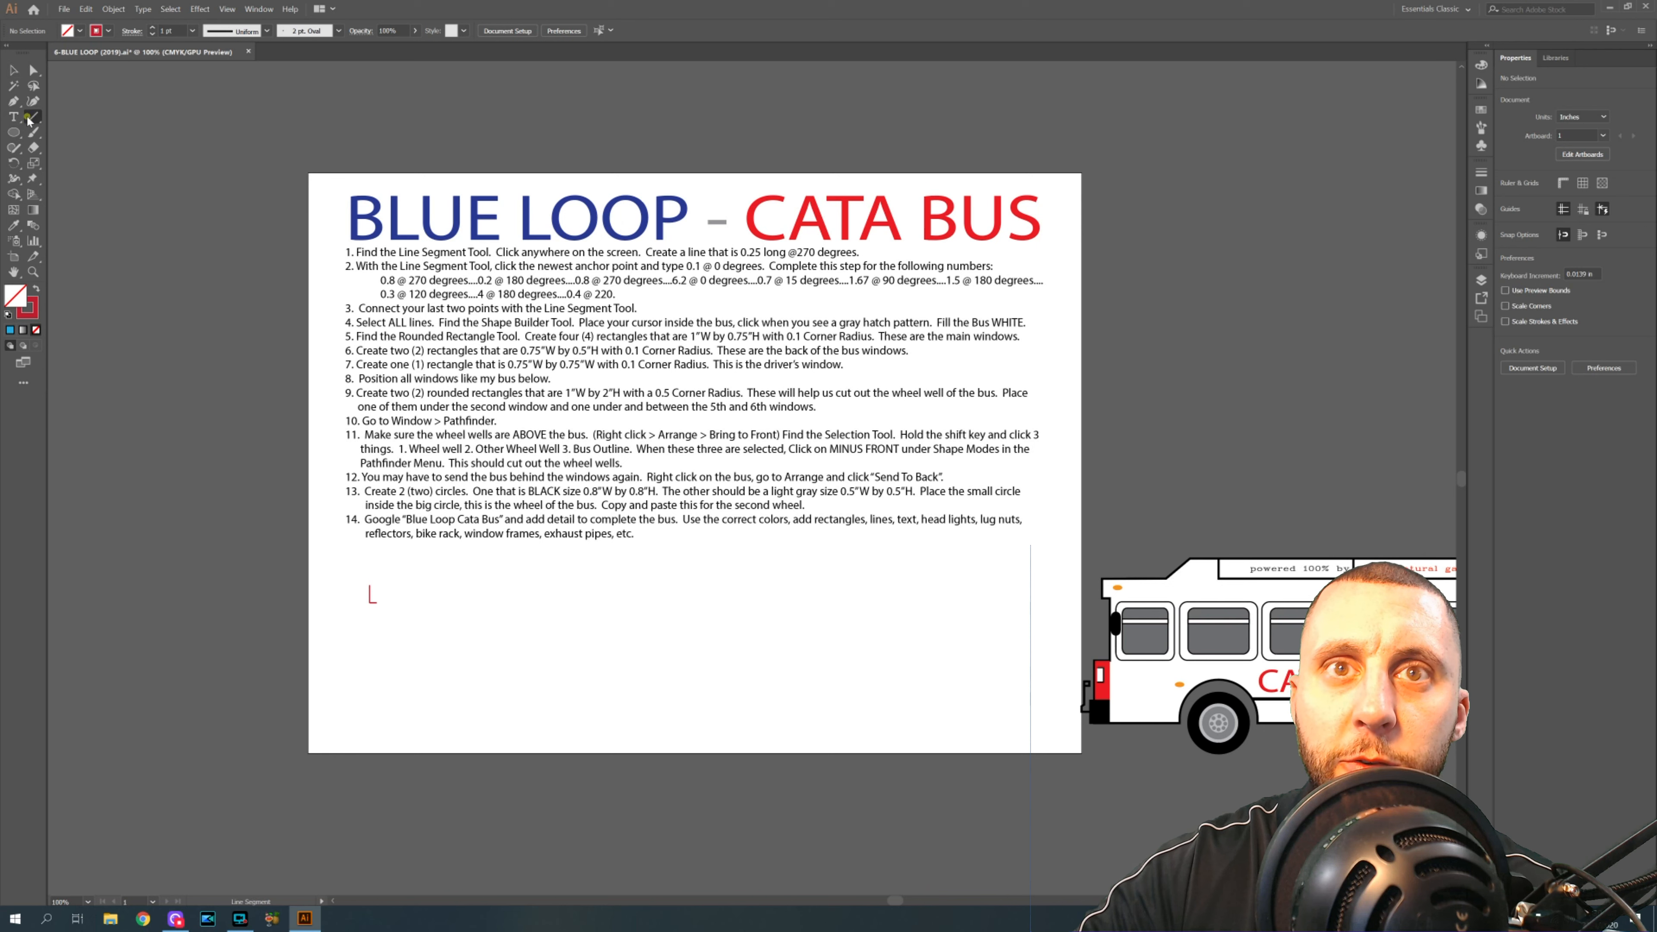
pyautogui.click(377, 601)
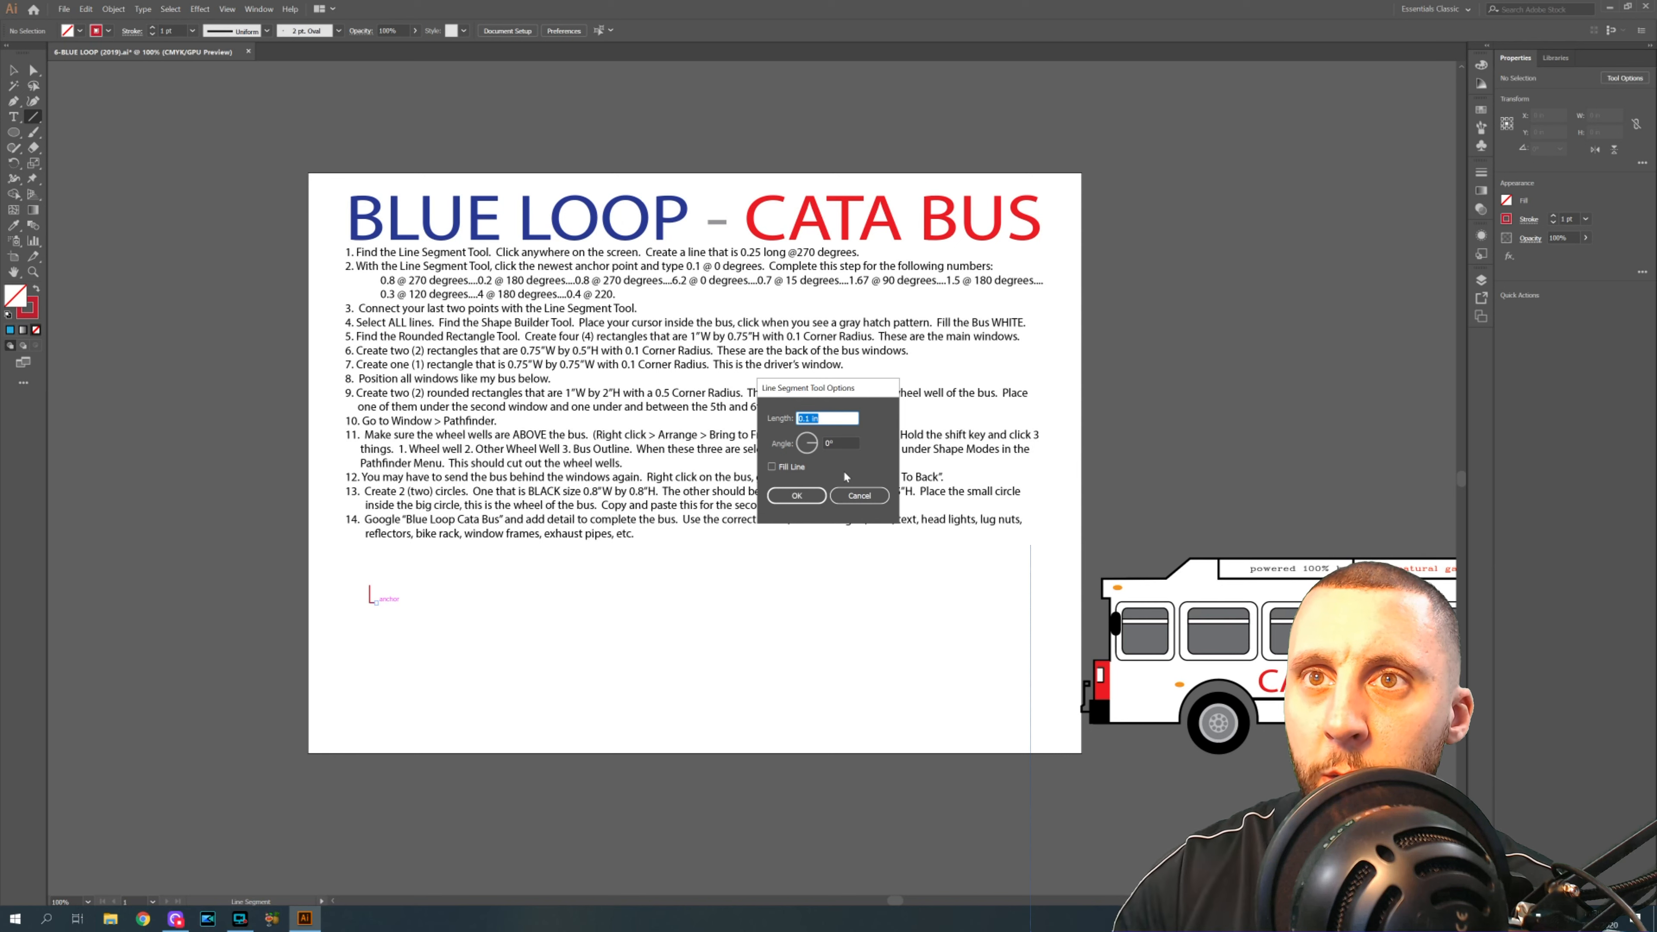
pyautogui.write('0.8')
pyautogui.press('Tab')
pyautogui.write('270')
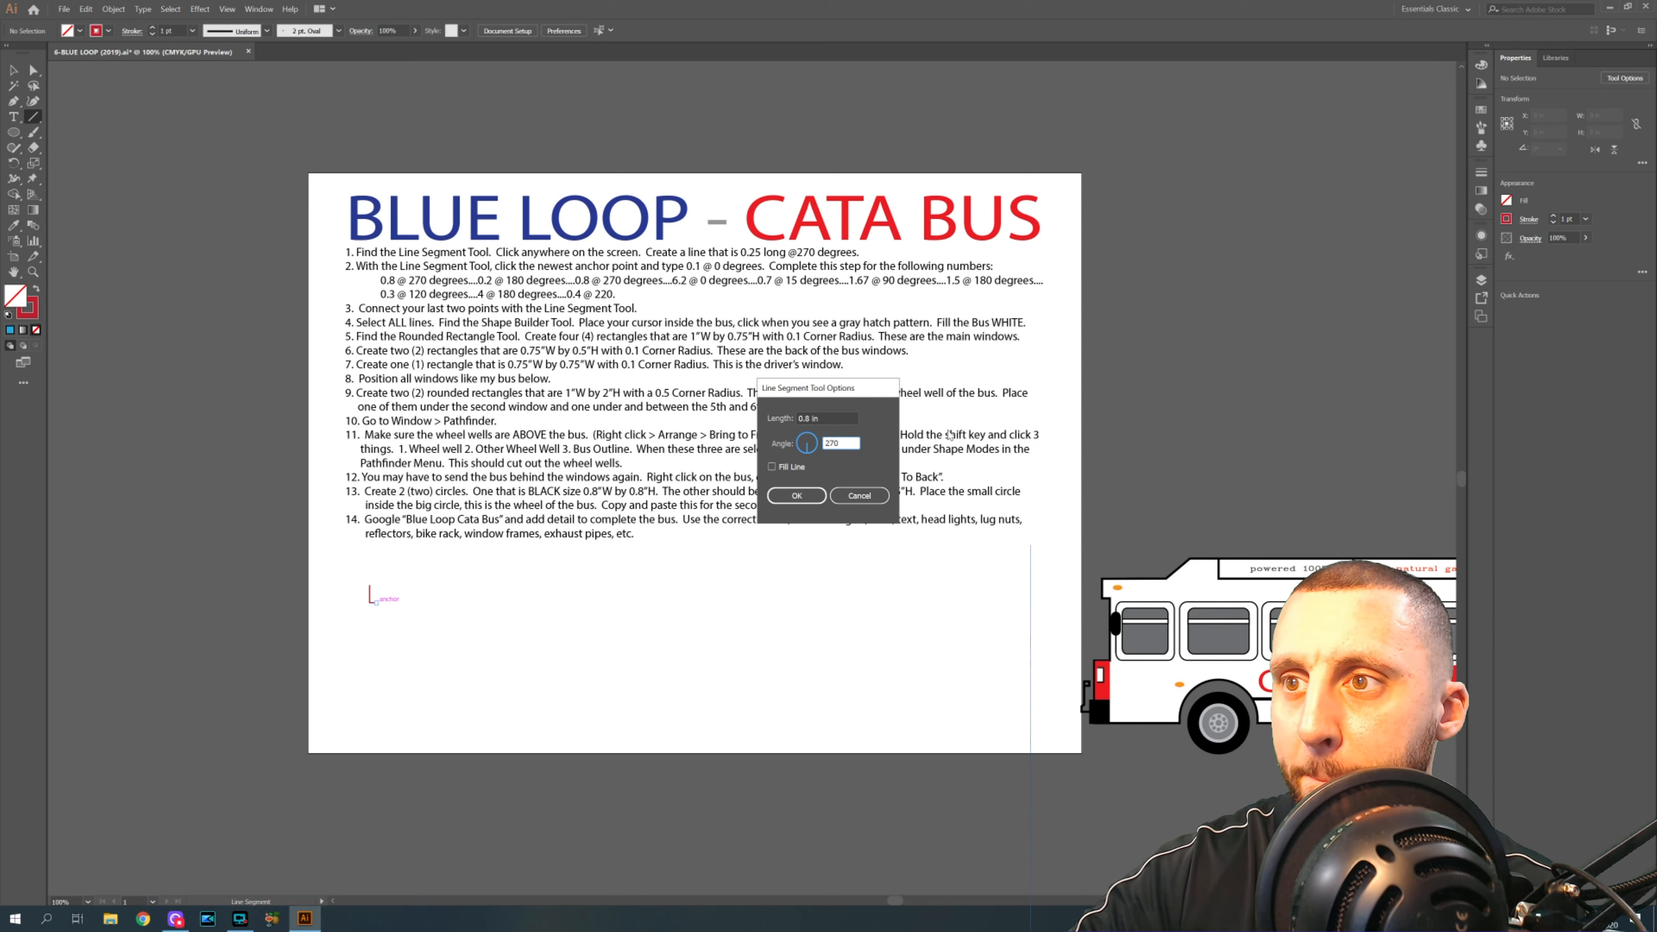
pyautogui.click(797, 495)
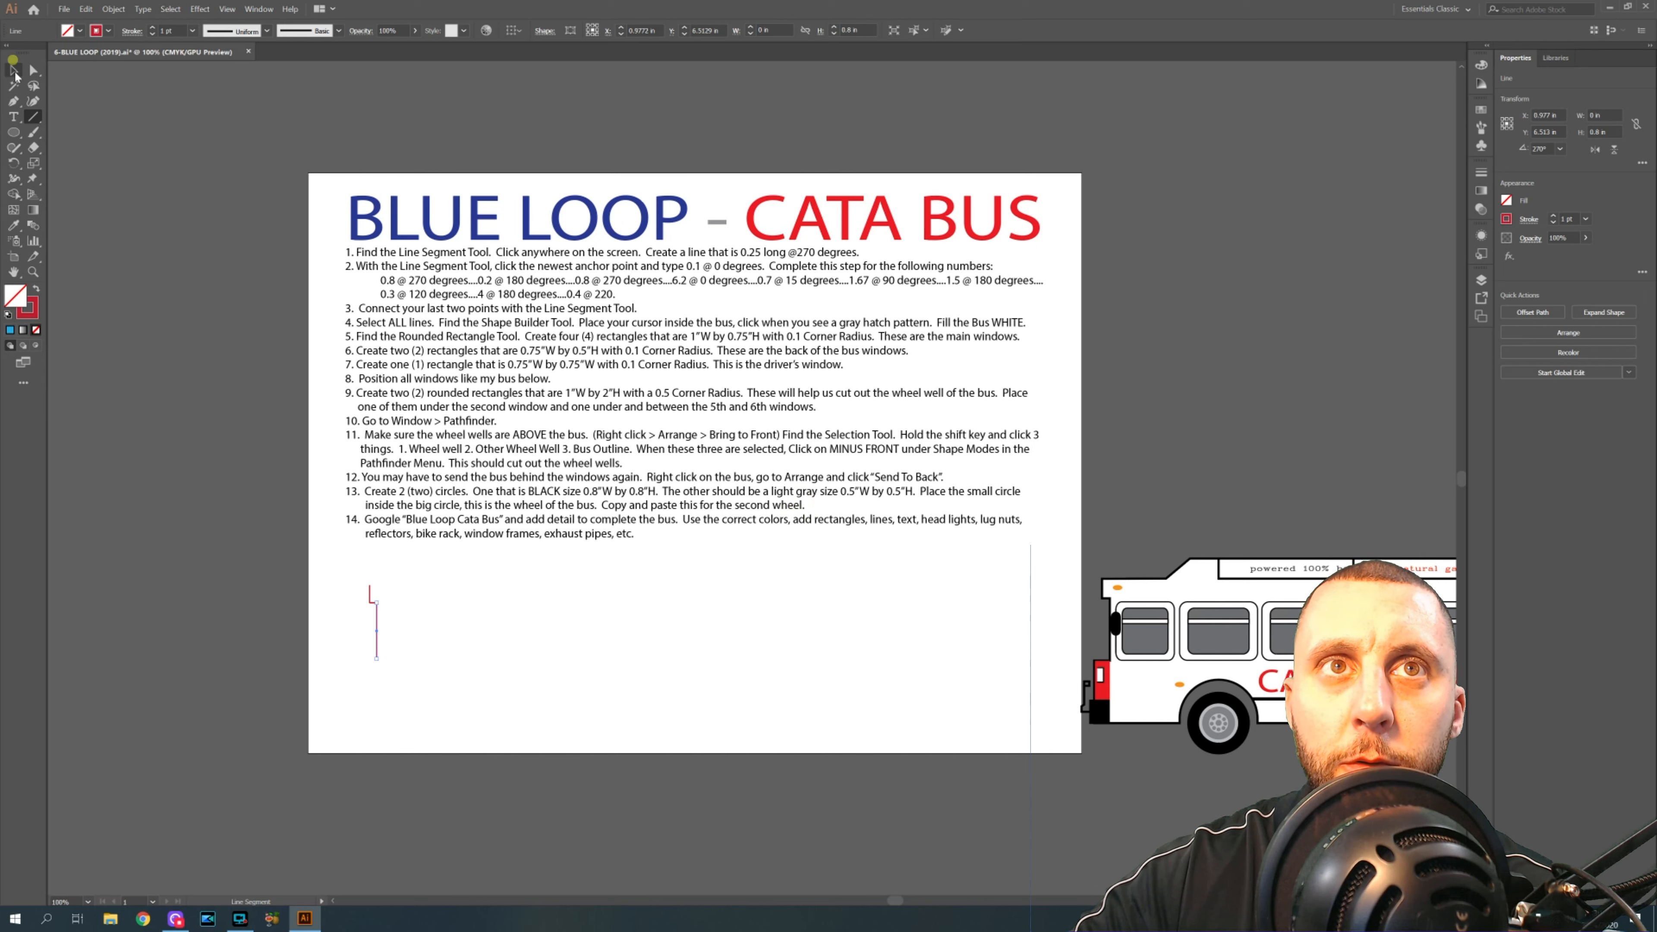
pyautogui.click(34, 116)
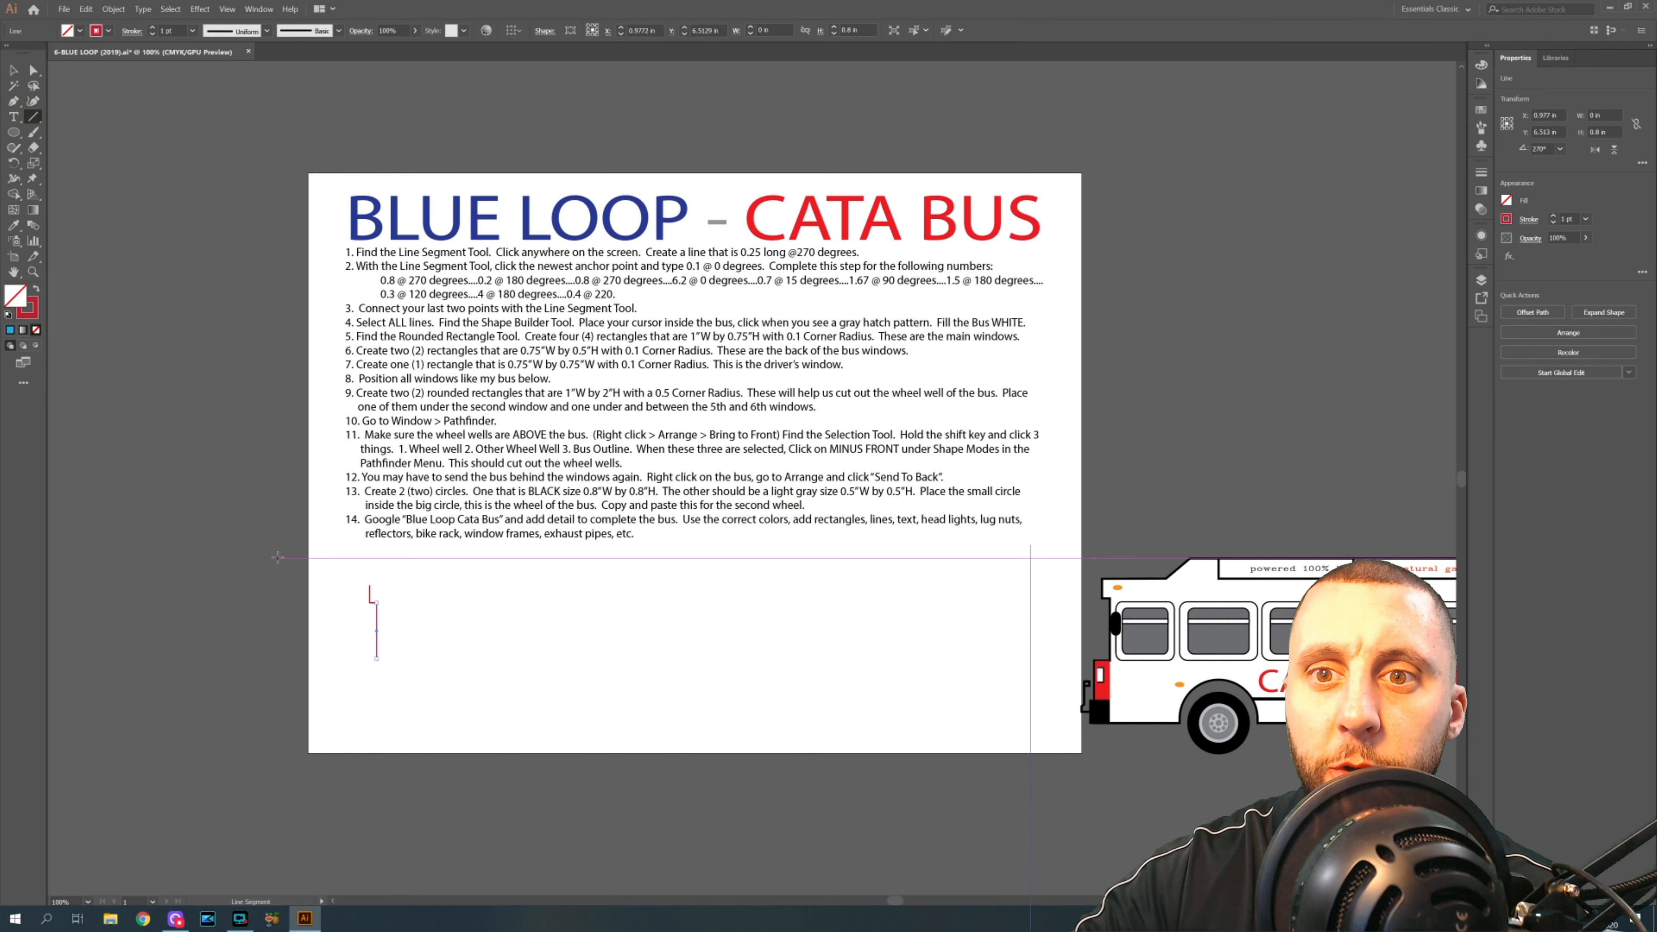
pyautogui.click(15, 71)
pyautogui.click(92, 116)
# - Draw a 0.2 in line segment at 180° from the lower end of the 0.8 in line and deselect it
pyautogui.click(36, 118)
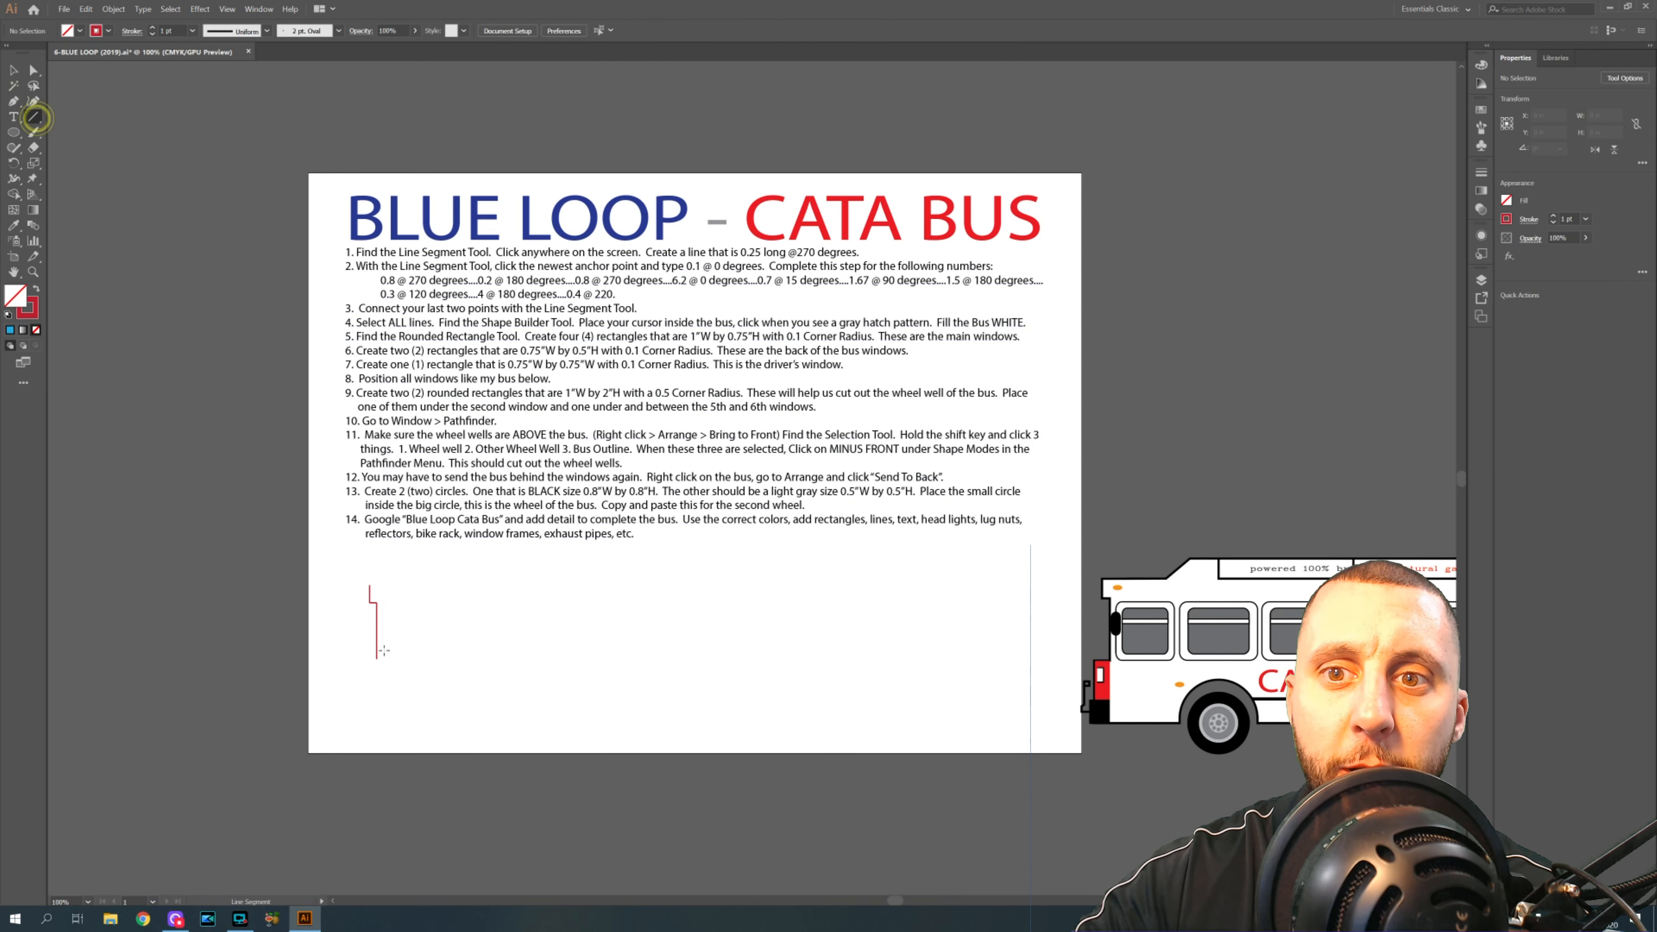
pyautogui.click(377, 657)
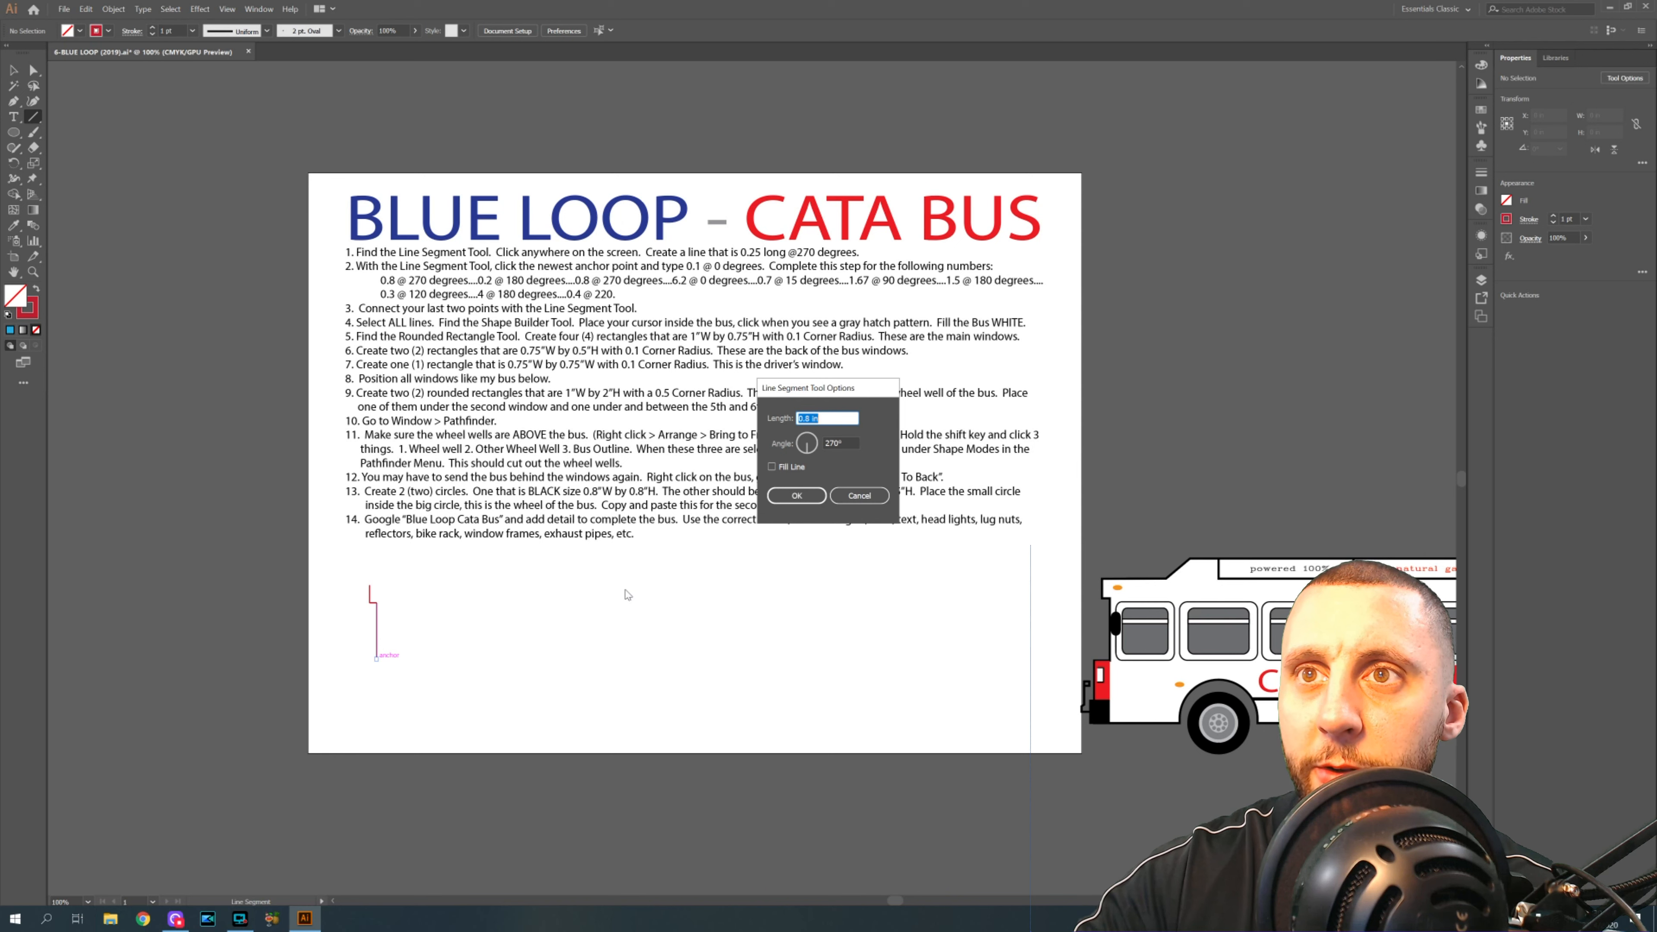
pyautogui.write('.2')
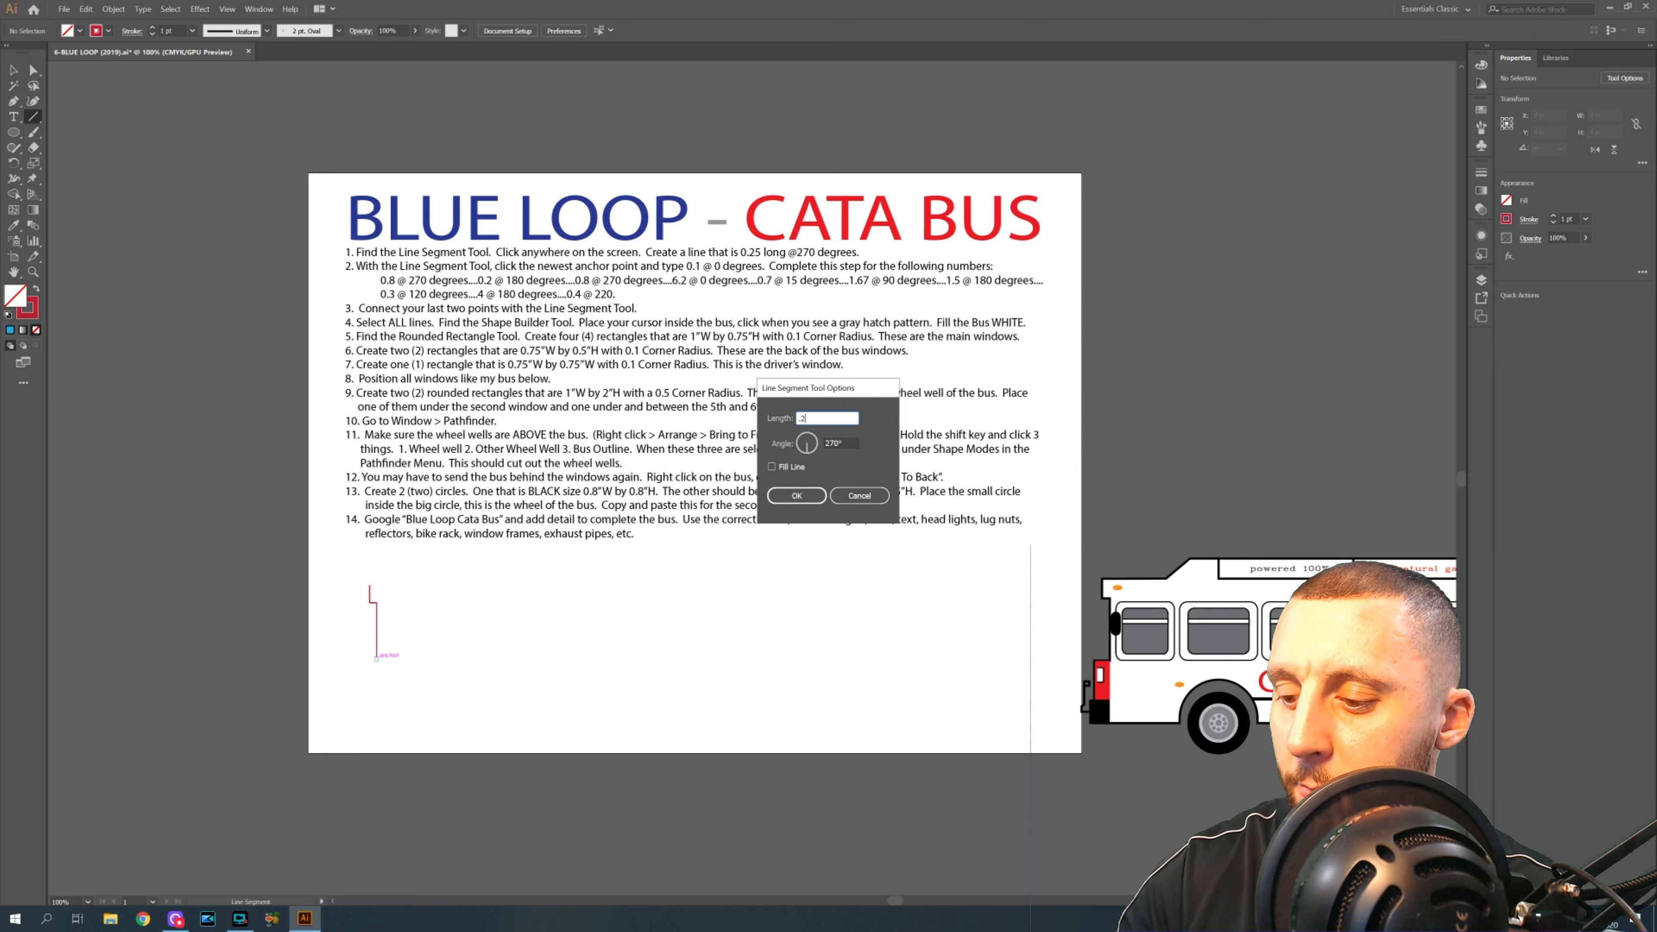
pyautogui.press('Tab')
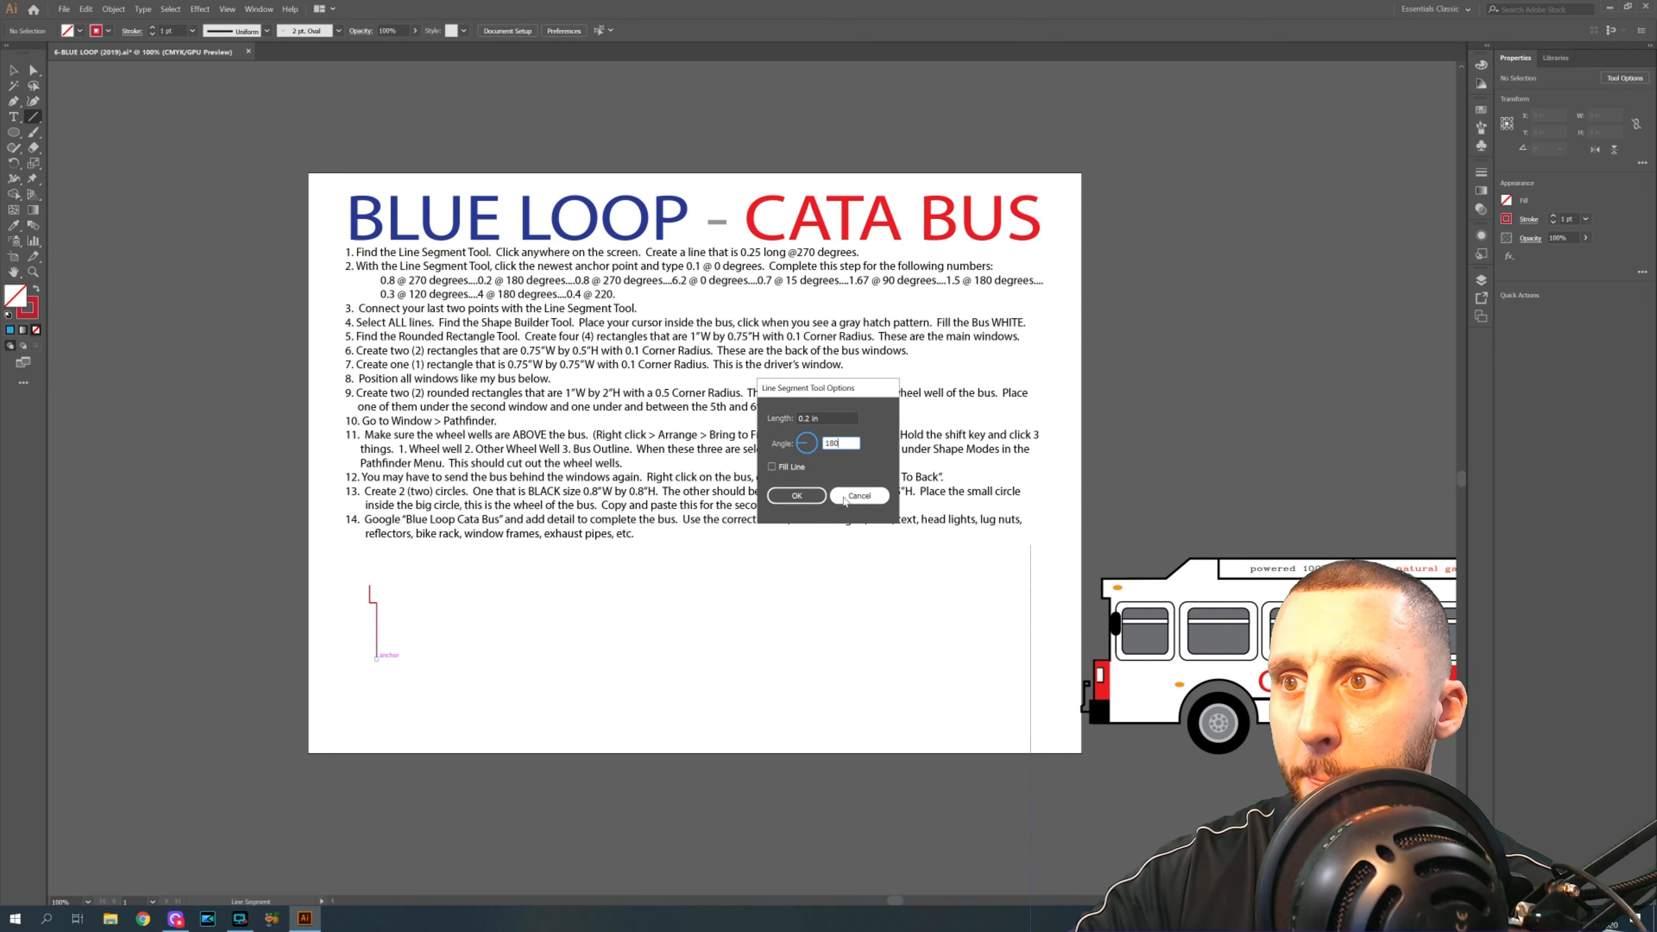
pyautogui.click(811, 490)
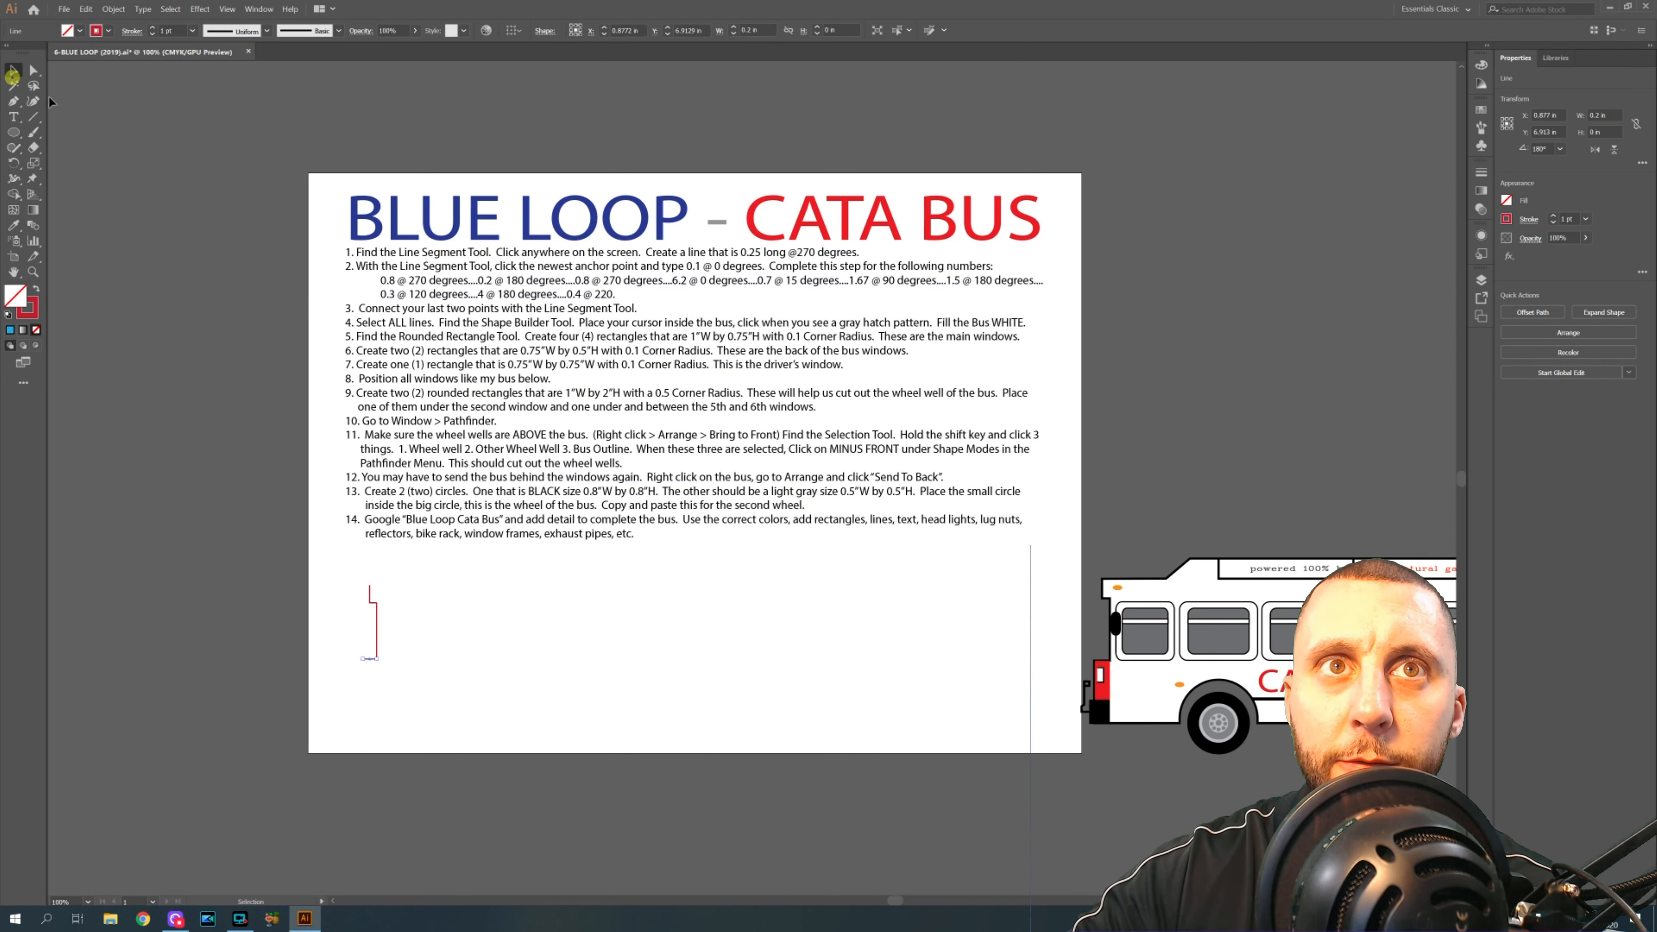
pyautogui.hotkey('ctrl', 'shift', 'a')
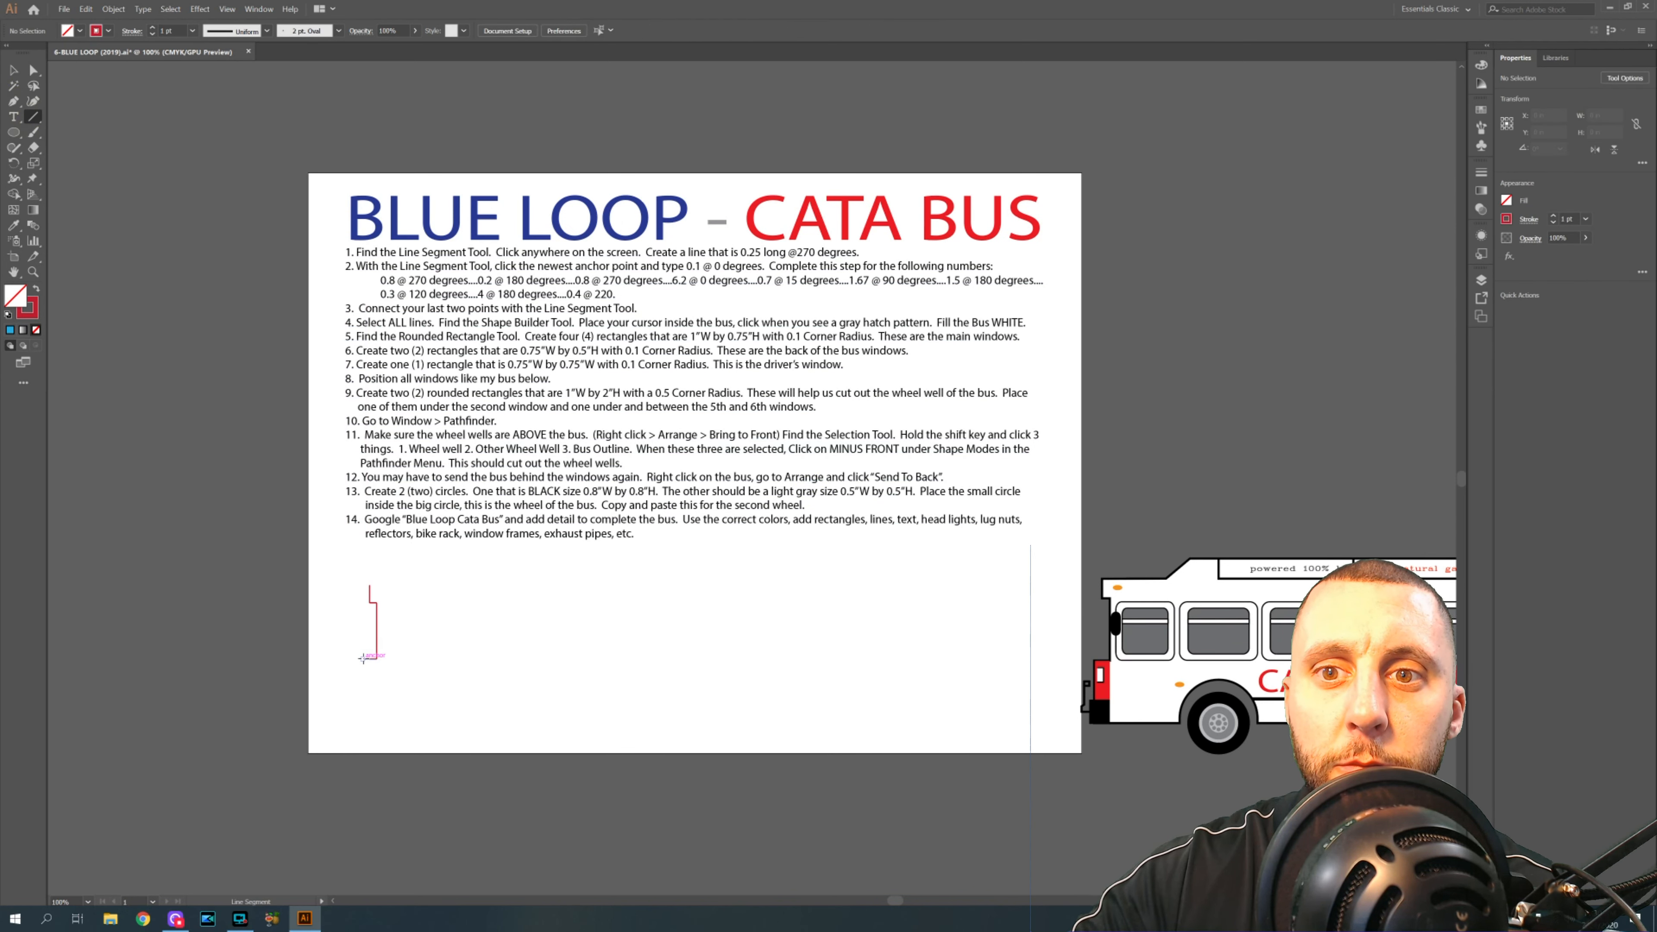
# - Continue the bus outline with a 0.8 in line segment at 270° from the left end of the 0.2 in line
pyautogui.click(371, 658)
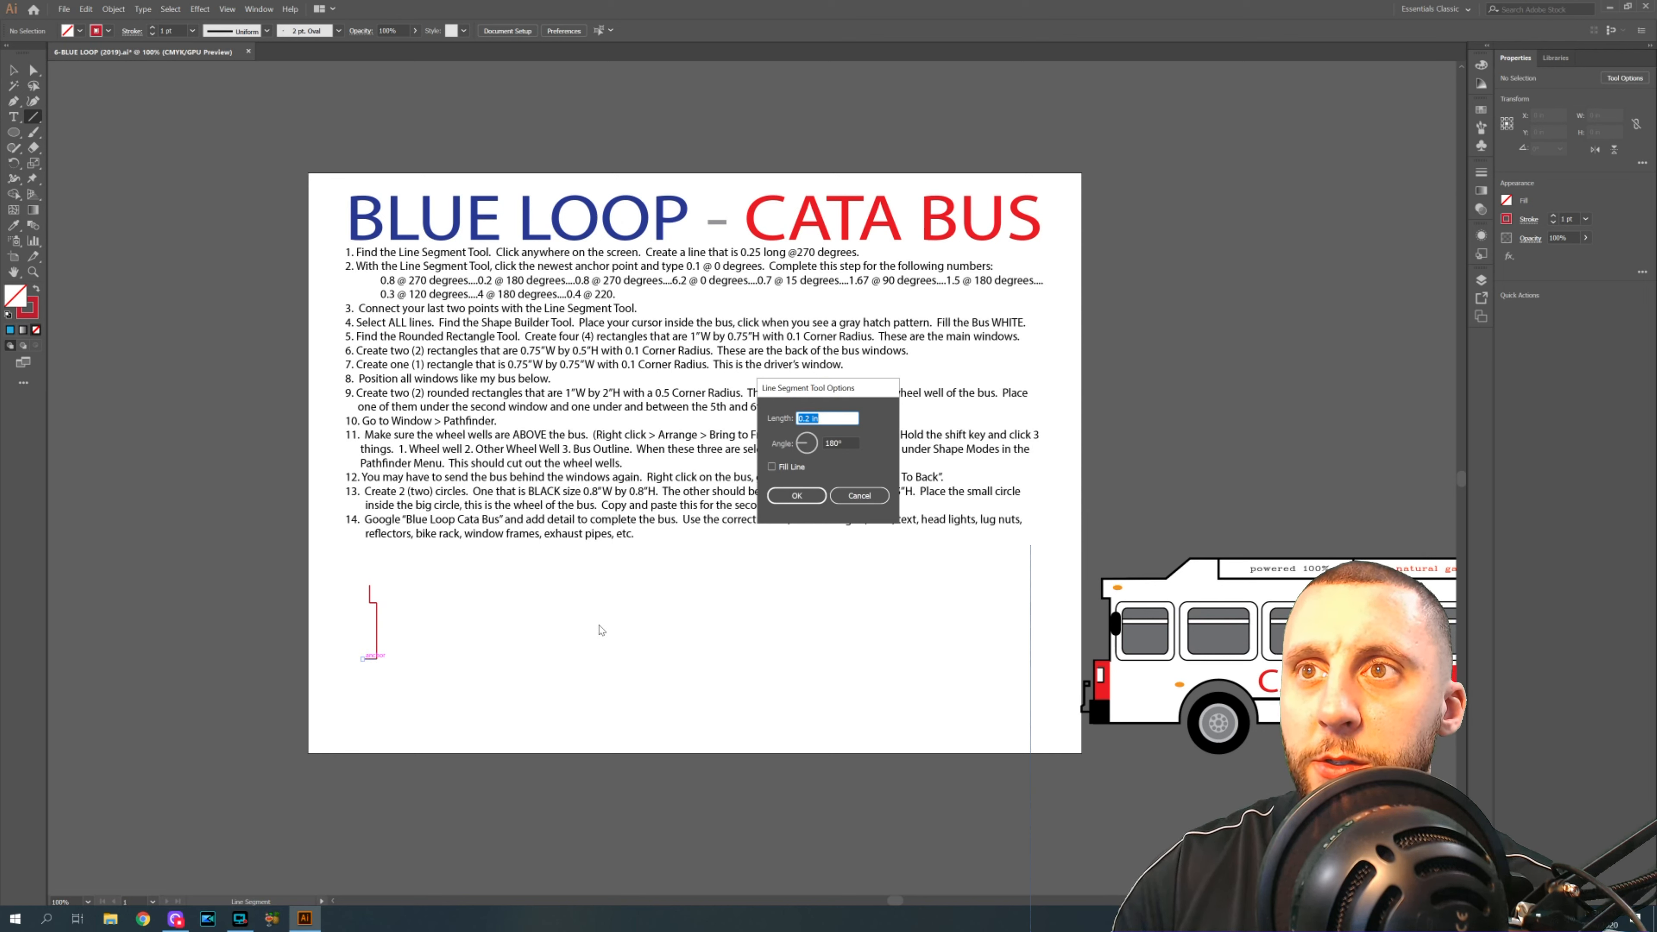
pyautogui.write('0.8')
pyautogui.press('Tab')
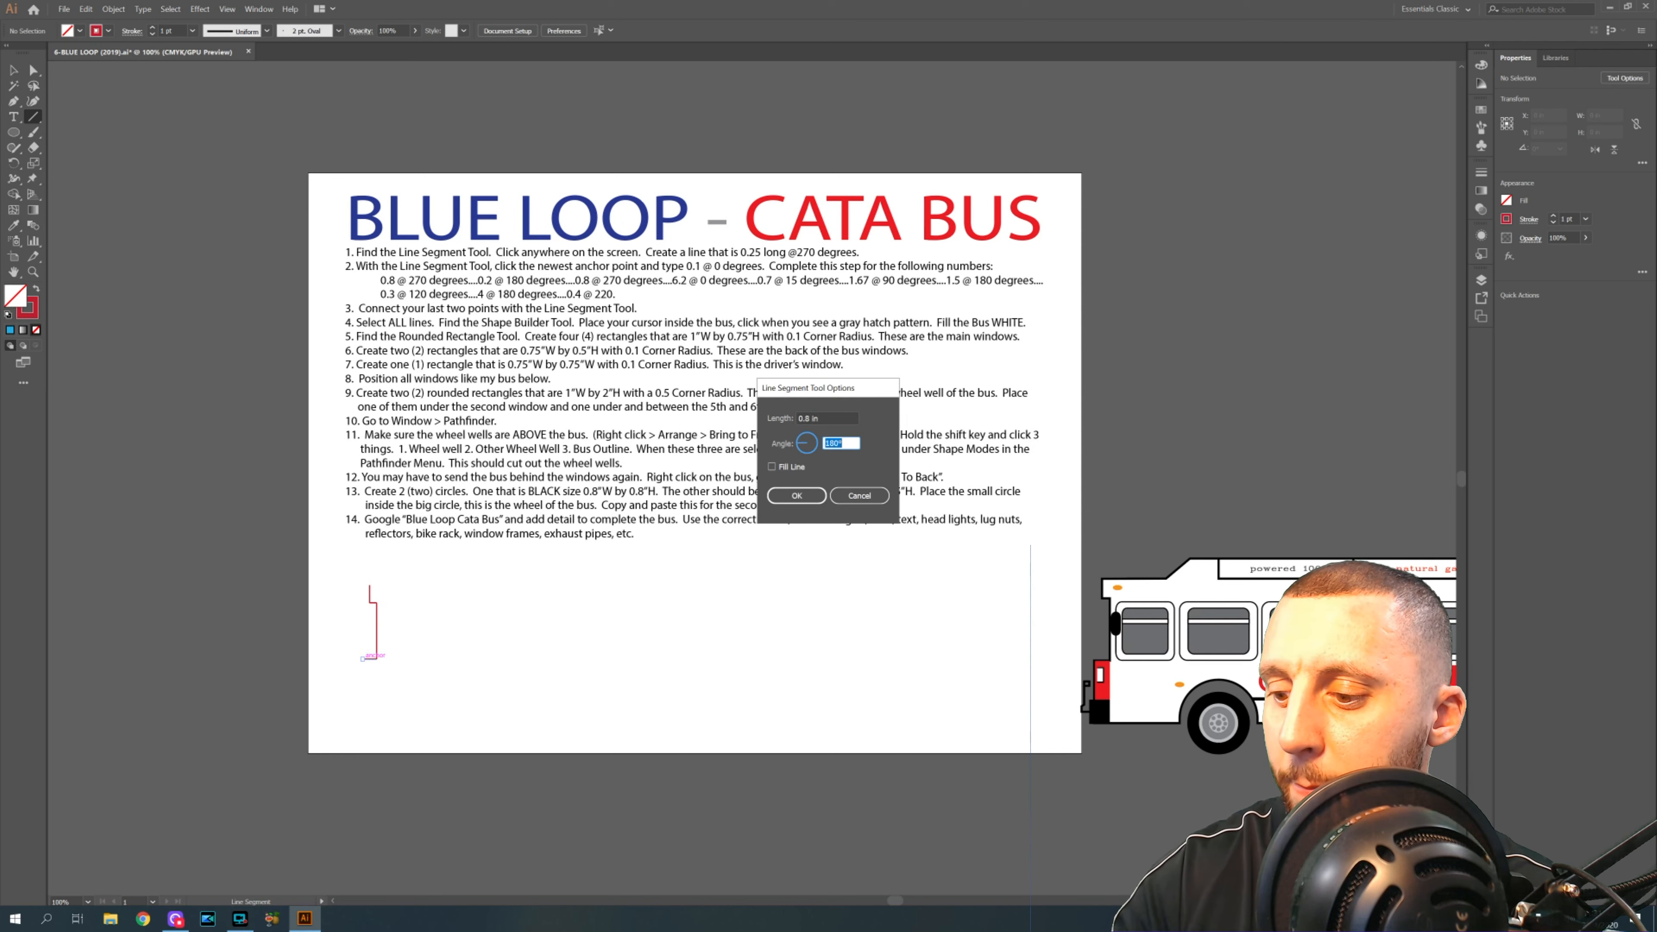
pyautogui.write('270')
pyautogui.click(807, 498)
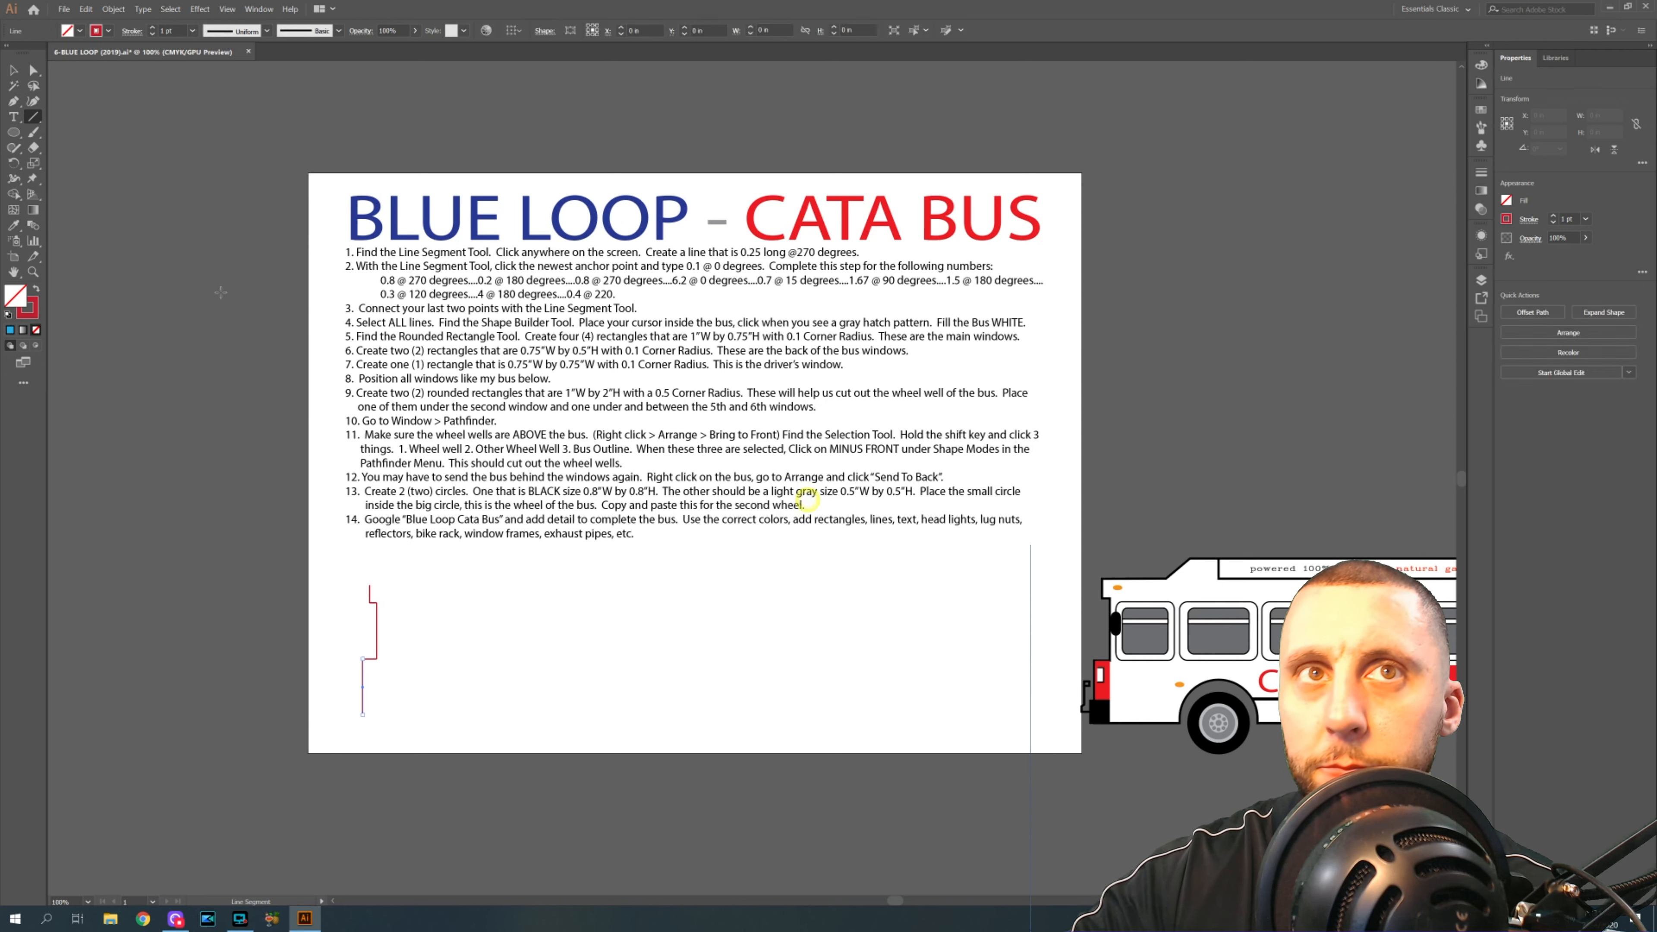
pyautogui.press('v')
# - Draw the bus's bottom edge as a 6.2 in line segment at 0° from the outline's lowest anchor, and deselect it
pyautogui.click(36, 117)
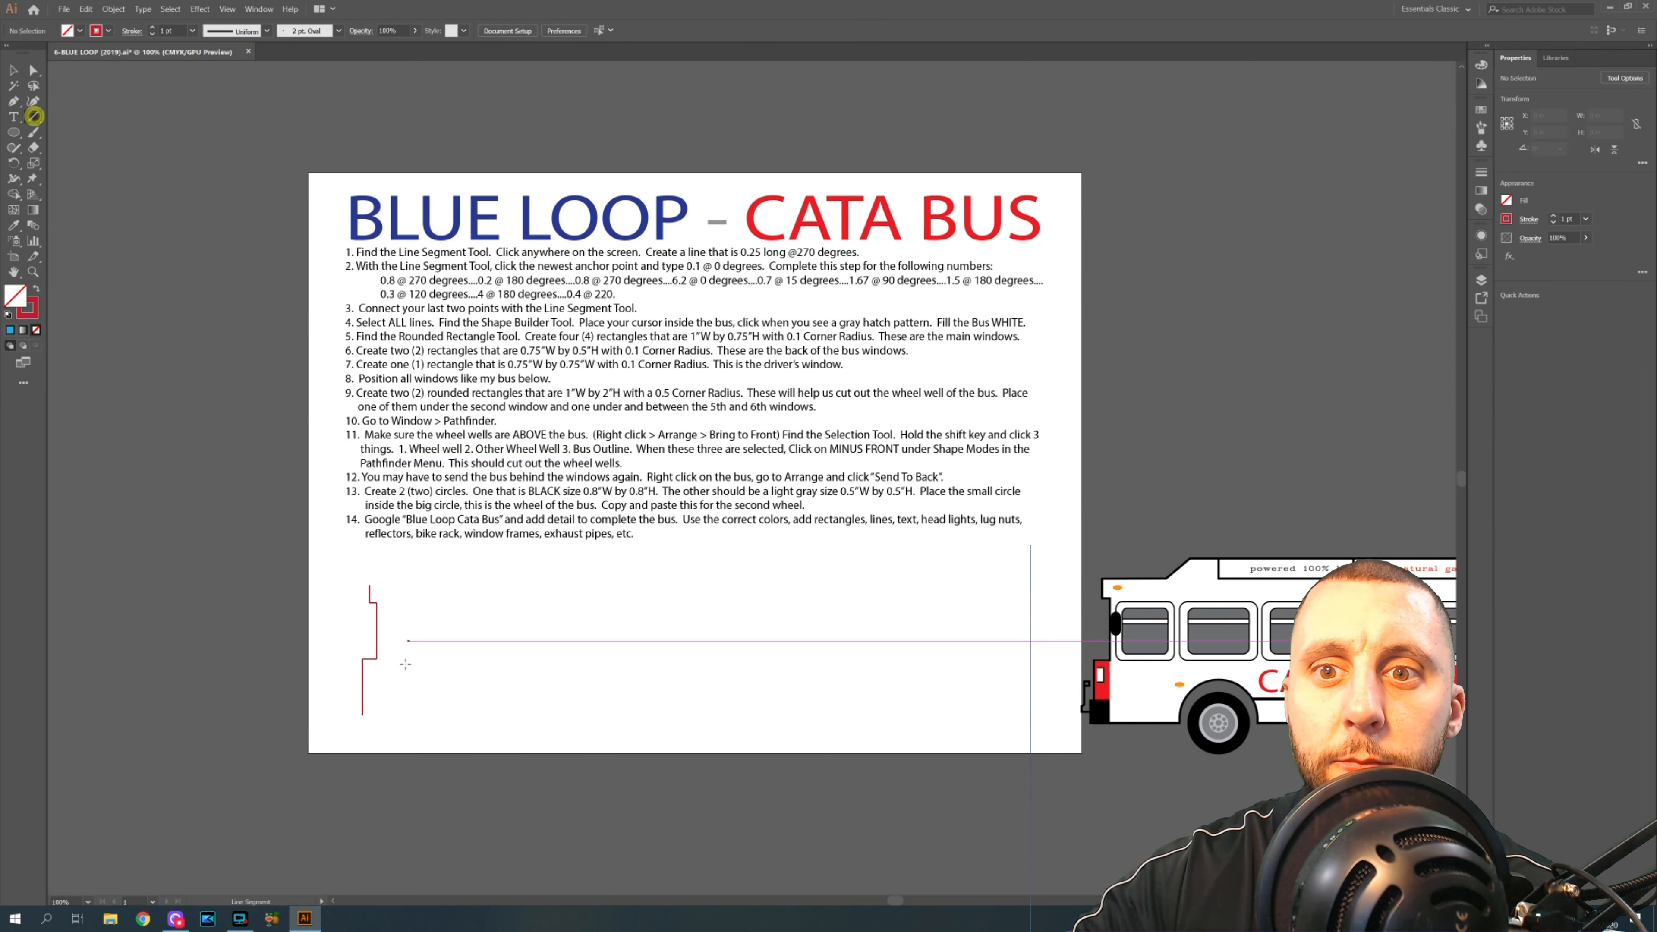
pyautogui.click(362, 716)
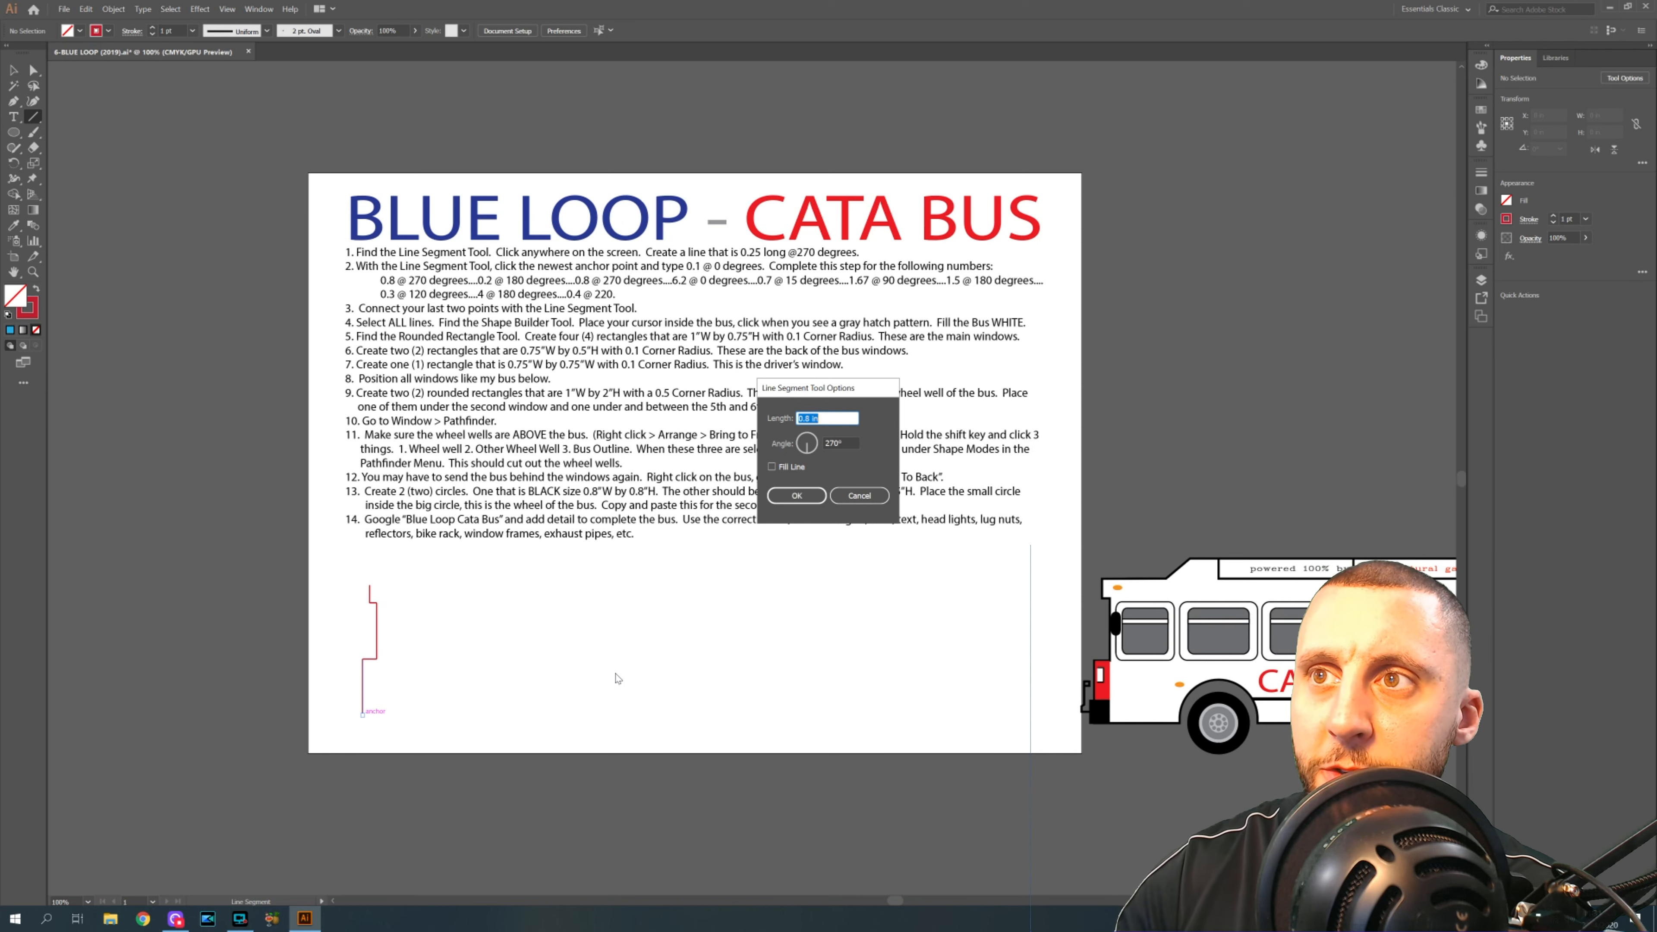
pyautogui.write('6.2')
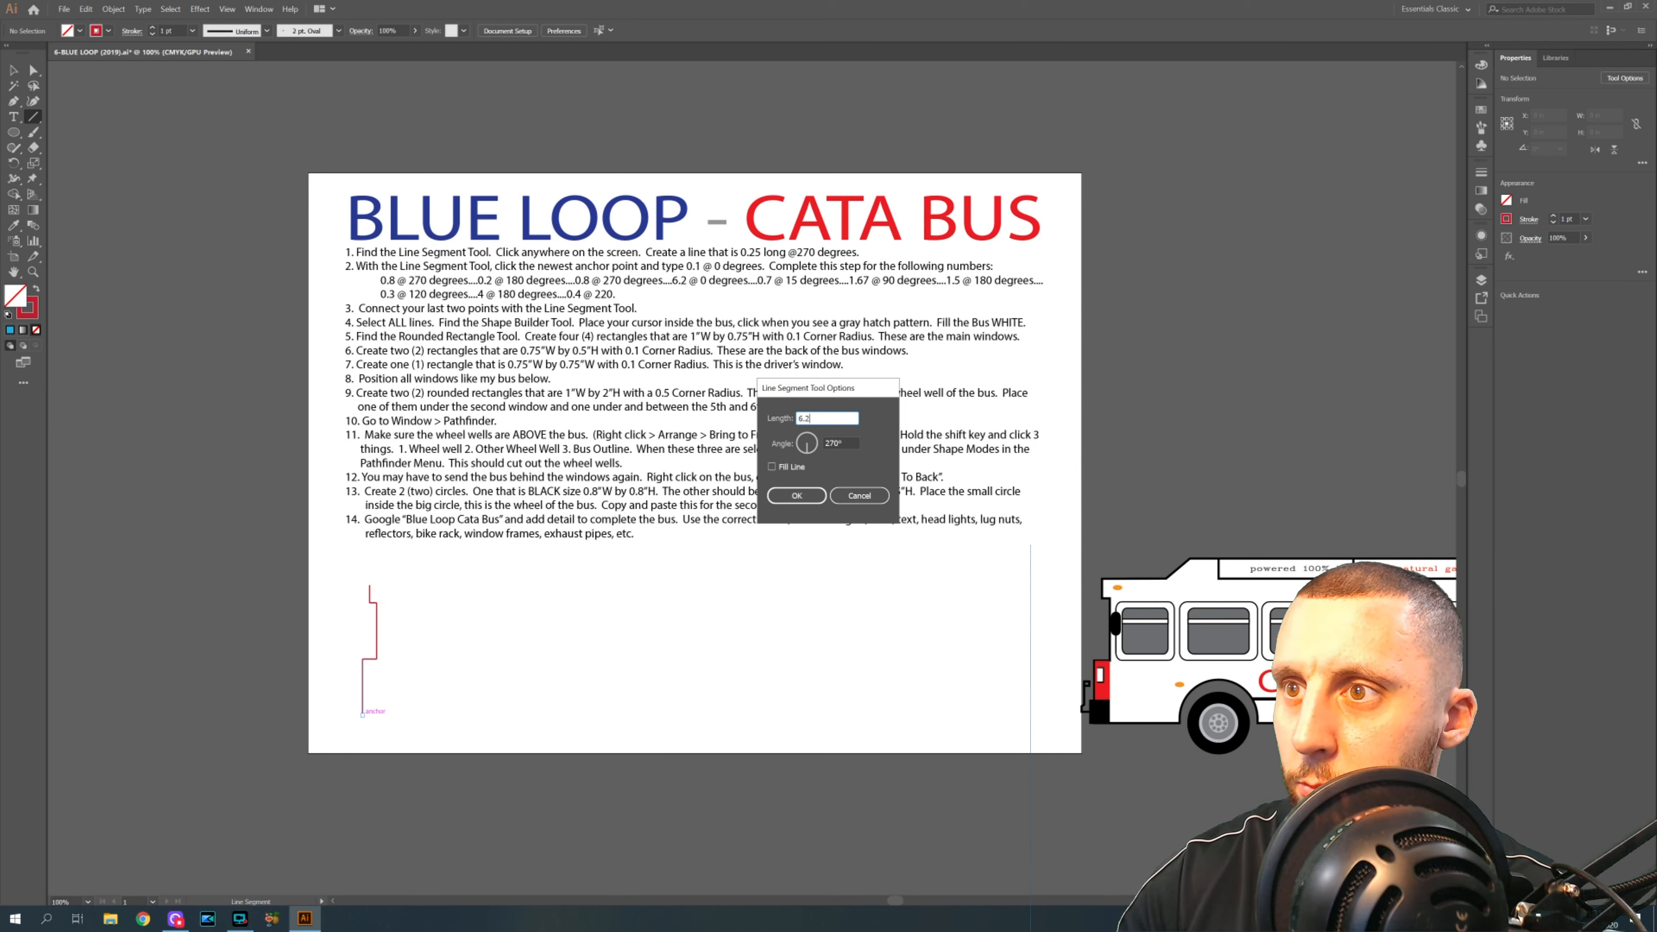
pyautogui.press('Tab')
pyautogui.write('0')
pyautogui.click(796, 495)
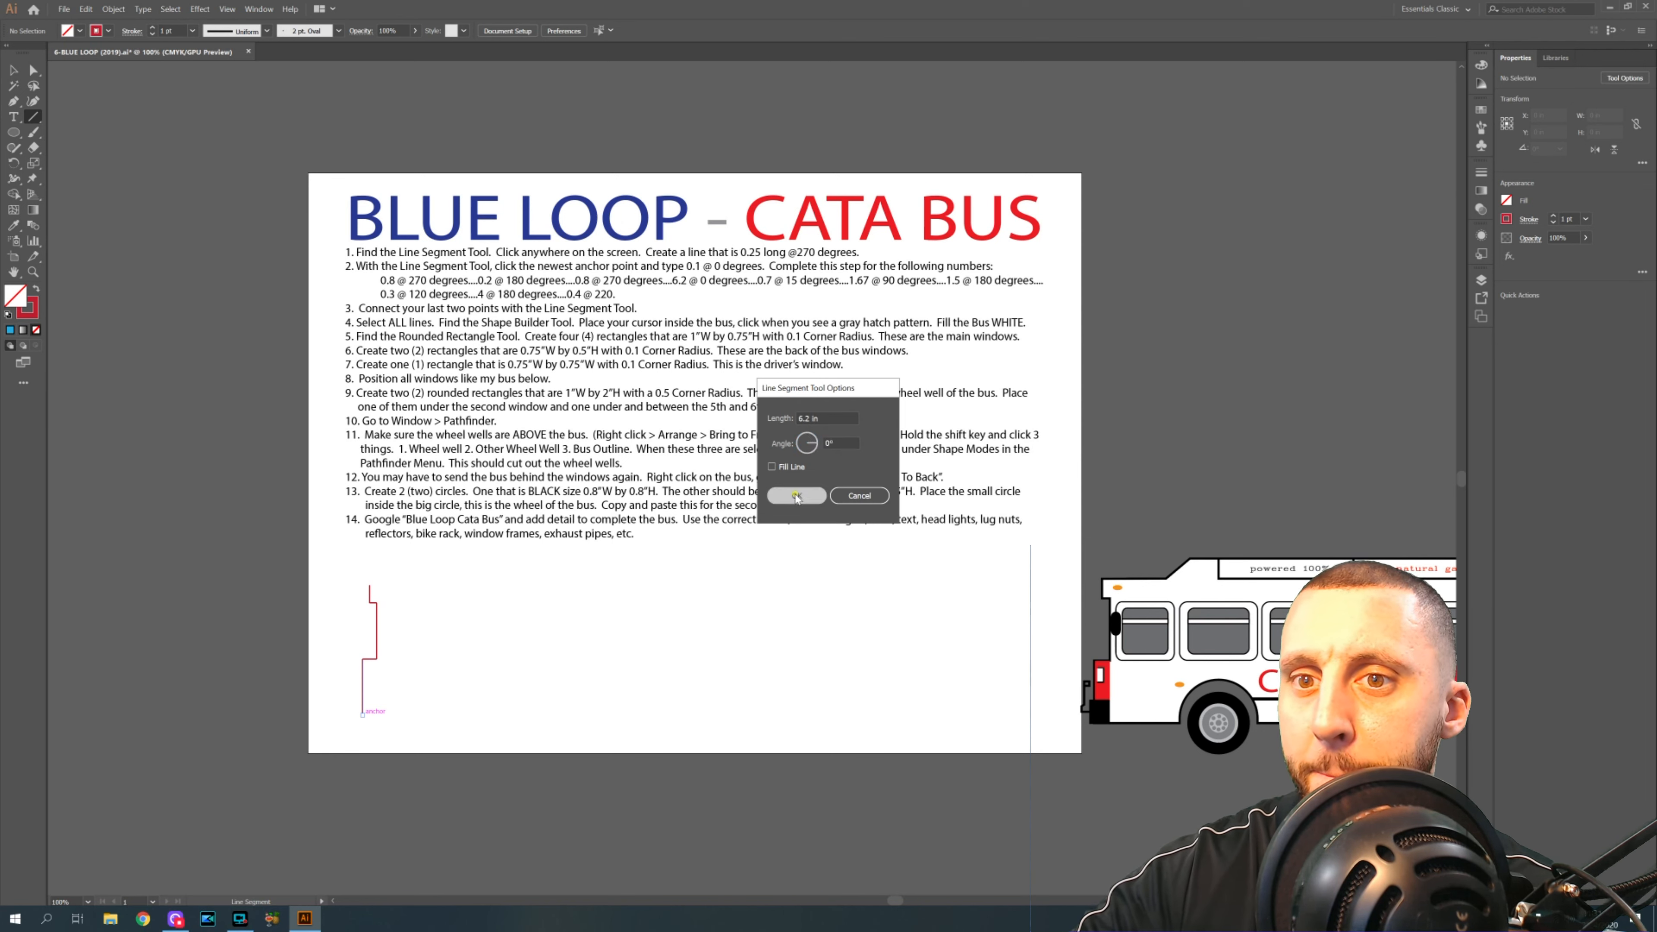
pyautogui.hotkey('ctrl', 'shift', 'a')
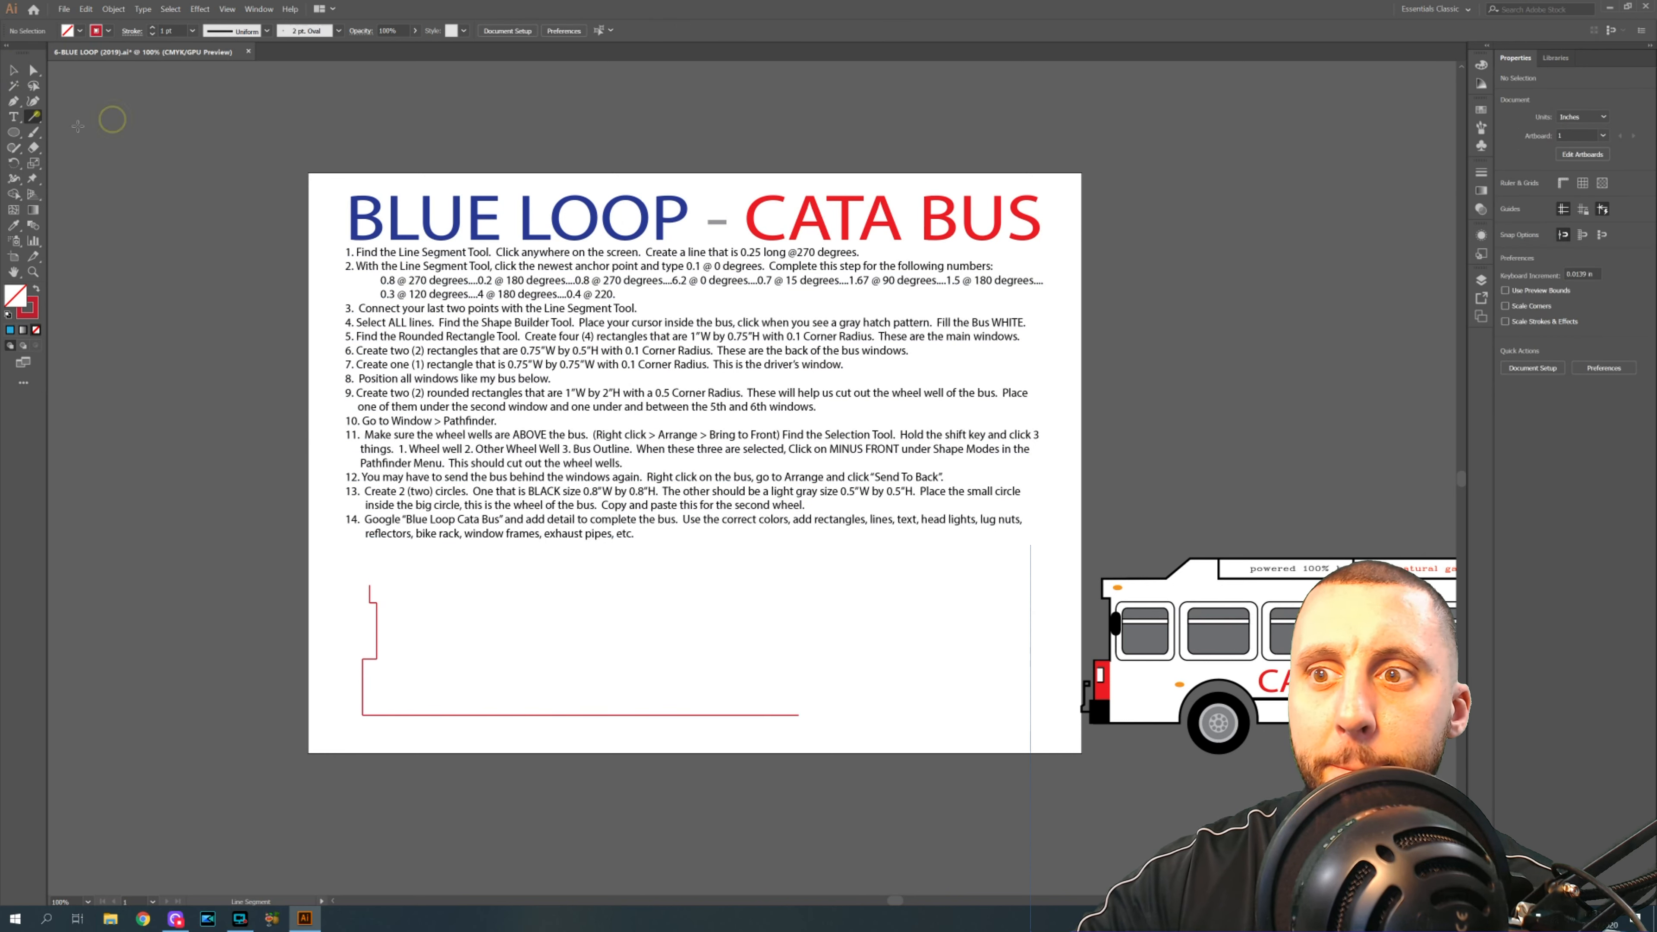
# - Add a 0.7 in line segment at 15° from the right end of the bottom edge and deselect it
pyautogui.click(797, 714)
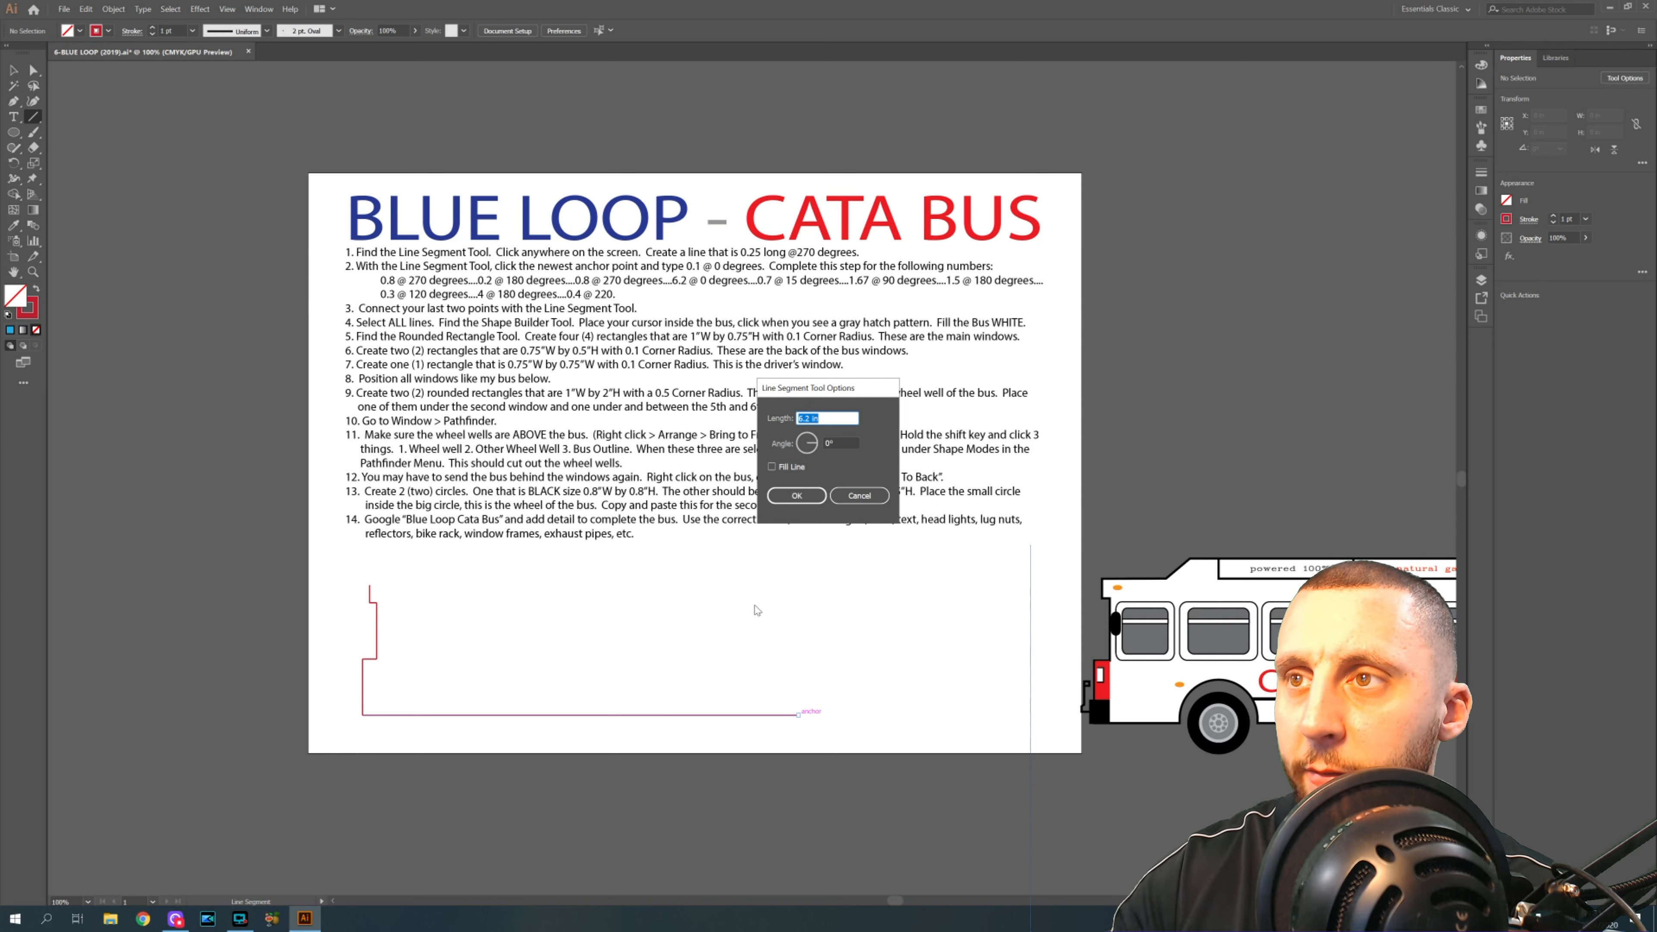
pyautogui.write('0.7')
pyautogui.press('Tab')
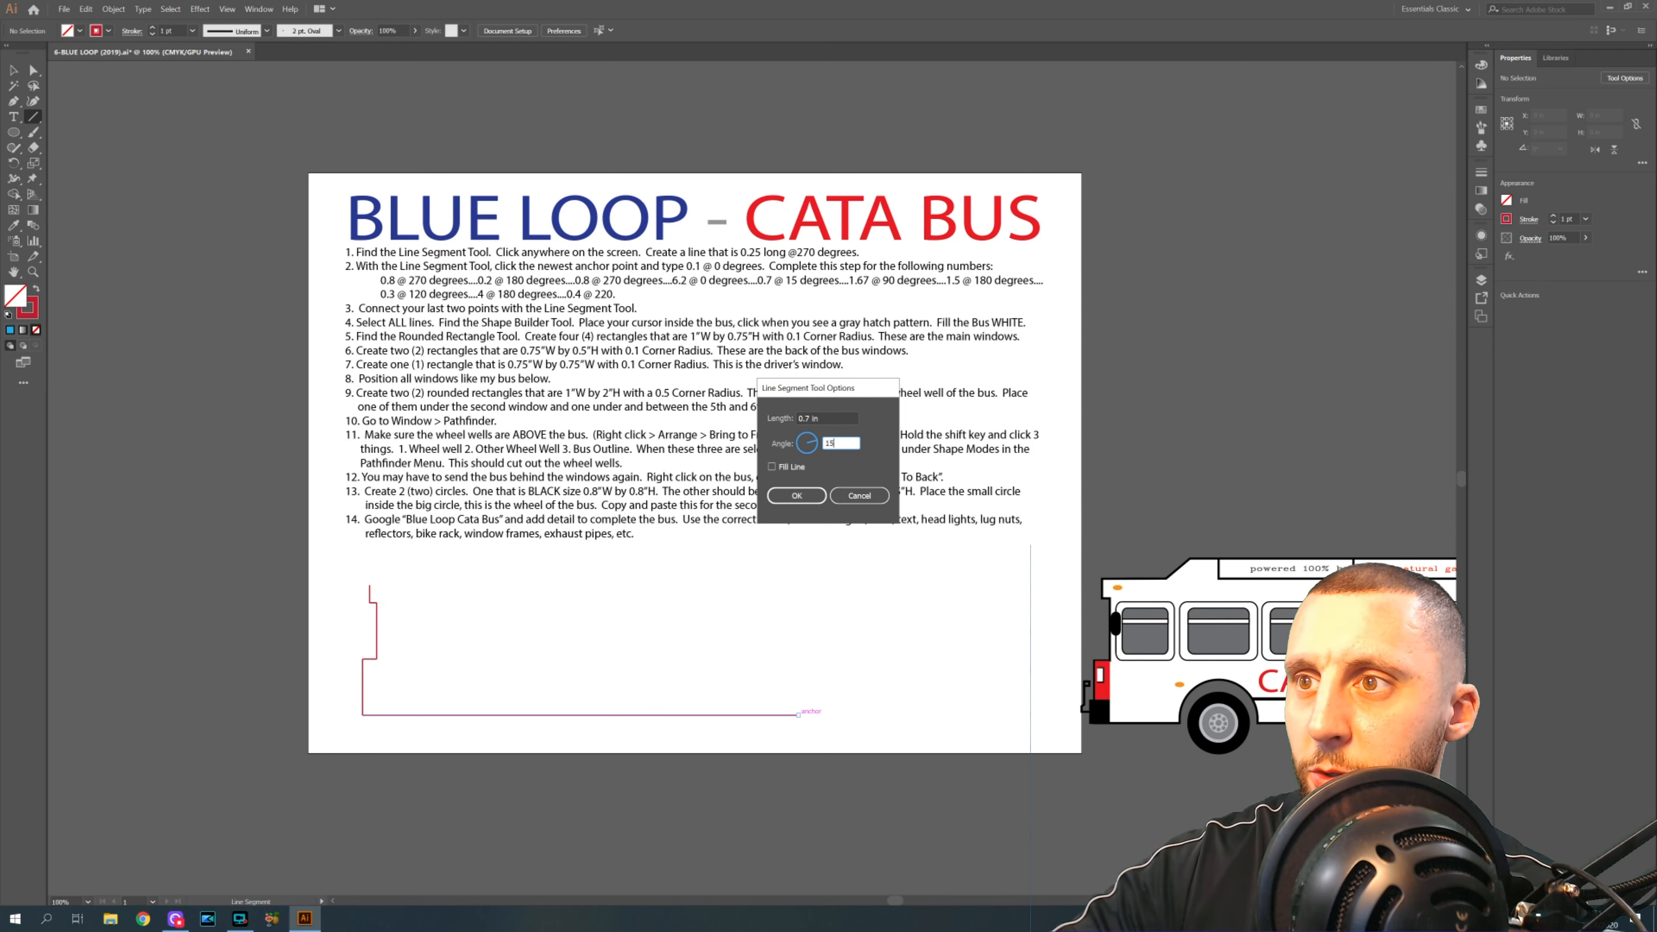
pyautogui.write('15')
pyautogui.click(797, 495)
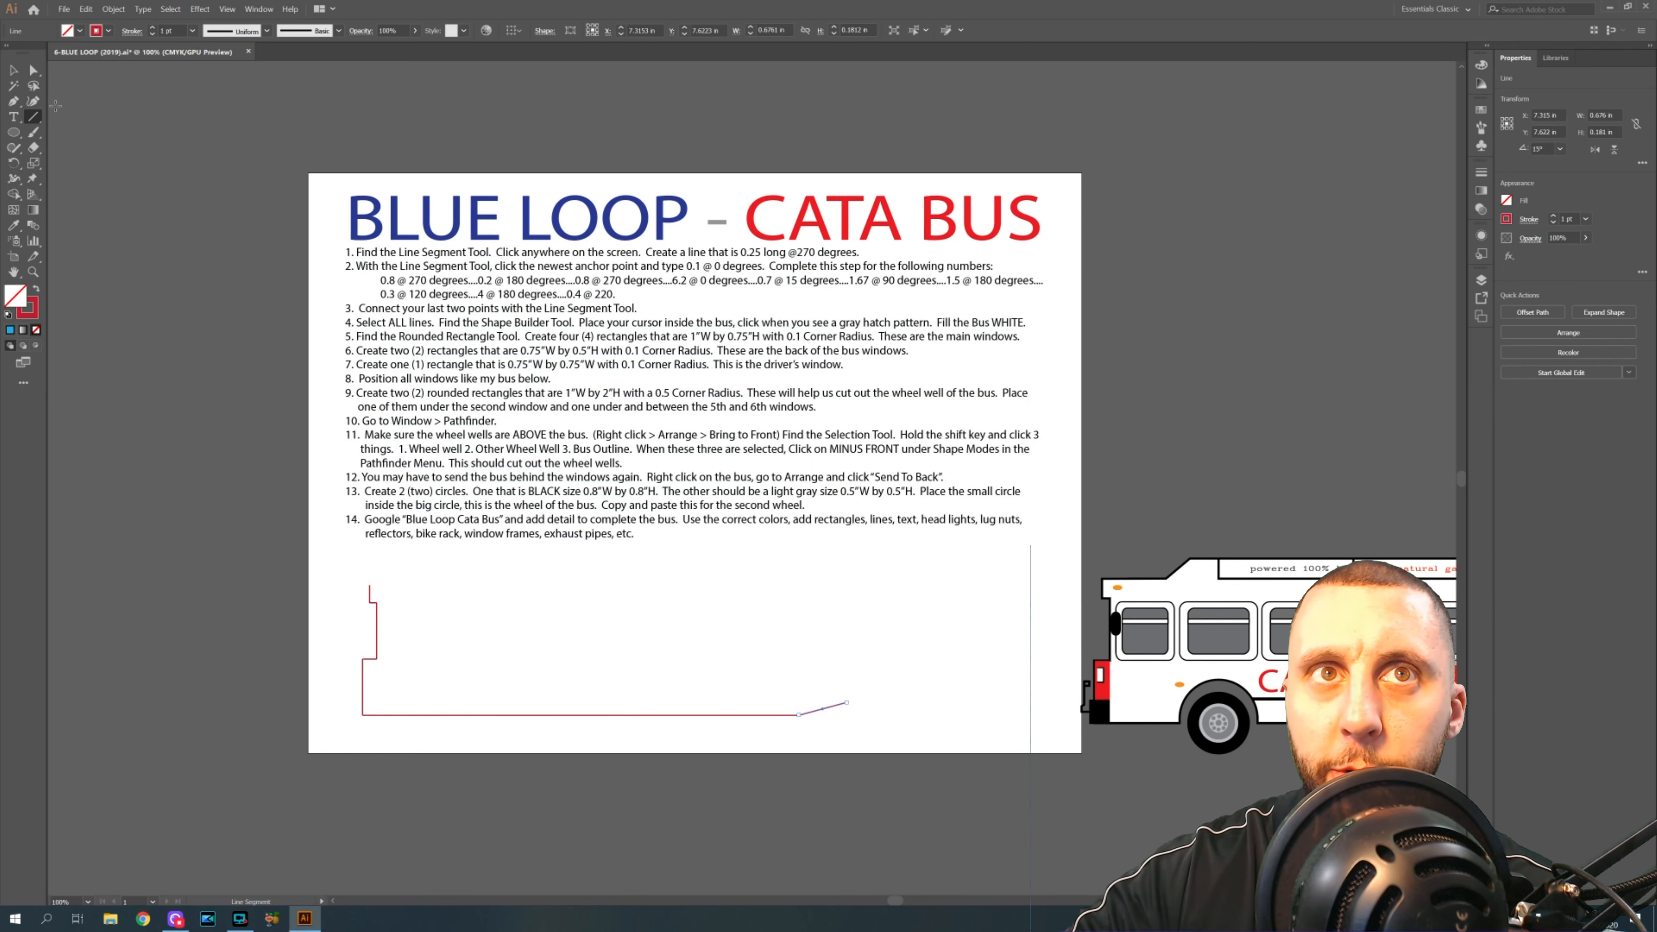
pyautogui.hotkey('ctrl', 'shift', 'a')
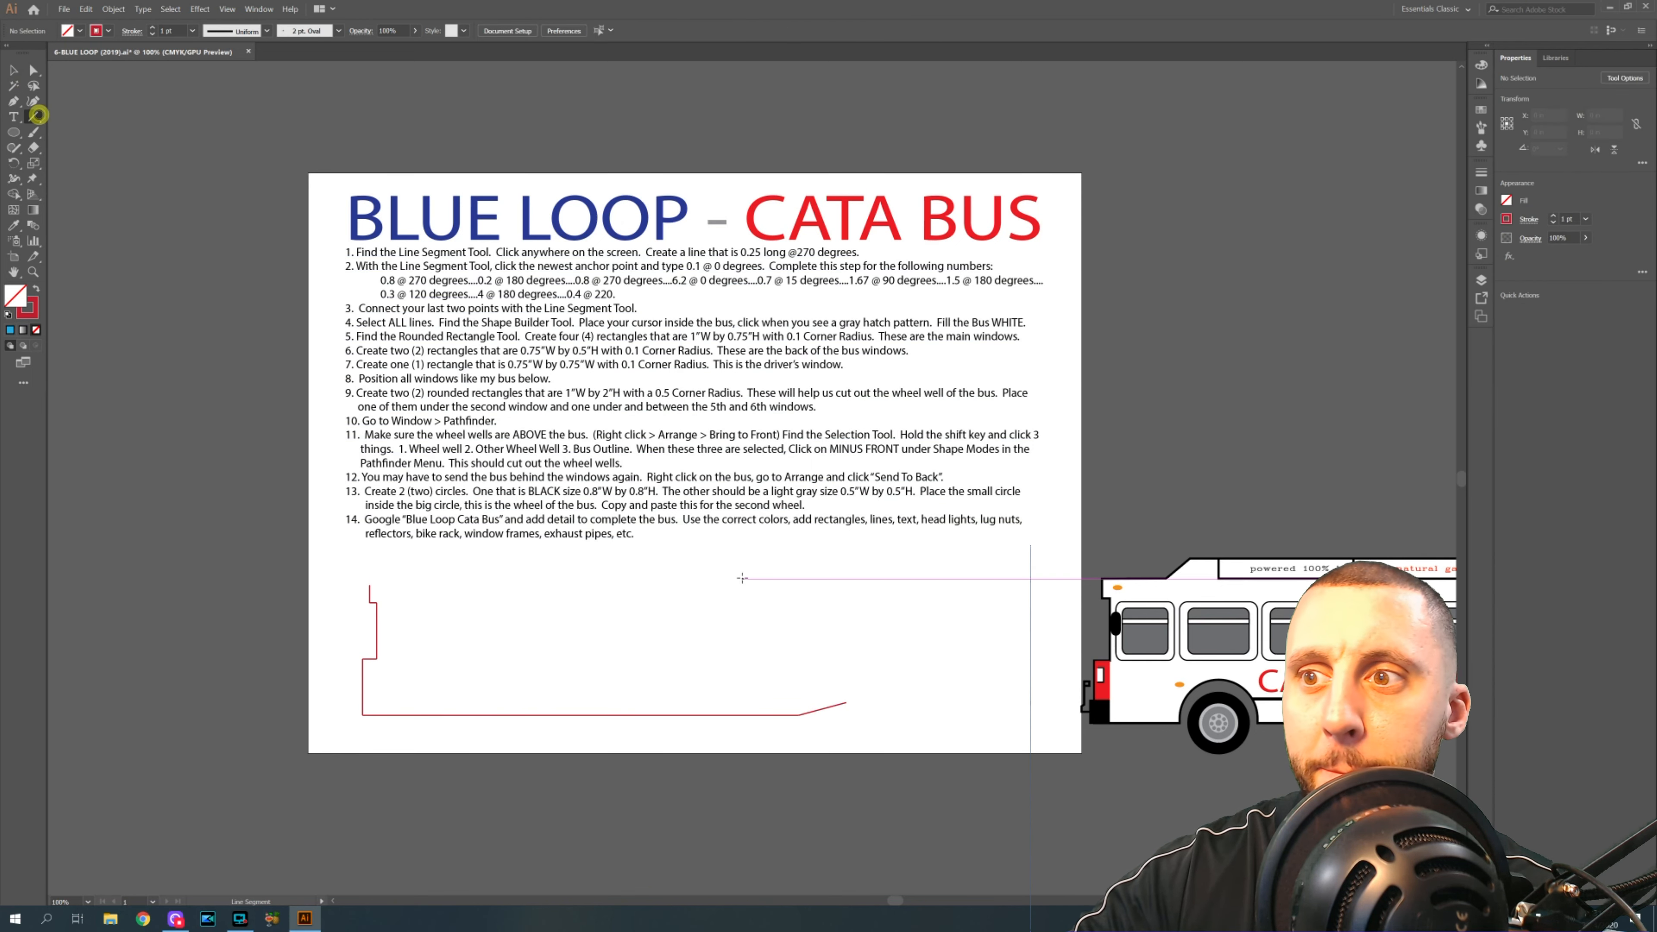
# - Draw a 1.67 in line segment at 90° from the upper end of the 0.7 in line and deselect it
pyautogui.click(846, 702)
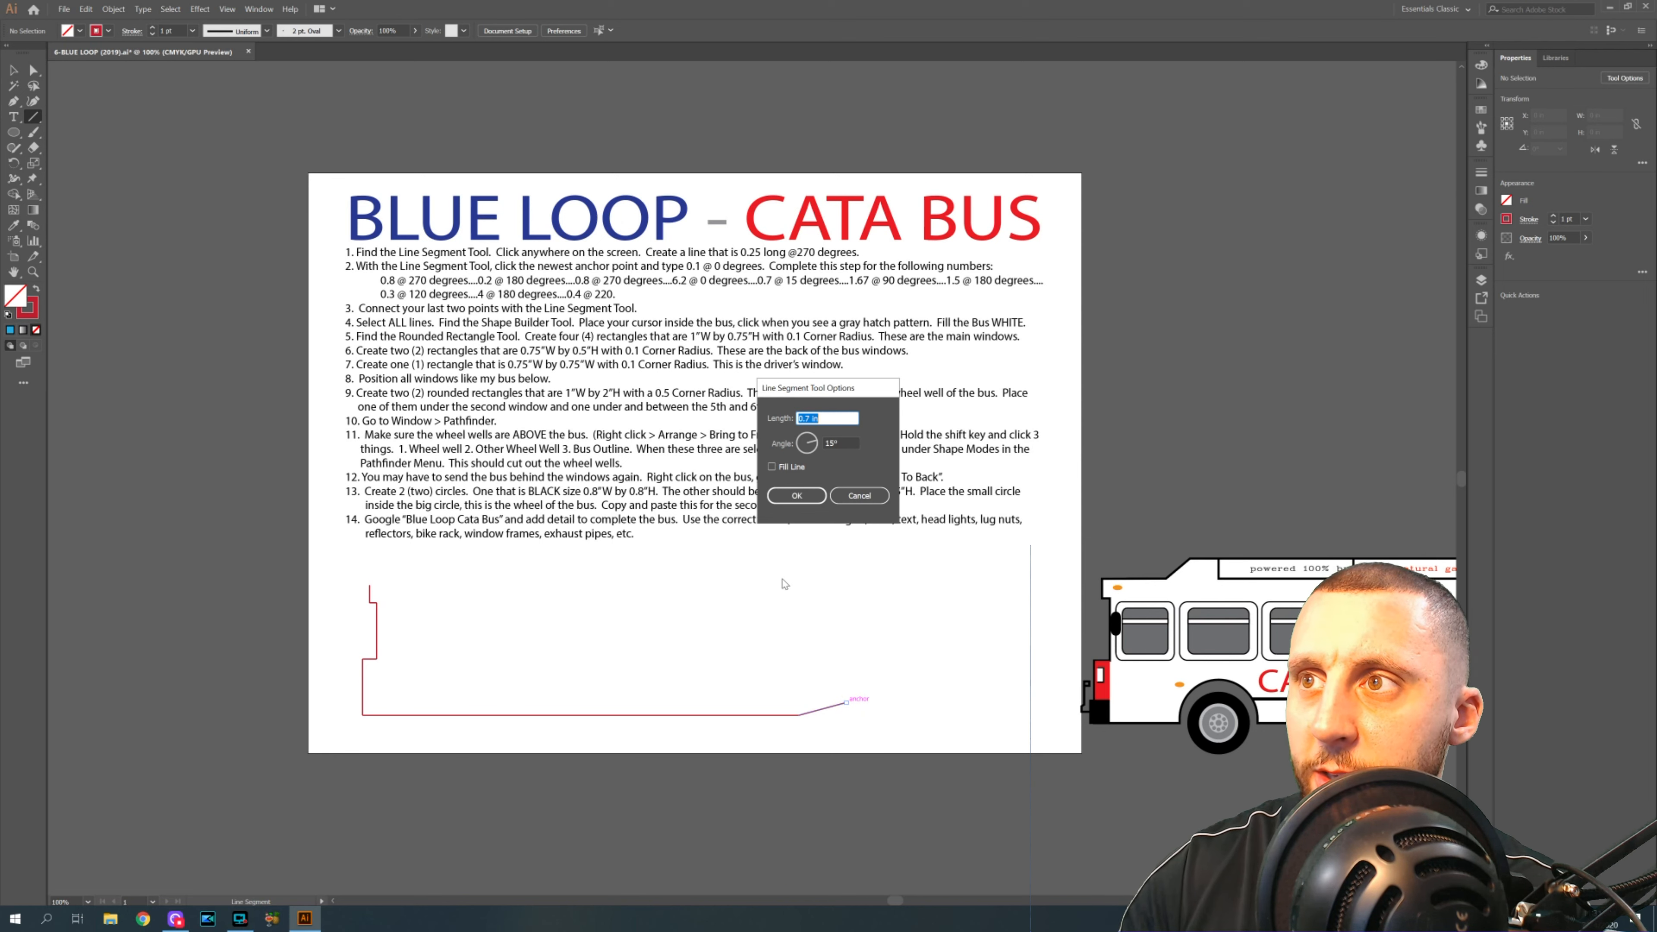
pyautogui.write('1.67')
pyautogui.press('Tab')
pyautogui.write('90')
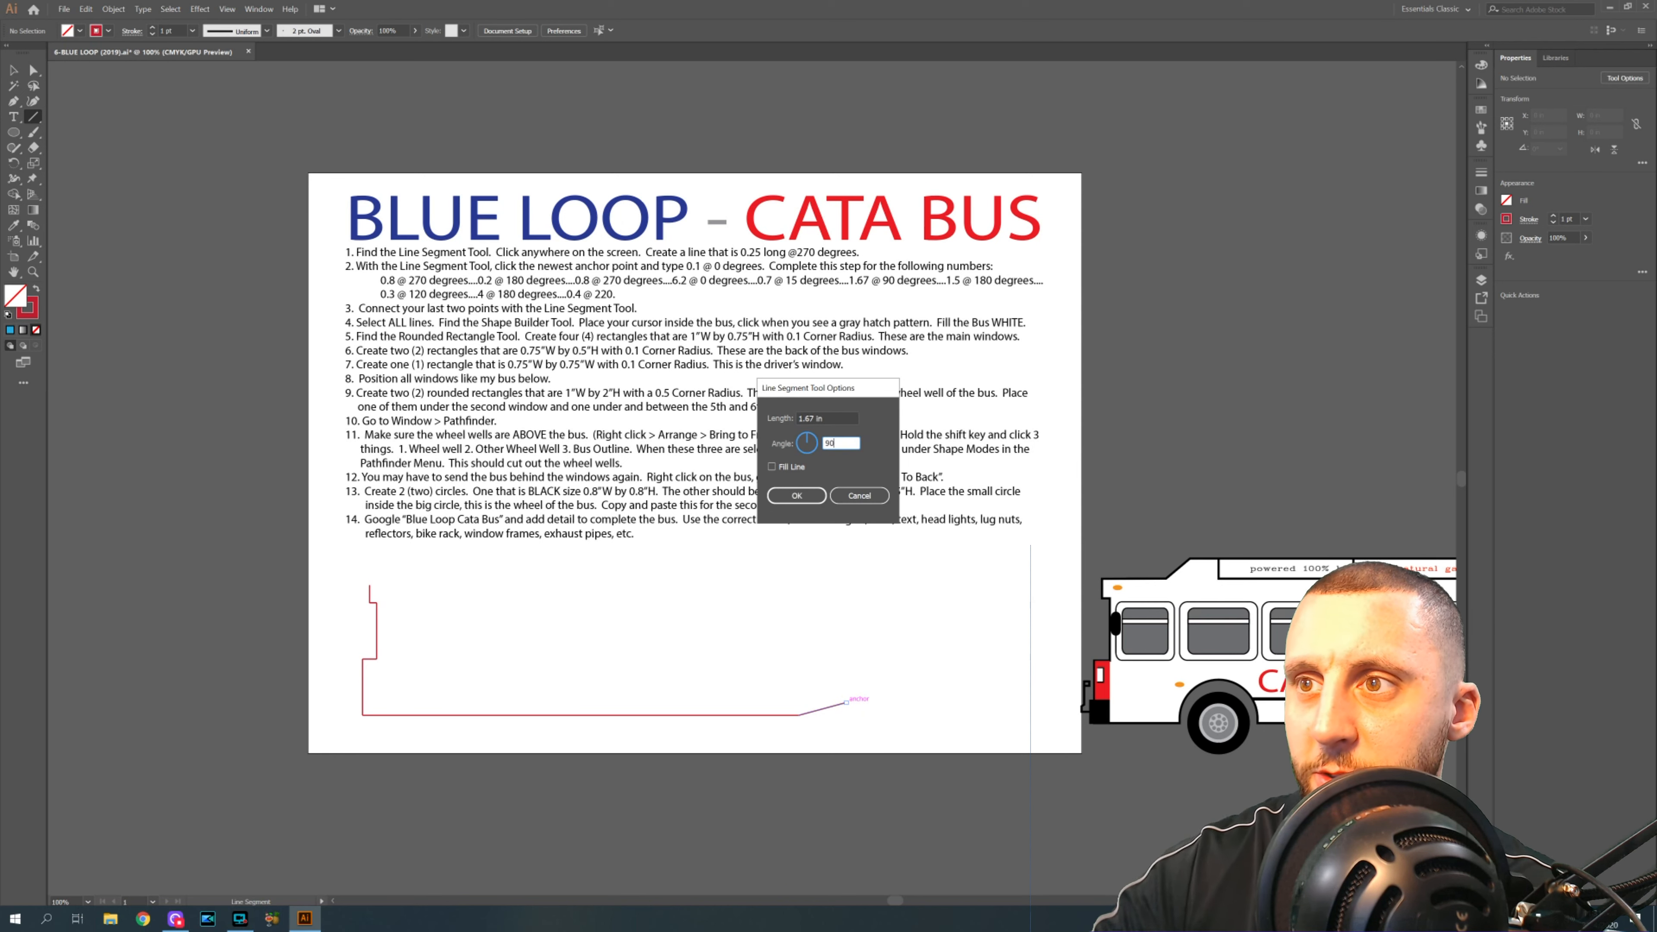
pyautogui.click(798, 496)
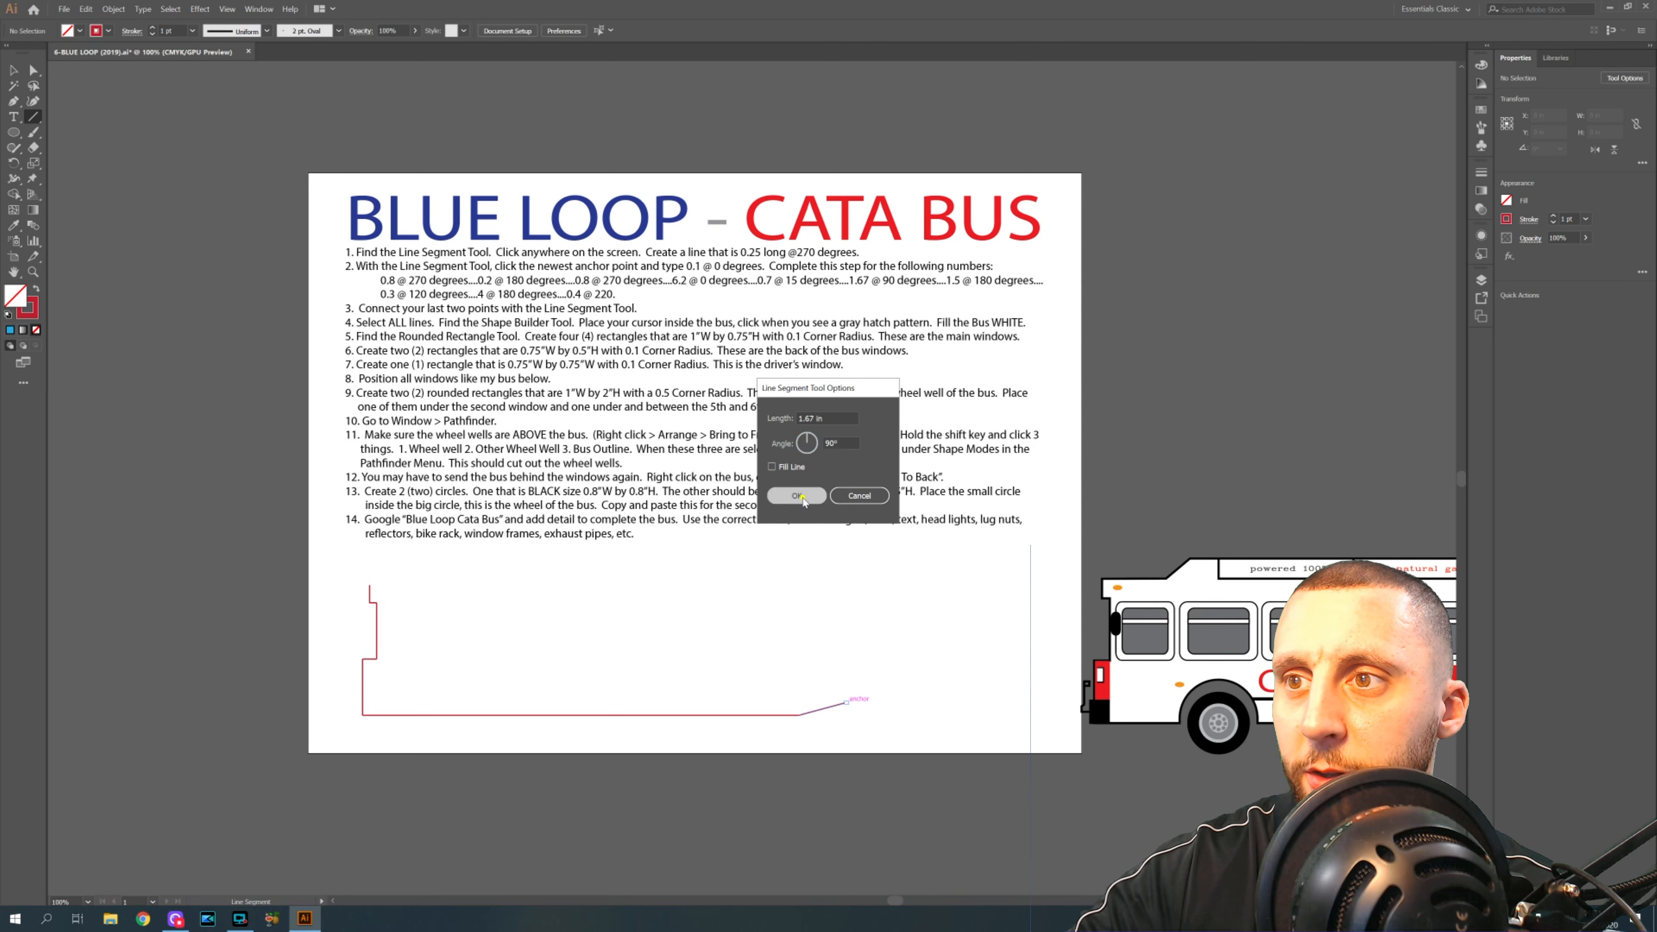
pyautogui.press('v')
pyautogui.click(133, 128)
# - Continue the outline with a 1.5 in line segment at 180° from the top of the 1.67 in line, and deselect it
pyautogui.click(39, 116)
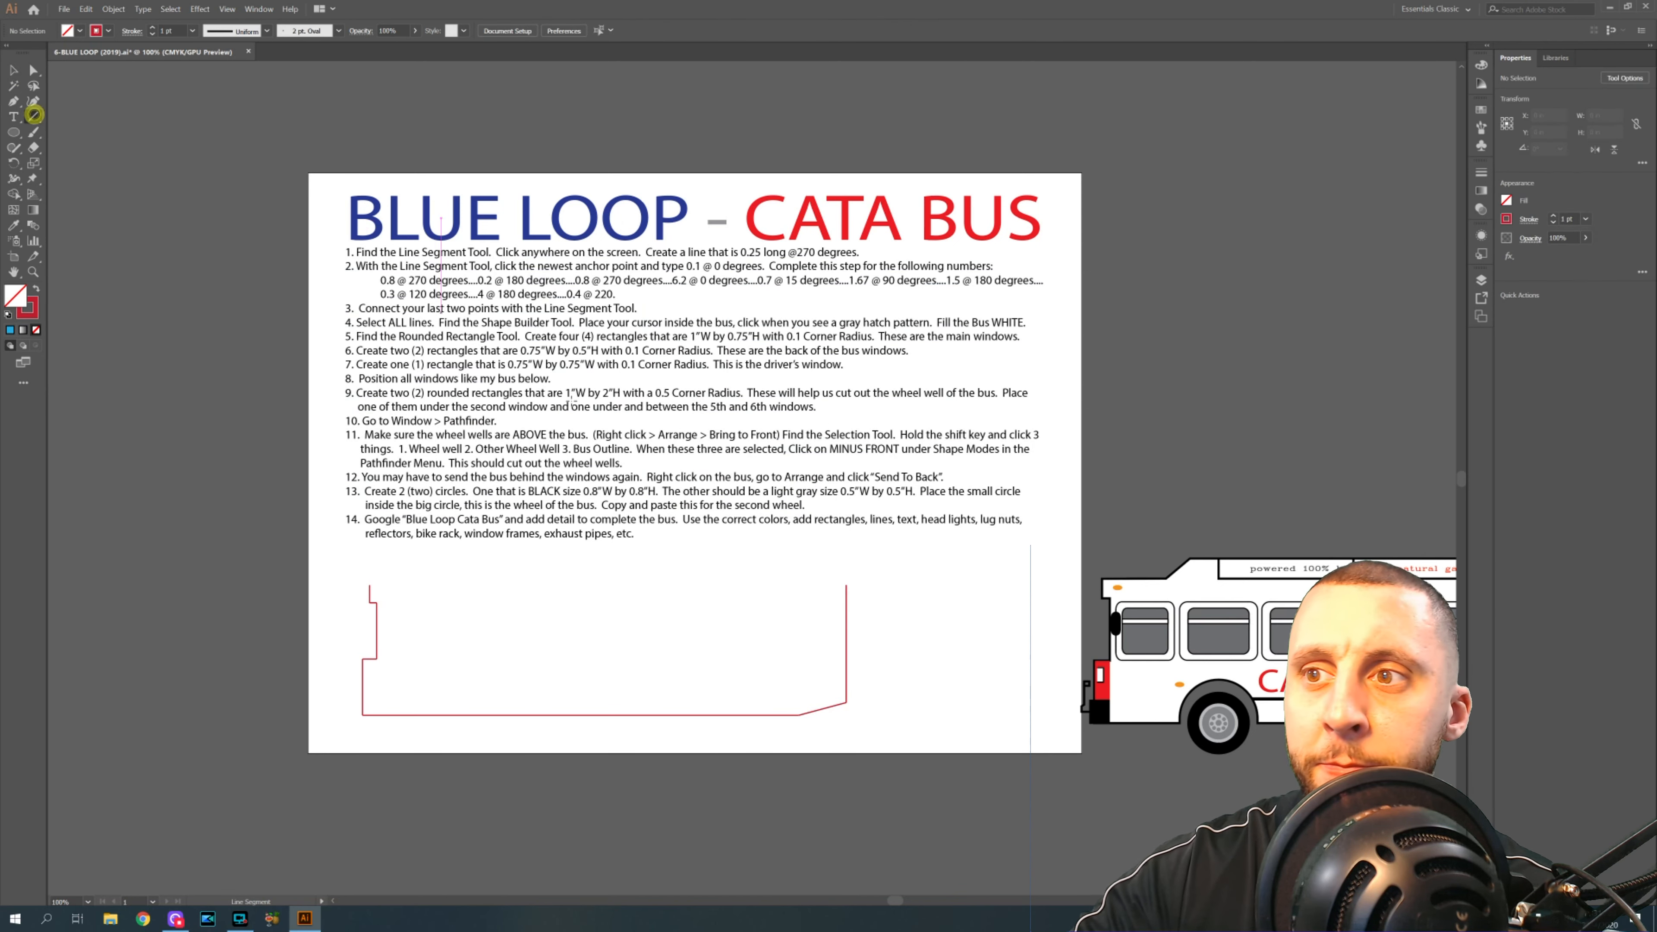
pyautogui.click(846, 584)
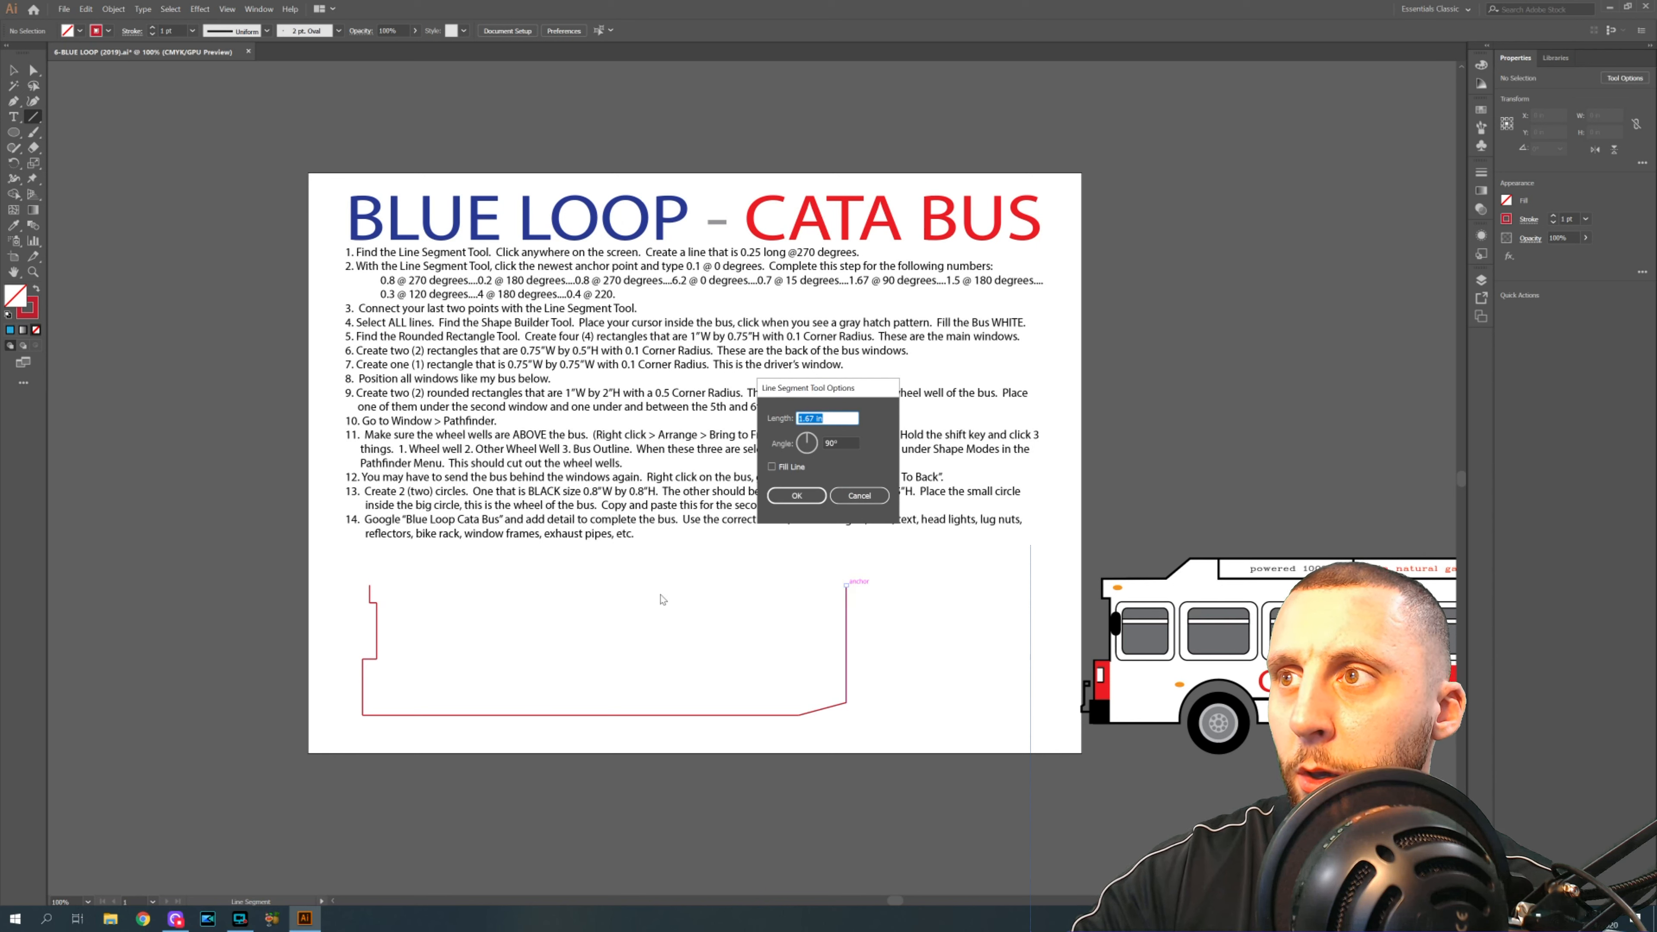
pyautogui.write('1.5')
pyautogui.press('Tab')
pyautogui.write('180')
pyautogui.click(796, 496)
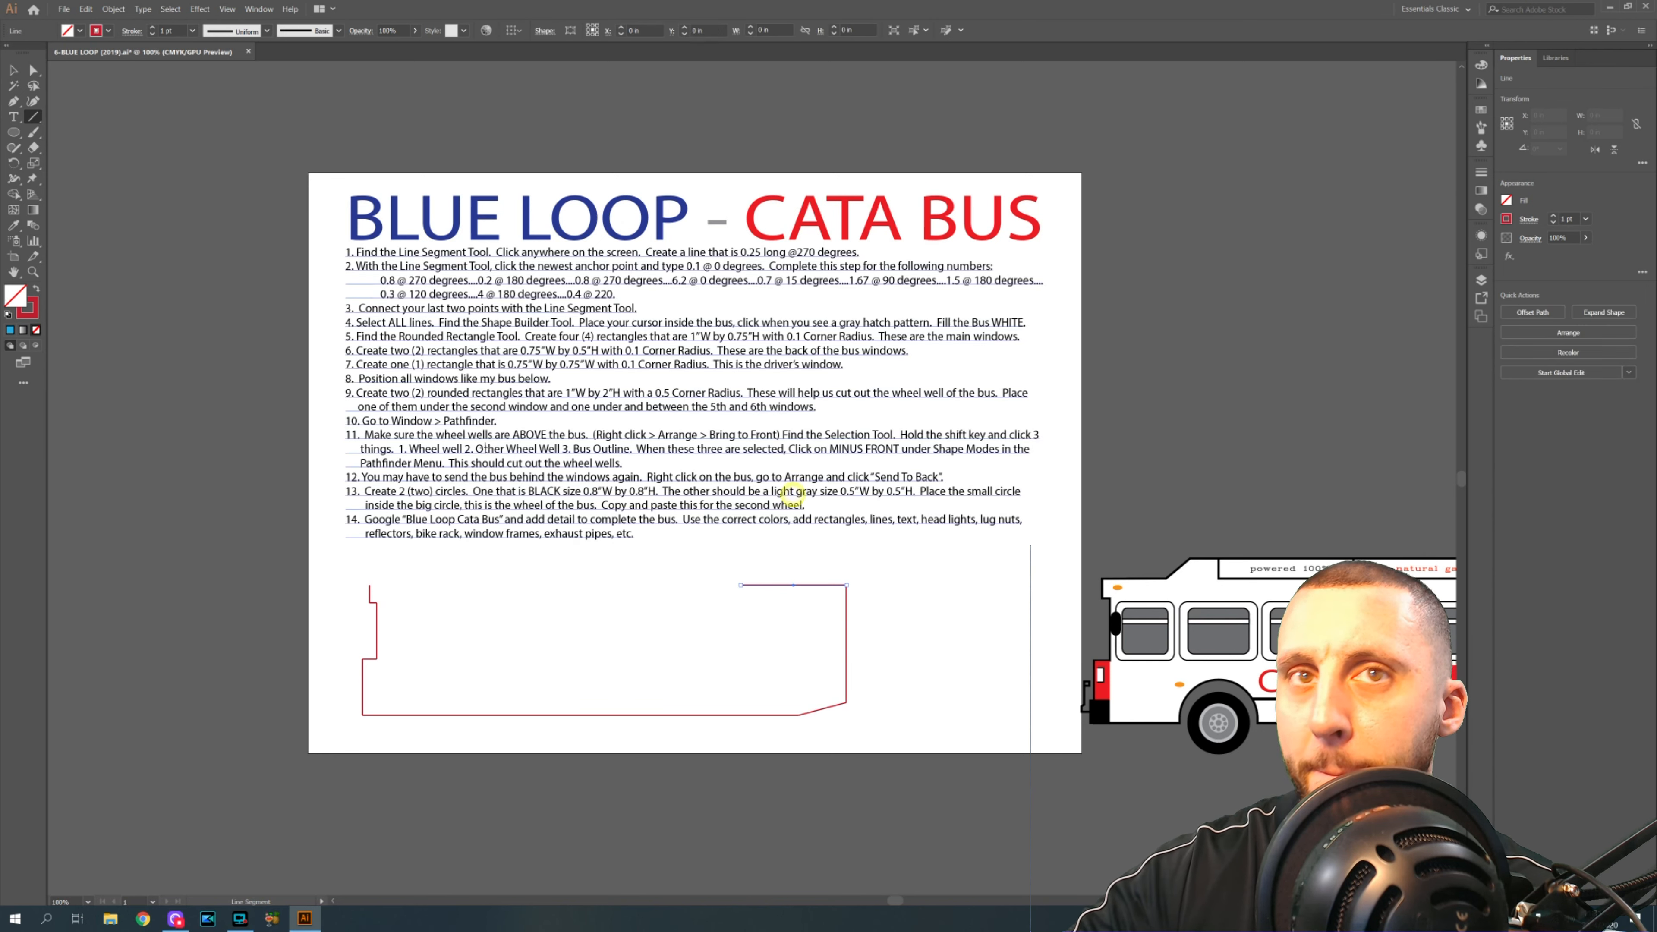
pyautogui.click(13, 70)
pyautogui.click(104, 110)
# - Add a 0.3 in line segment at 120° from the left end of the 1.5 in line and deselect it
pyautogui.click(35, 115)
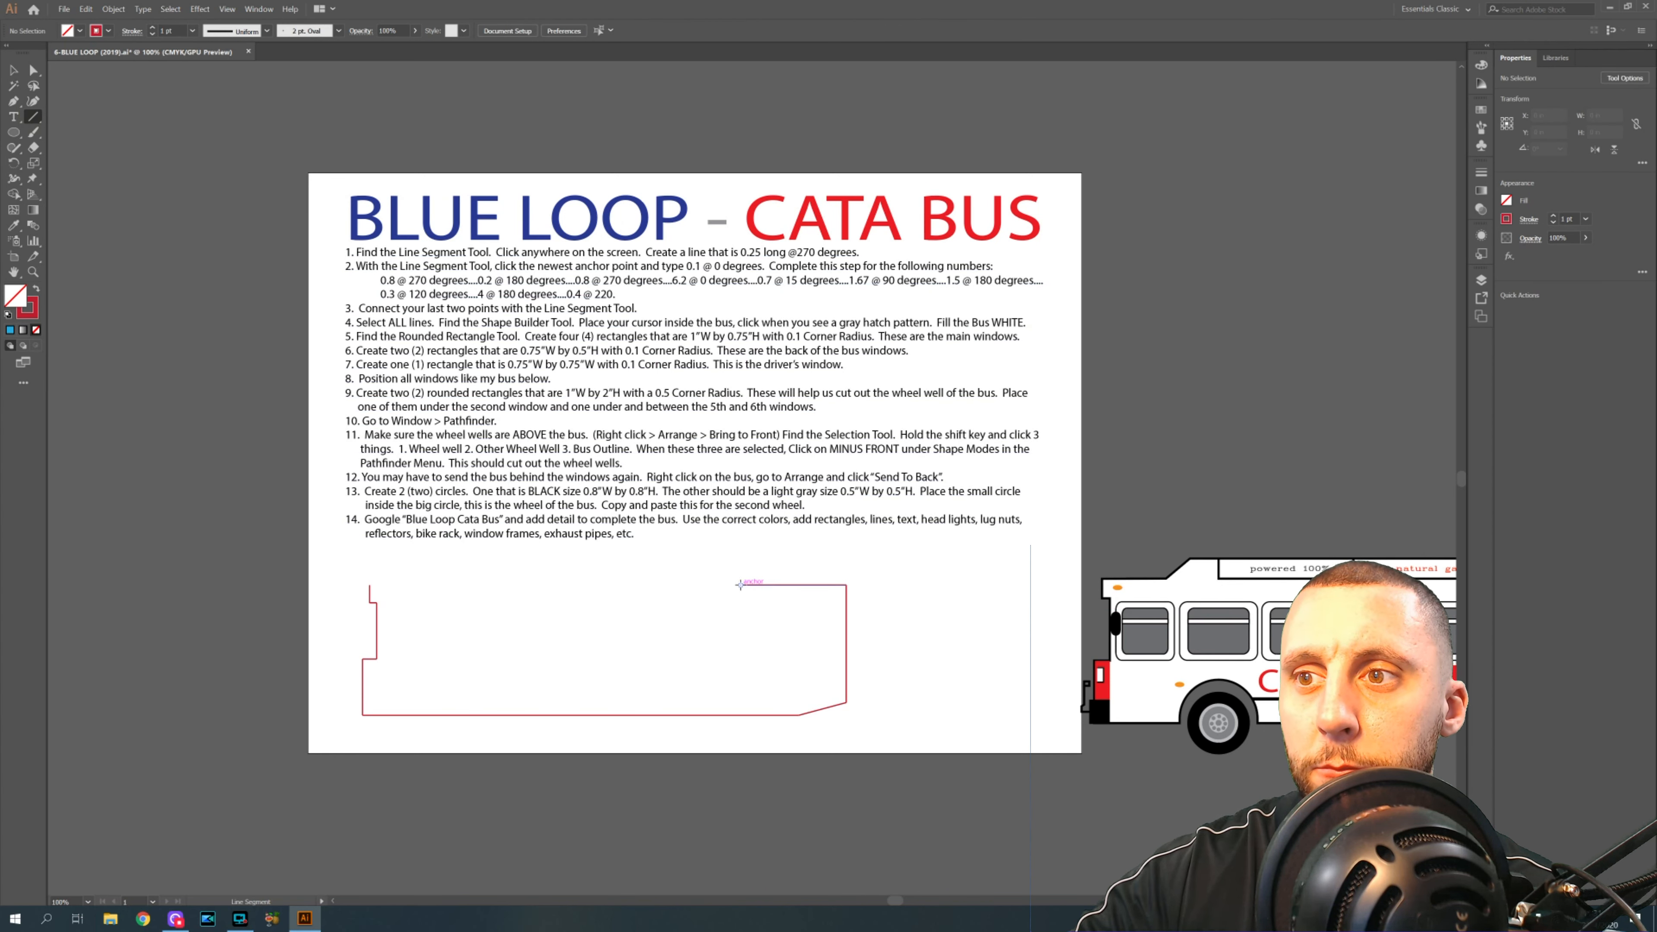
pyautogui.click(740, 585)
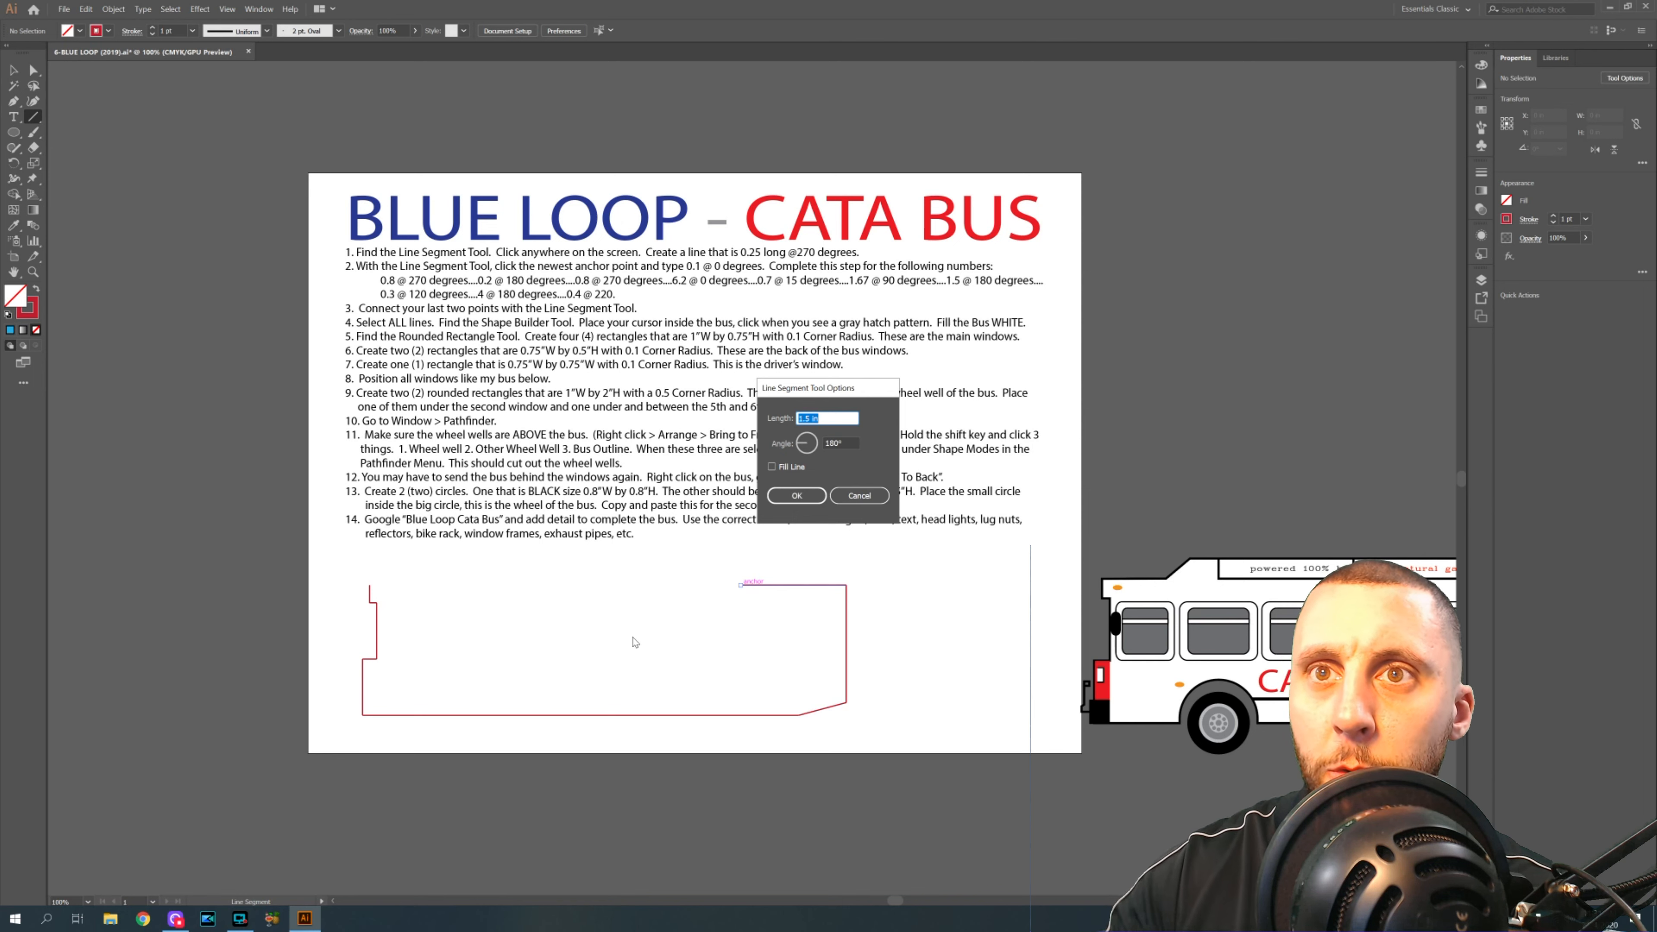
pyautogui.write('0.3')
pyautogui.press('Tab')
pyautogui.write('120')
pyautogui.press('Return')
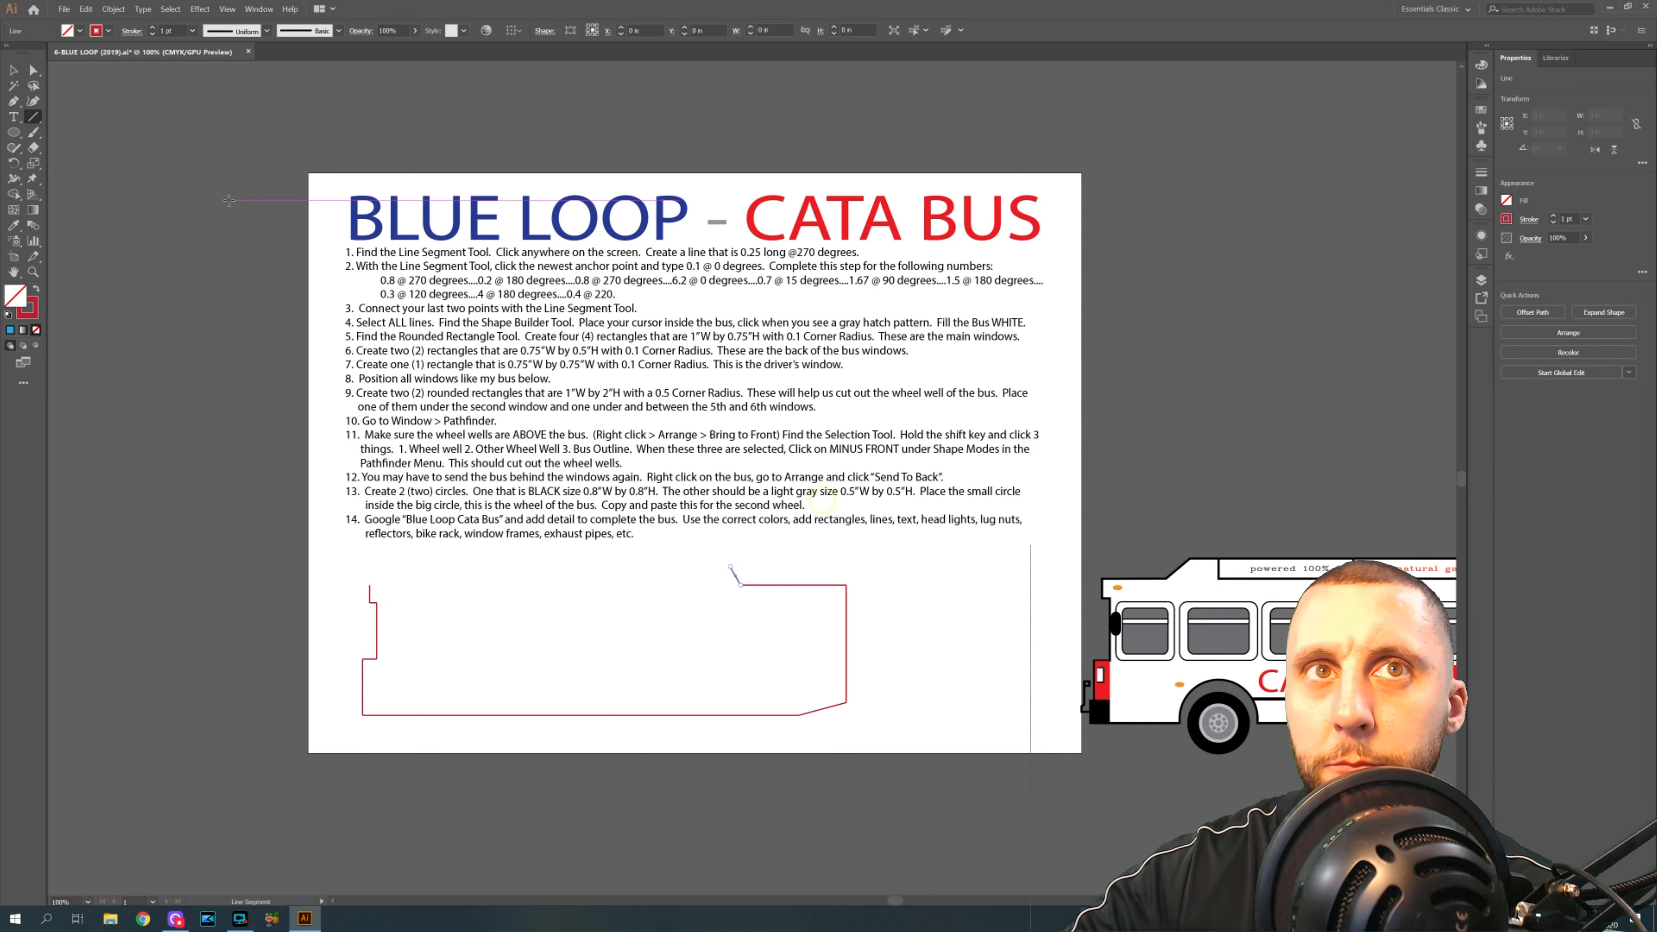
pyautogui.click(21, 74)
pyautogui.hotkey('ctrl', 'shift', 'a')
# - Draw the bus's roof as a 4 in line segment at 180° from the upper end of the 0.3 in line, and deselect it
pyautogui.click(33, 116)
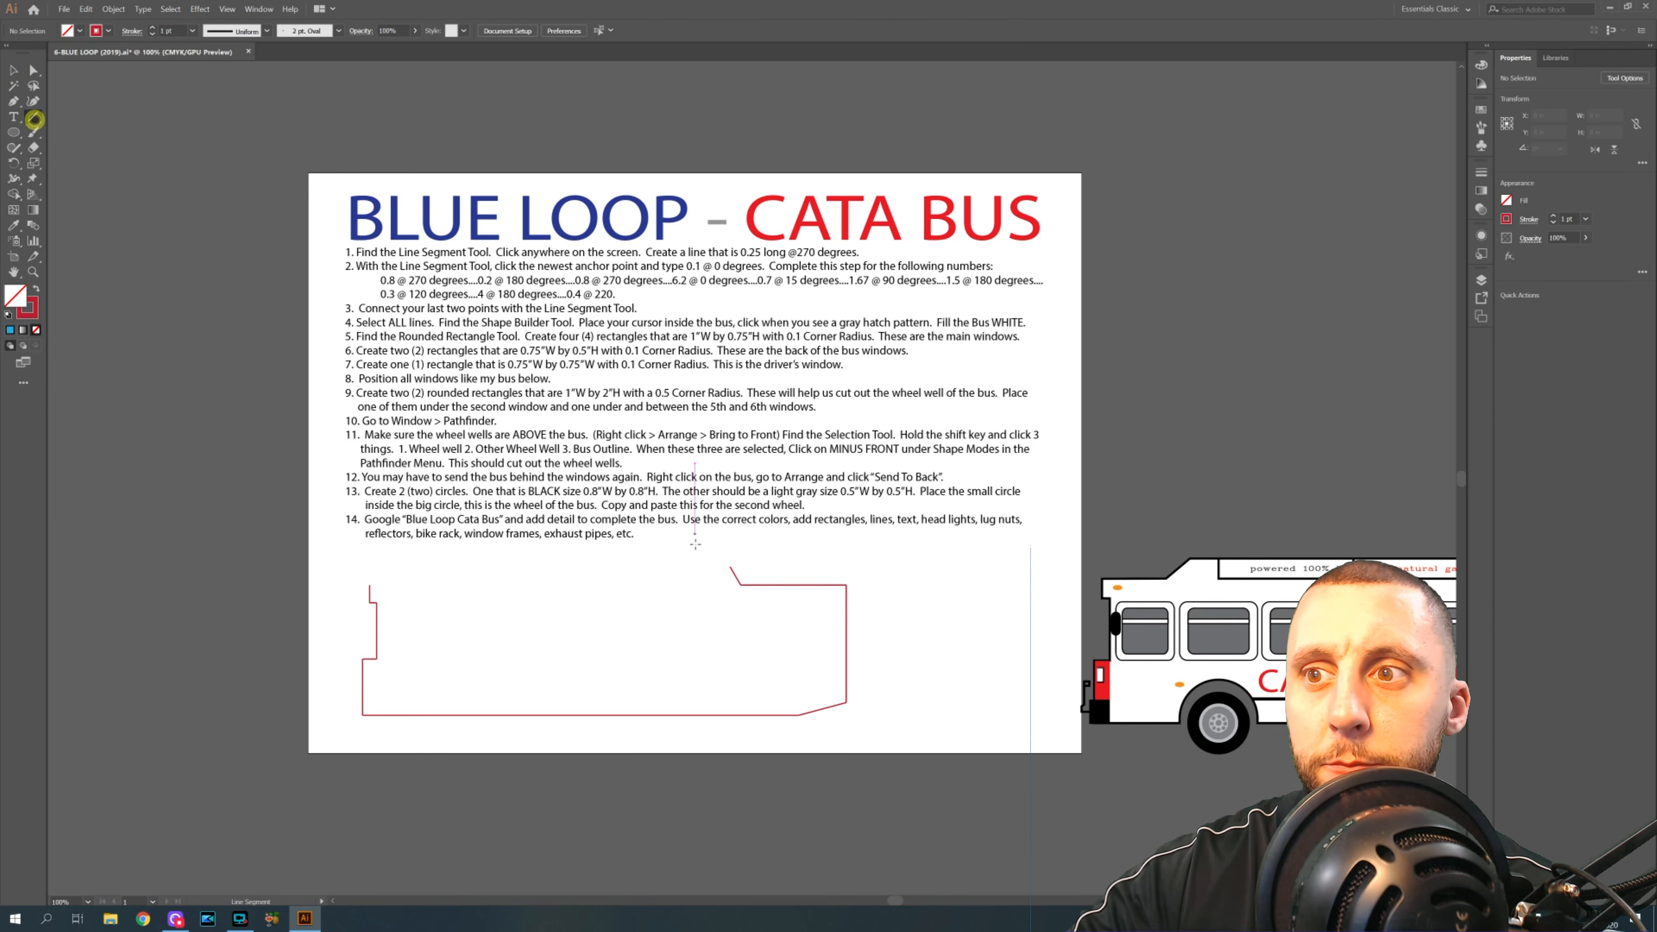
pyautogui.click(730, 566)
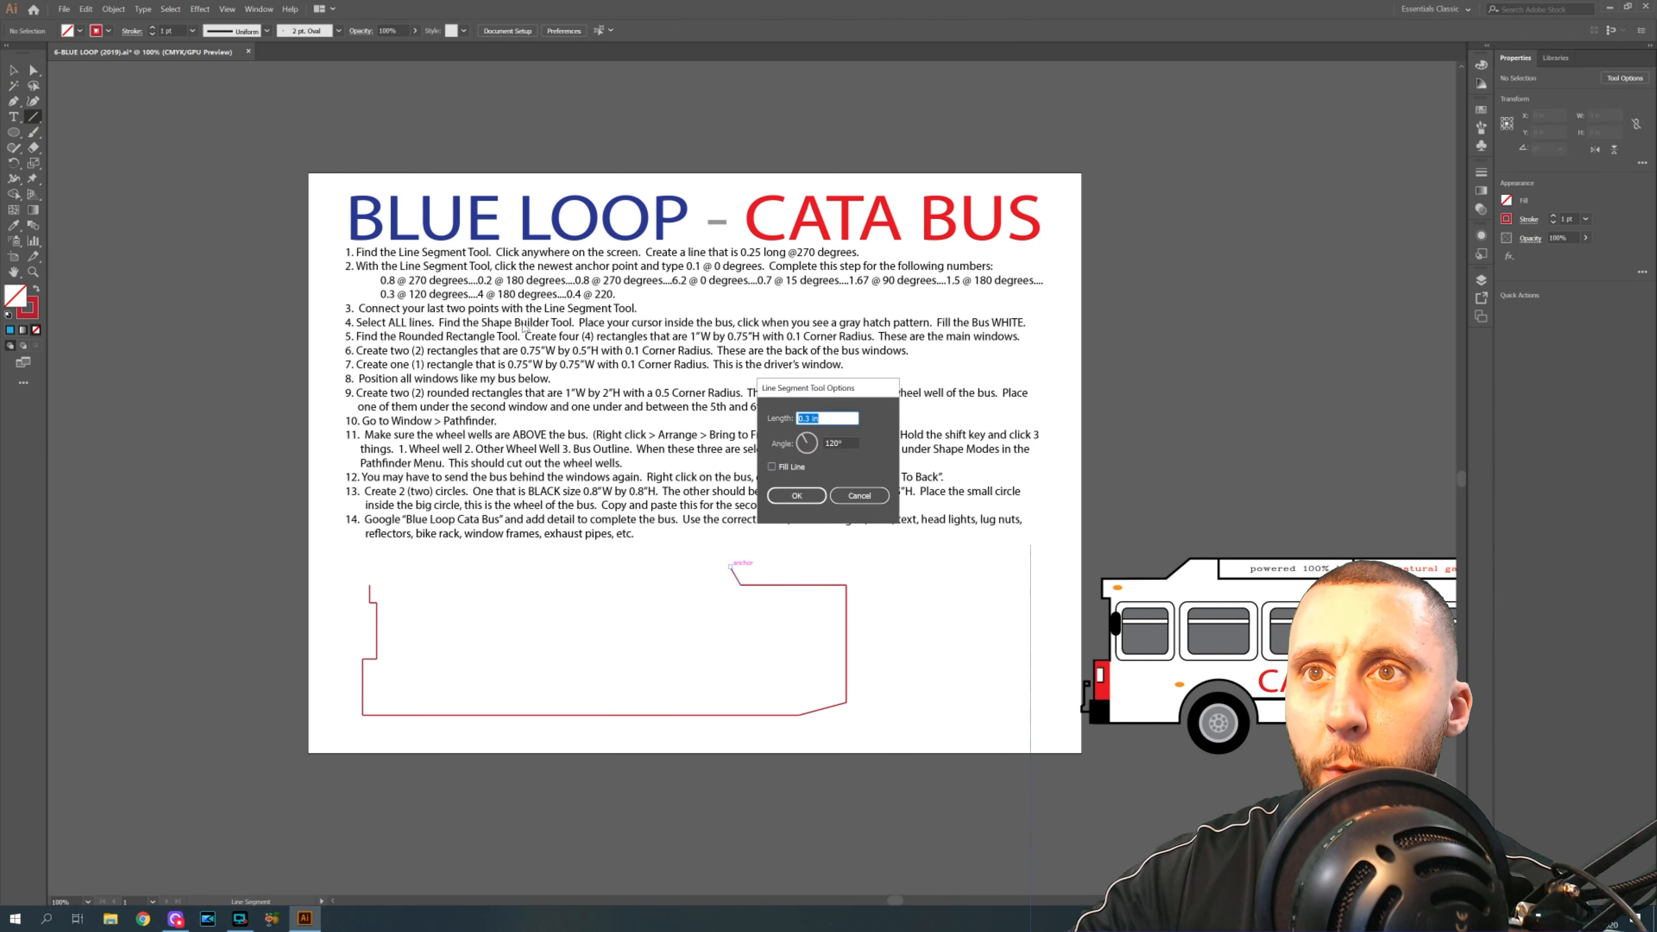
pyautogui.write('4')
pyautogui.press('Tab')
pyautogui.write('1')
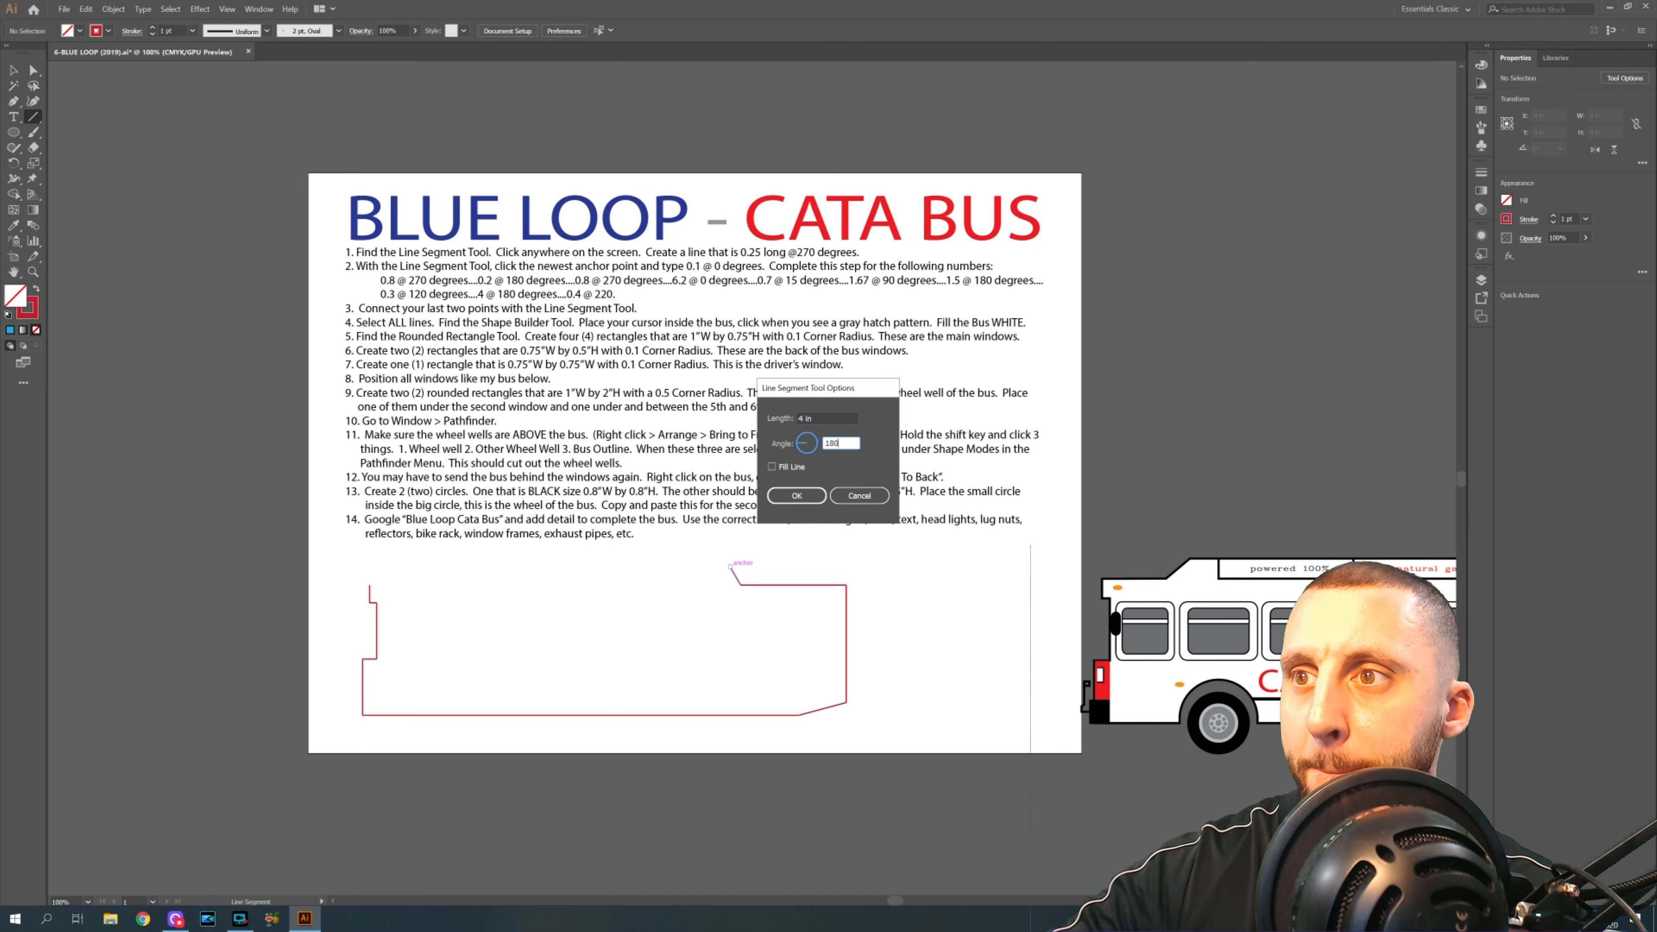
pyautogui.click(796, 496)
pyautogui.click(16, 69)
pyautogui.click(79, 92)
# - Add a 0.4 in line segment at 220° from the left end of the roof line and deselect it
pyautogui.click(36, 117)
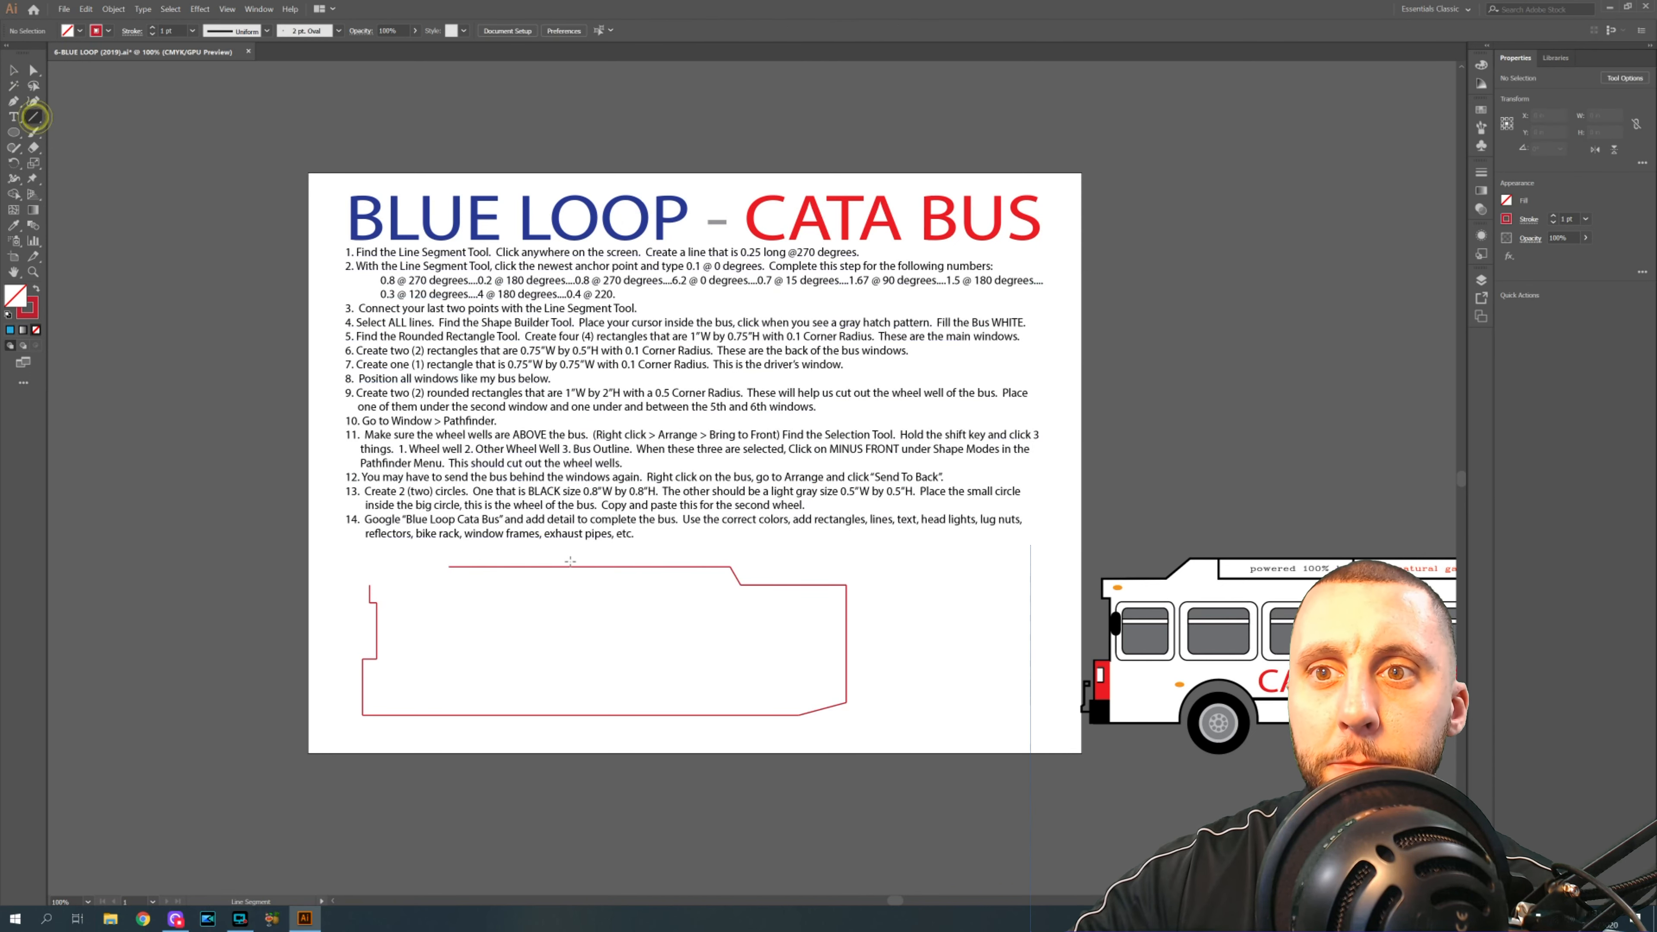
pyautogui.click(449, 566)
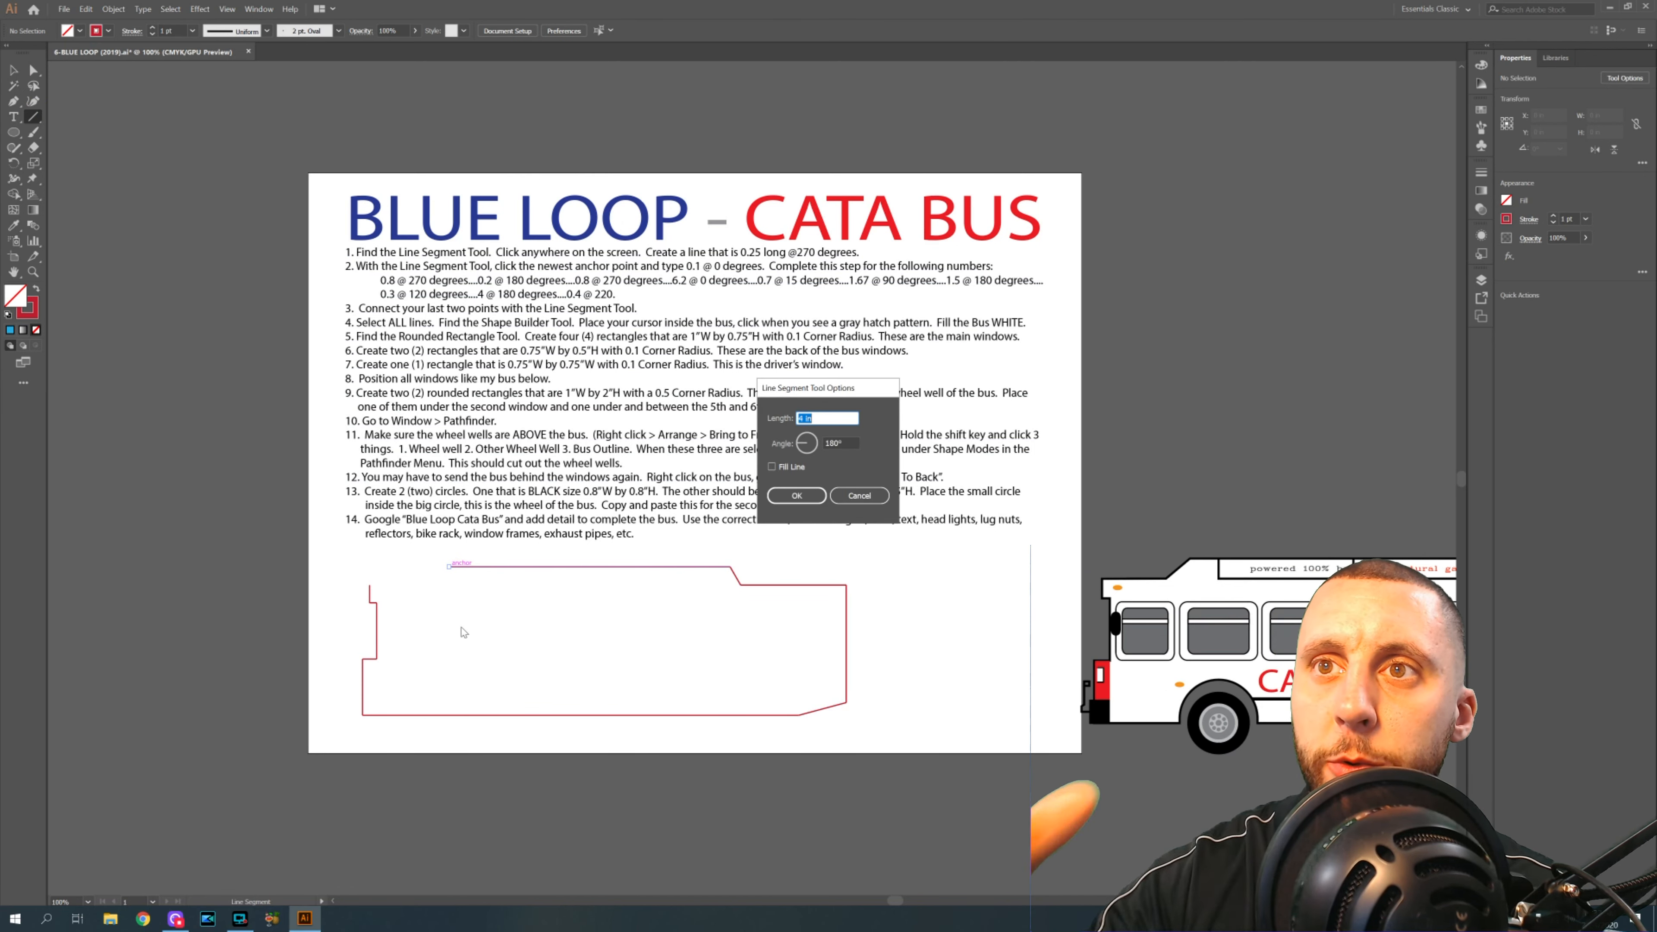
pyautogui.write('0.4')
pyautogui.press('Tab')
pyautogui.write('220')
pyautogui.click(796, 495)
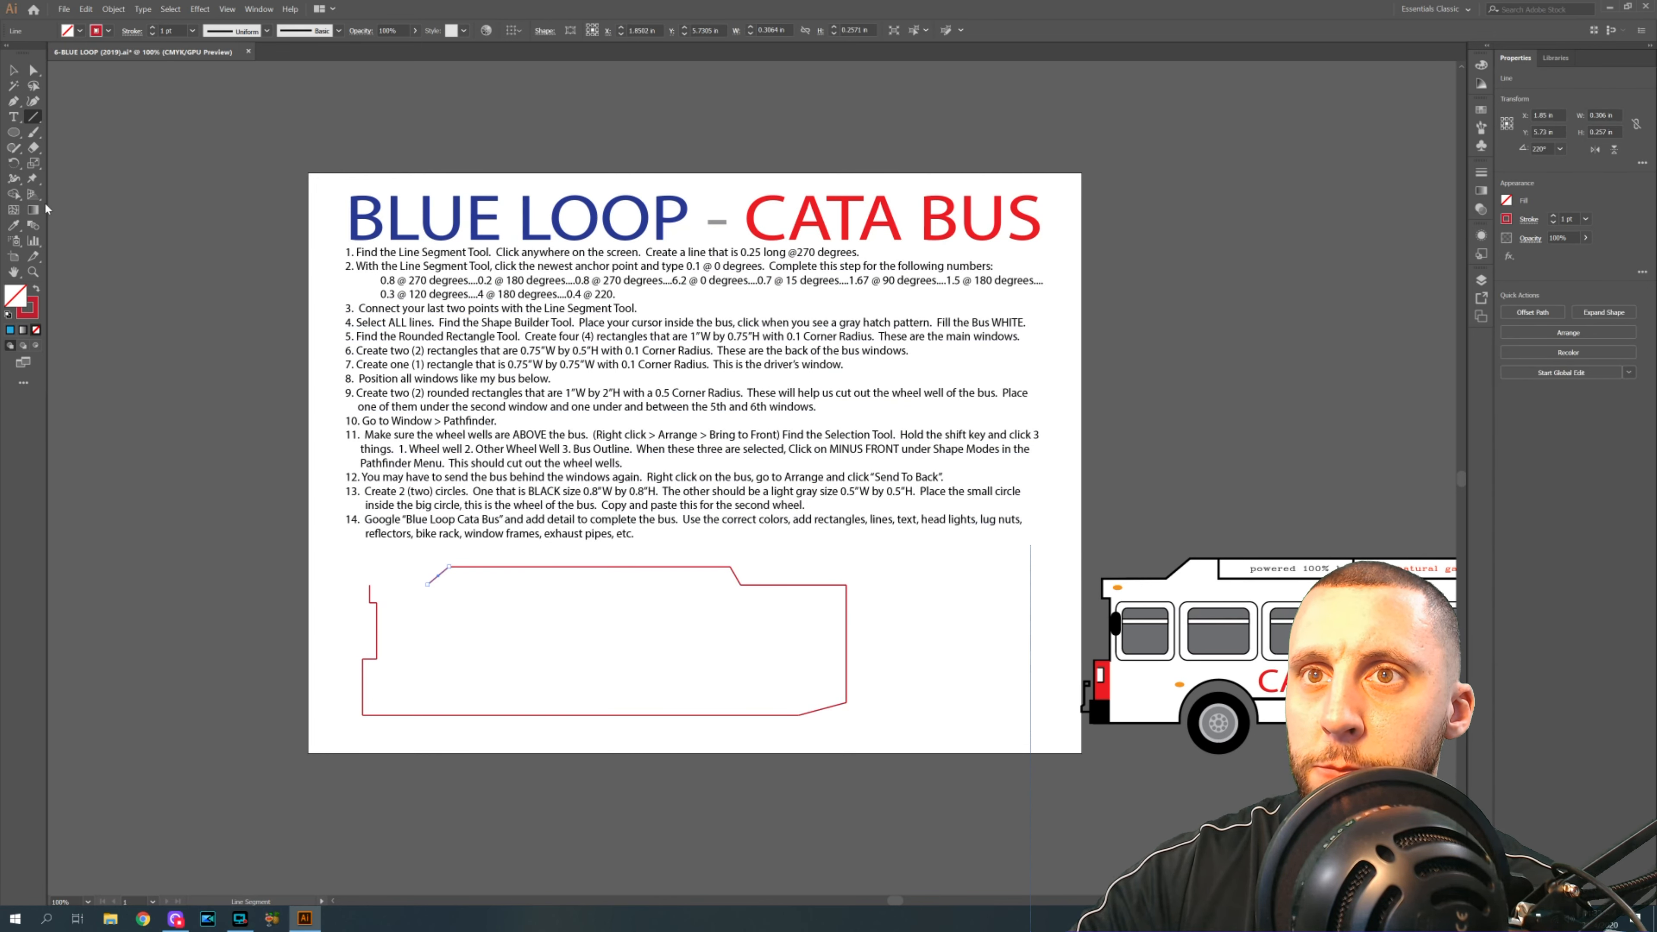
pyautogui.click(13, 71)
pyautogui.click(50, 113)
# - Draw a trial line between the outline's last two open points and delete it
pyautogui.click(33, 116)
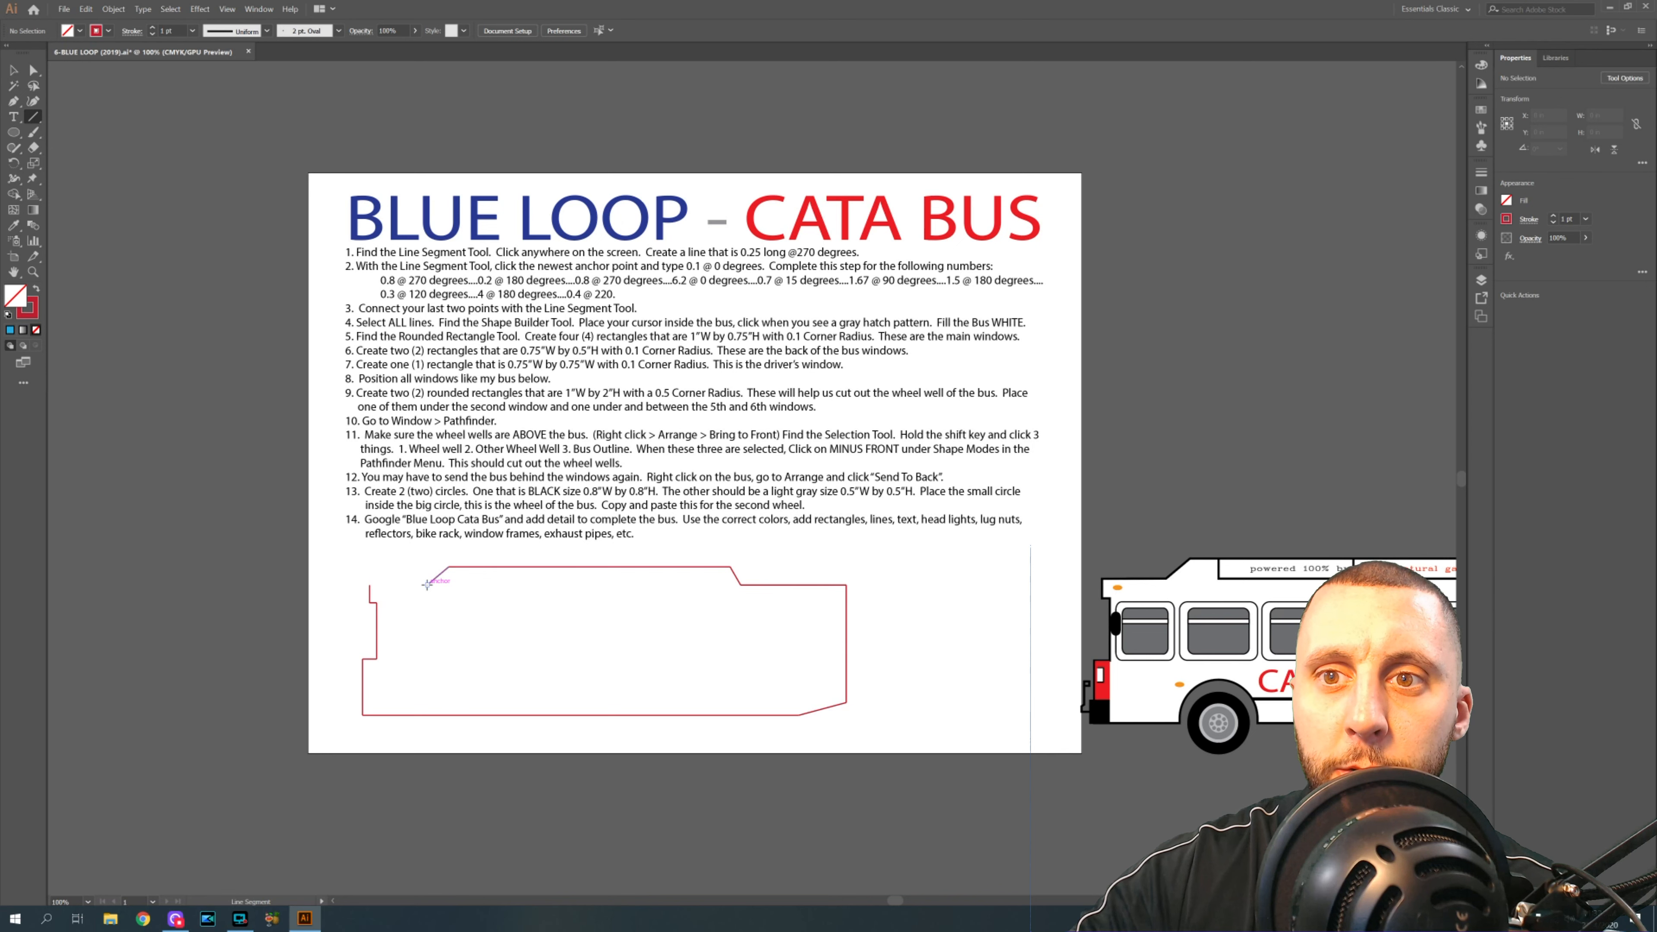
pyautogui.moveTo(427, 583); pyautogui.dragTo(368, 585)
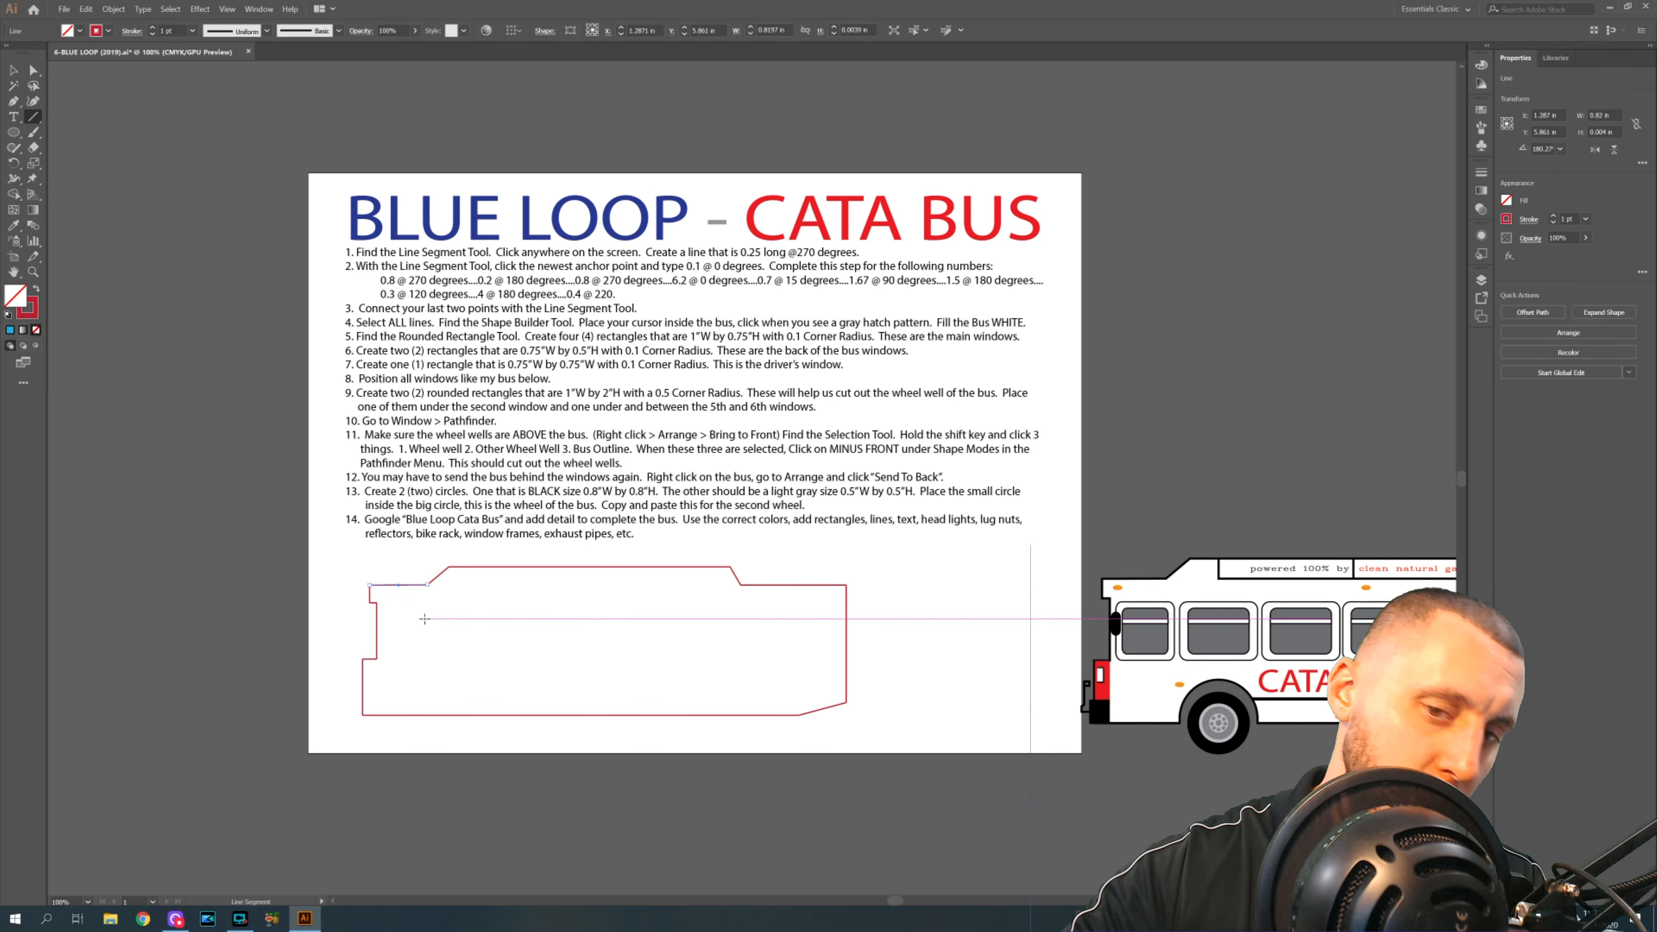
pyautogui.press('Delete')
pyautogui.click(14, 70)
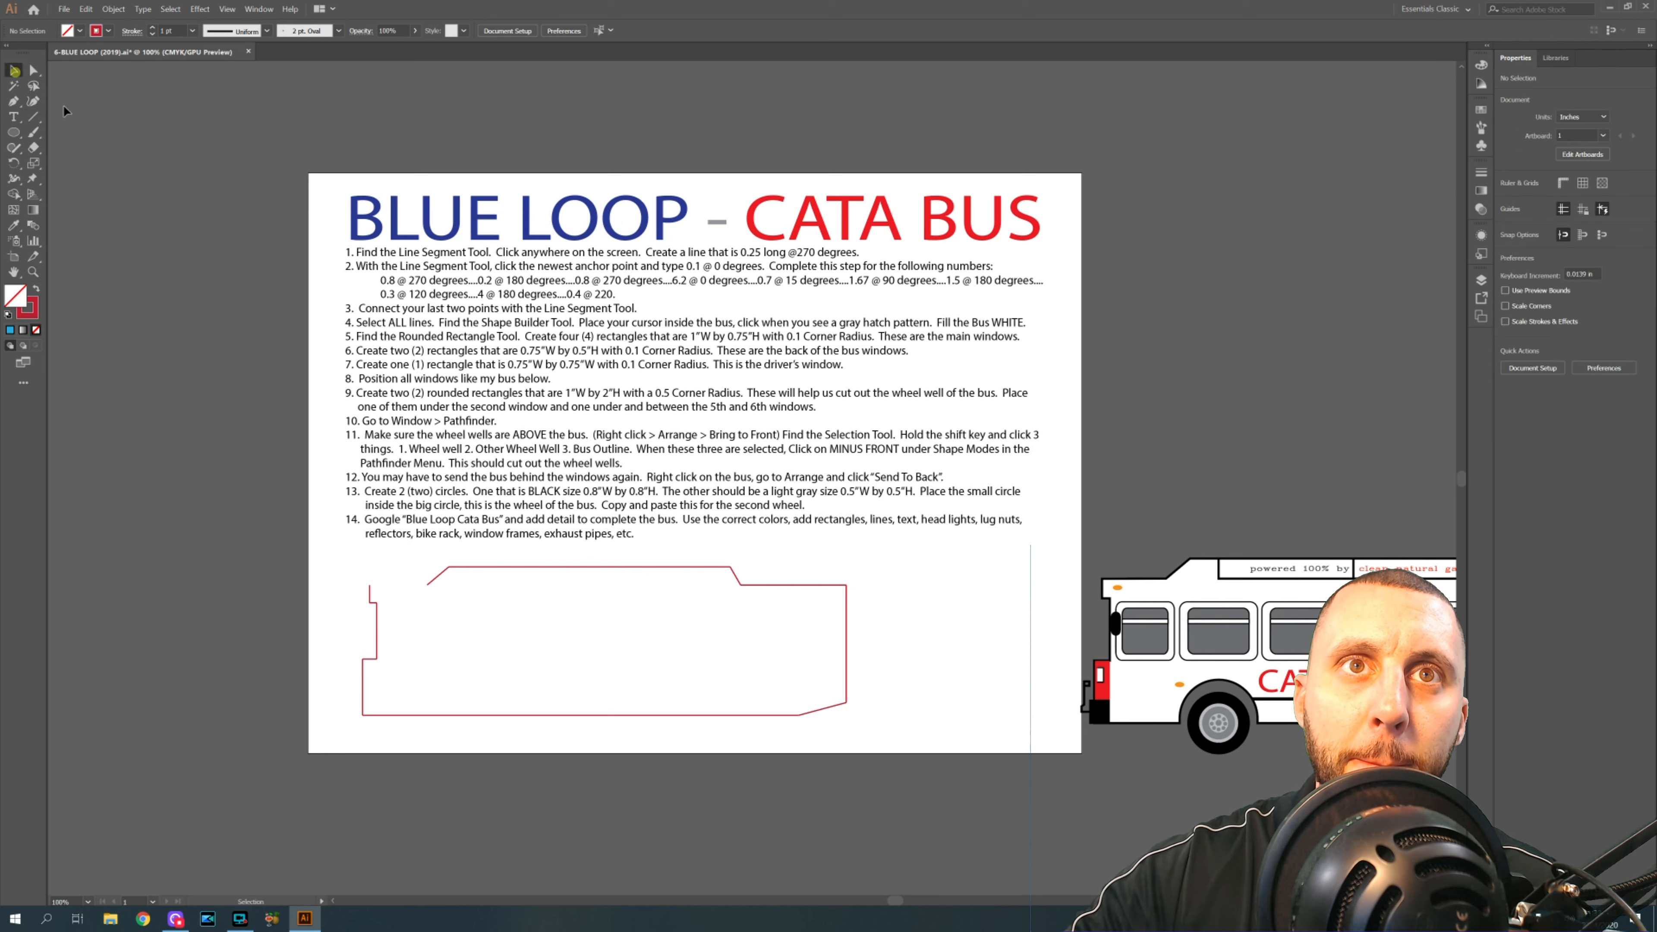
# - Close the outline with a line about 0.82 in long from the 0.4 in segment's lower end to the first line's top anchor, and deselect it
pyautogui.press('\\')
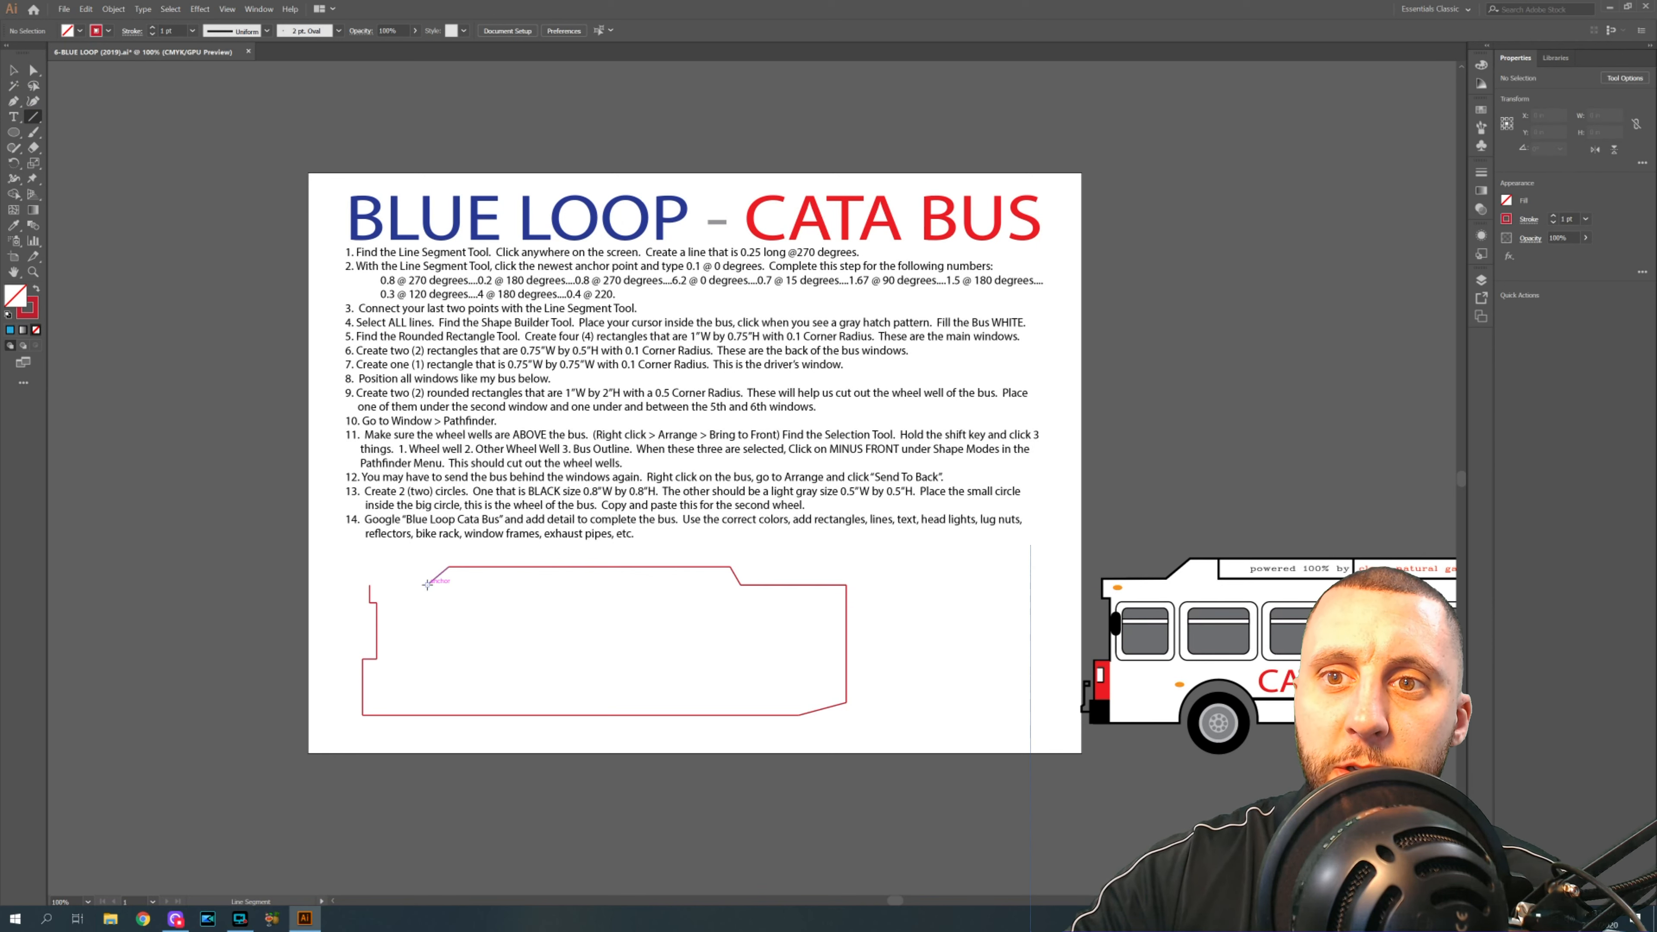
pyautogui.click(427, 584)
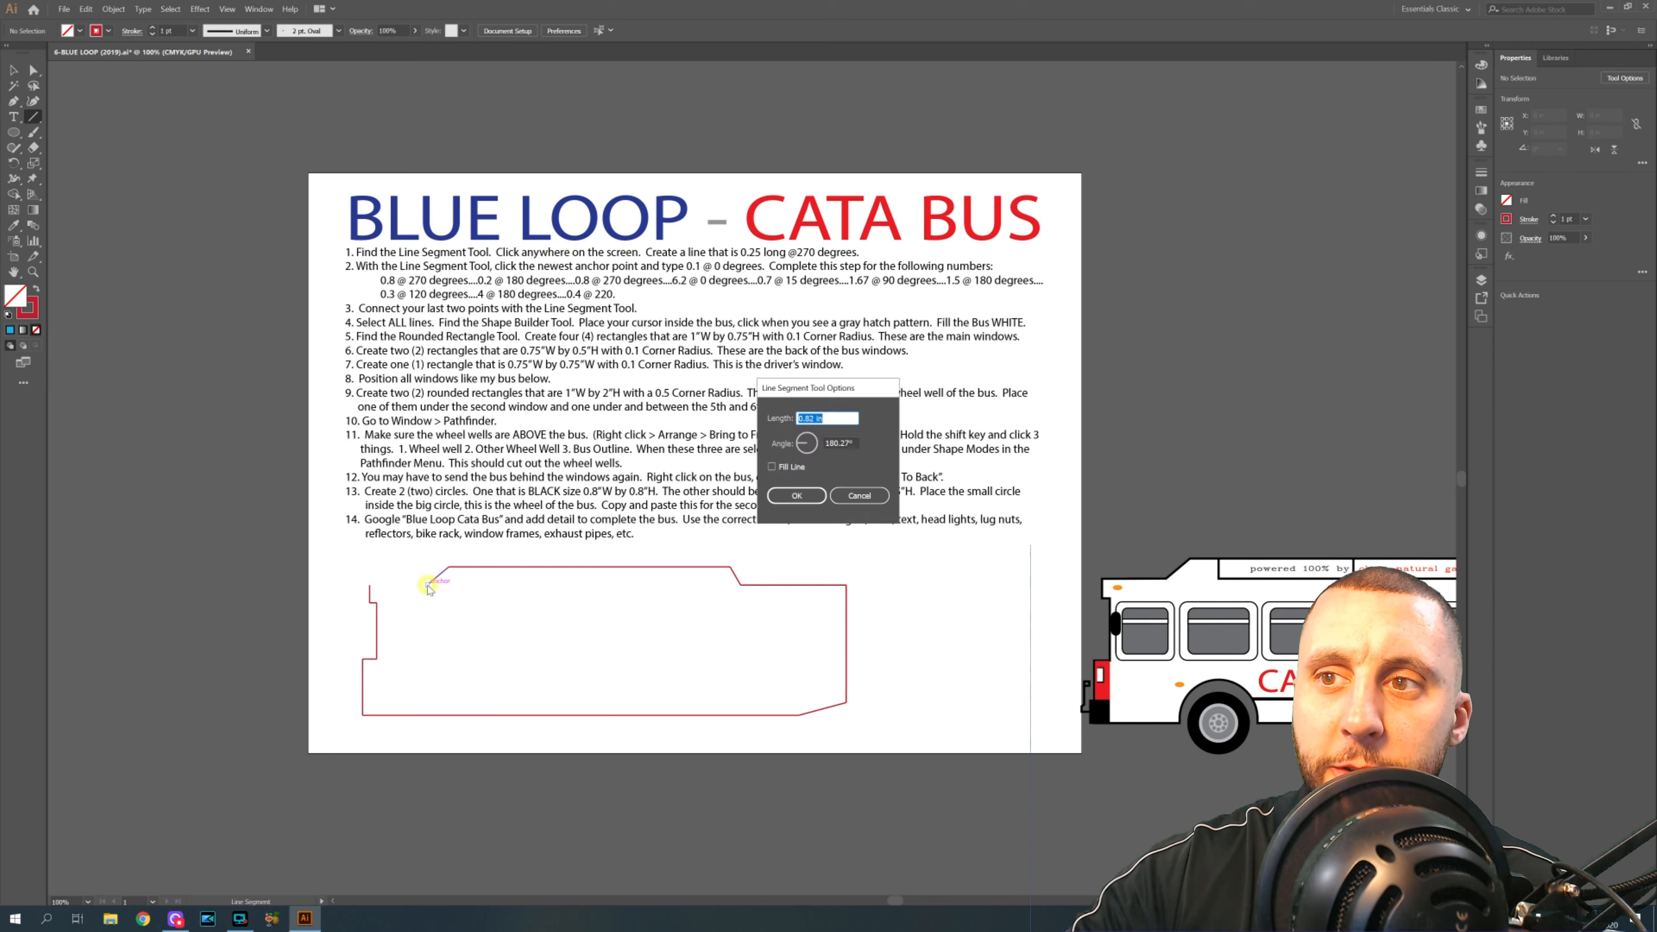
pyautogui.click(859, 495)
pyautogui.moveTo(427, 586); pyautogui.dragTo(370, 585)
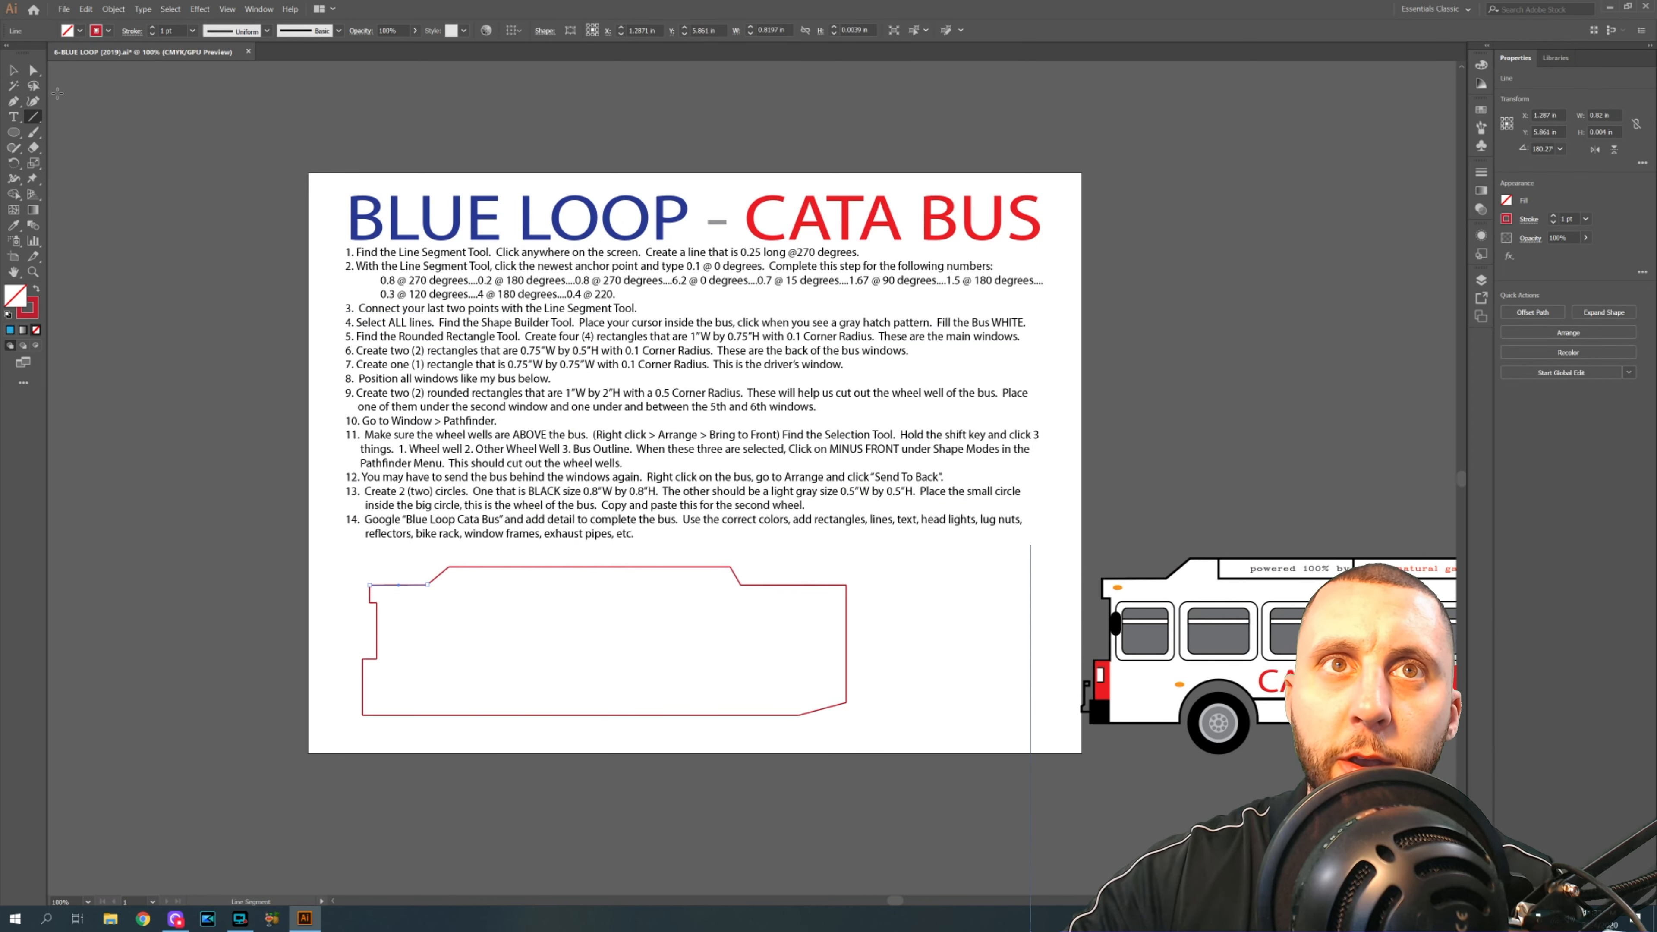
pyautogui.click(14, 70)
pyautogui.click(277, 506)
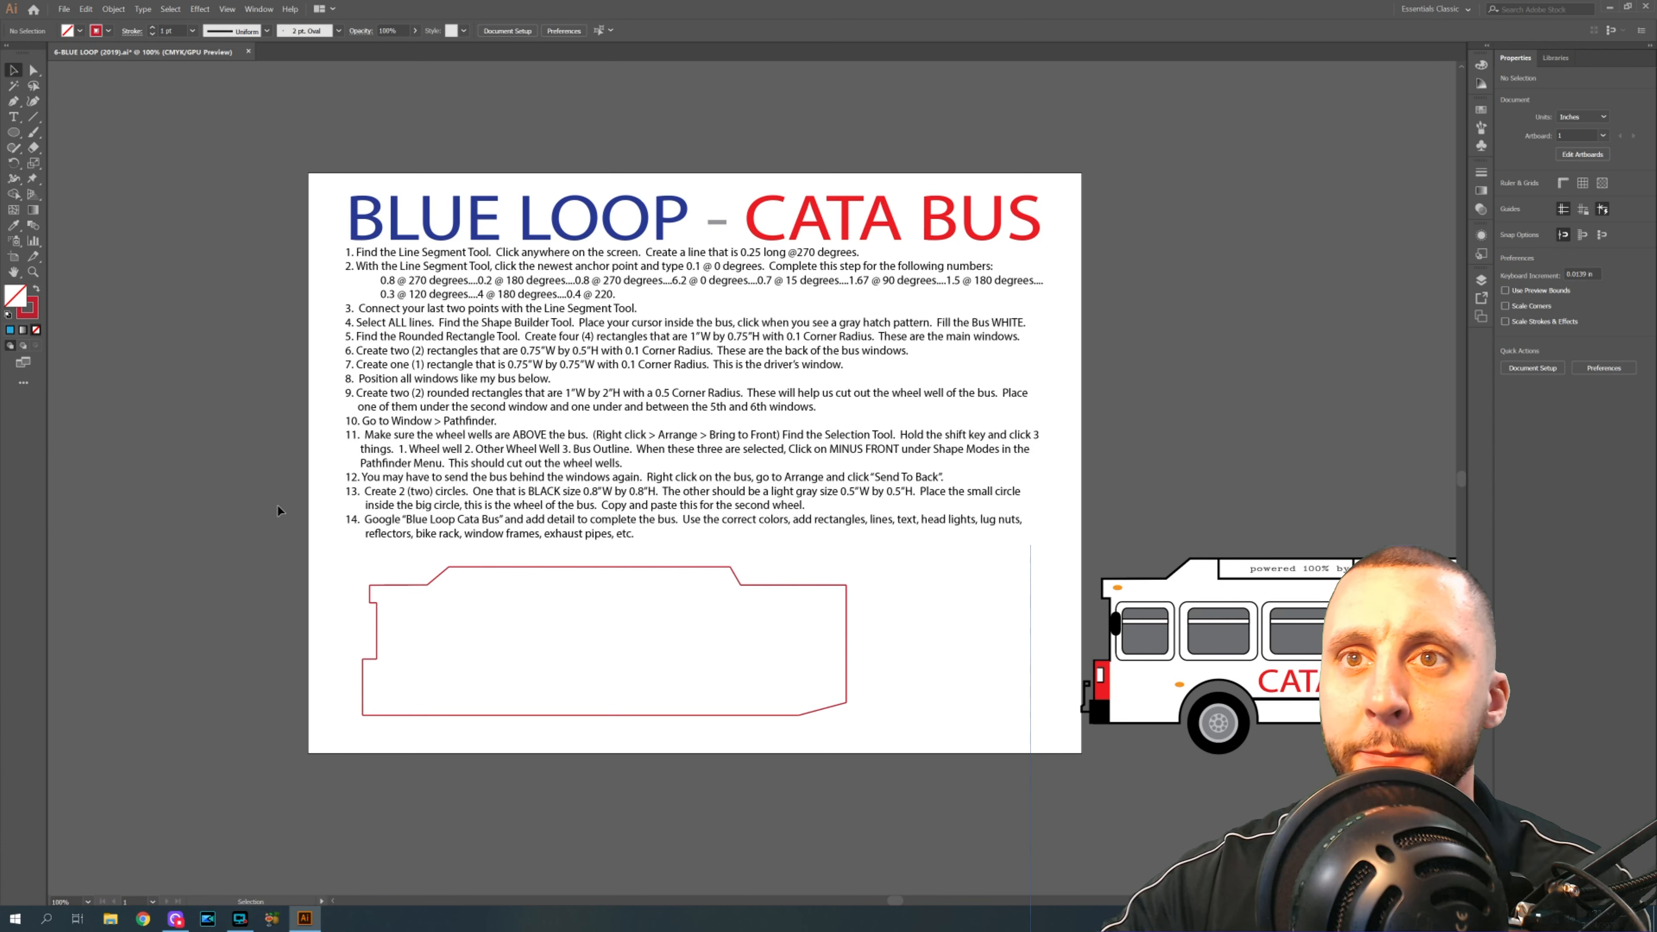
# - Try selecting all the outline's lines together, and individually starting with the closing line, the 0.4 in slope and the roof
pyautogui.moveTo(382, 591); pyautogui.dragTo(893, 737)
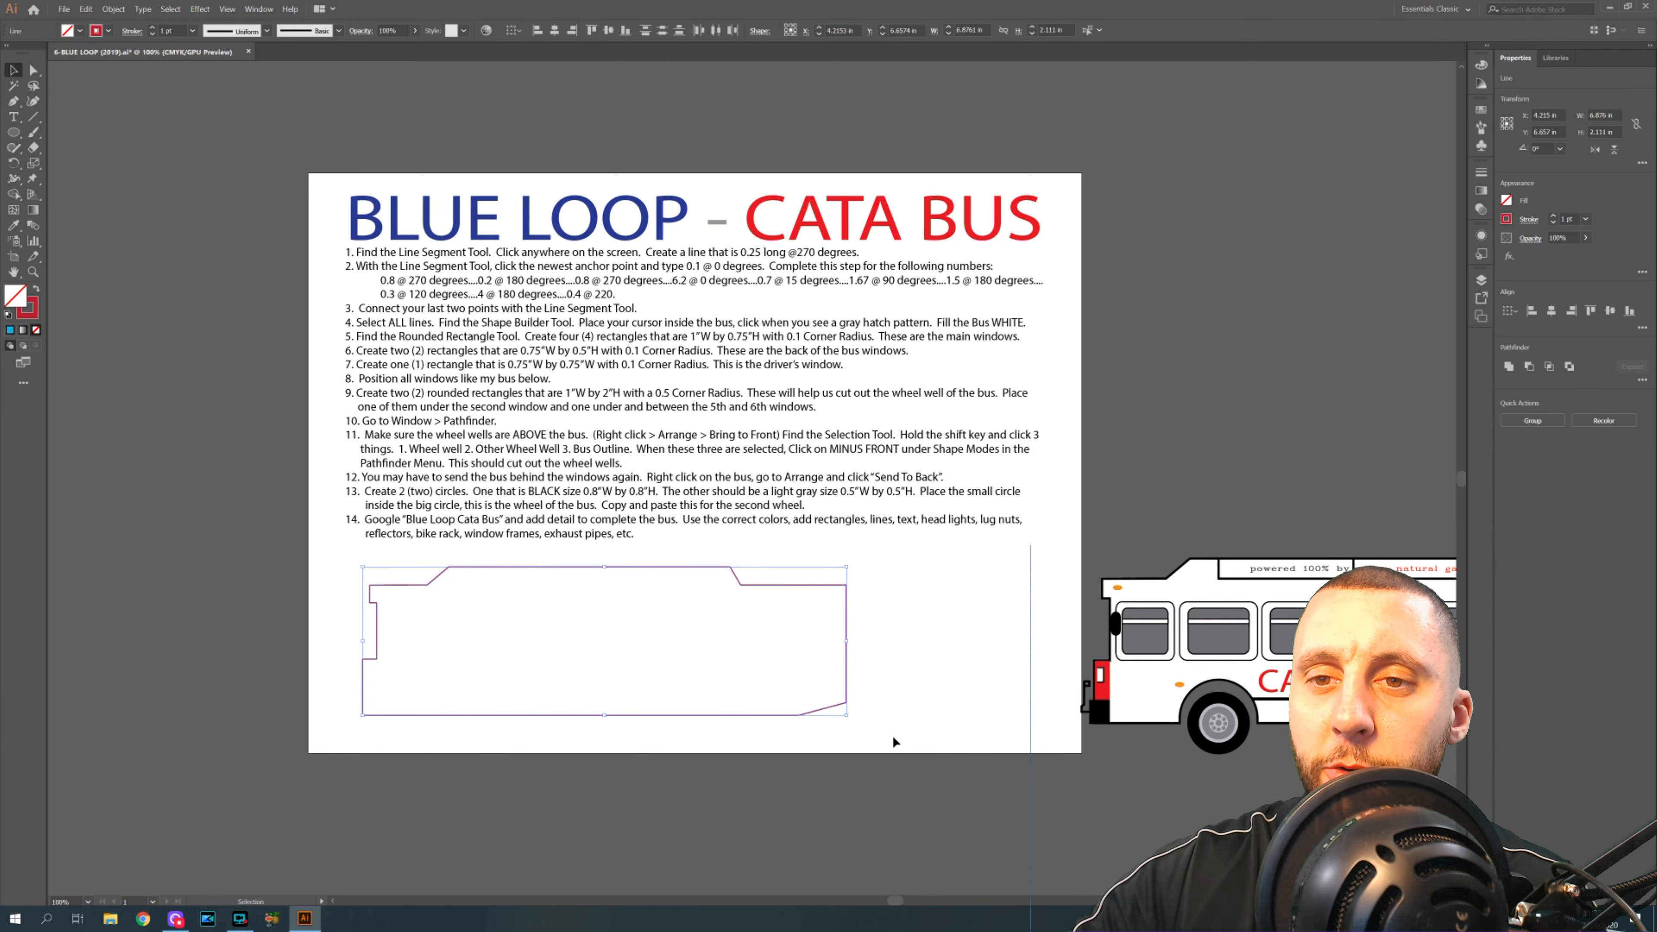
pyautogui.click(338, 562)
pyautogui.click(388, 585)
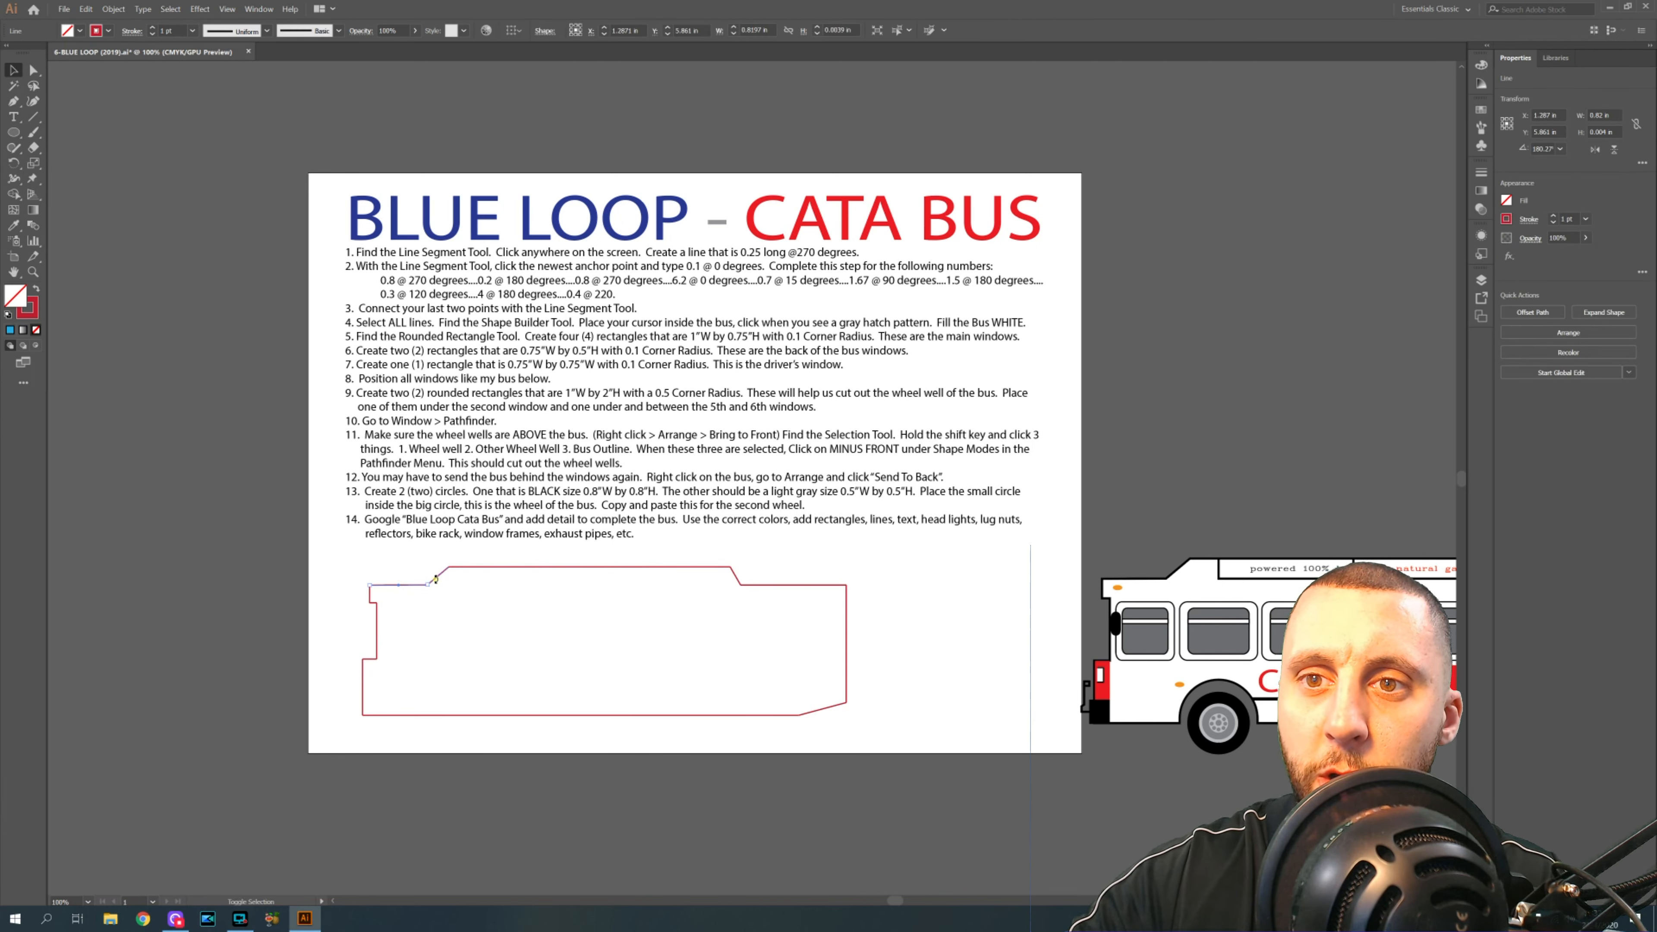
pyautogui.keyDown('shift'); pyautogui.click(441, 575); pyautogui.keyUp('shift')
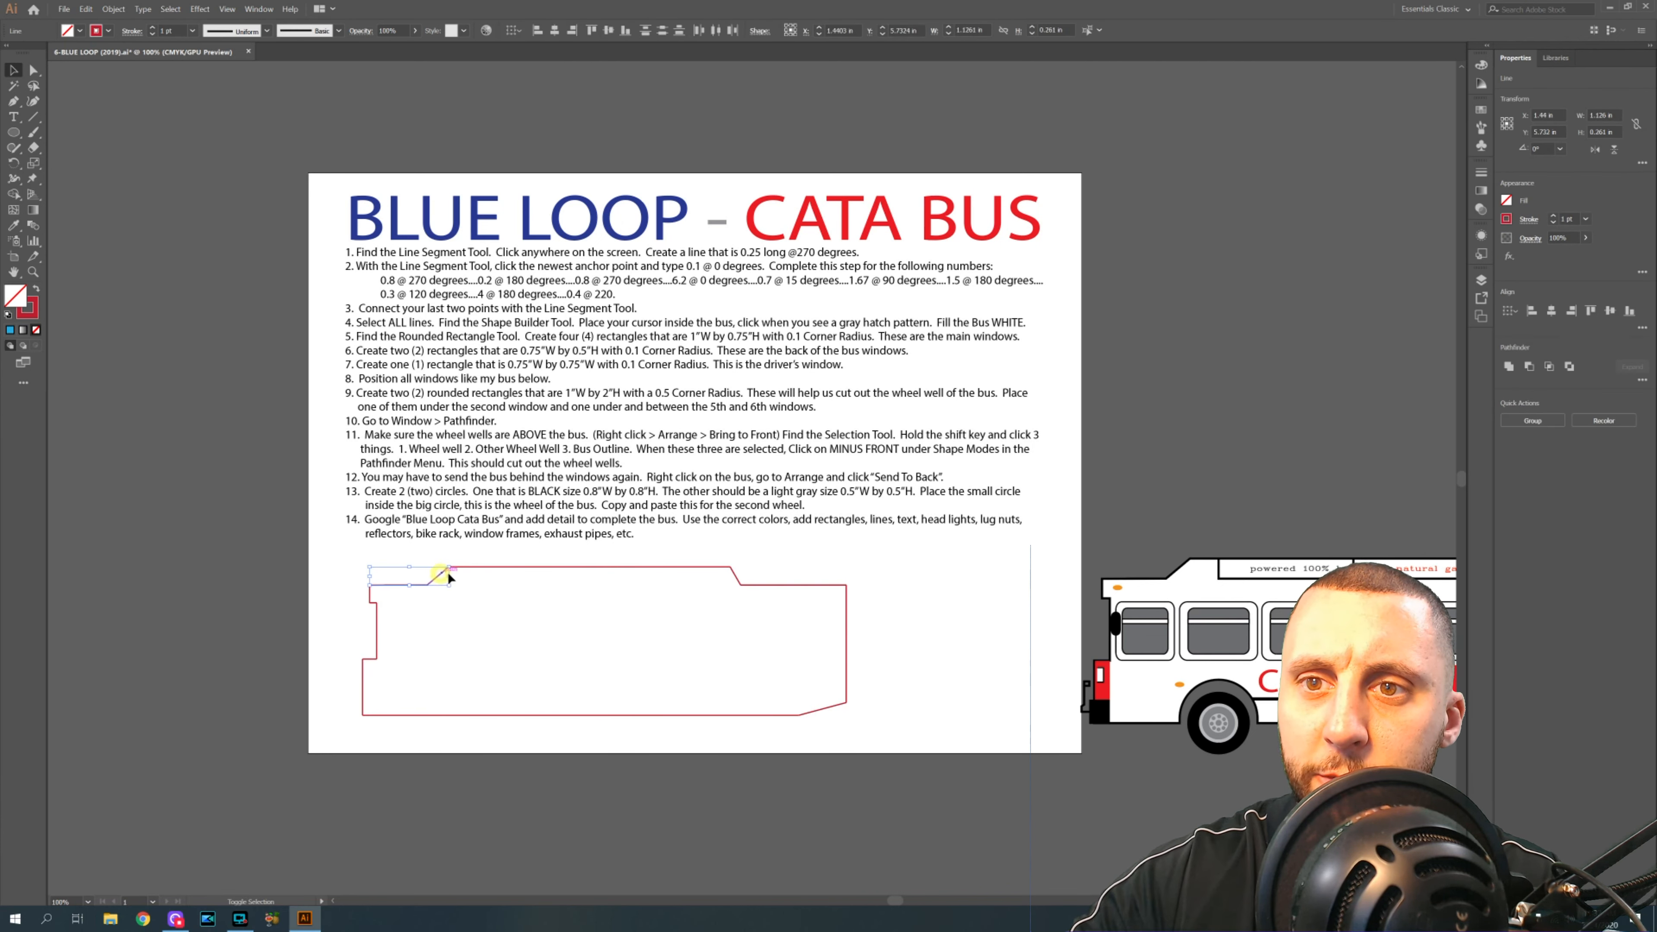
pyautogui.keyDown('shift'); pyautogui.click(479, 566); pyautogui.keyUp('shift')
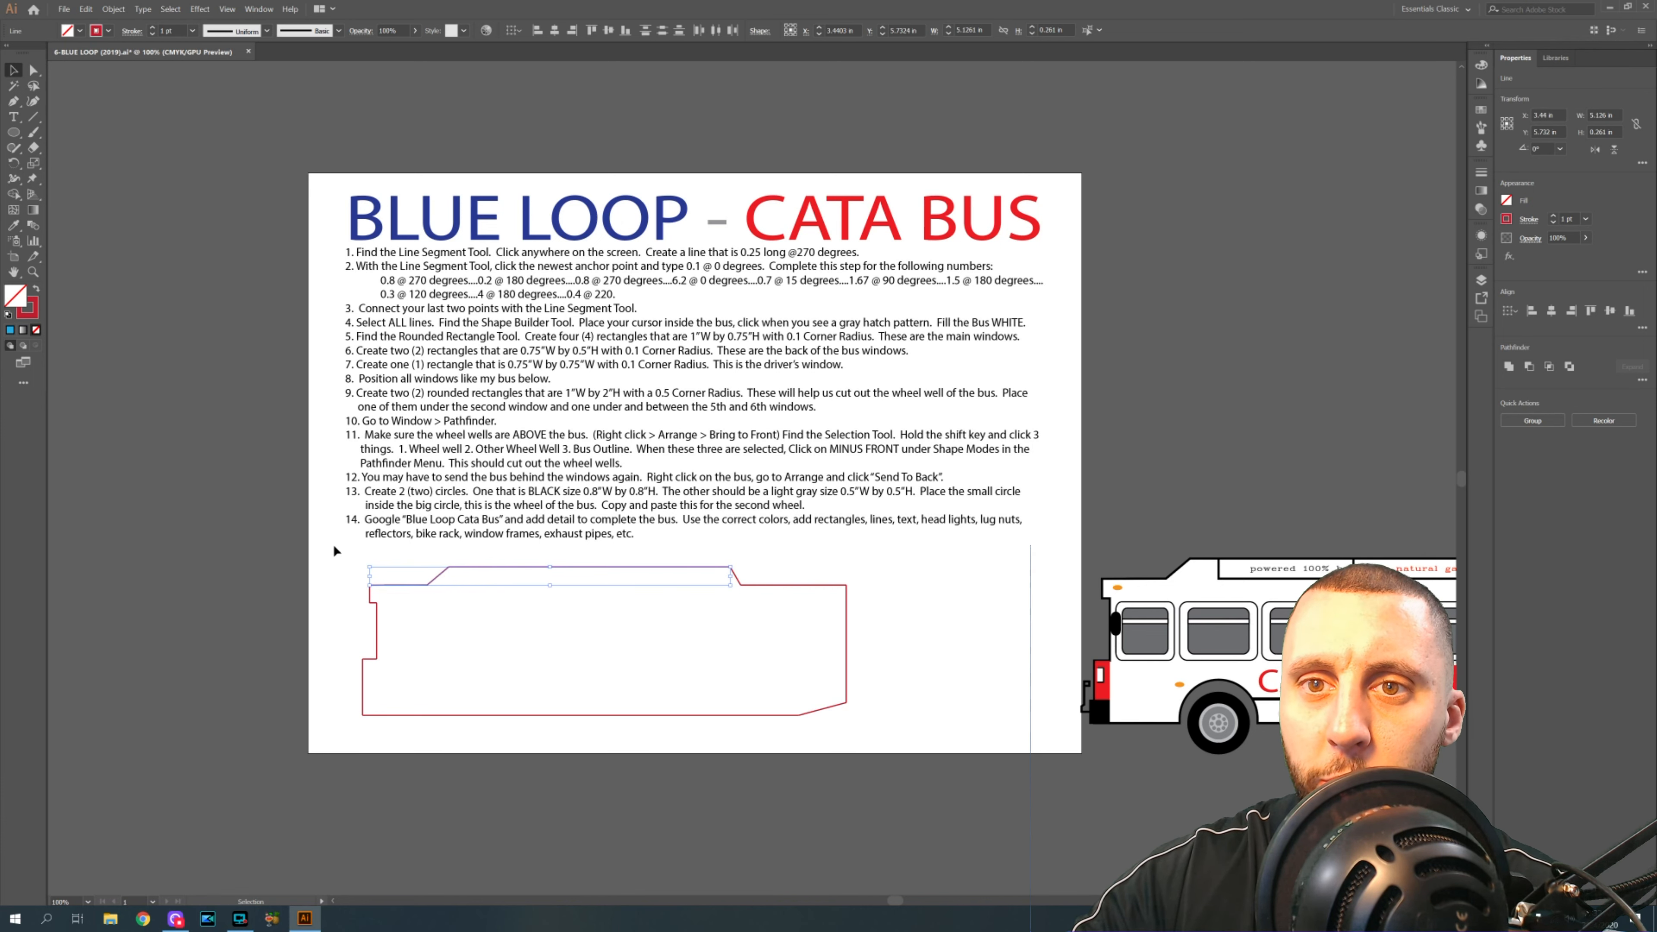
# - Select all the outline's lines and turn them into one closed bus shape with the Shape Builder tool
pyautogui.moveTo(844, 733); pyautogui.dragTo(871, 737)
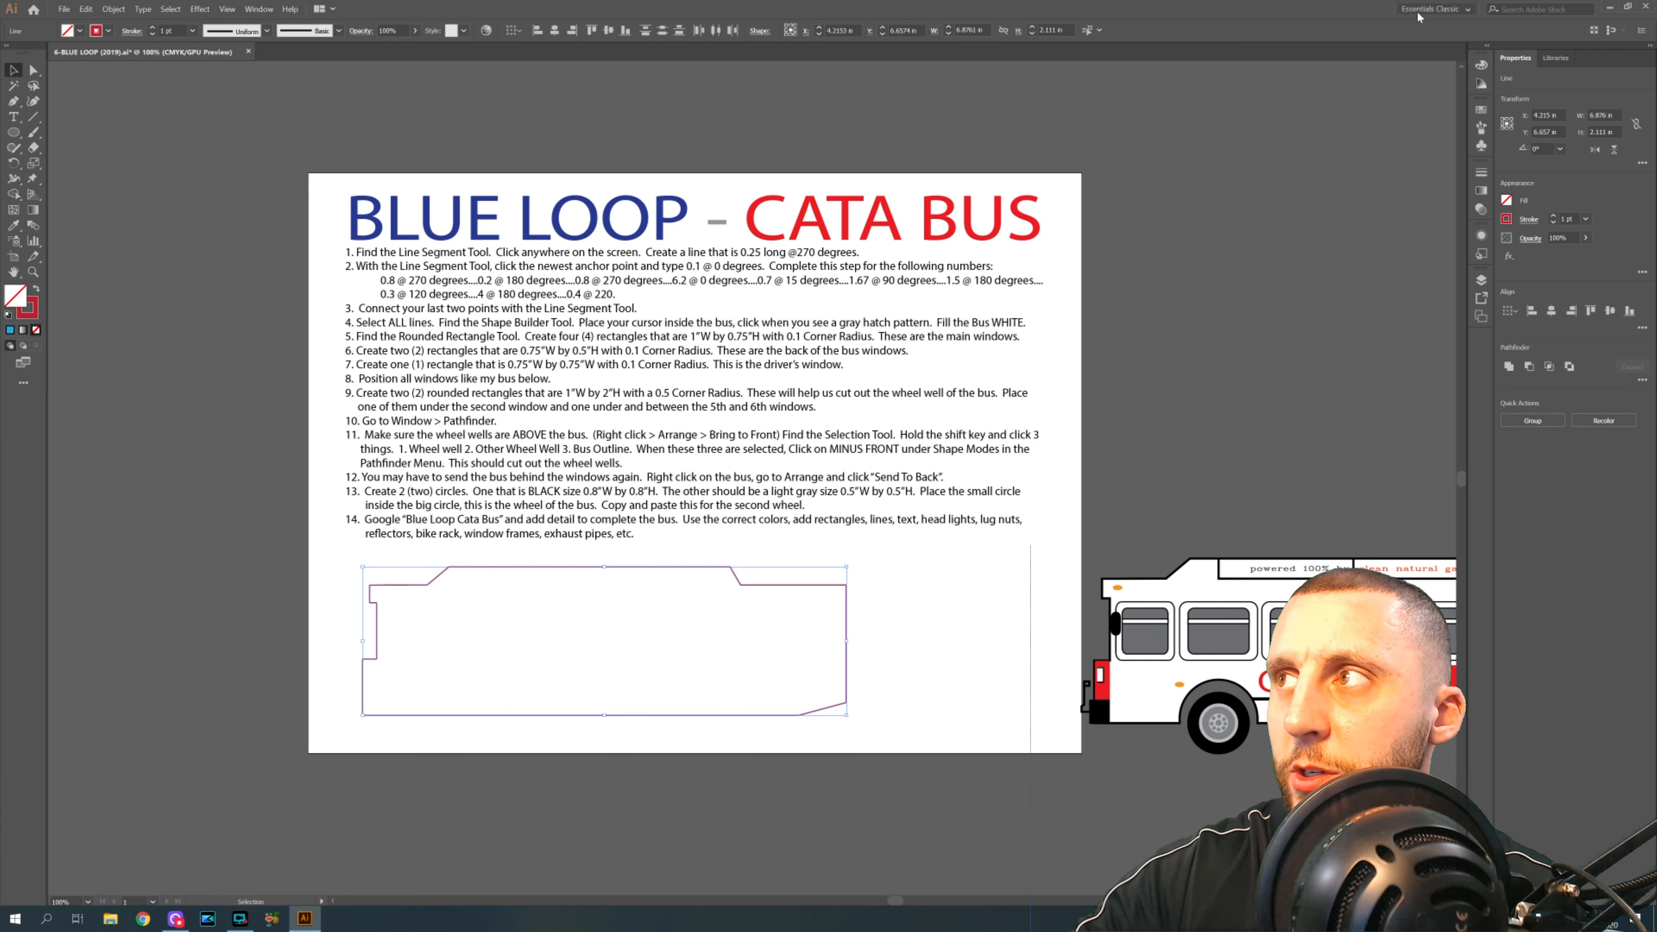
pyautogui.click(13, 196)
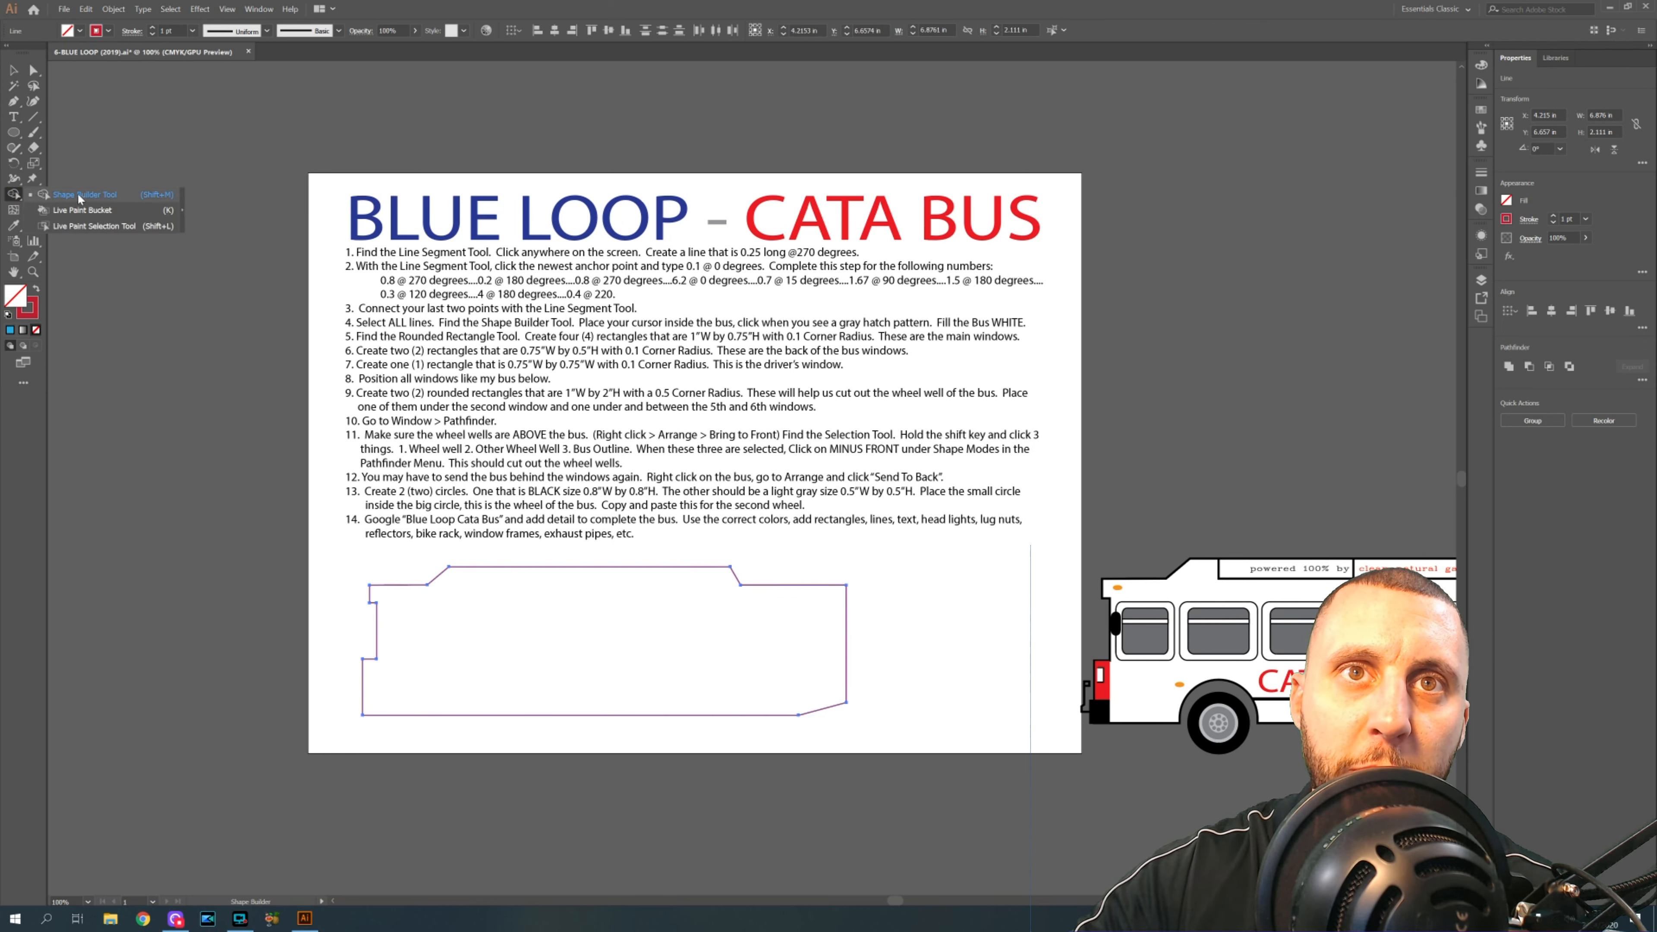
pyautogui.click(14, 195)
pyautogui.click(14, 195)
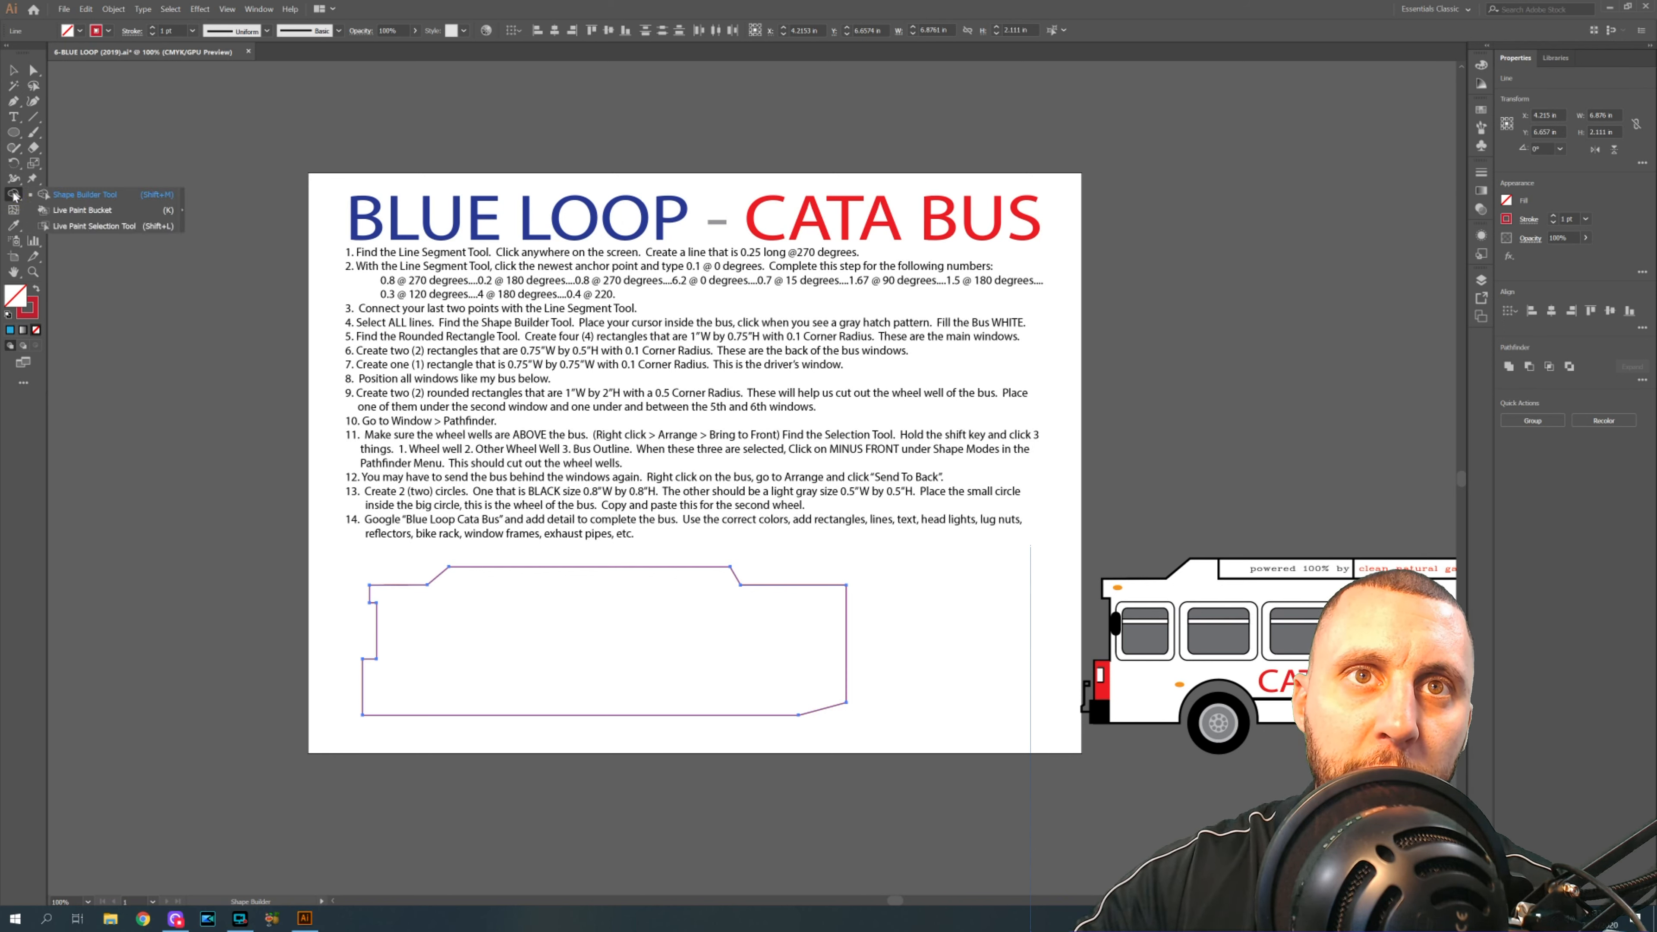
pyautogui.click(51, 194)
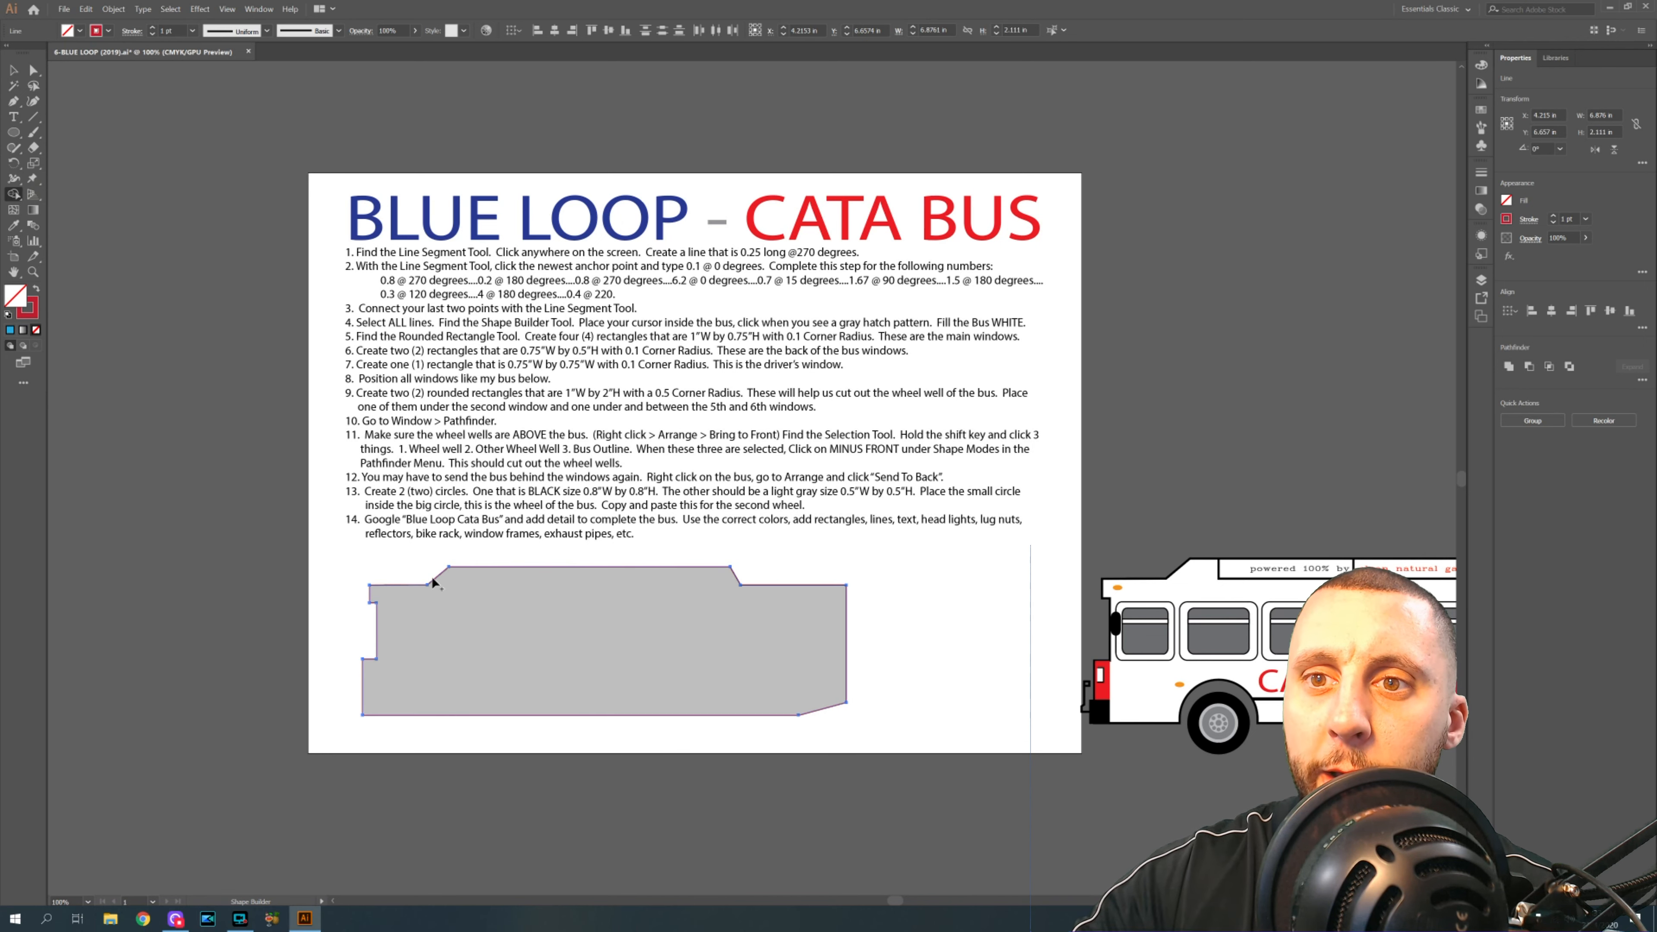
pyautogui.click(578, 642)
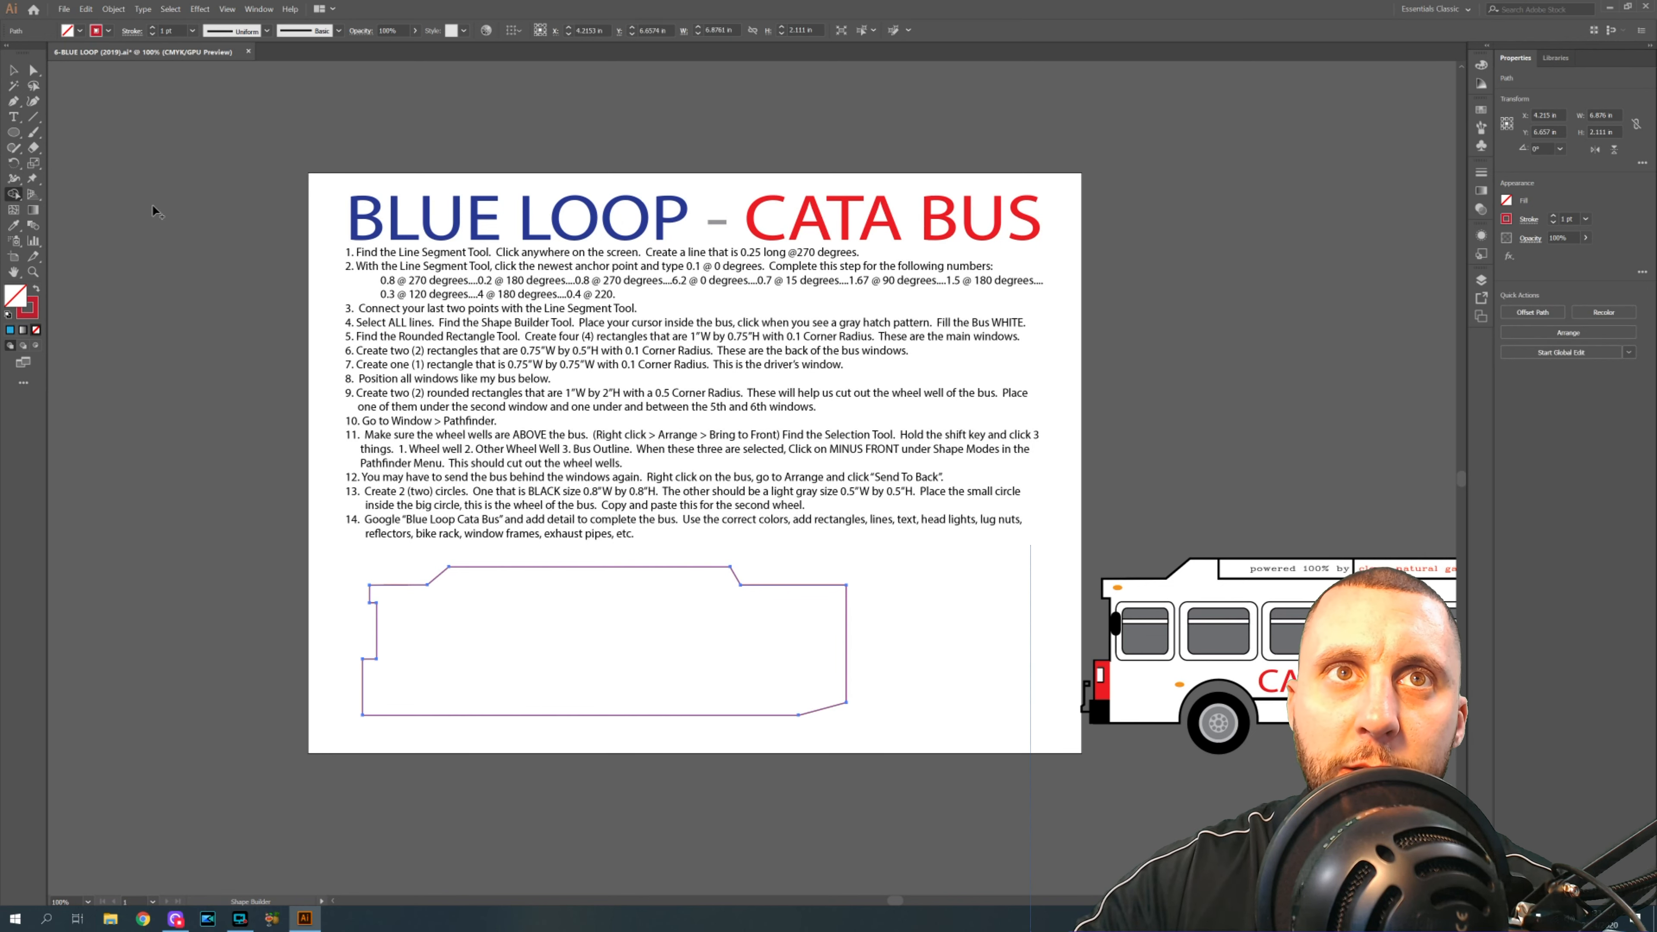
# - Give the bus shape a white fill and a black stroke
pyautogui.click(12, 70)
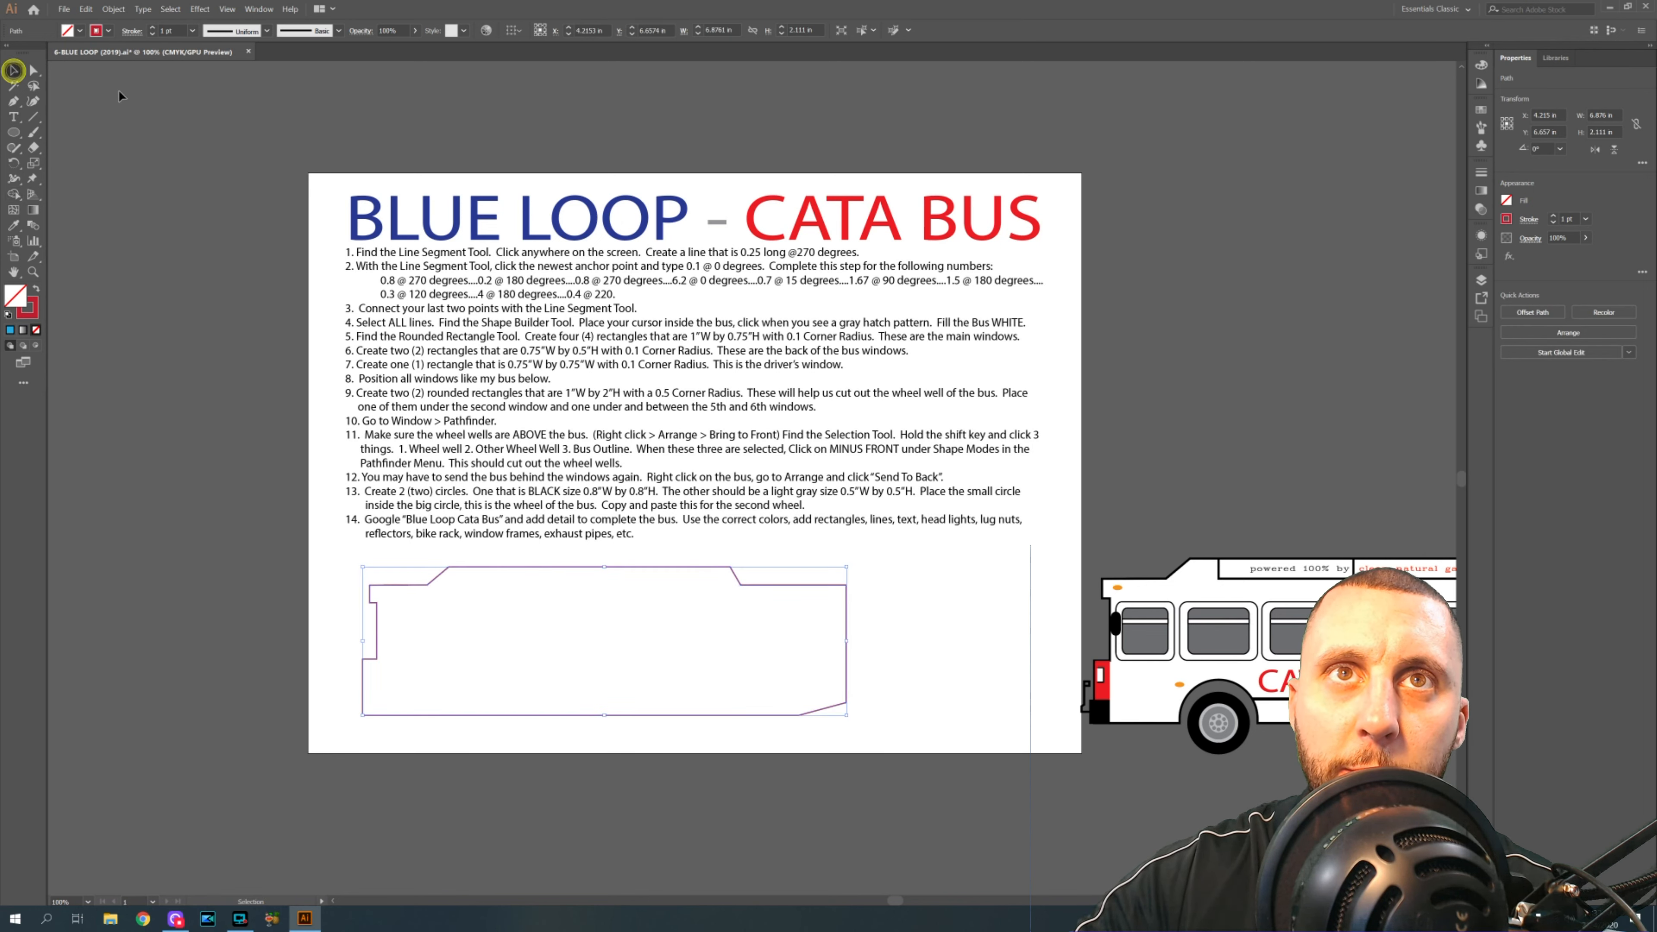
pyautogui.click(78, 31)
pyautogui.click(80, 52)
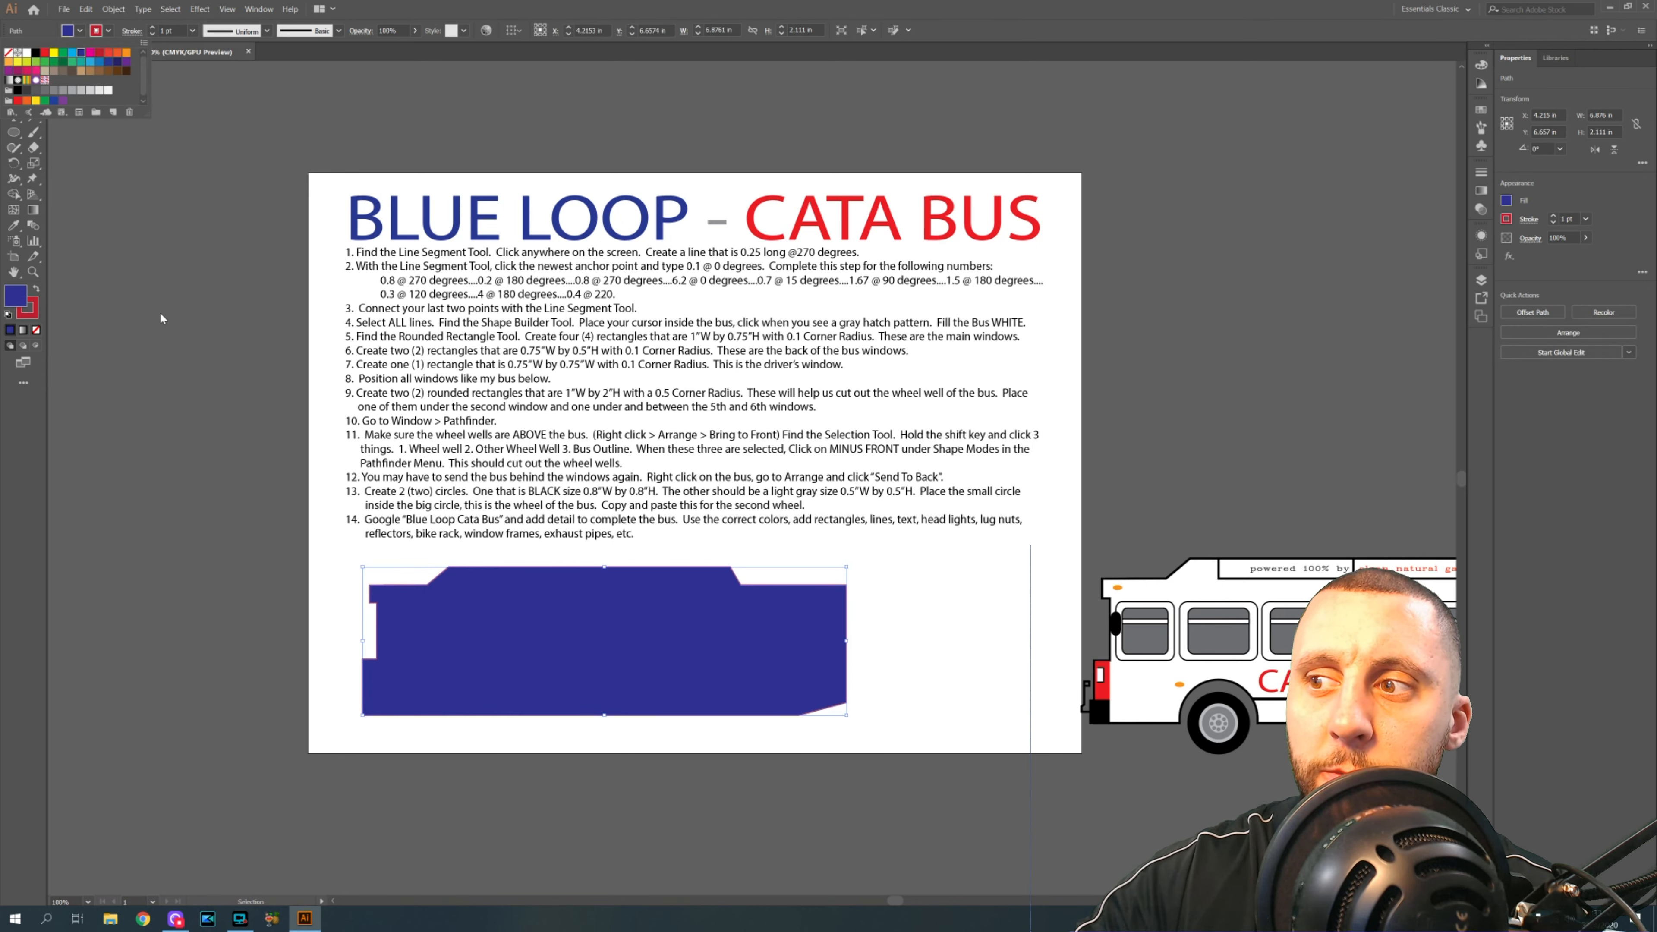
pyautogui.click(26, 52)
pyautogui.click(108, 29)
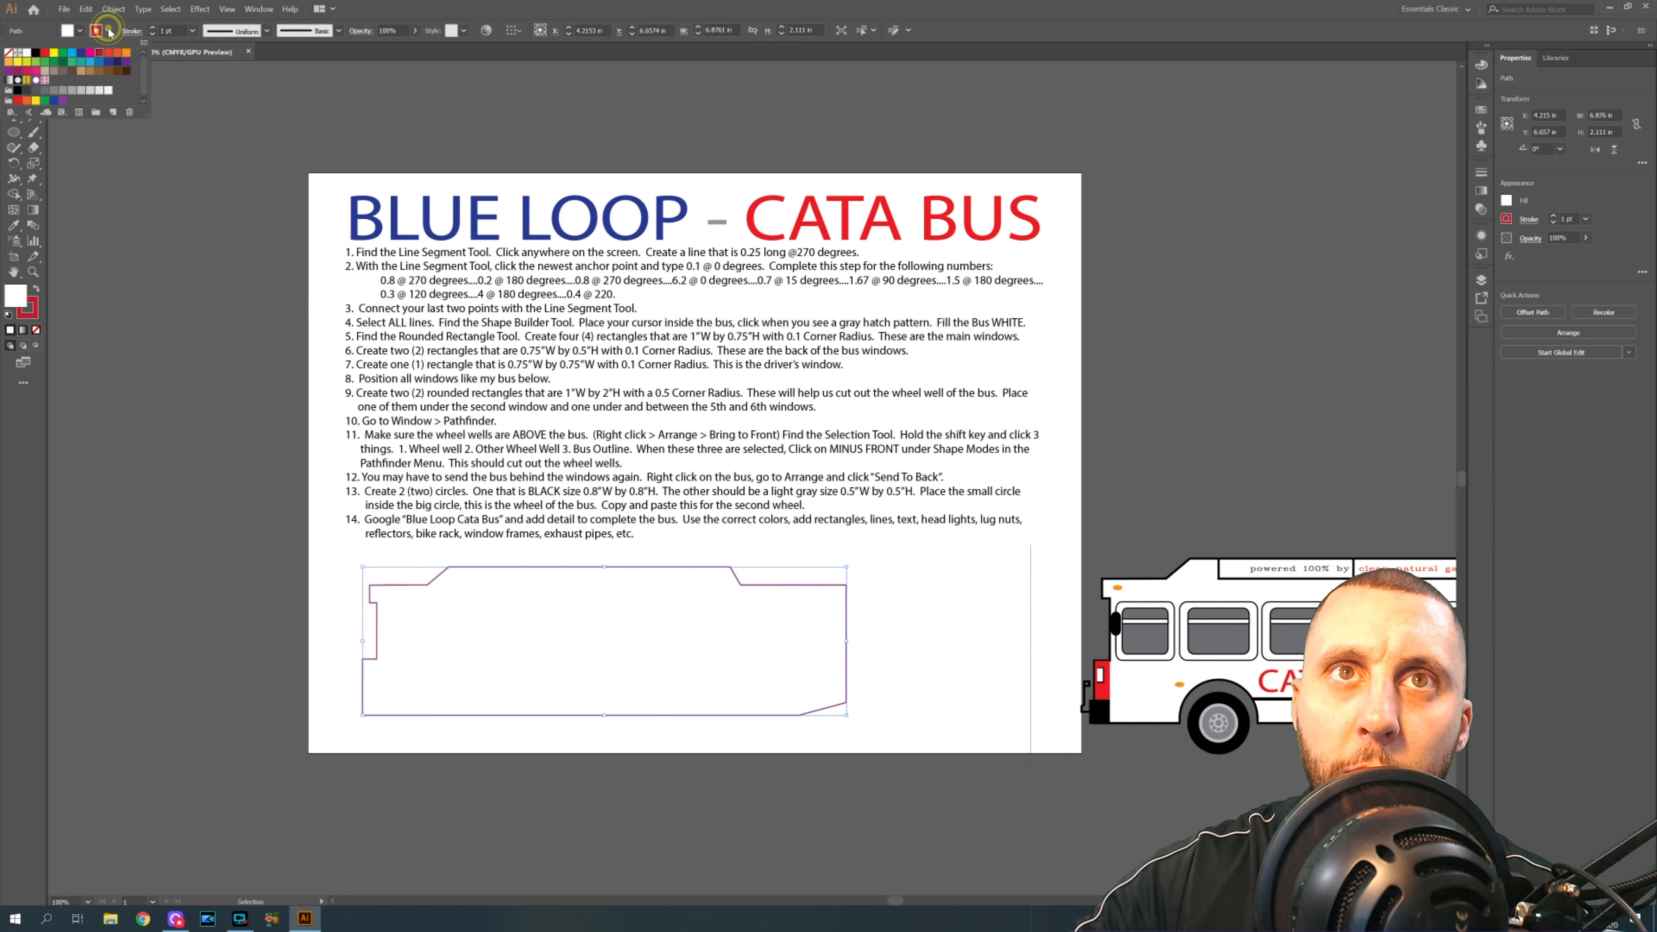
pyautogui.click(32, 53)
pyautogui.click(106, 163)
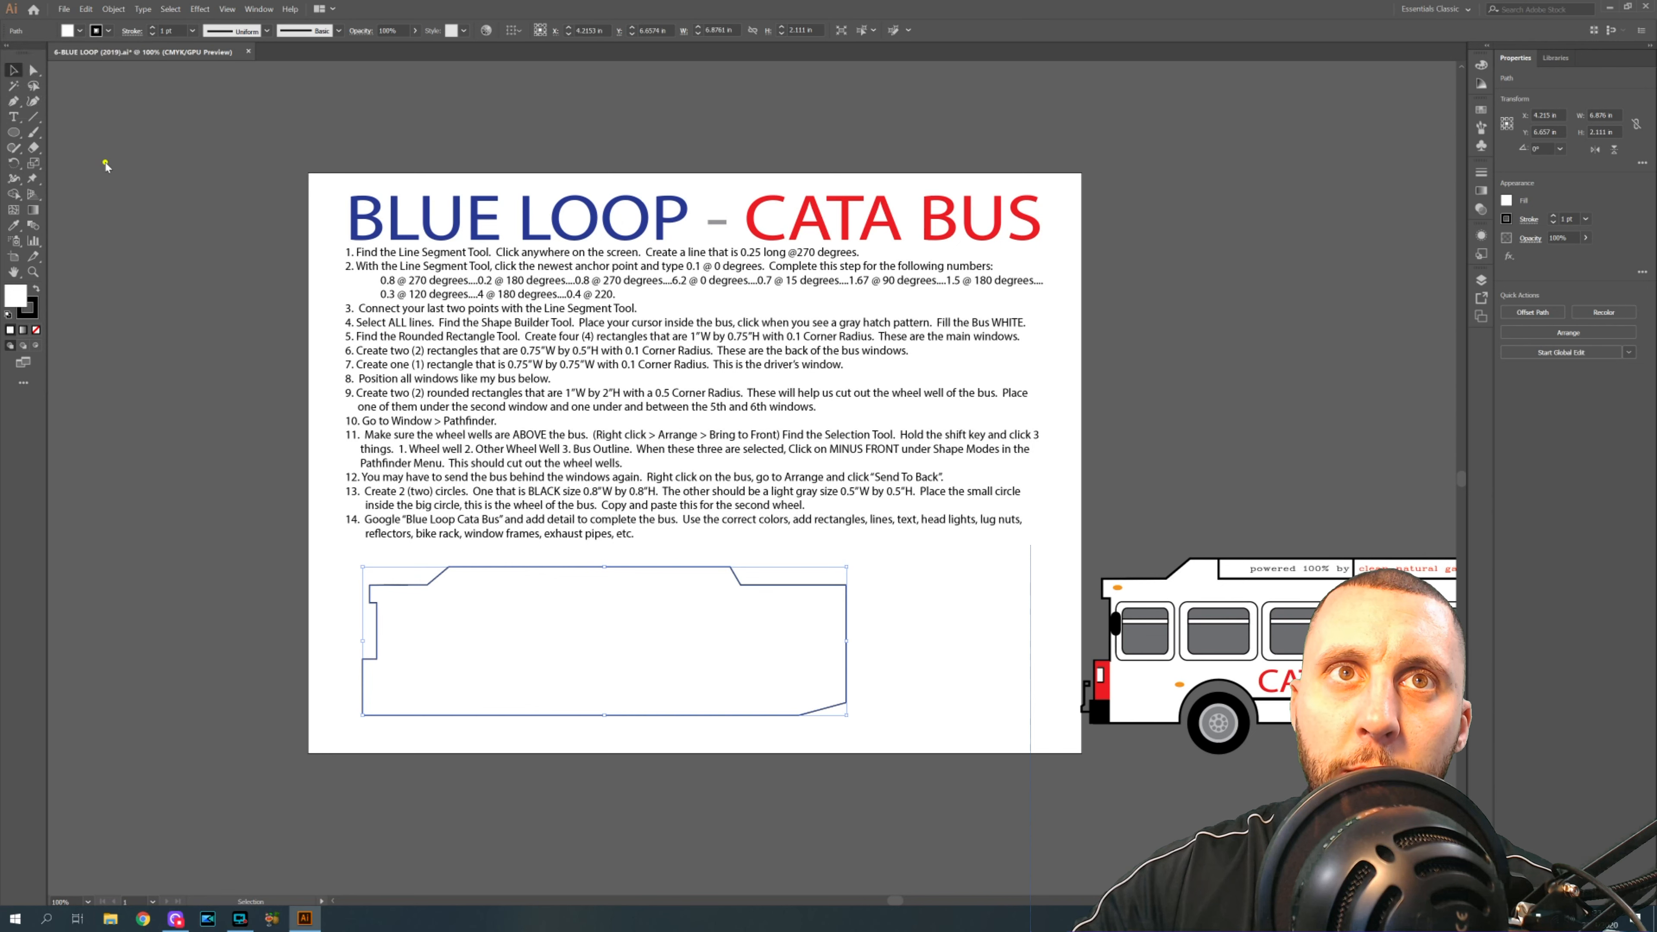
# - Create a rounded rectangle 1 in wide and 0.75 in high with a 0.1 in corner radius inside the bus outline
pyautogui.click(147, 201)
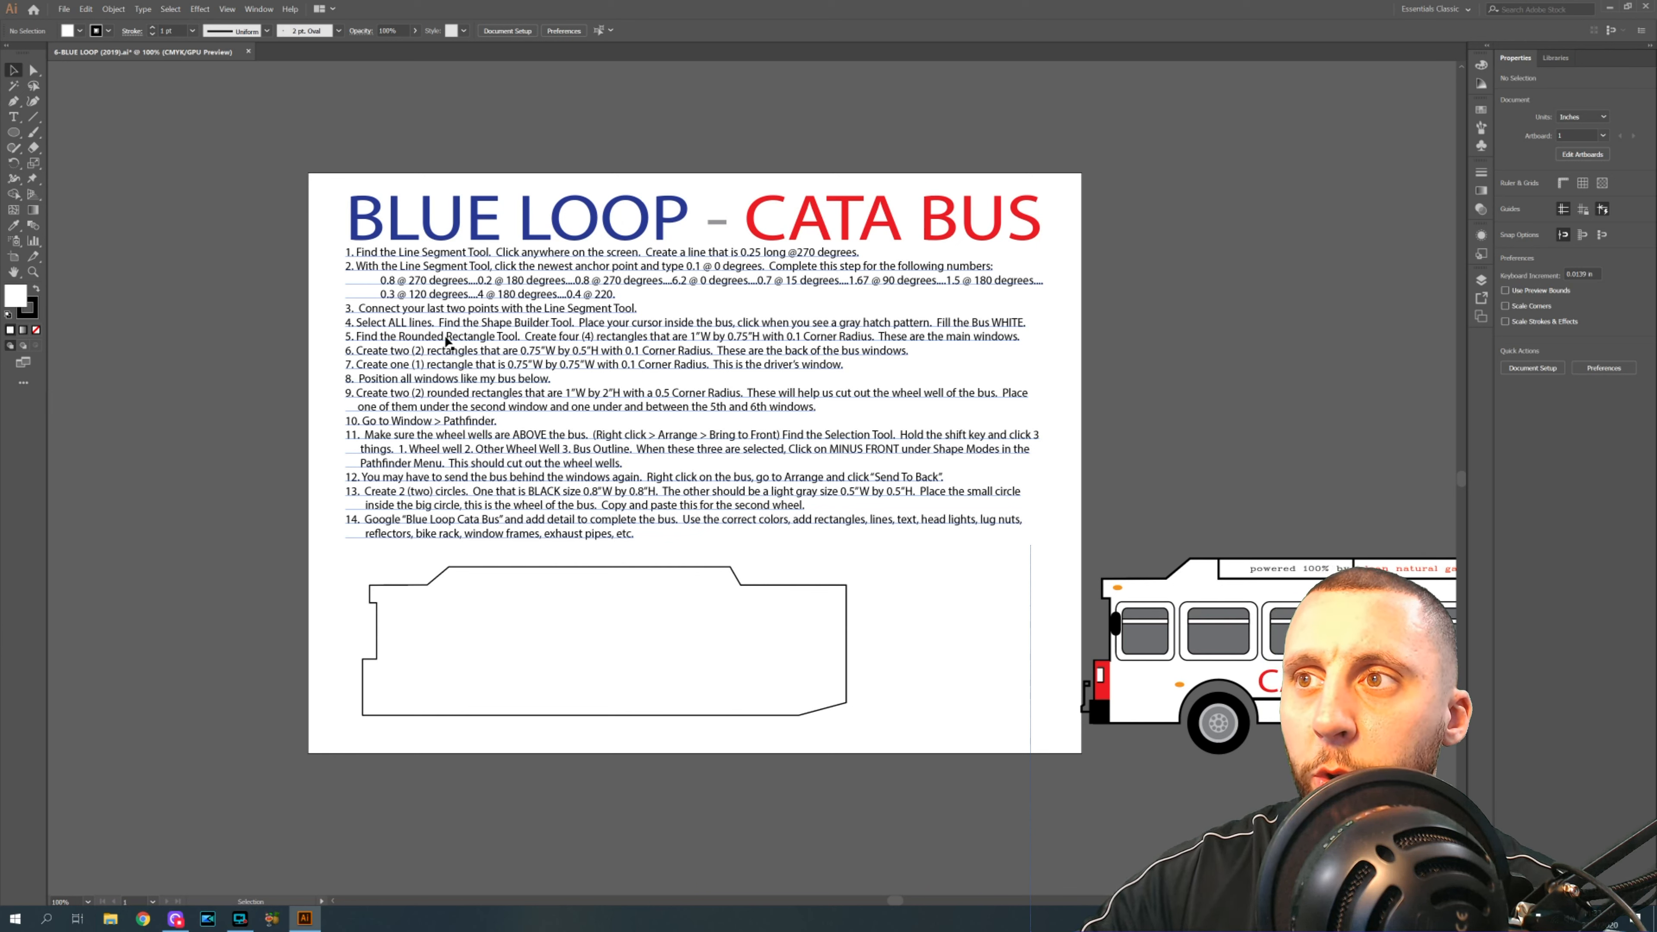
pyautogui.click(15, 133)
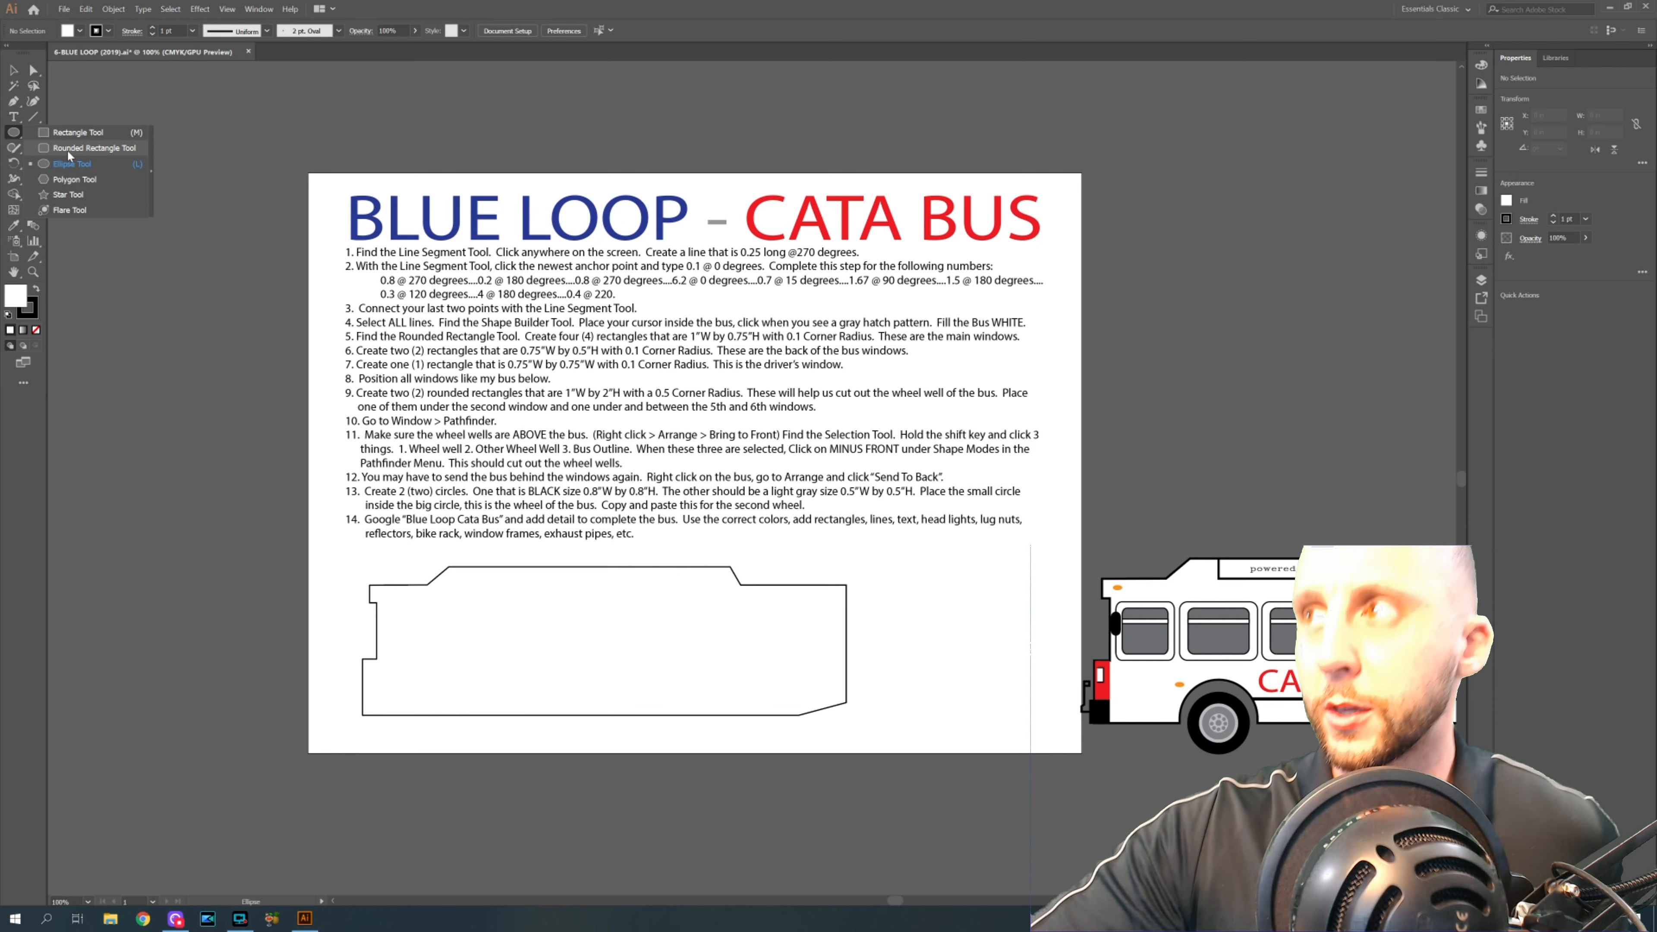
pyautogui.click(68, 149)
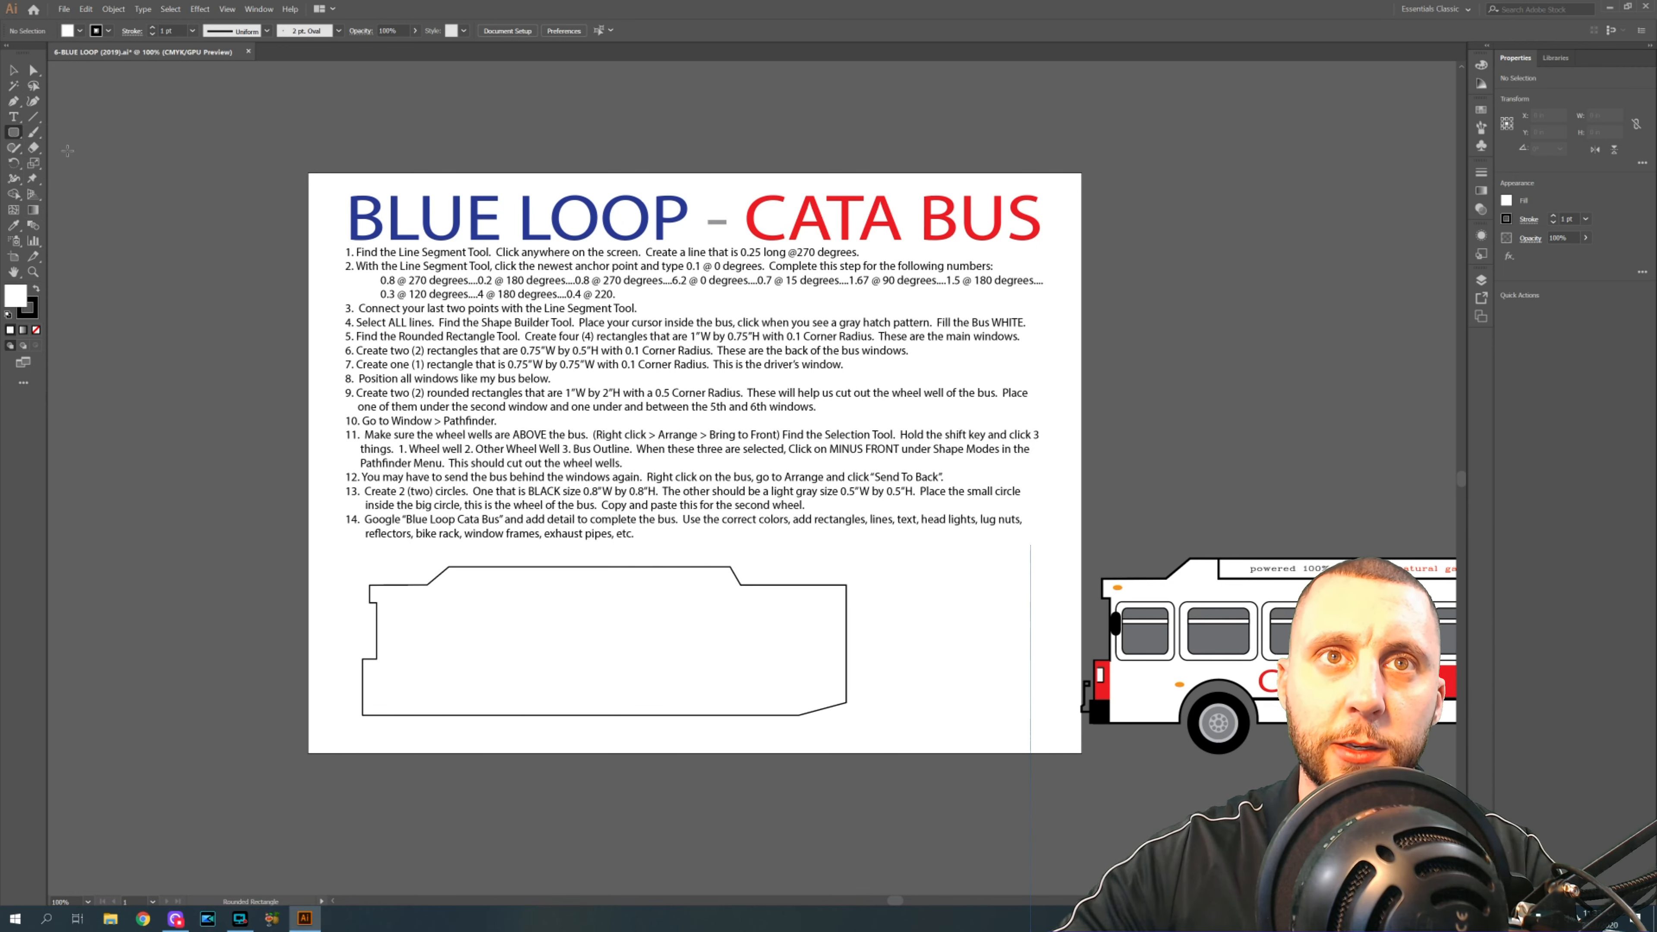
pyautogui.click(451, 635)
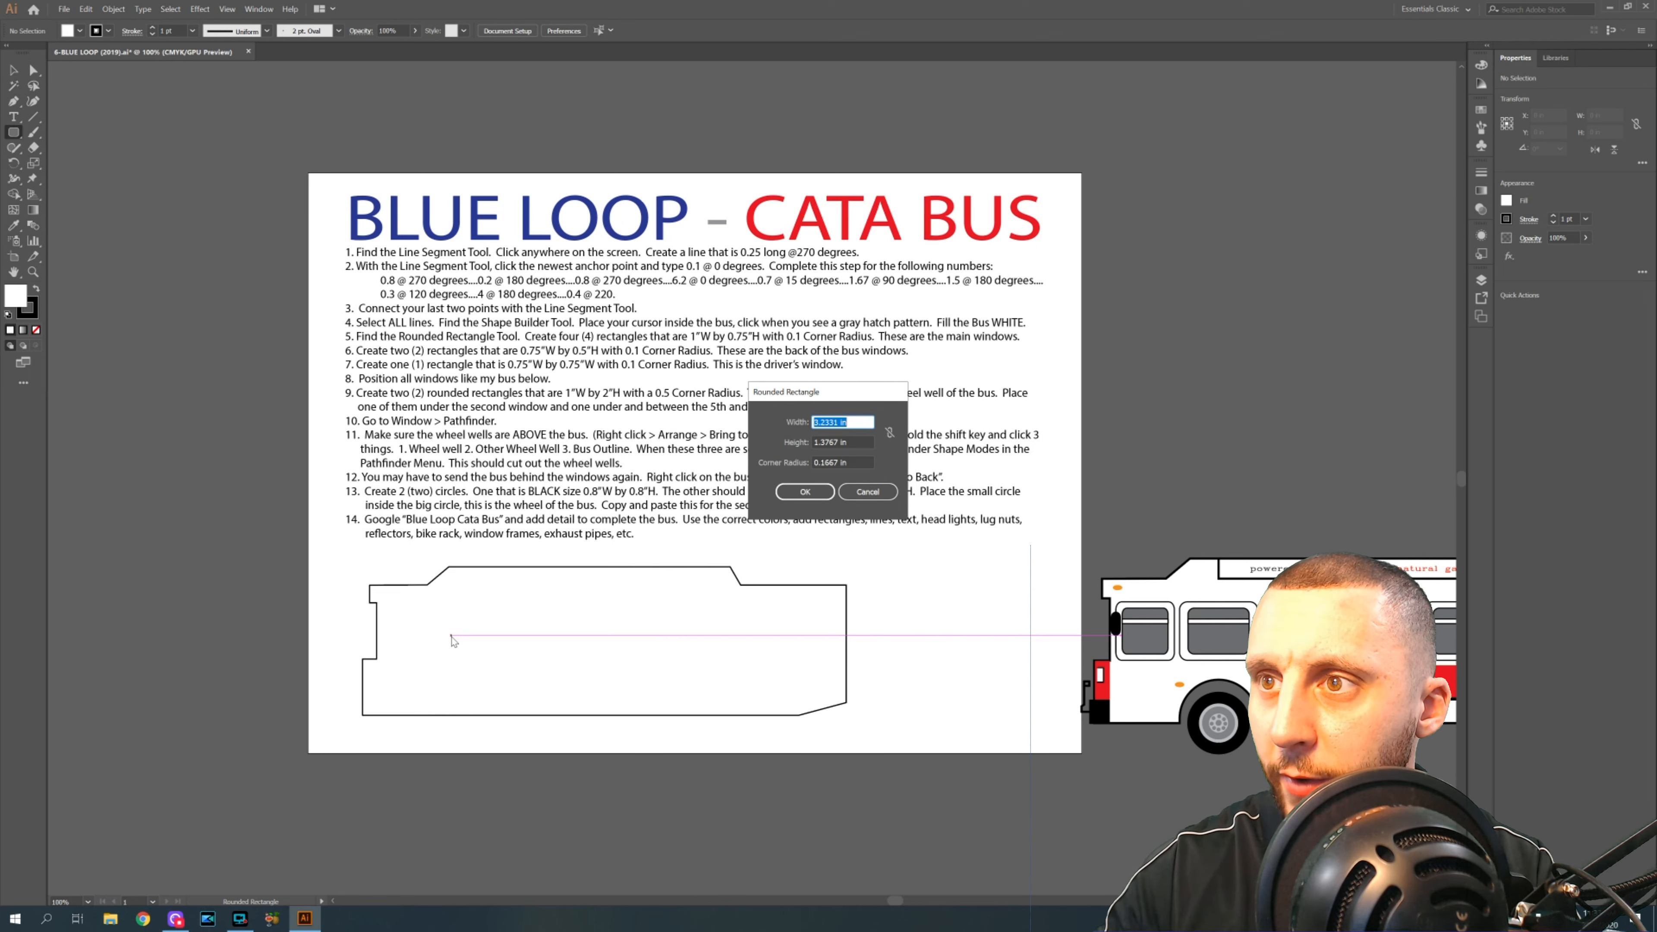
pyautogui.write('1')
pyautogui.press('Tab')
pyautogui.write('.75')
pyautogui.press('Tab')
pyautogui.write('.')
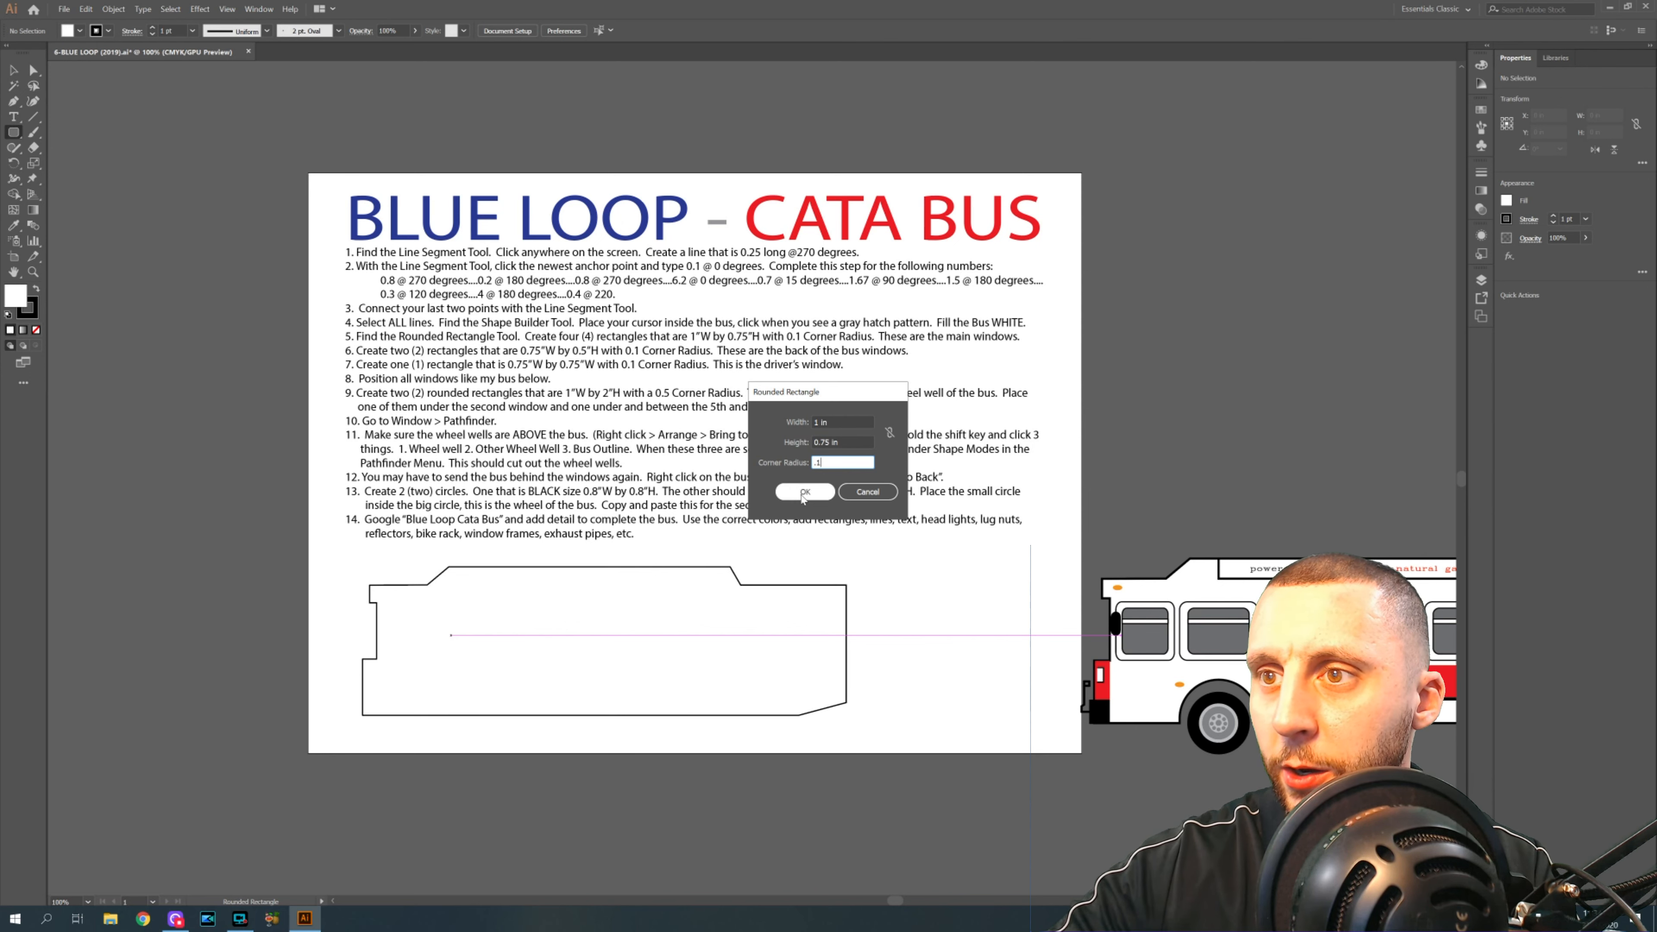
pyautogui.press('Return')
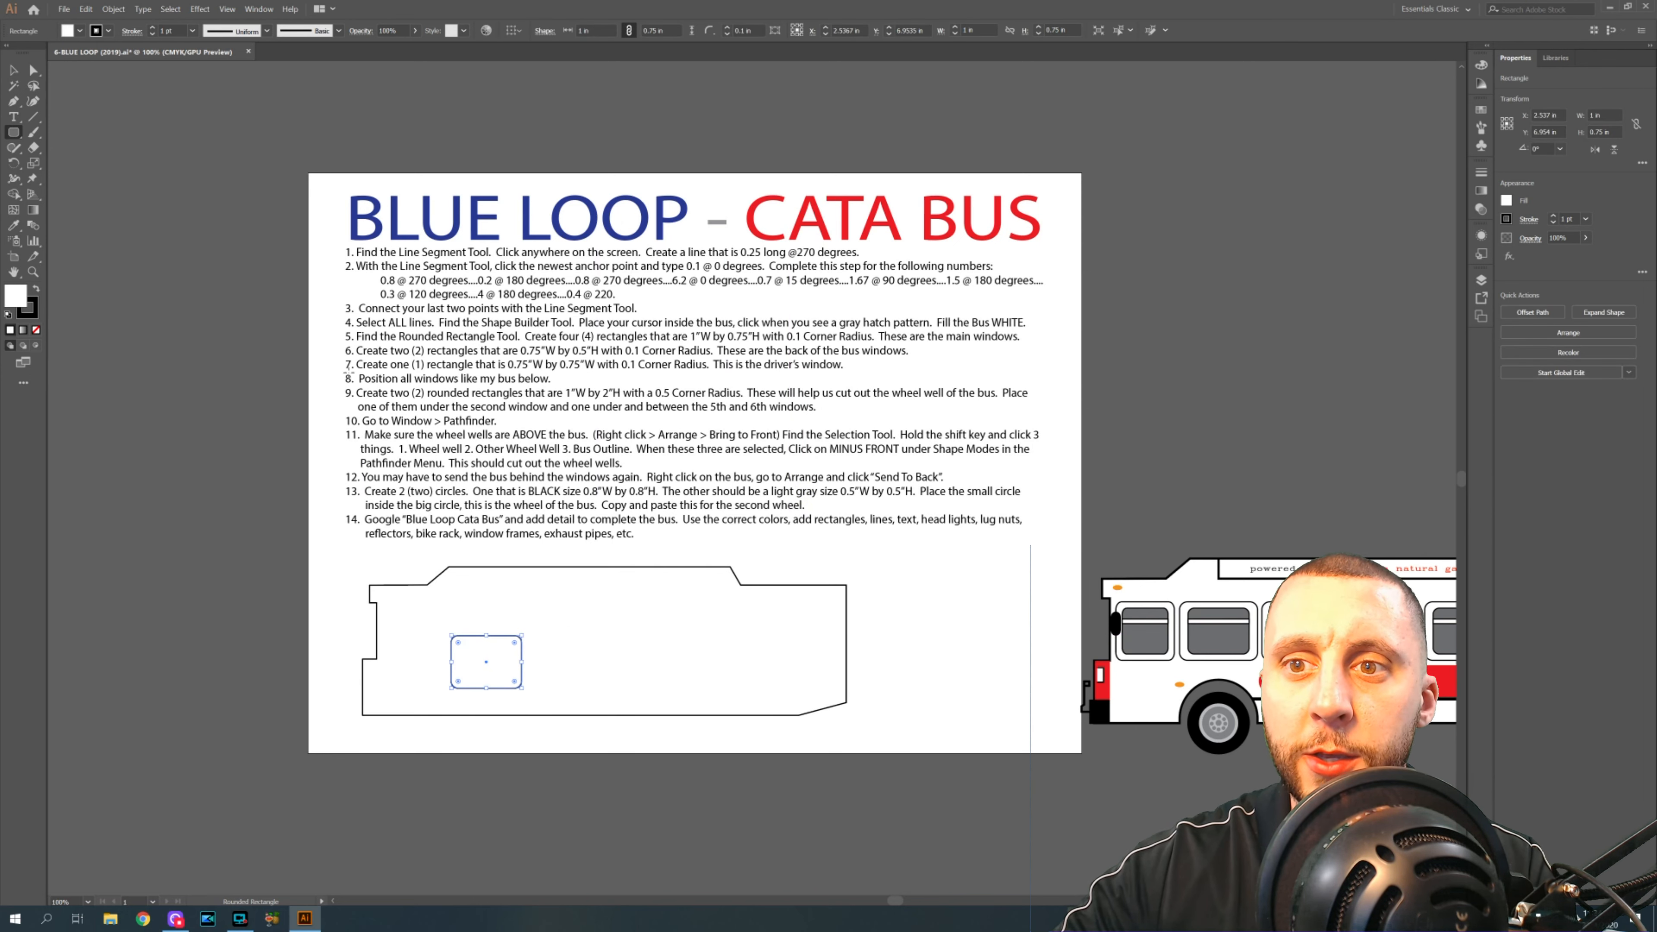
# - Shift the rounded window toward the bus roof and paste three more copies of it onto the bus
pyautogui.click(13, 70)
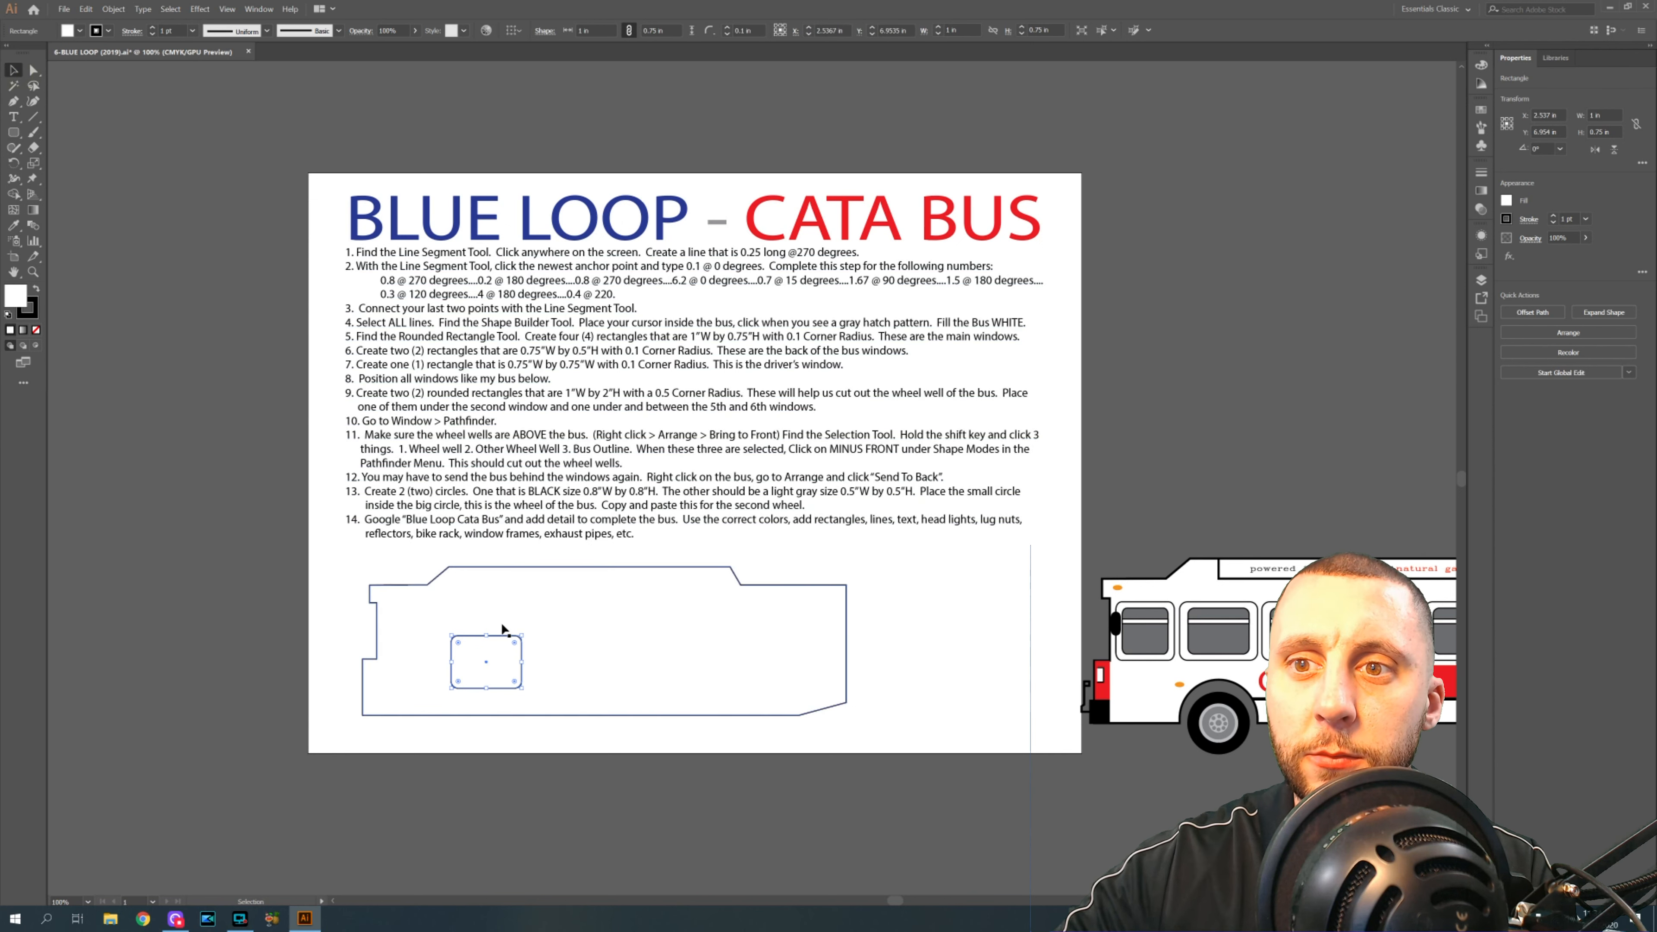
pyautogui.moveTo(498, 634); pyautogui.dragTo(489, 608)
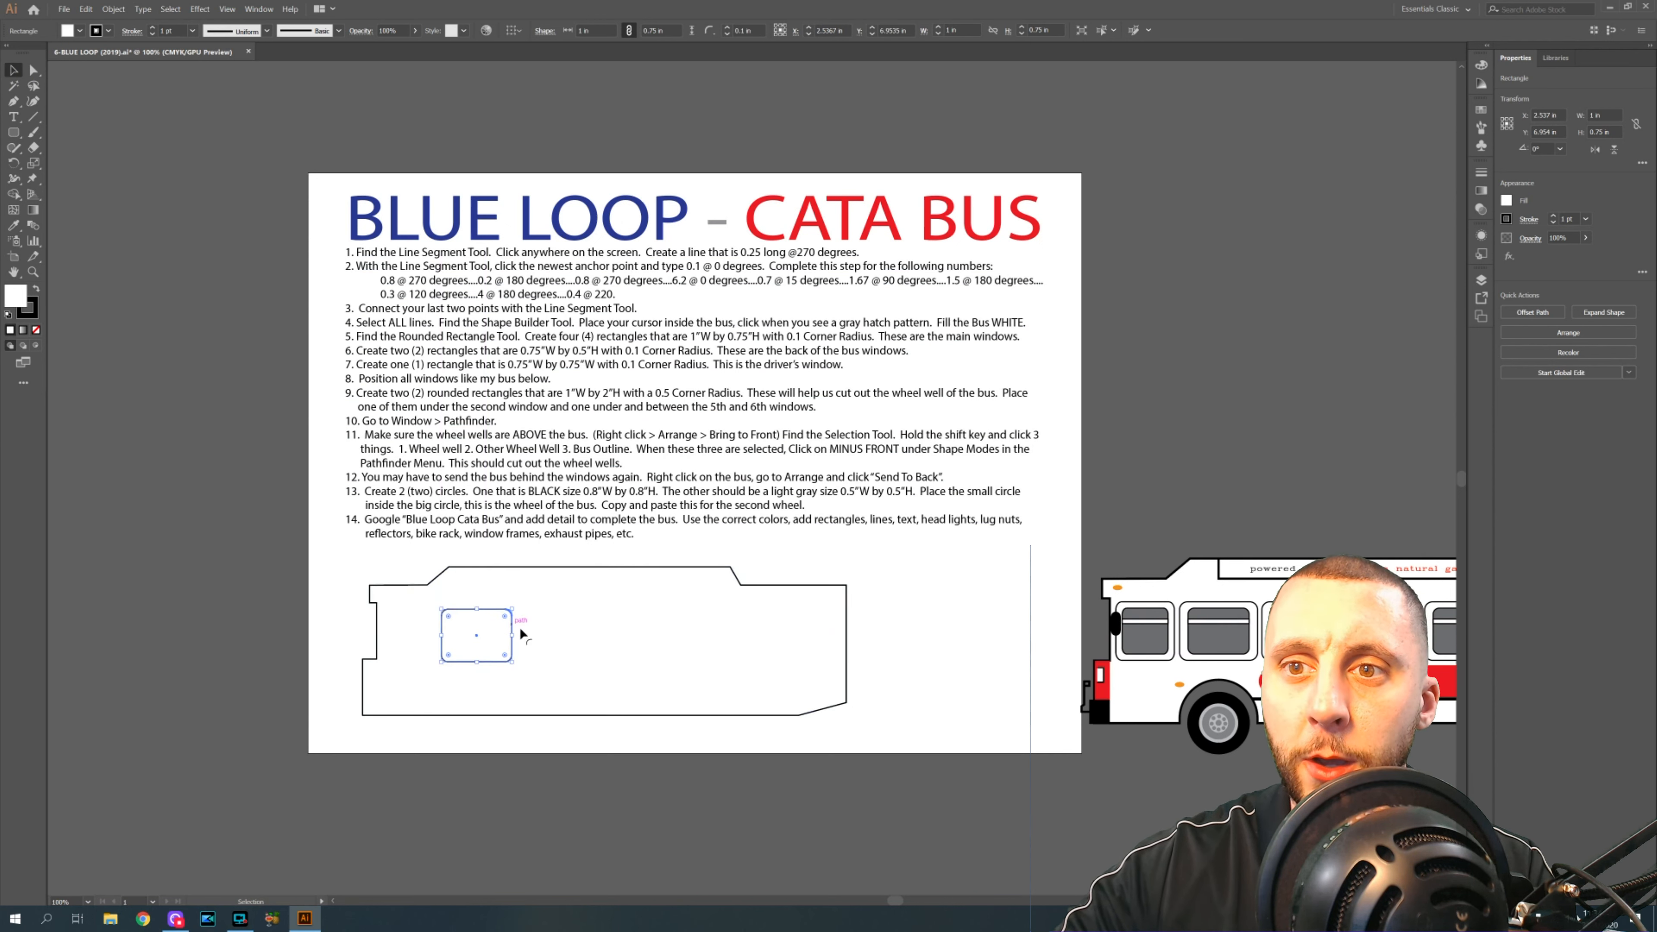
pyautogui.click(571, 627)
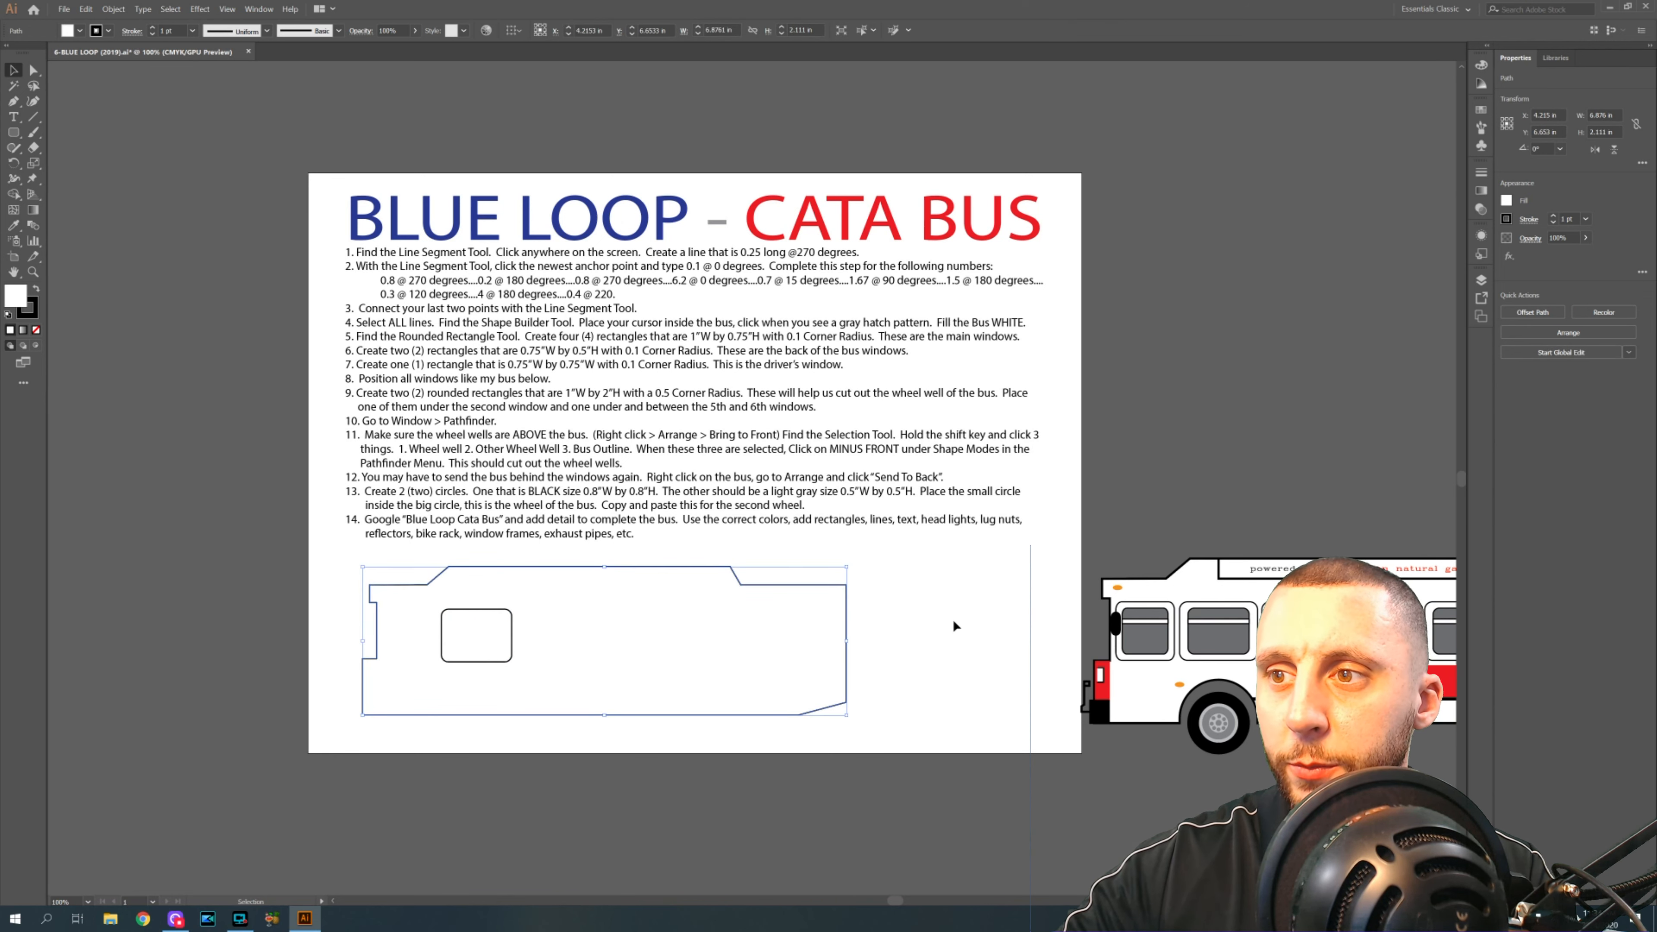
pyautogui.click(925, 595)
pyautogui.hotkey('ctrl', 'v')
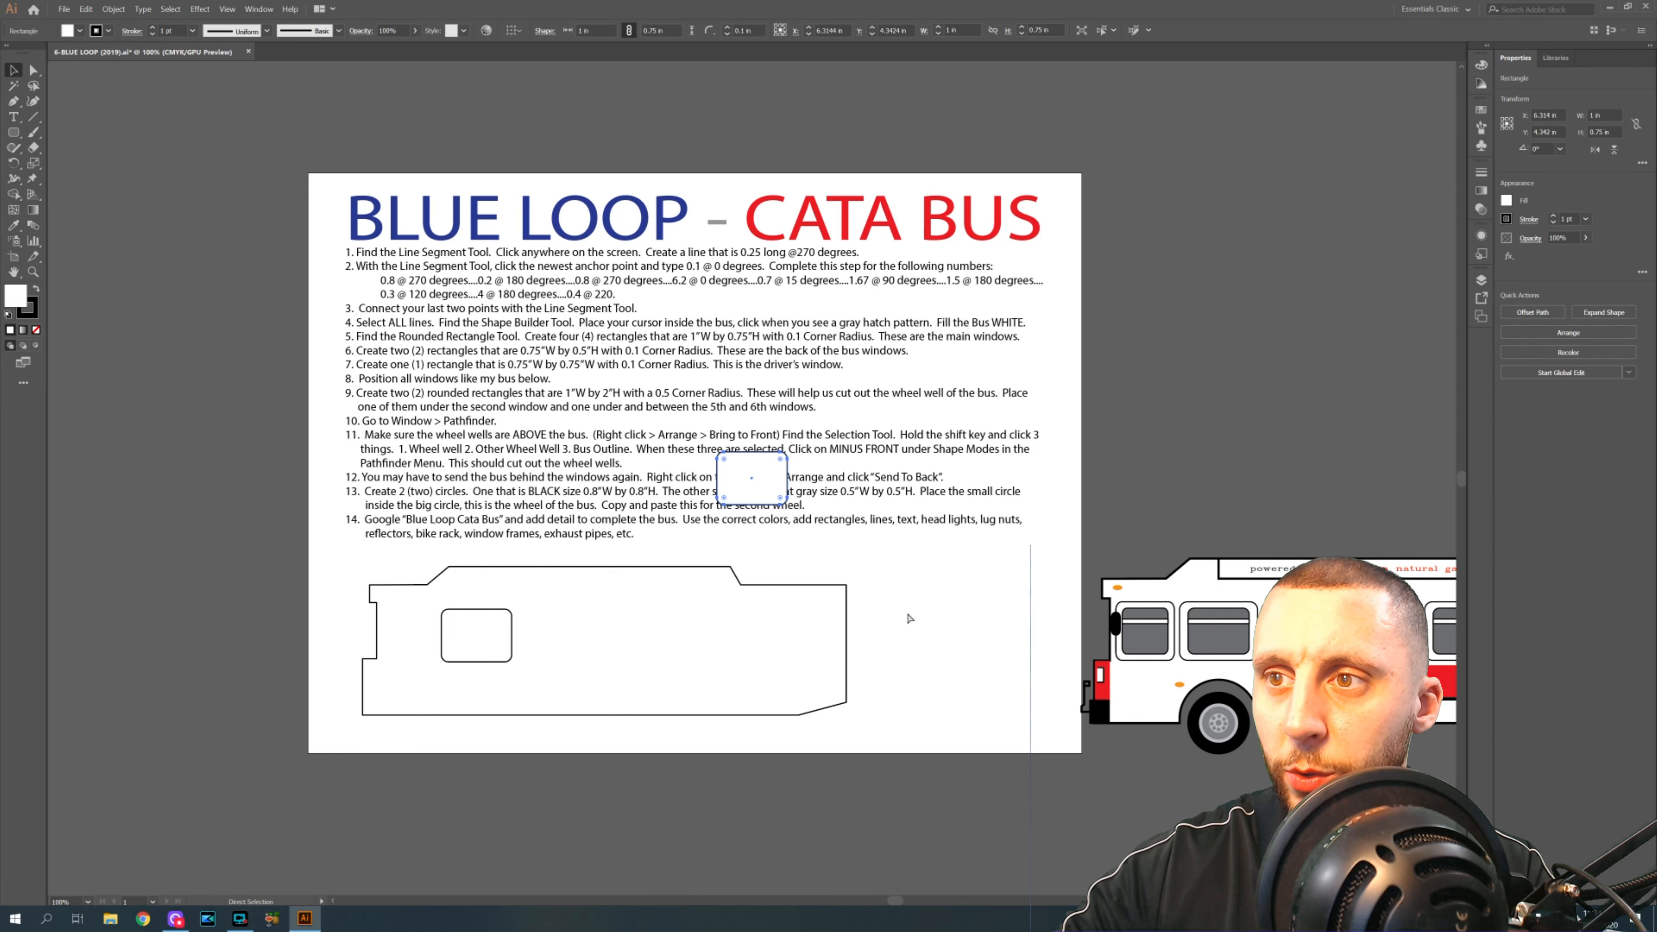
pyautogui.moveTo(745, 489); pyautogui.dragTo(570, 653)
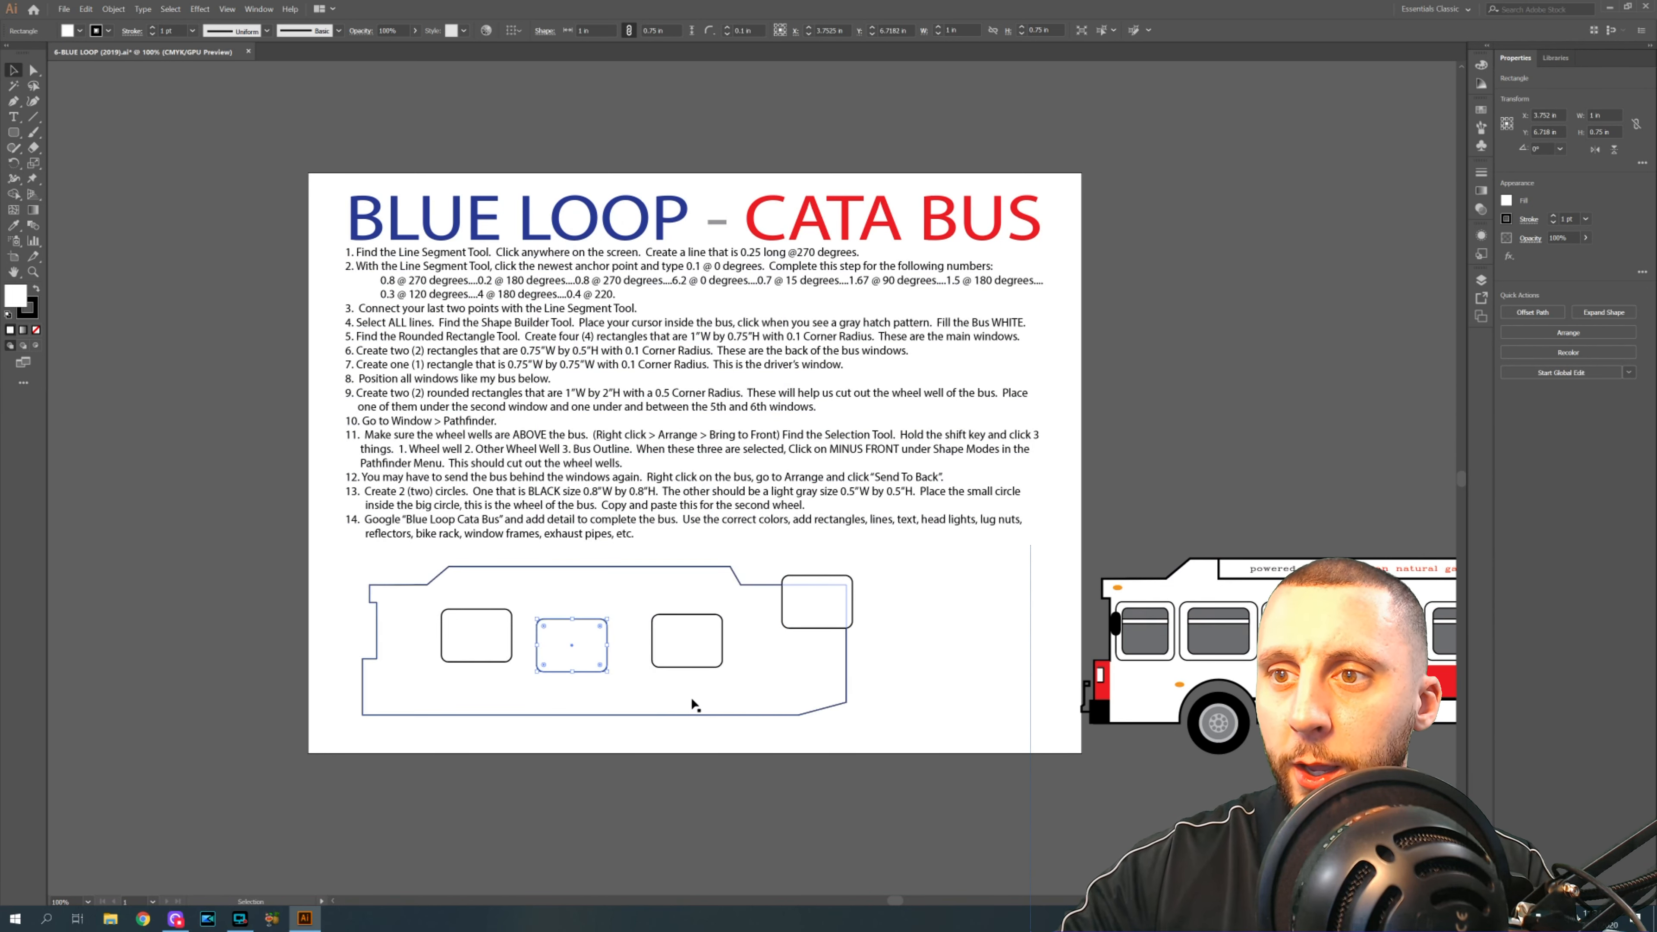
# - Arrange the four main windows side by side in an evenly spaced row below the roof, following the reference bus
pyautogui.moveTo(893, 896); pyautogui.dragTo(905, 897)
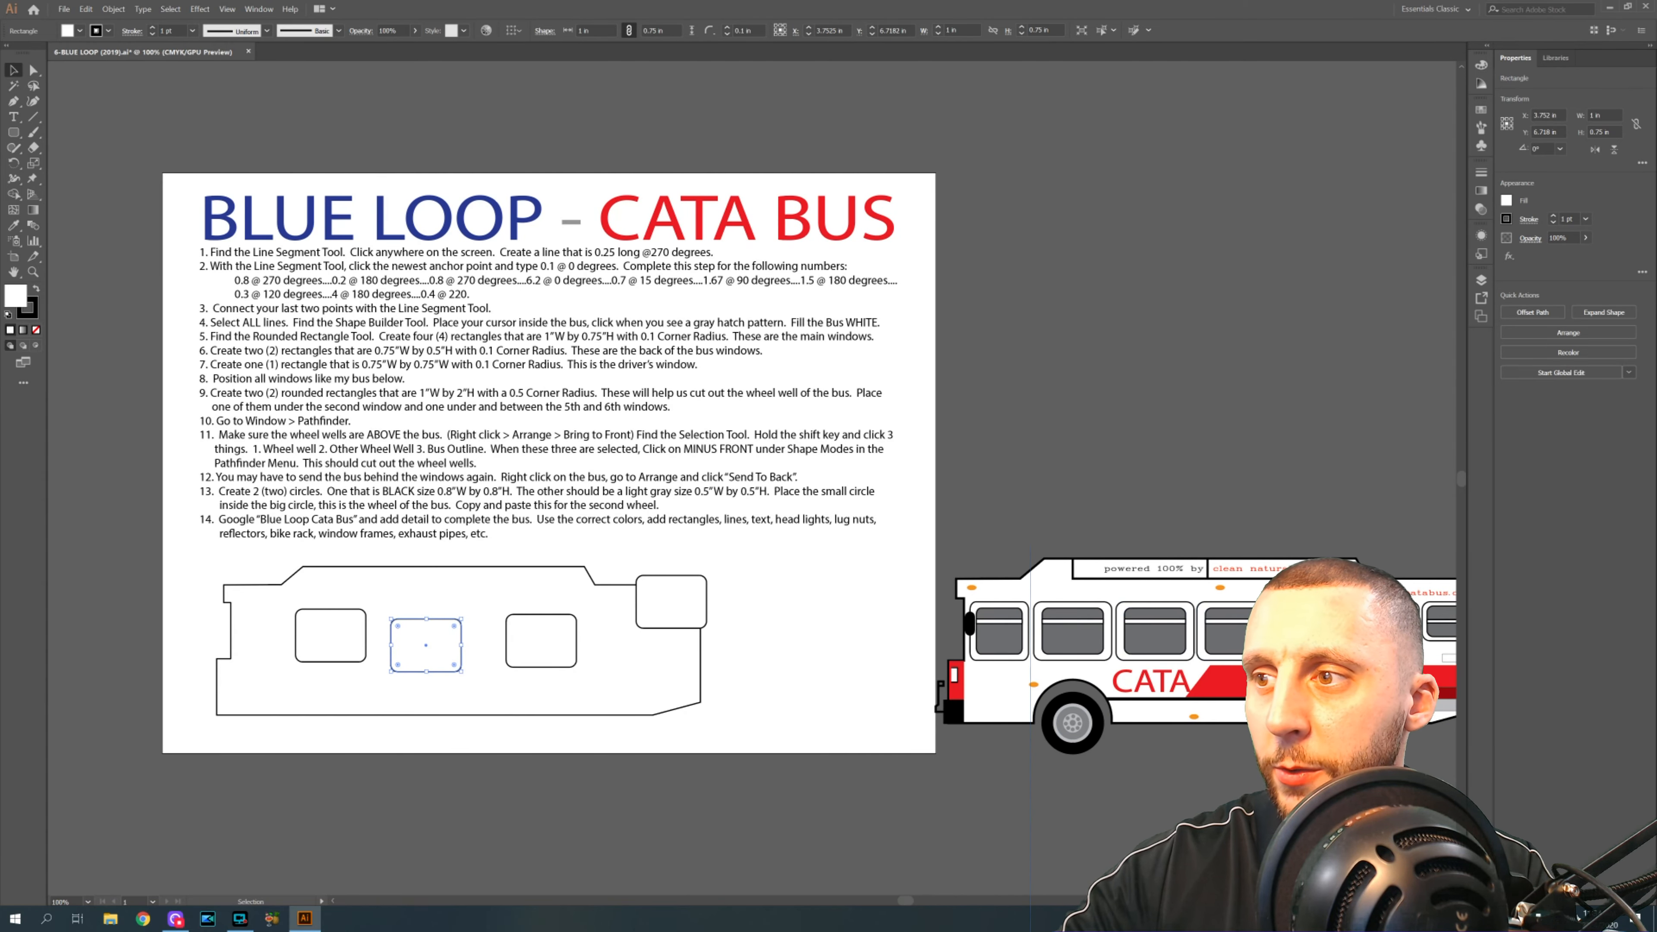
pyautogui.moveTo(534, 635); pyautogui.dragTo(518, 616)
pyautogui.moveTo(663, 598); pyautogui.dragTo(594, 620)
pyautogui.moveTo(442, 639); pyautogui.dragTo(467, 615)
pyautogui.moveTo(594, 620); pyautogui.dragTo(591, 618)
pyautogui.moveTo(346, 649); pyautogui.dragTo(393, 632)
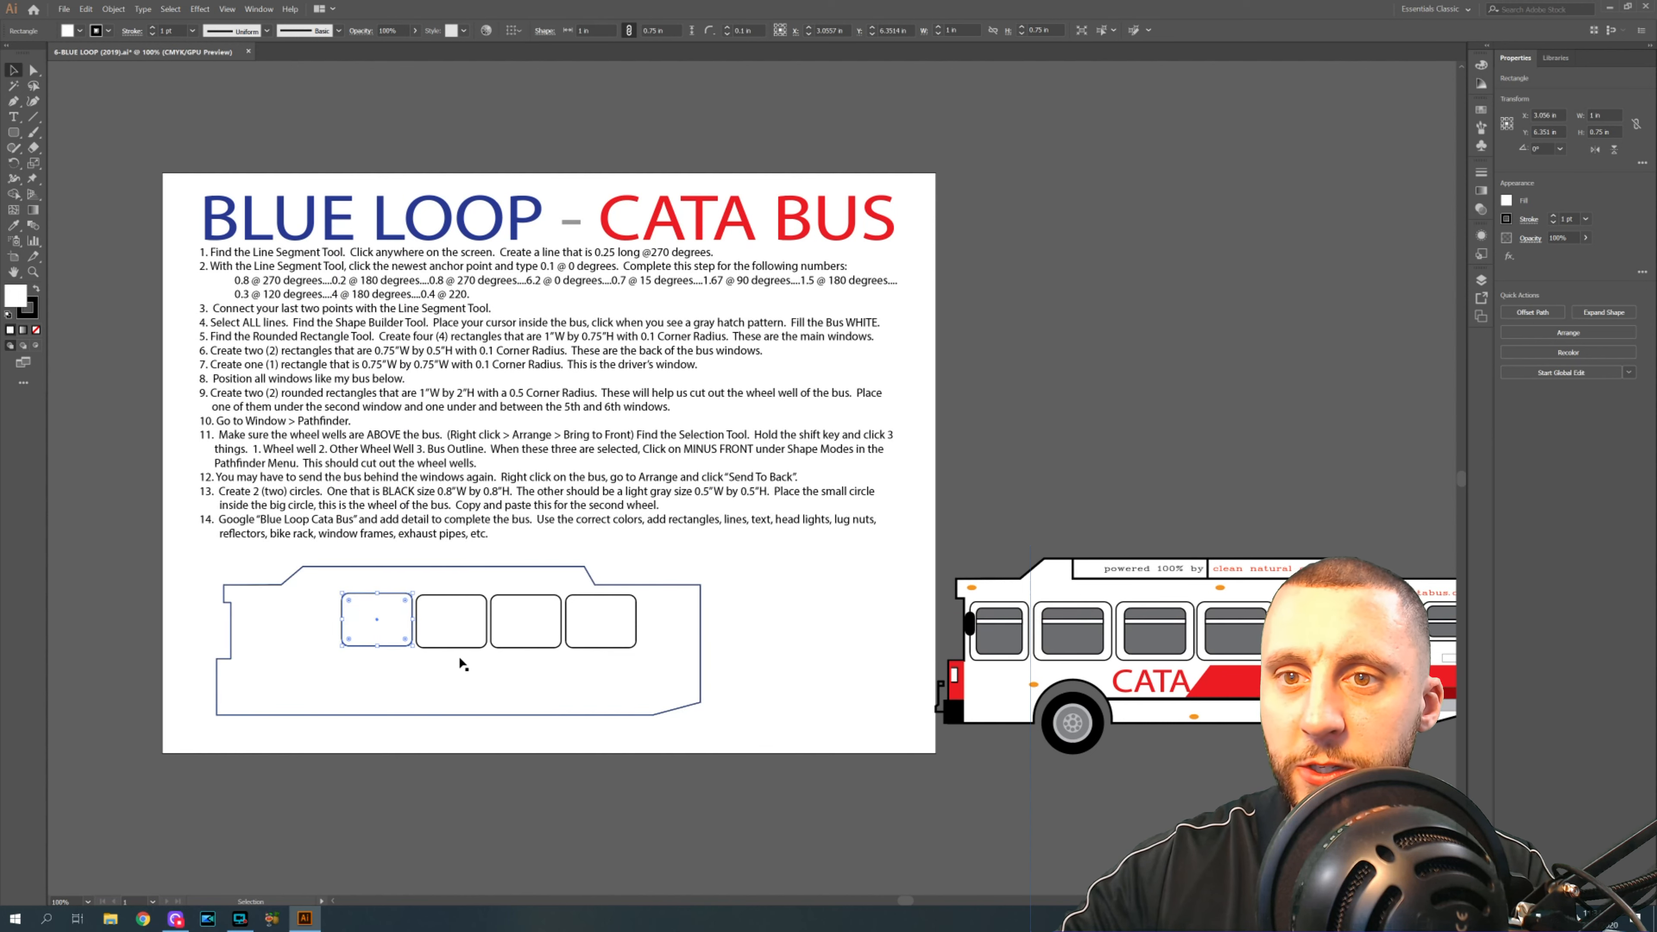
pyautogui.click(767, 629)
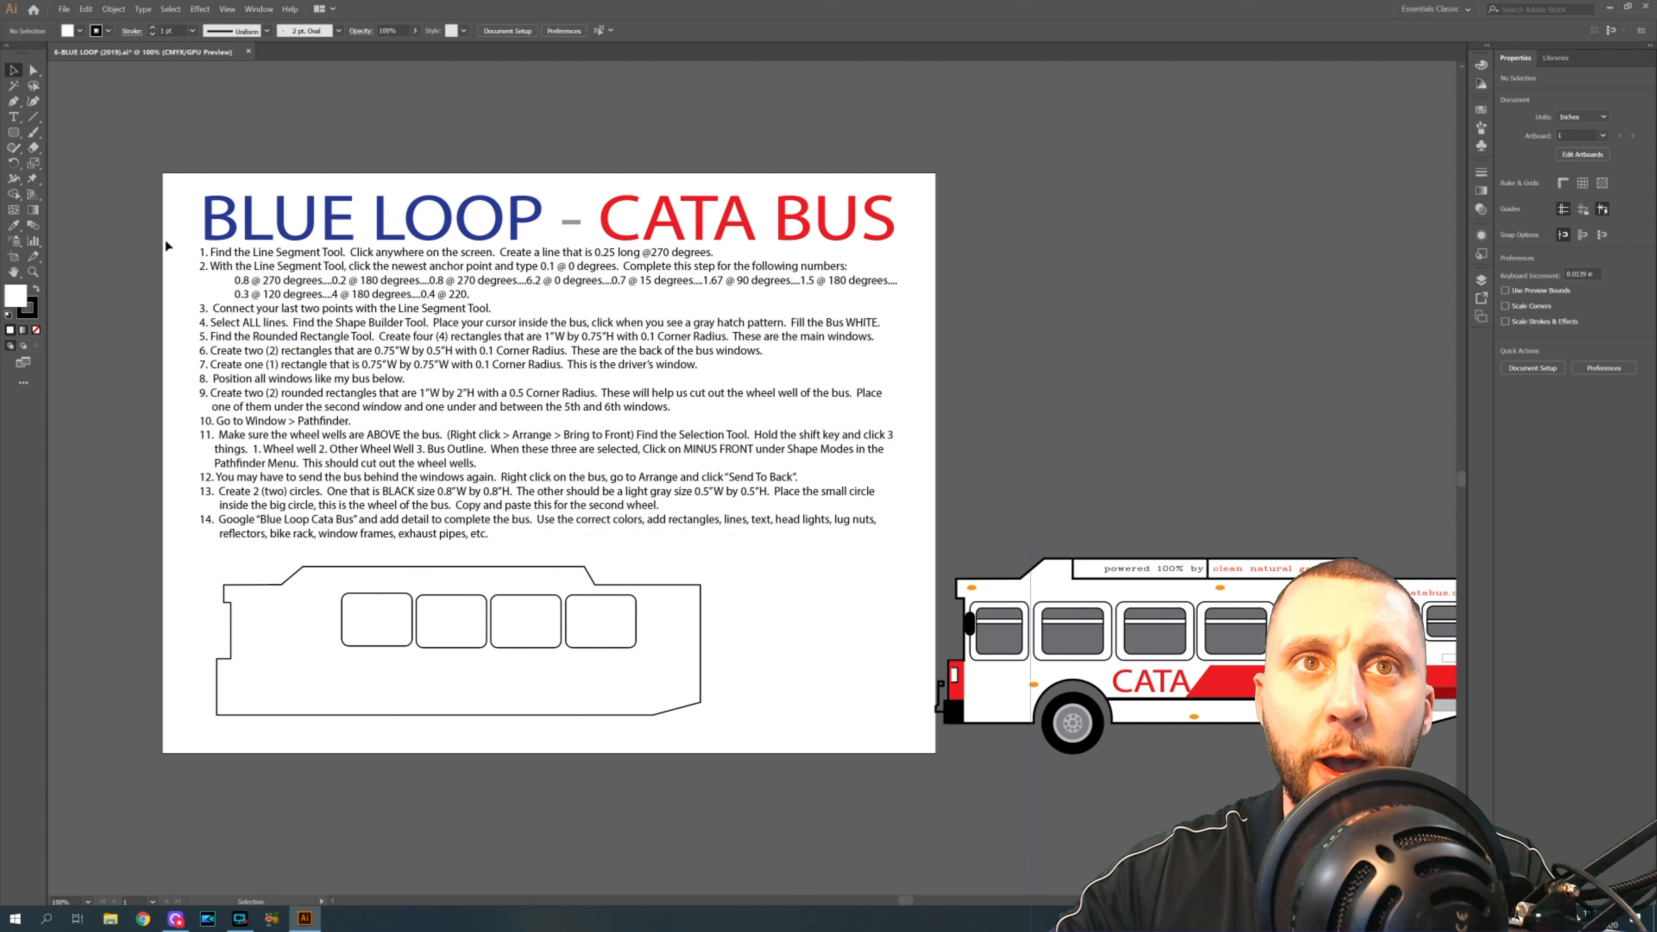
# - Create a plain rectangle 0.75 in wide and 0.5 in high on the blank area beside the bus
pyautogui.moveTo(13, 132); pyautogui.dragTo(71, 132)
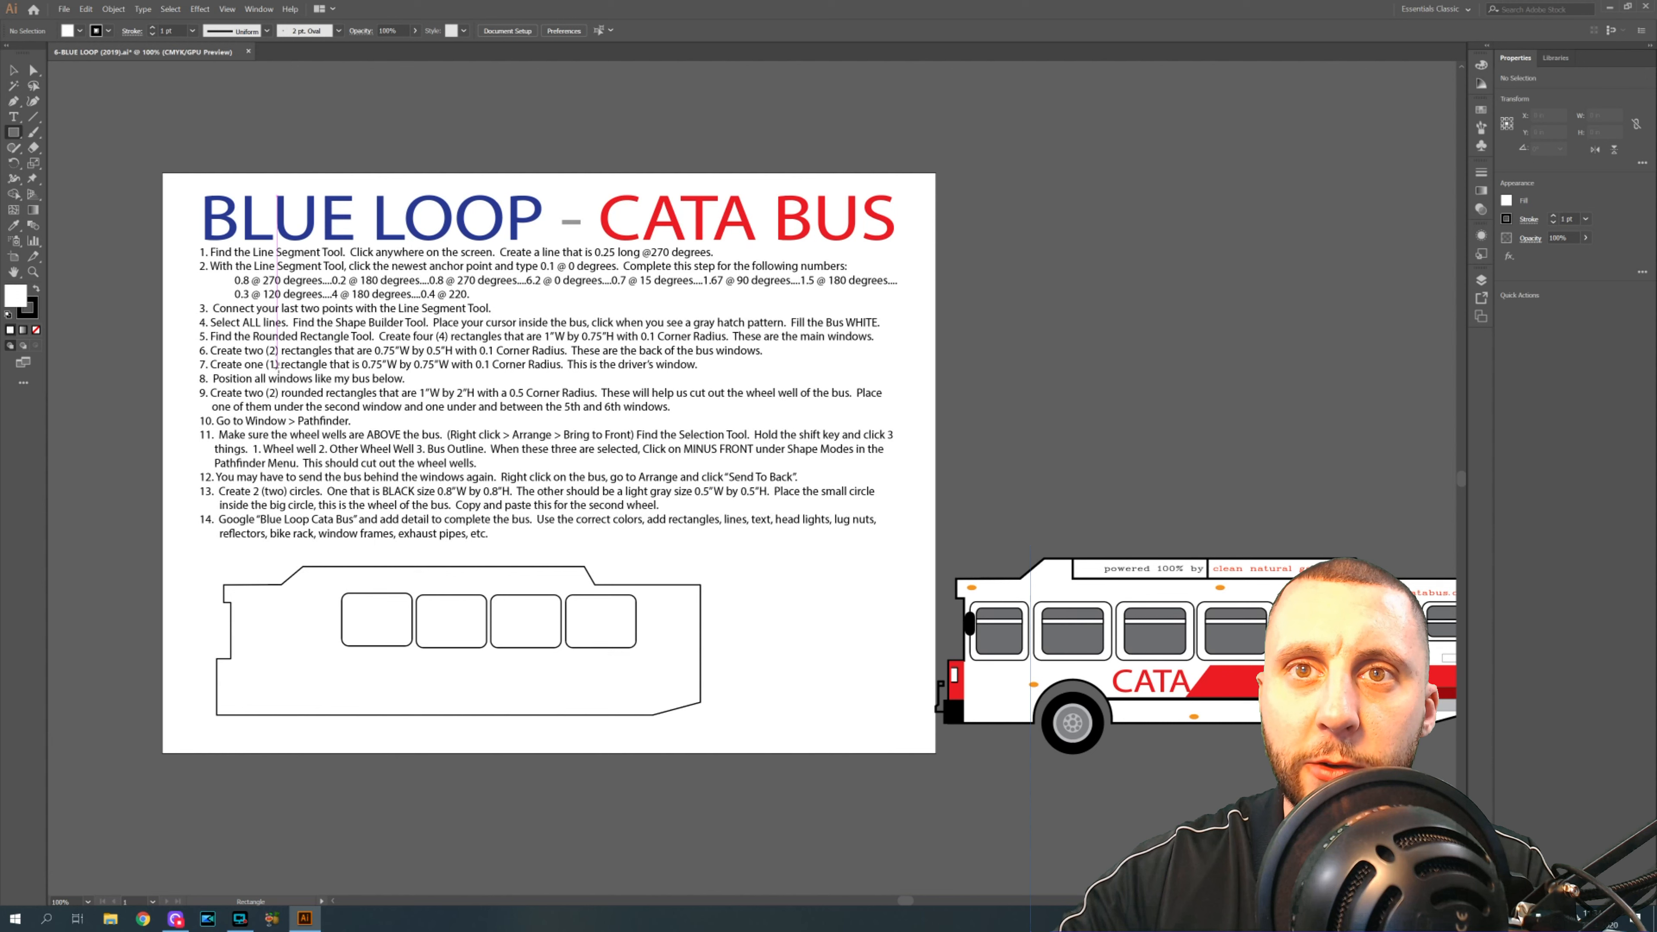
pyautogui.click(799, 582)
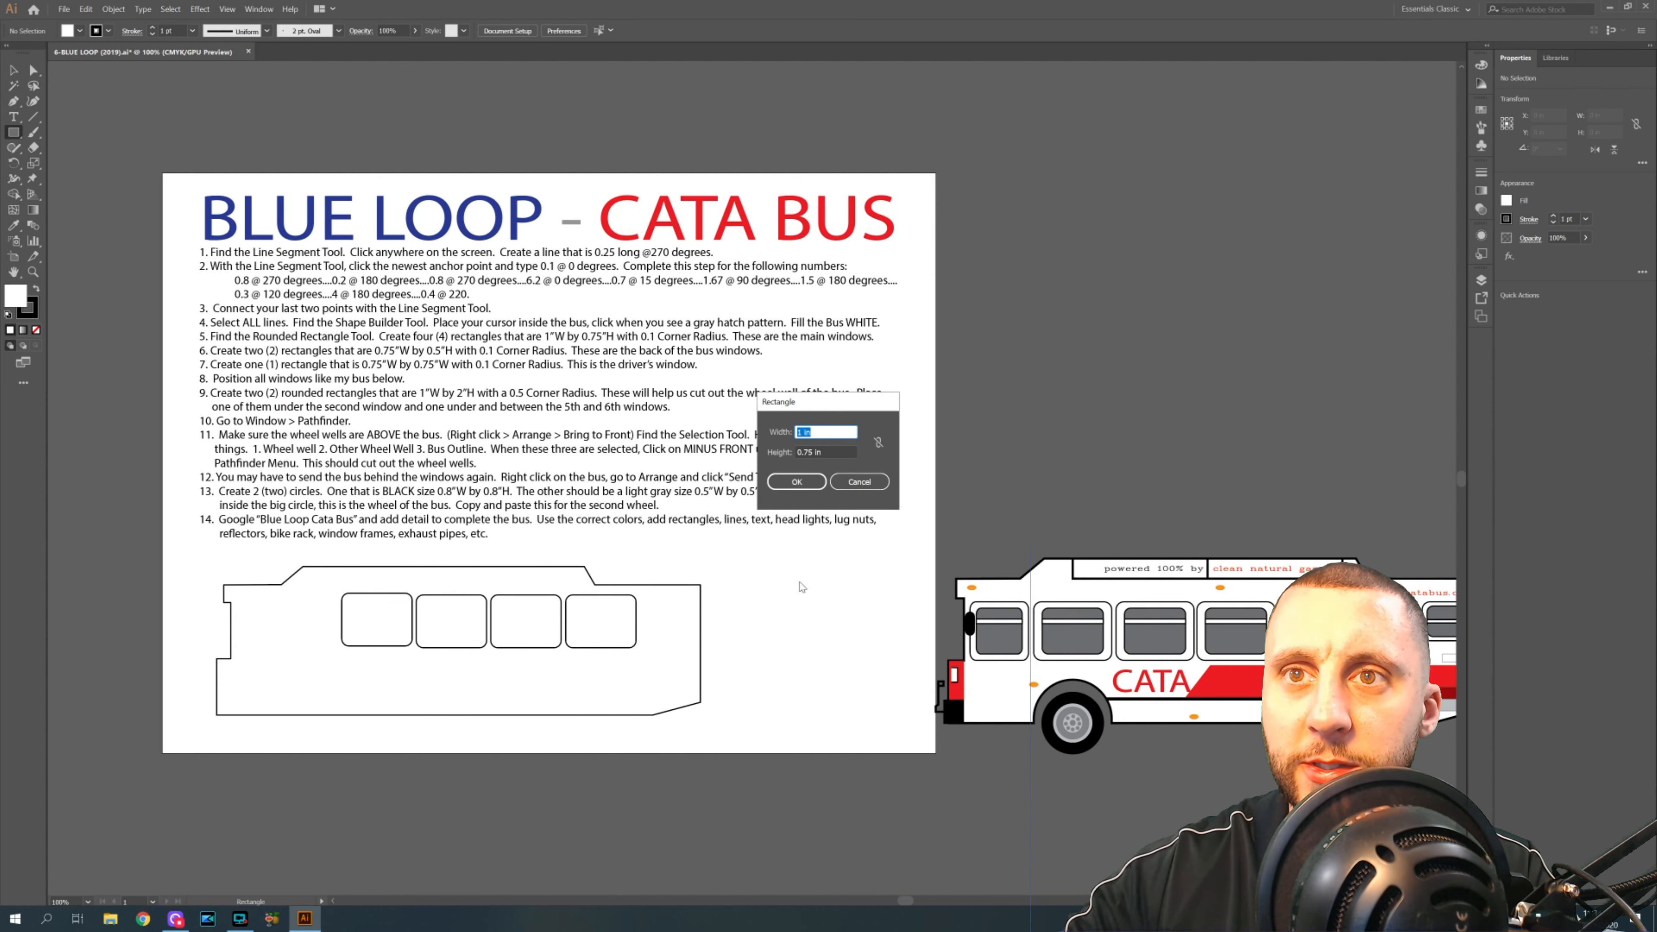
pyautogui.write('.75')
pyautogui.press('Tab')
pyautogui.write('.5')
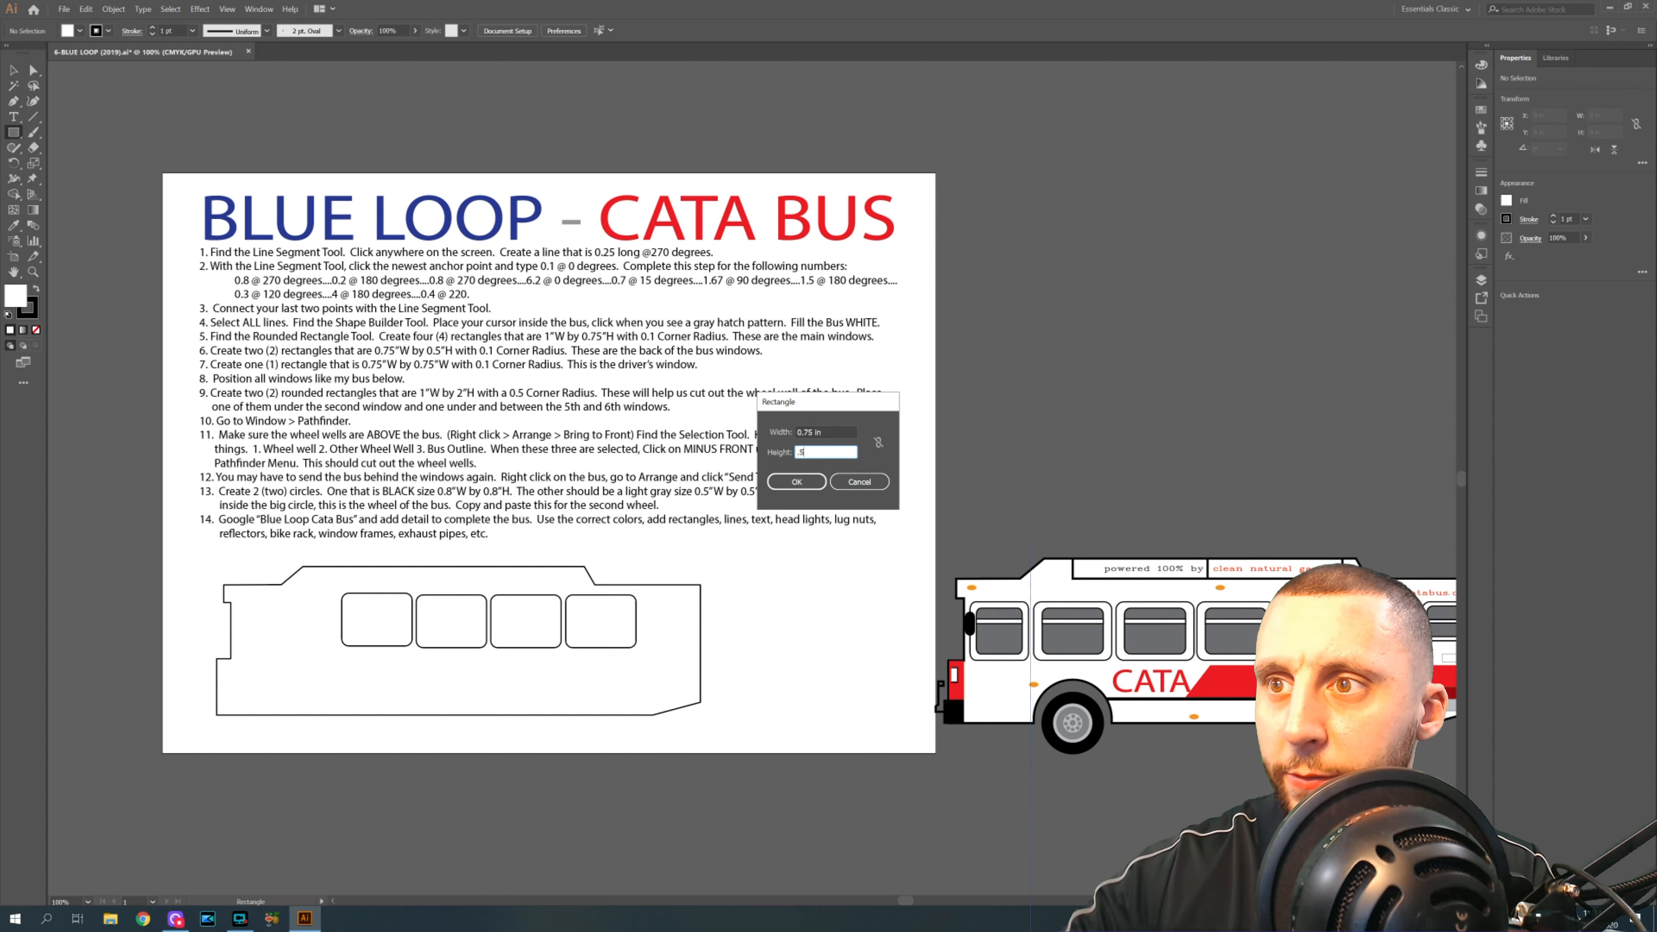
pyautogui.click(796, 482)
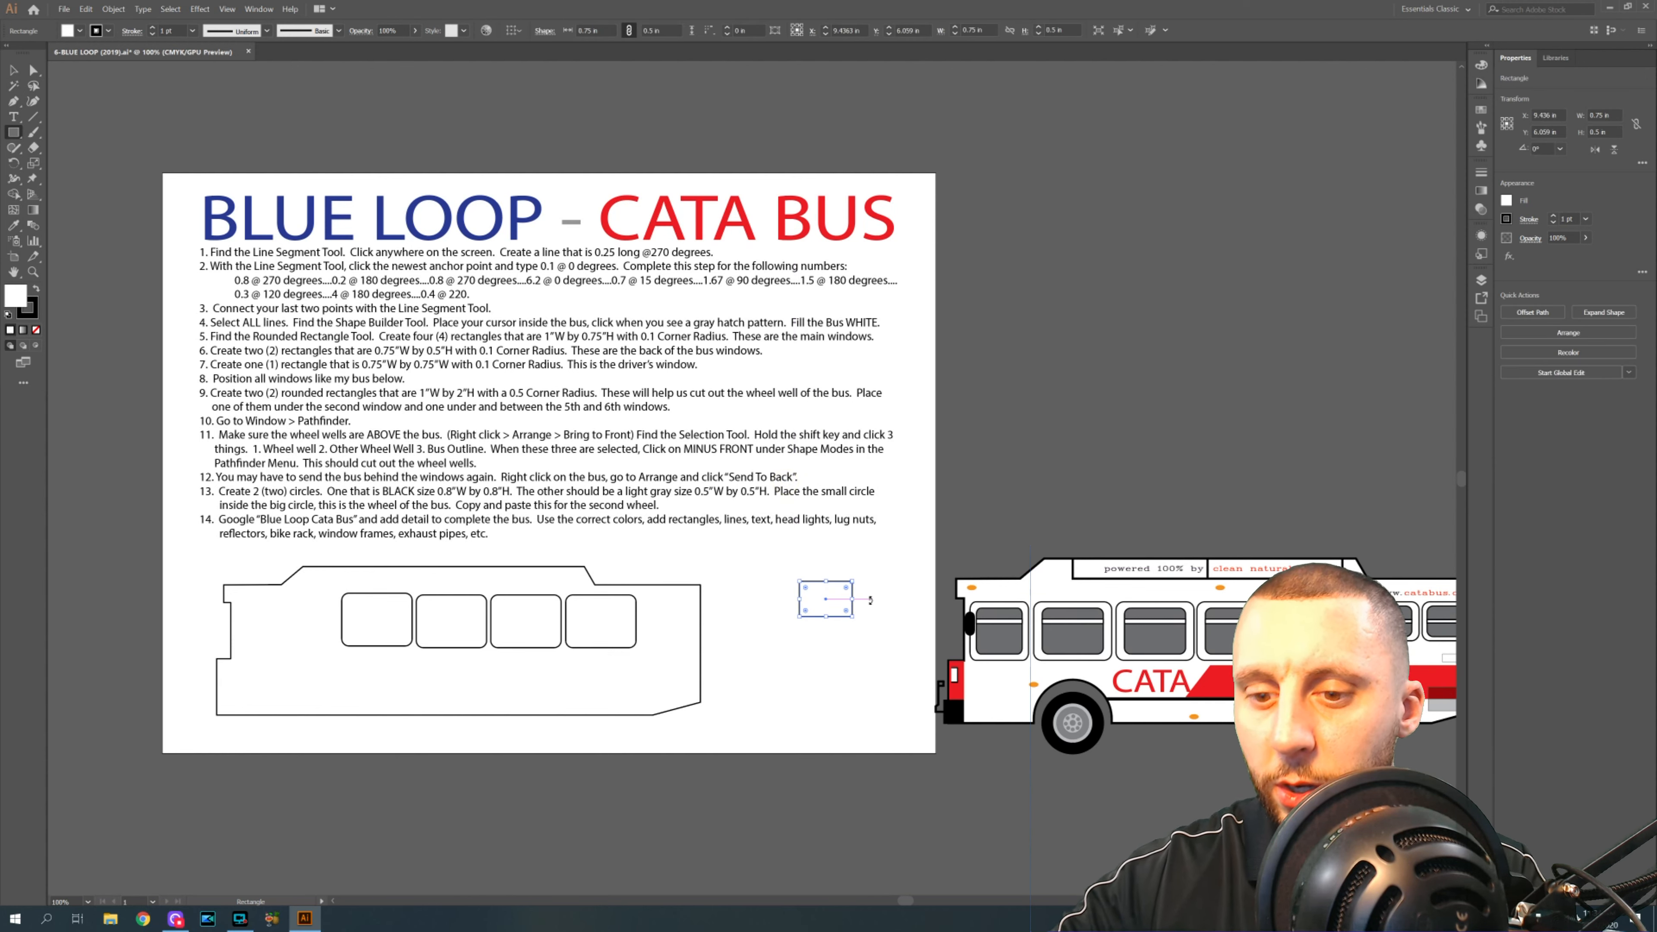
# - Duplicate the 0.75 by 0.5 in plain rectangle and place the copy between the bus and the original
pyautogui.hotkey('ctrl', 'c')
pyautogui.hotkey('ctrl', 'v')
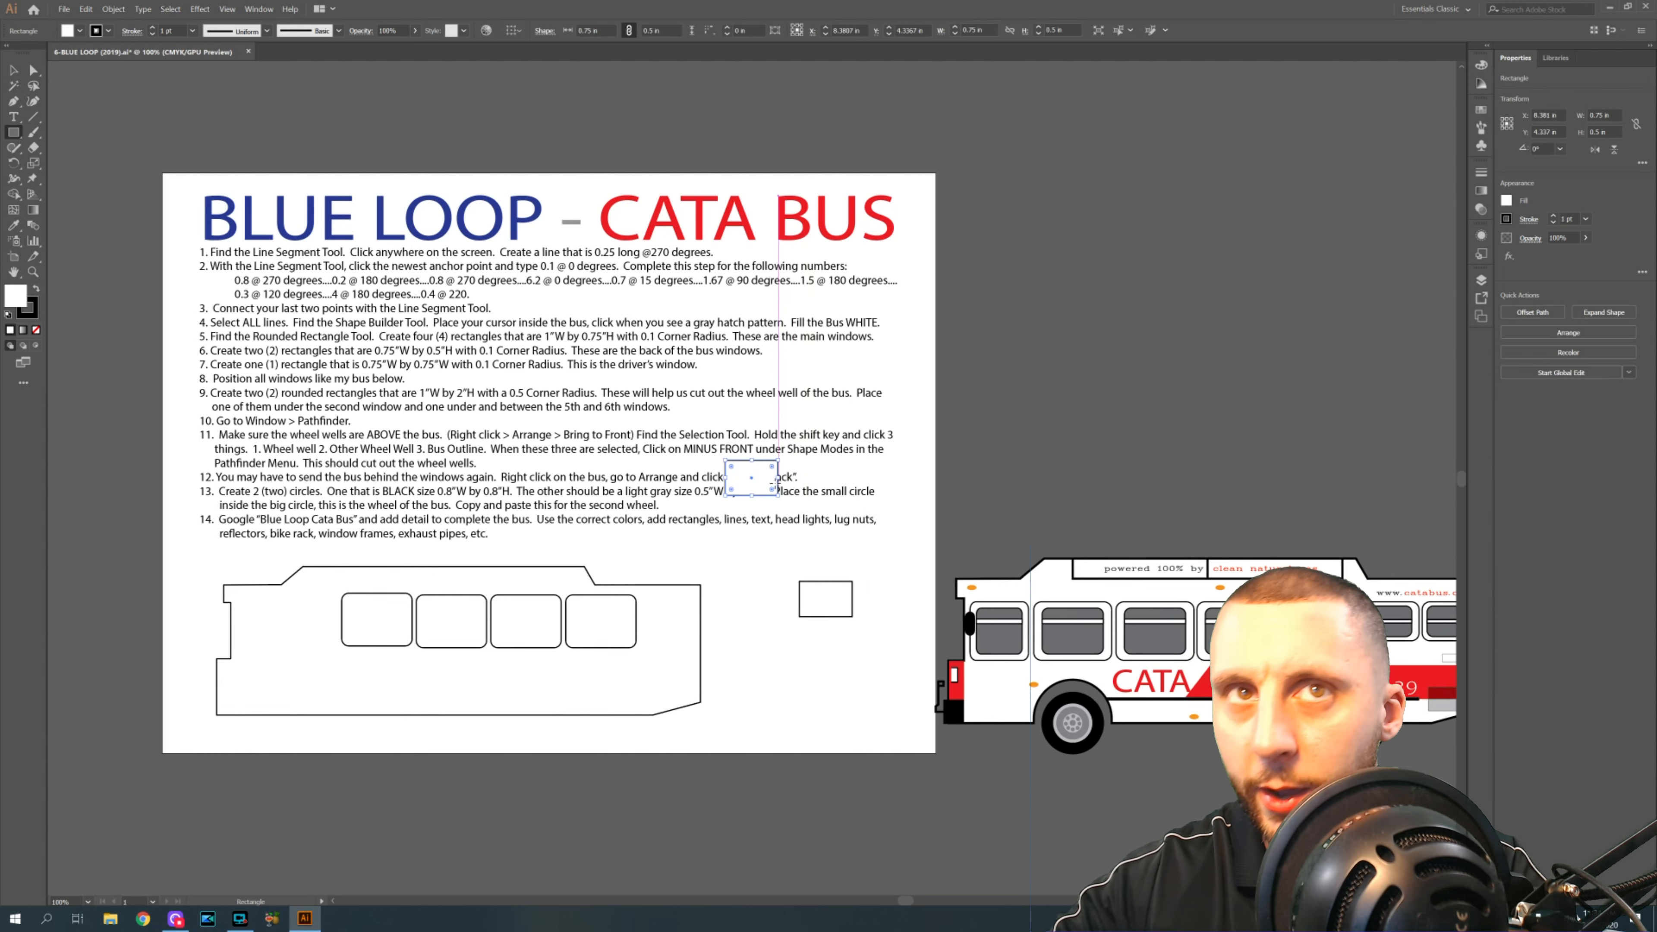
pyautogui.click(12, 71)
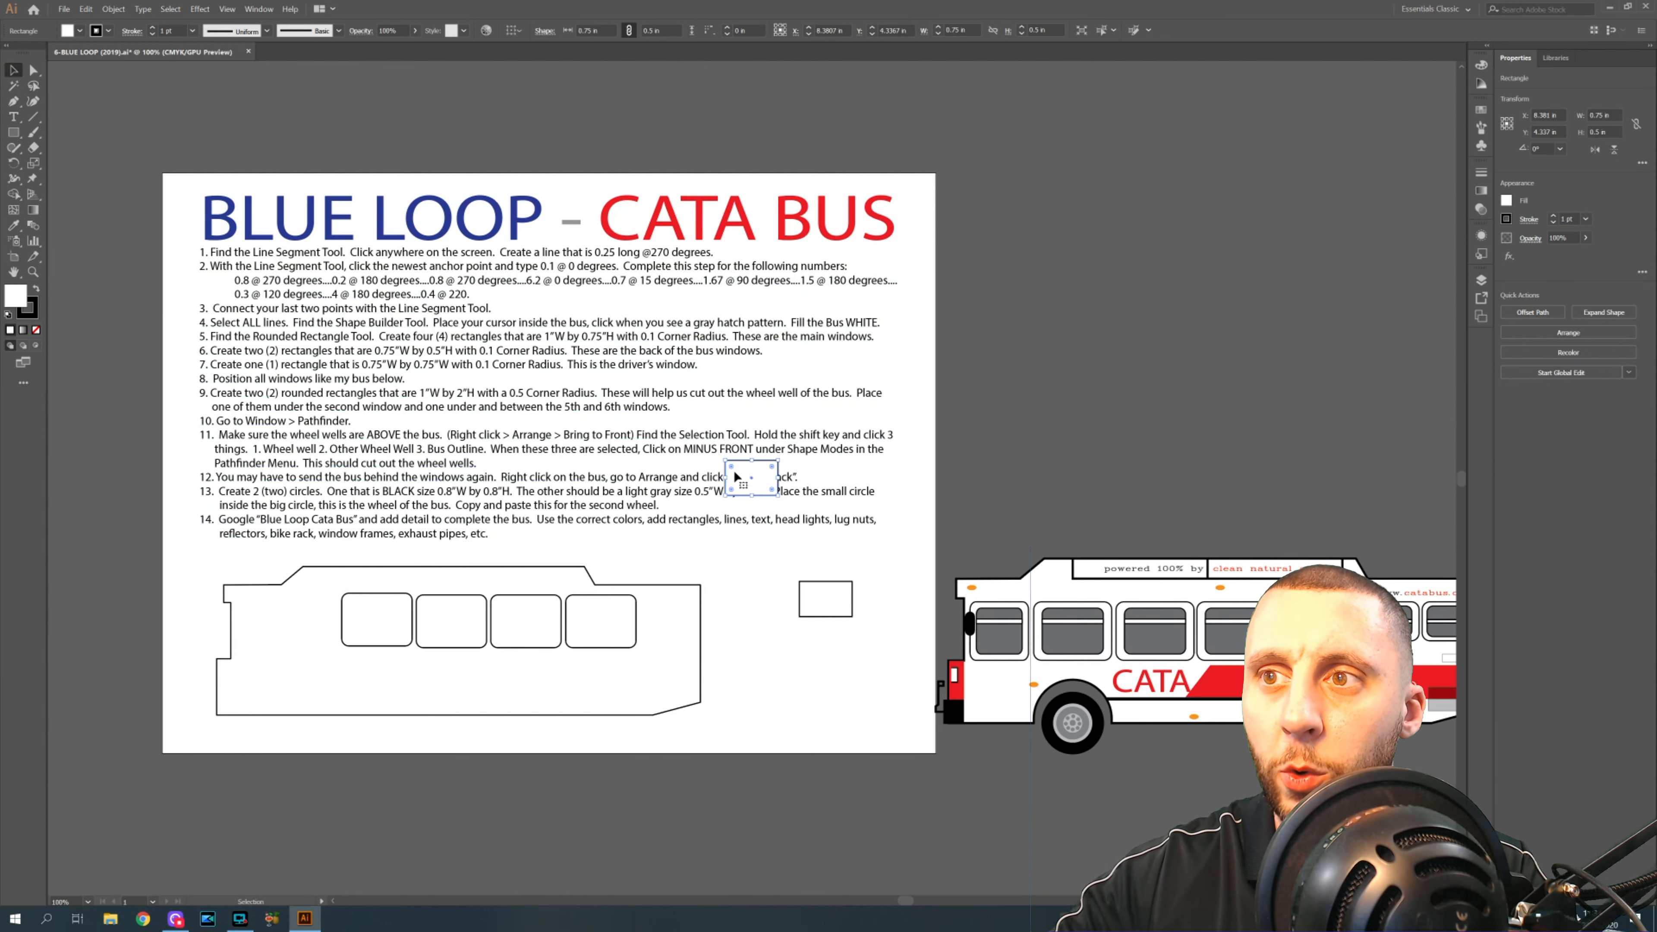
pyautogui.moveTo(739, 469); pyautogui.dragTo(739, 588)
pyautogui.click(14, 70)
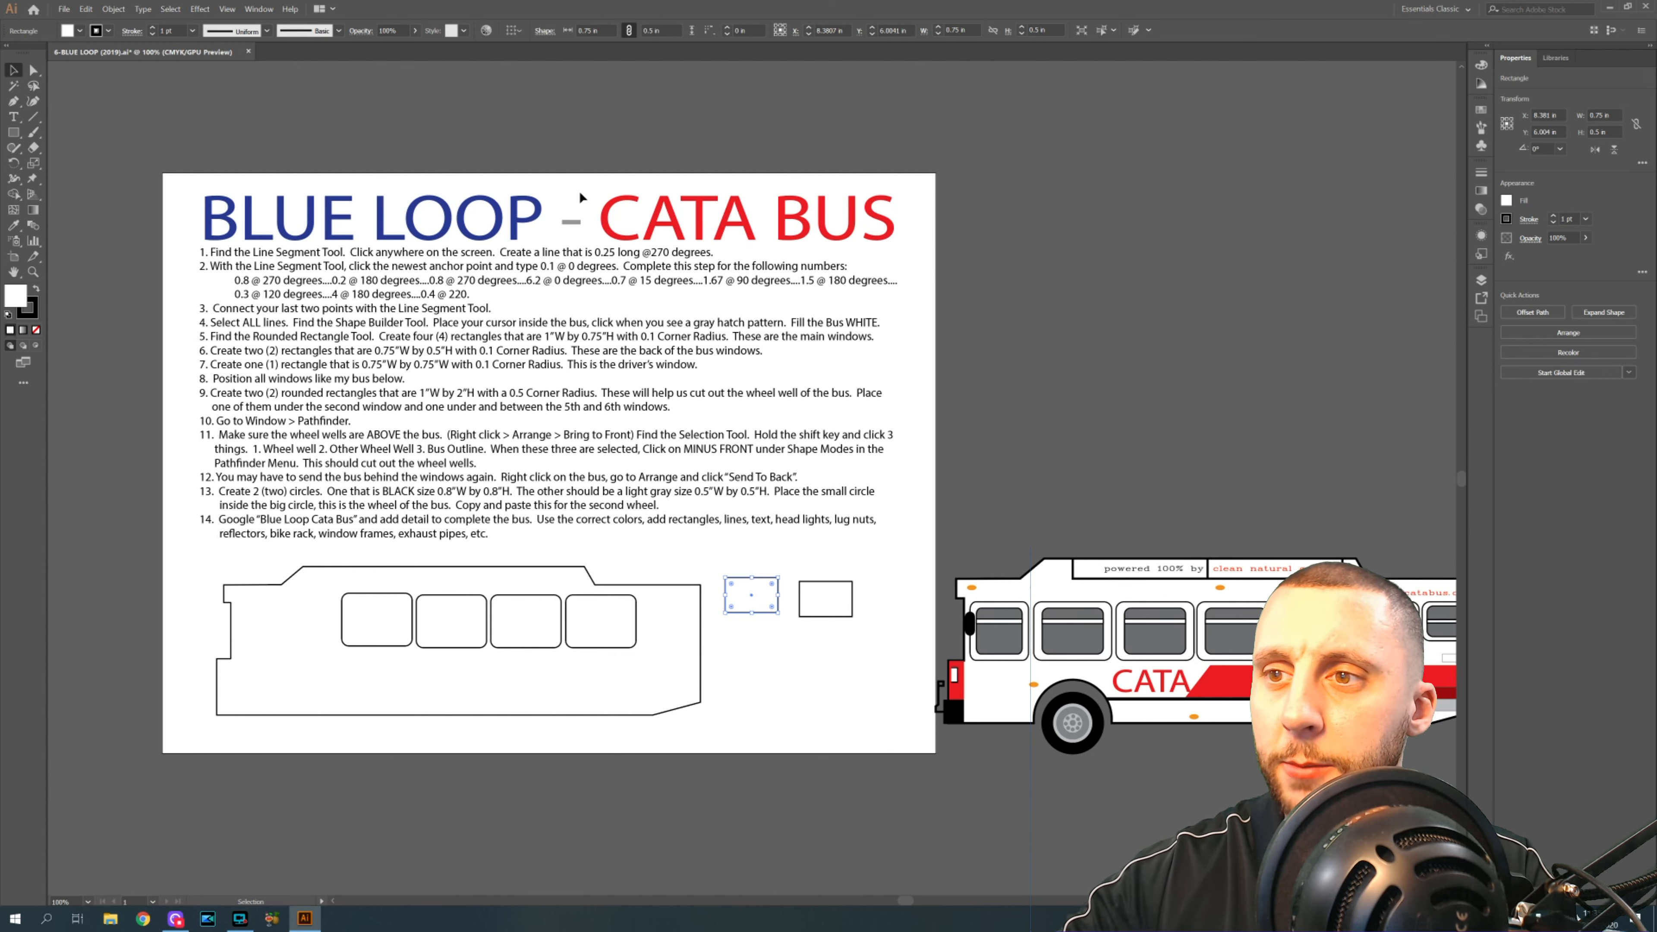
pyautogui.click(782, 657)
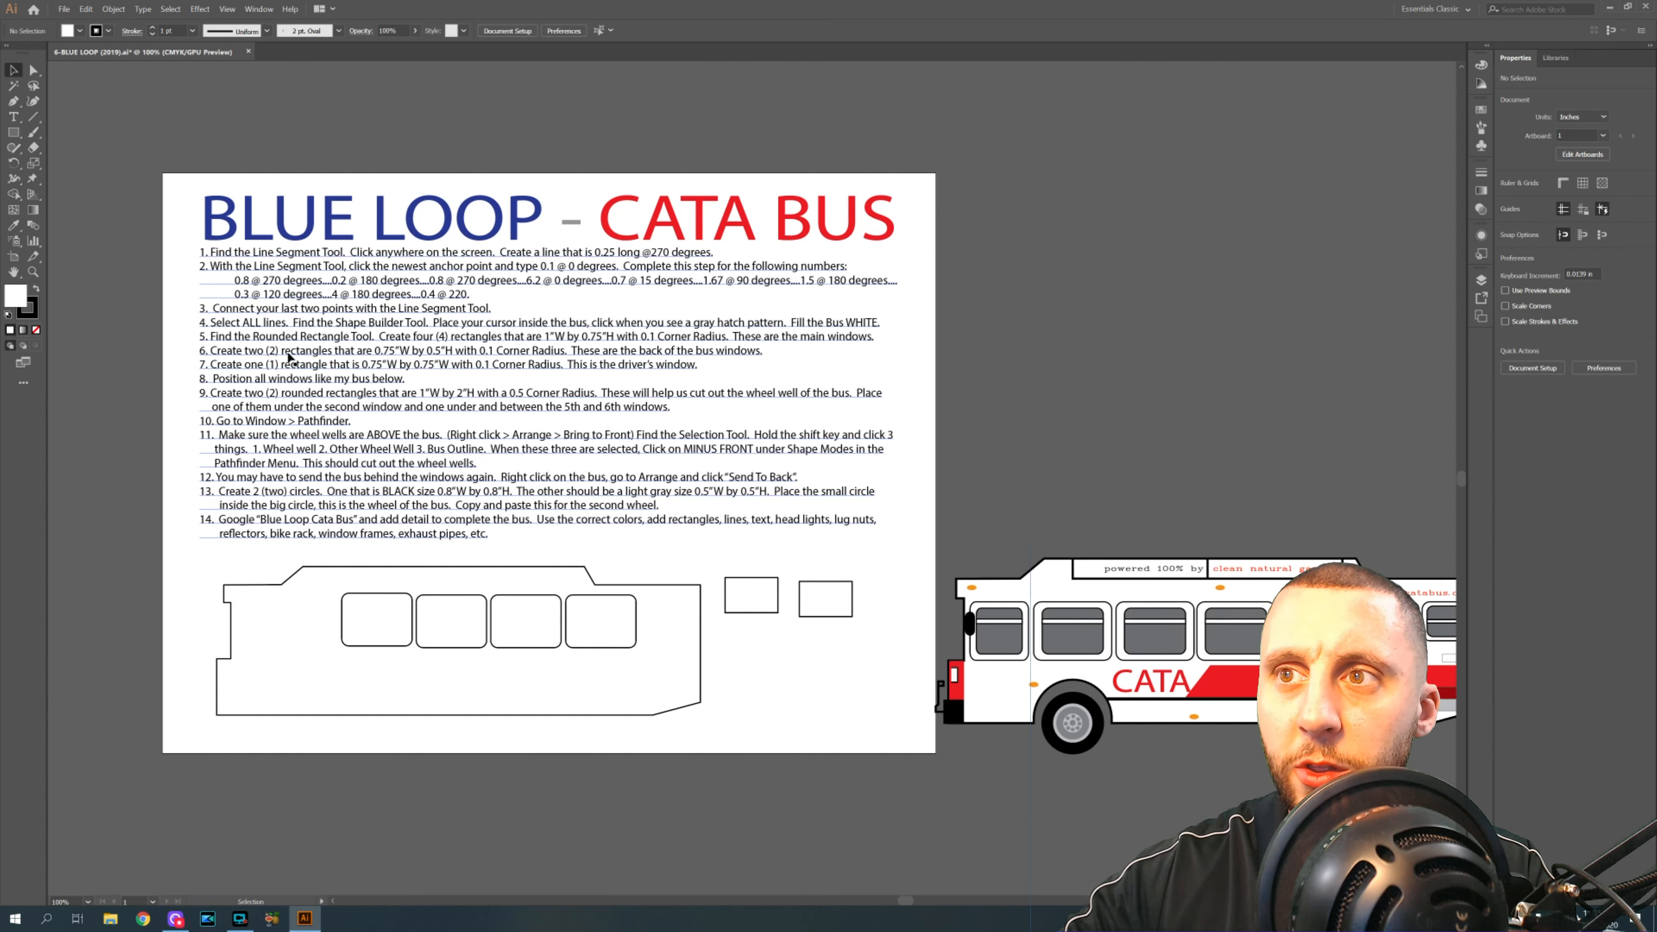
pyautogui.moveTo(737, 603)
pyautogui.mouseDown()
pyautogui.moveTo(705, 615)
pyautogui.moveTo(728, 609)
pyautogui.mouseUp()
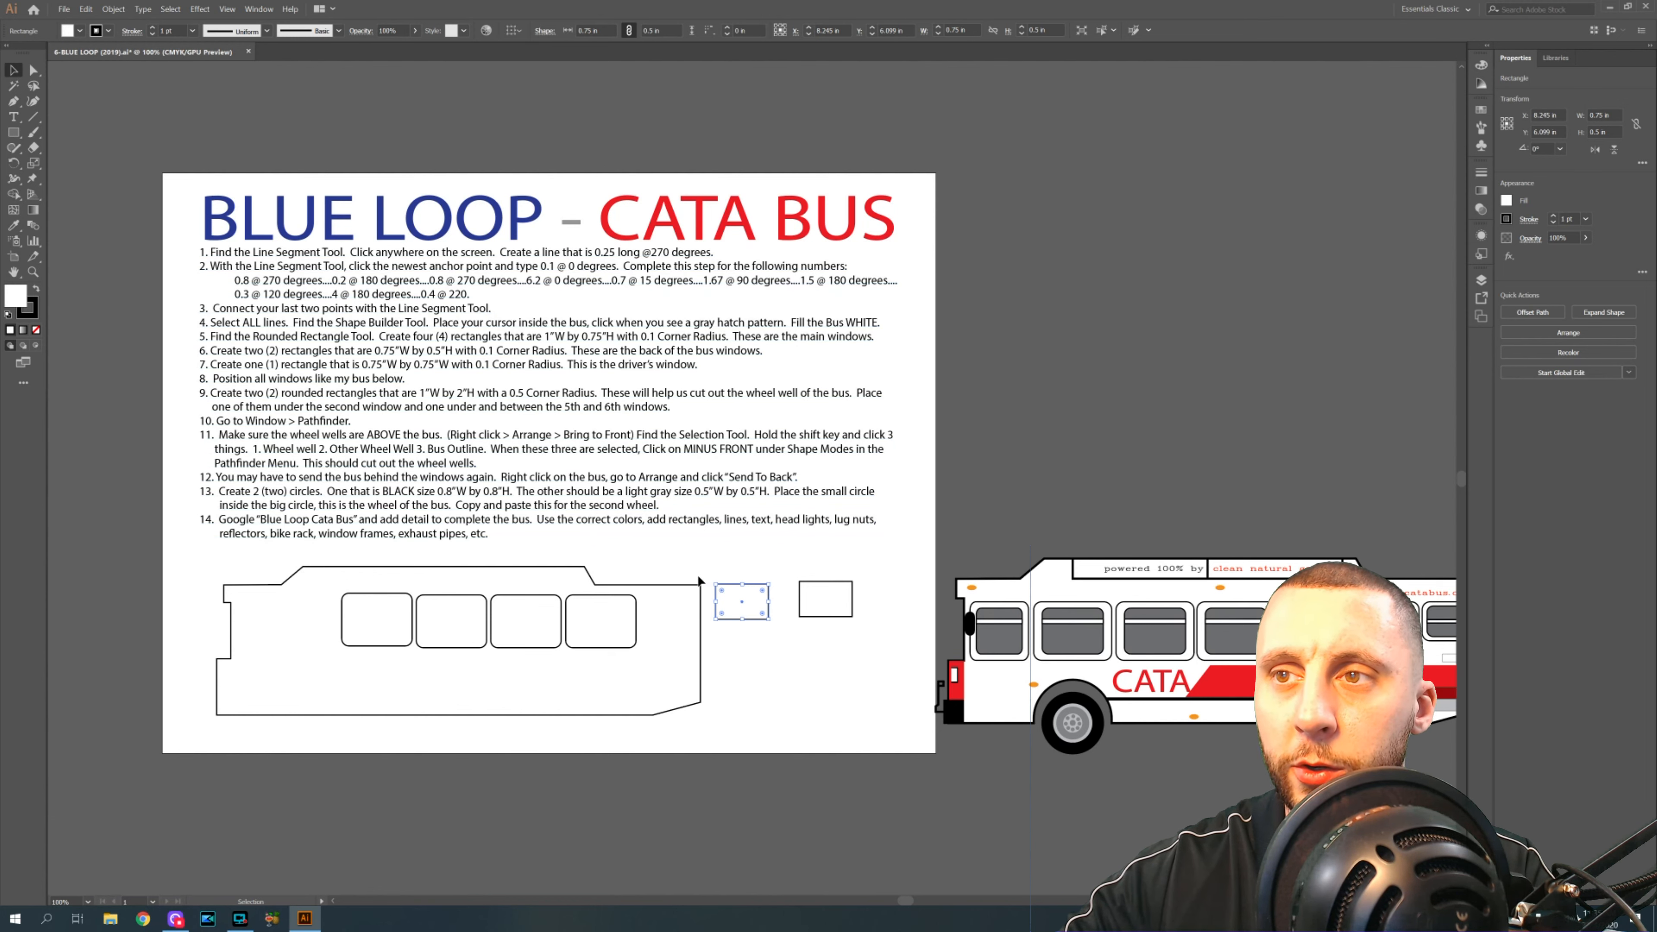
# - Delete both square-cornered rectangles beside the bus
pyautogui.click(809, 615)
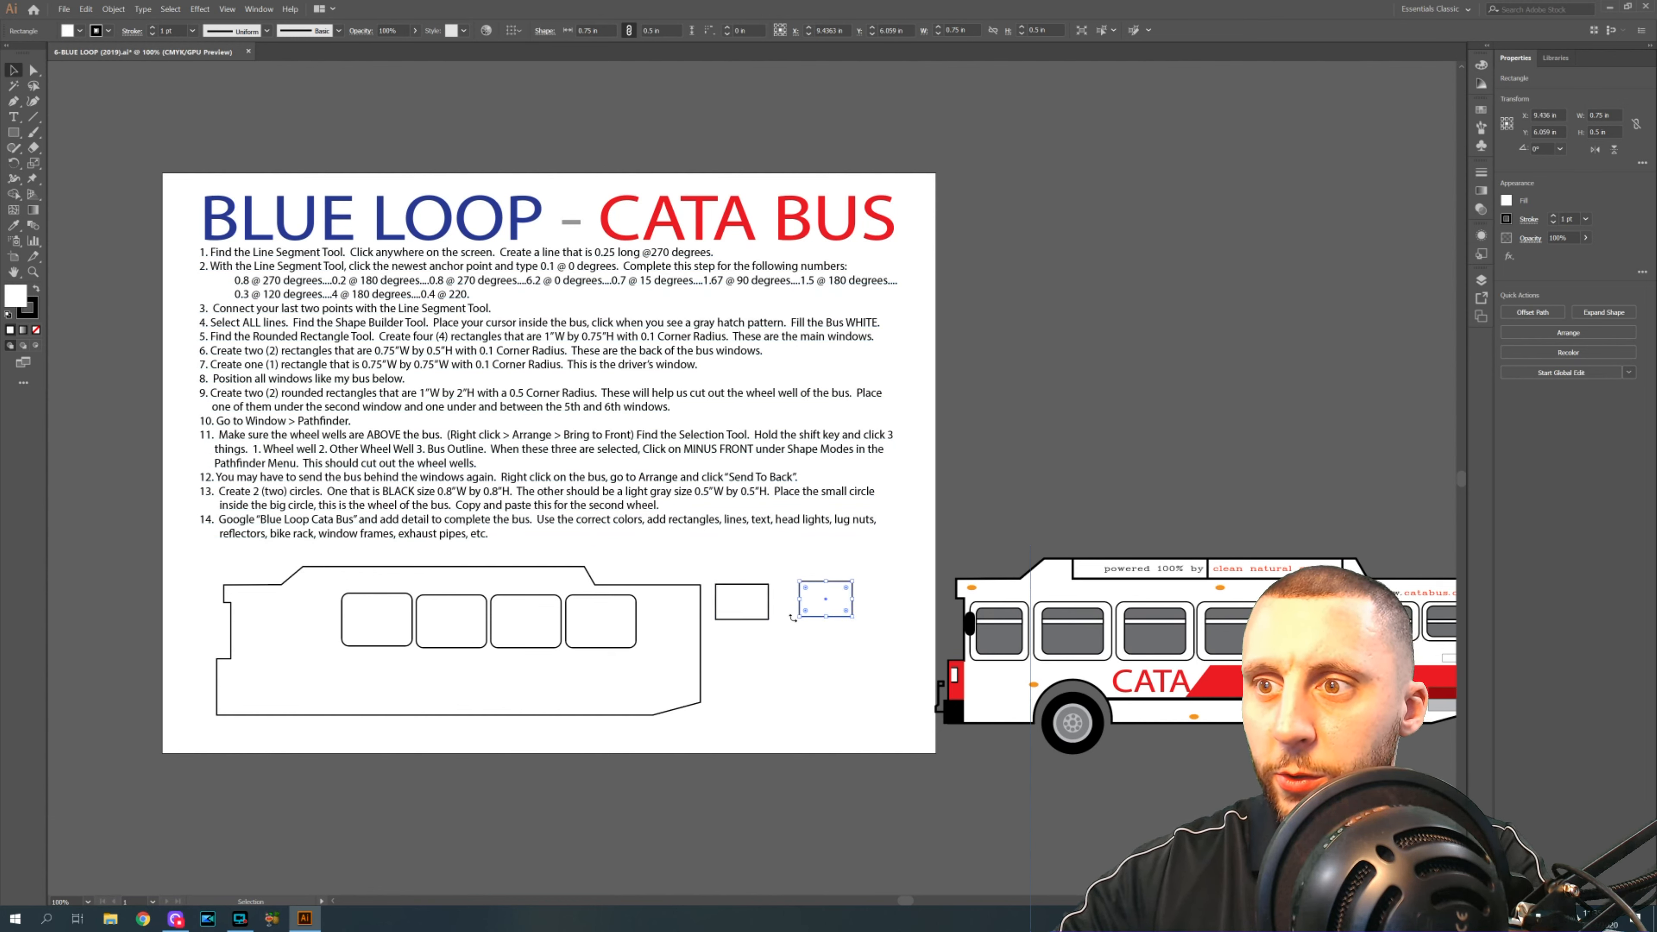
pyautogui.moveTo(762, 611); pyautogui.dragTo(769, 603)
pyautogui.press('Delete')
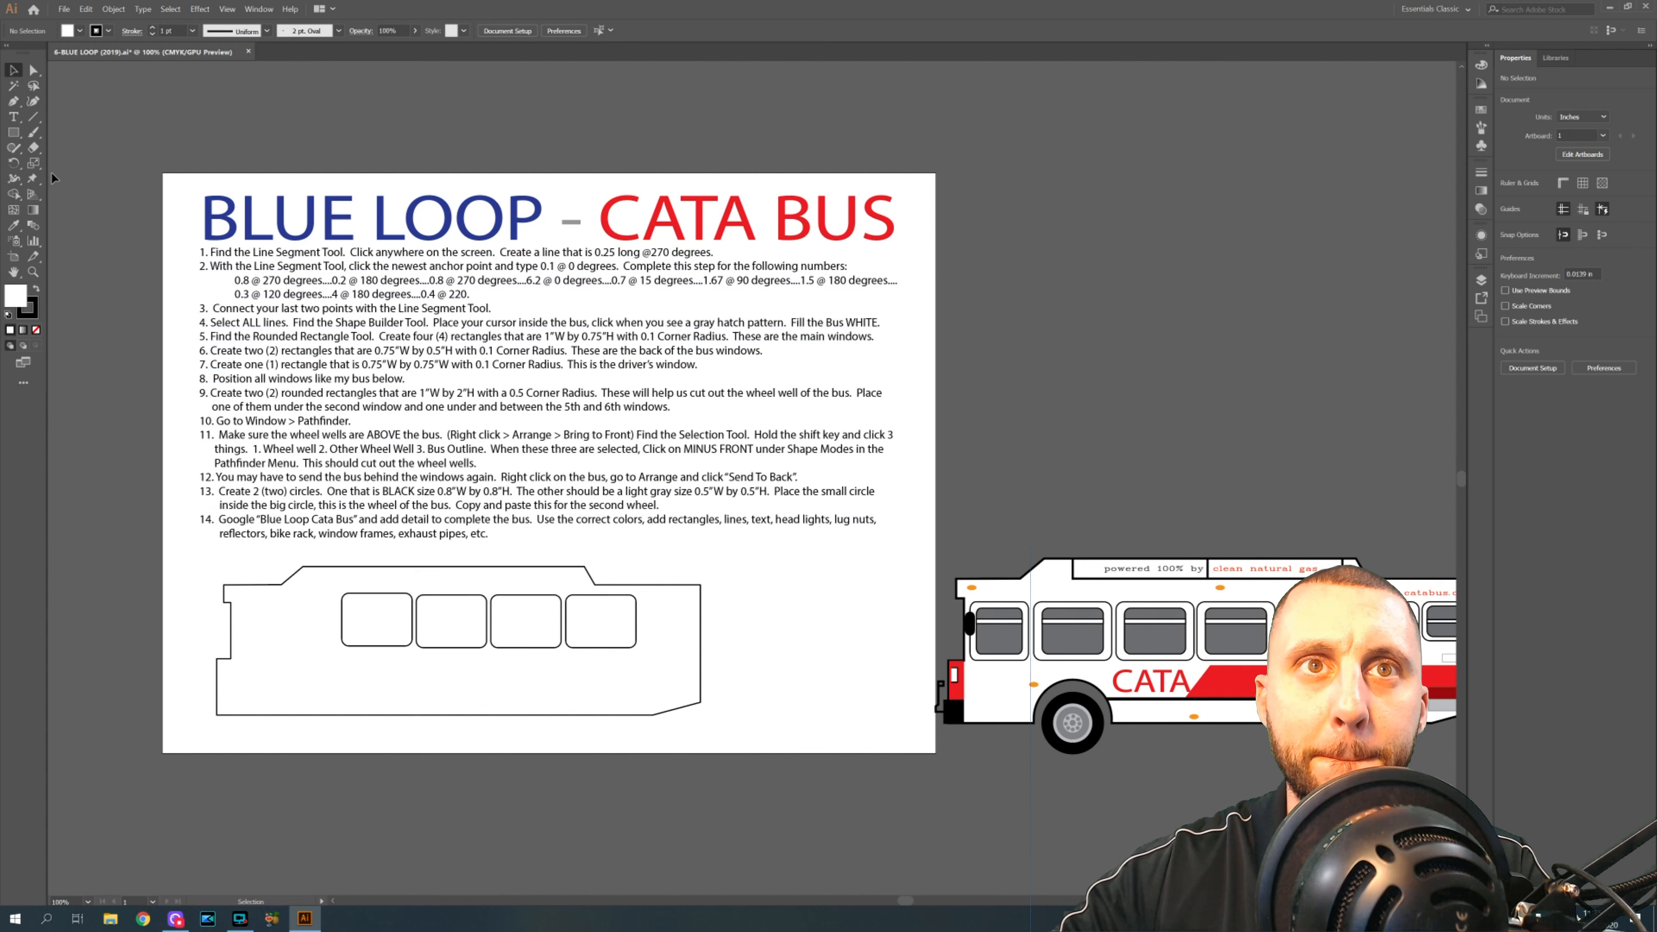
# - Create a 0.75 by 0.5 in rounded rectangle with a 0.1 in corner radius beside the bus and place a copy after the fourth window
pyautogui.click(13, 132)
pyautogui.click(72, 148)
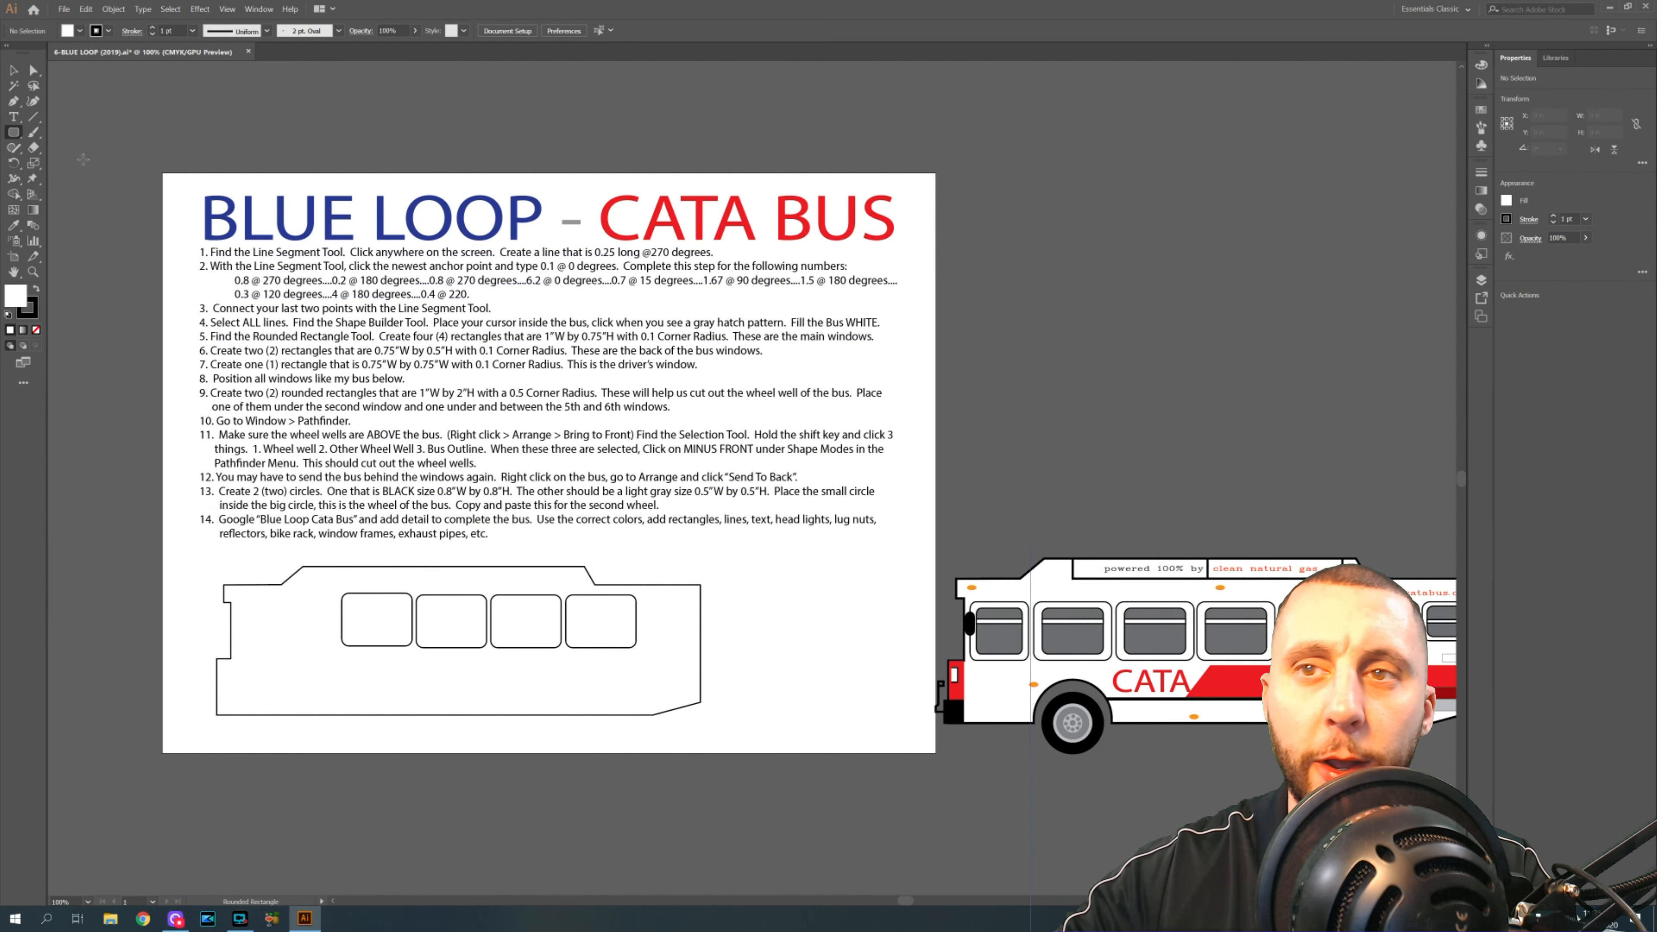
pyautogui.click(736, 630)
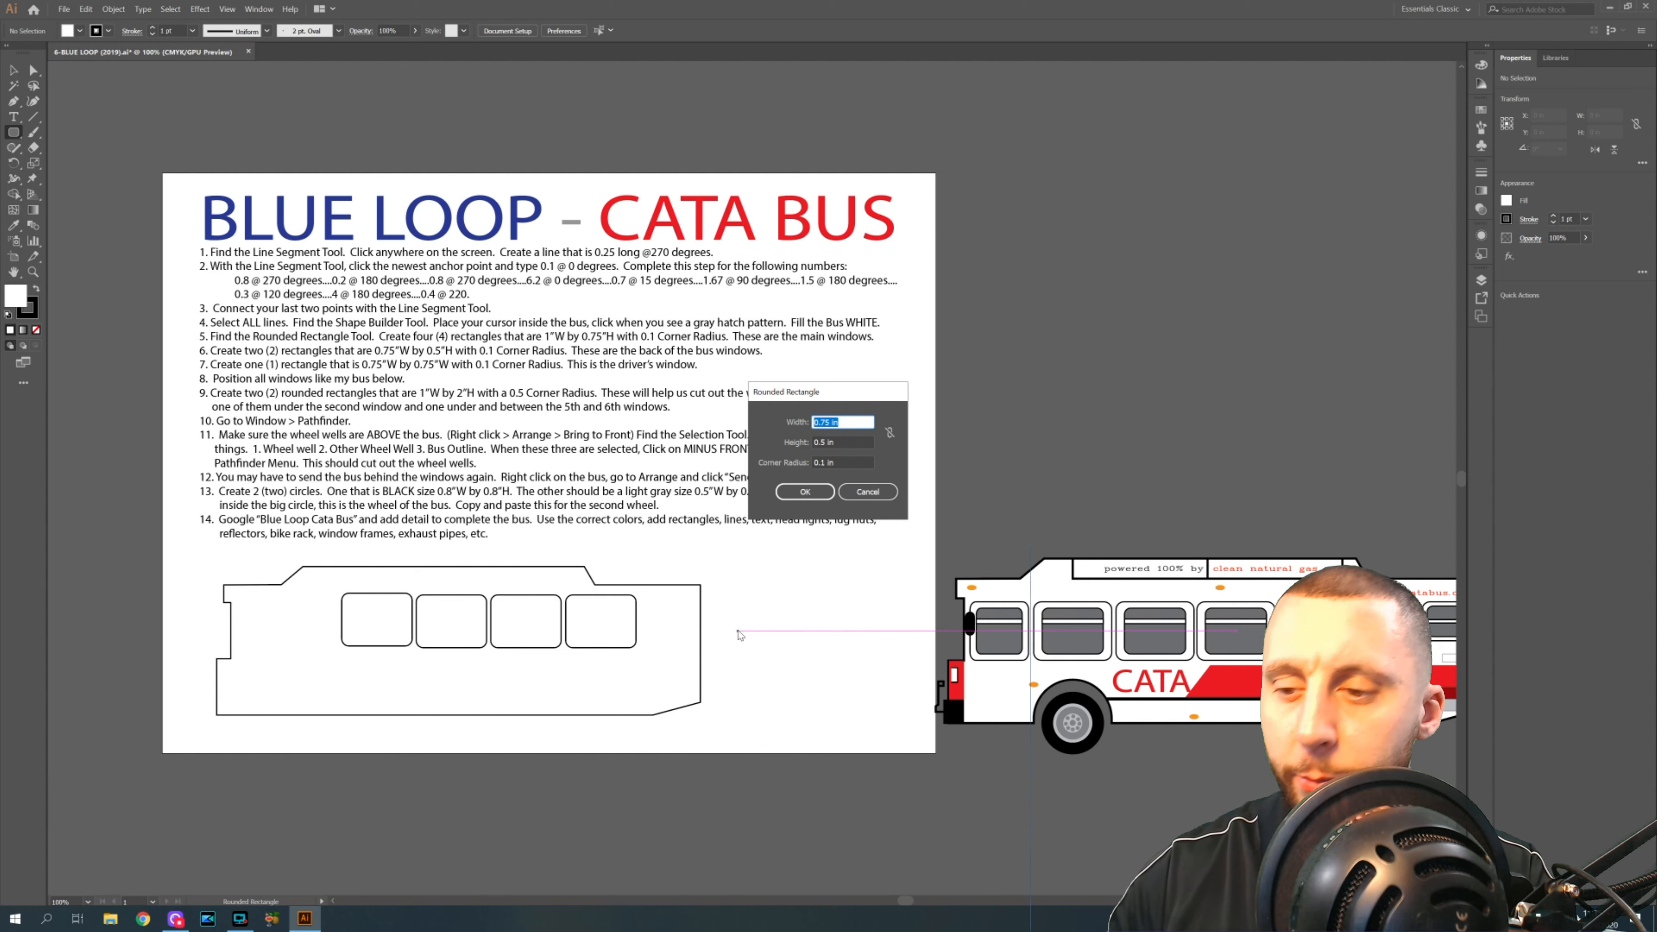
pyautogui.press('Tab')
pyautogui.press('Tab')
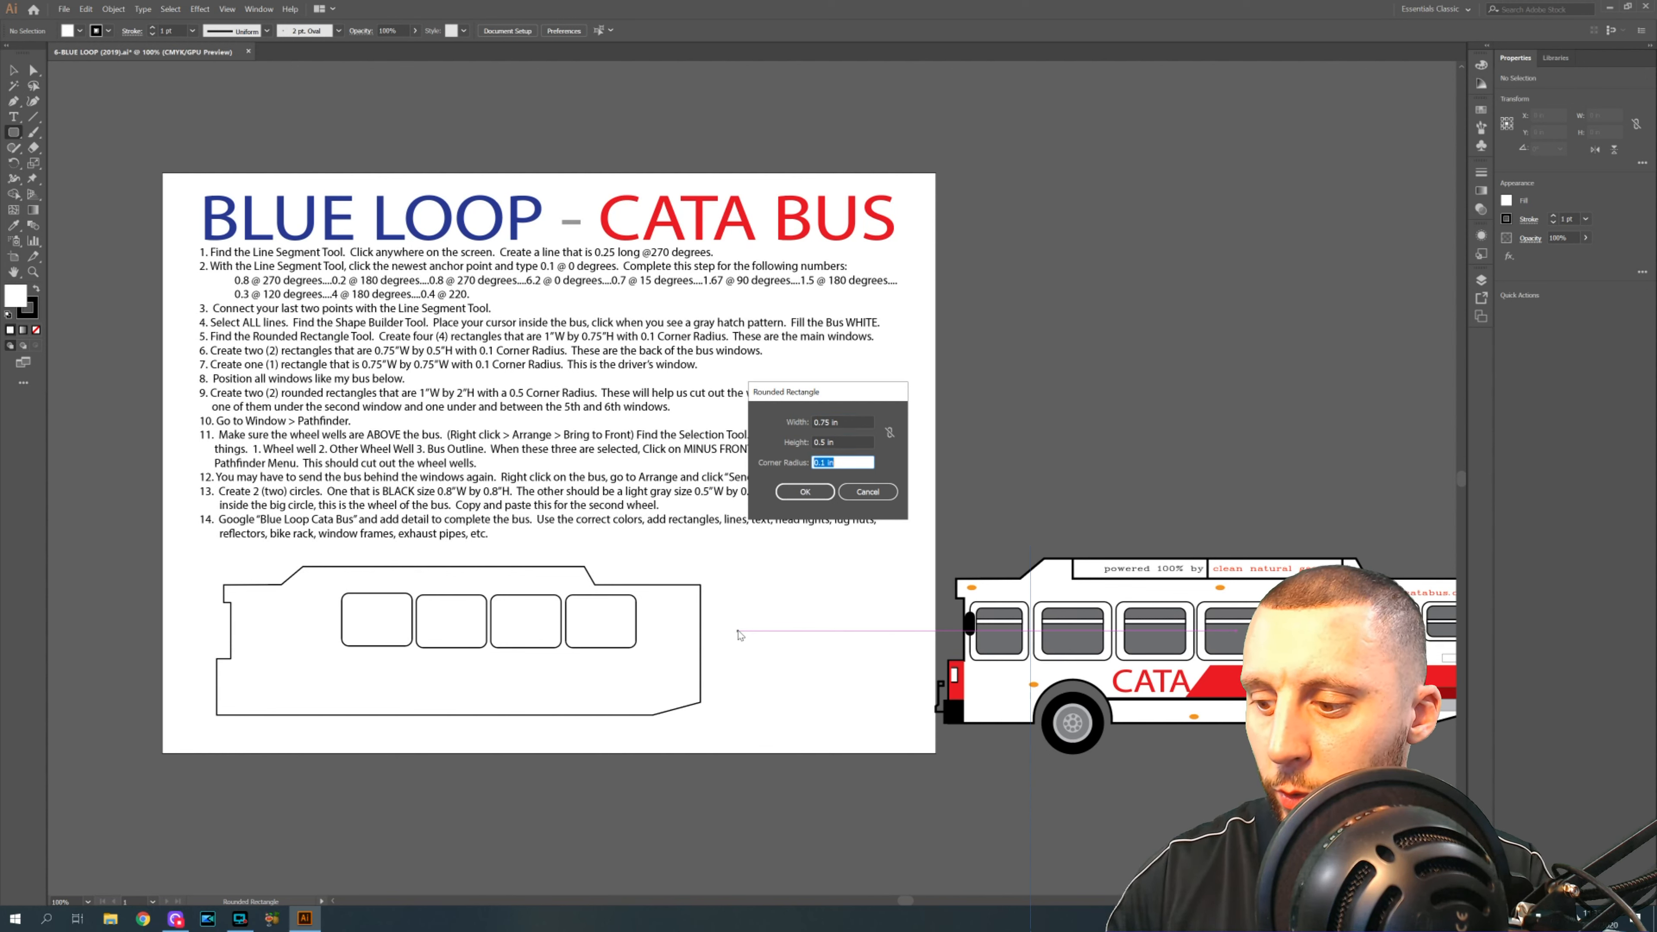
pyautogui.press('Return')
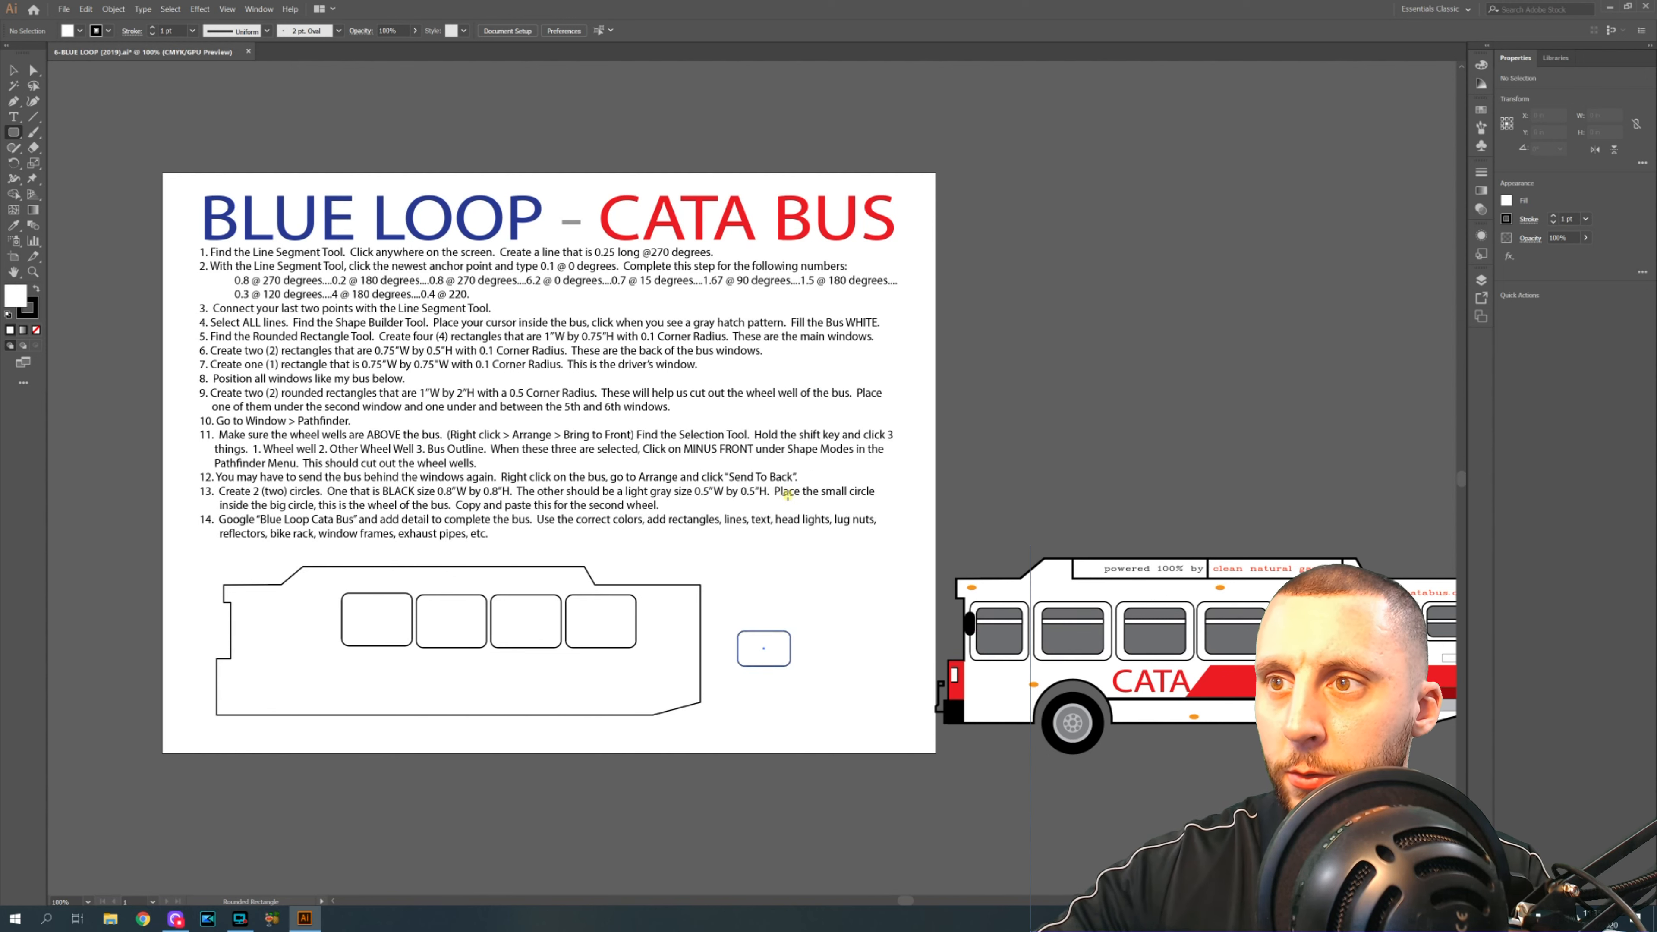
pyautogui.click(14, 70)
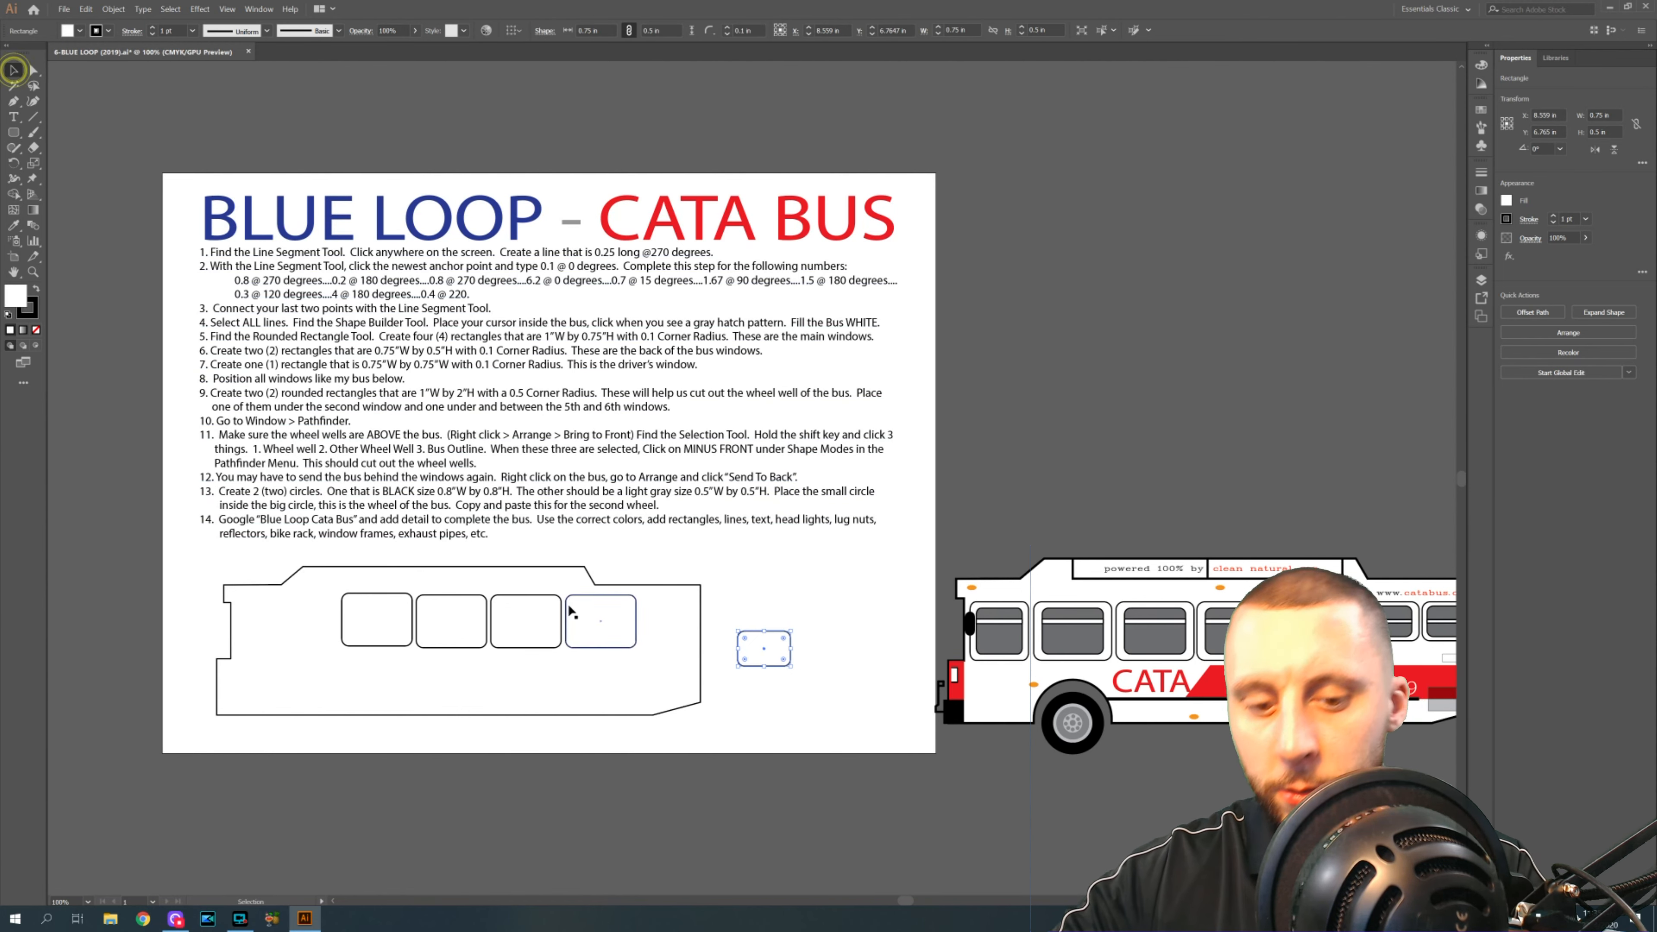
pyautogui.moveTo(746, 661); pyautogui.dragTo(656, 630)
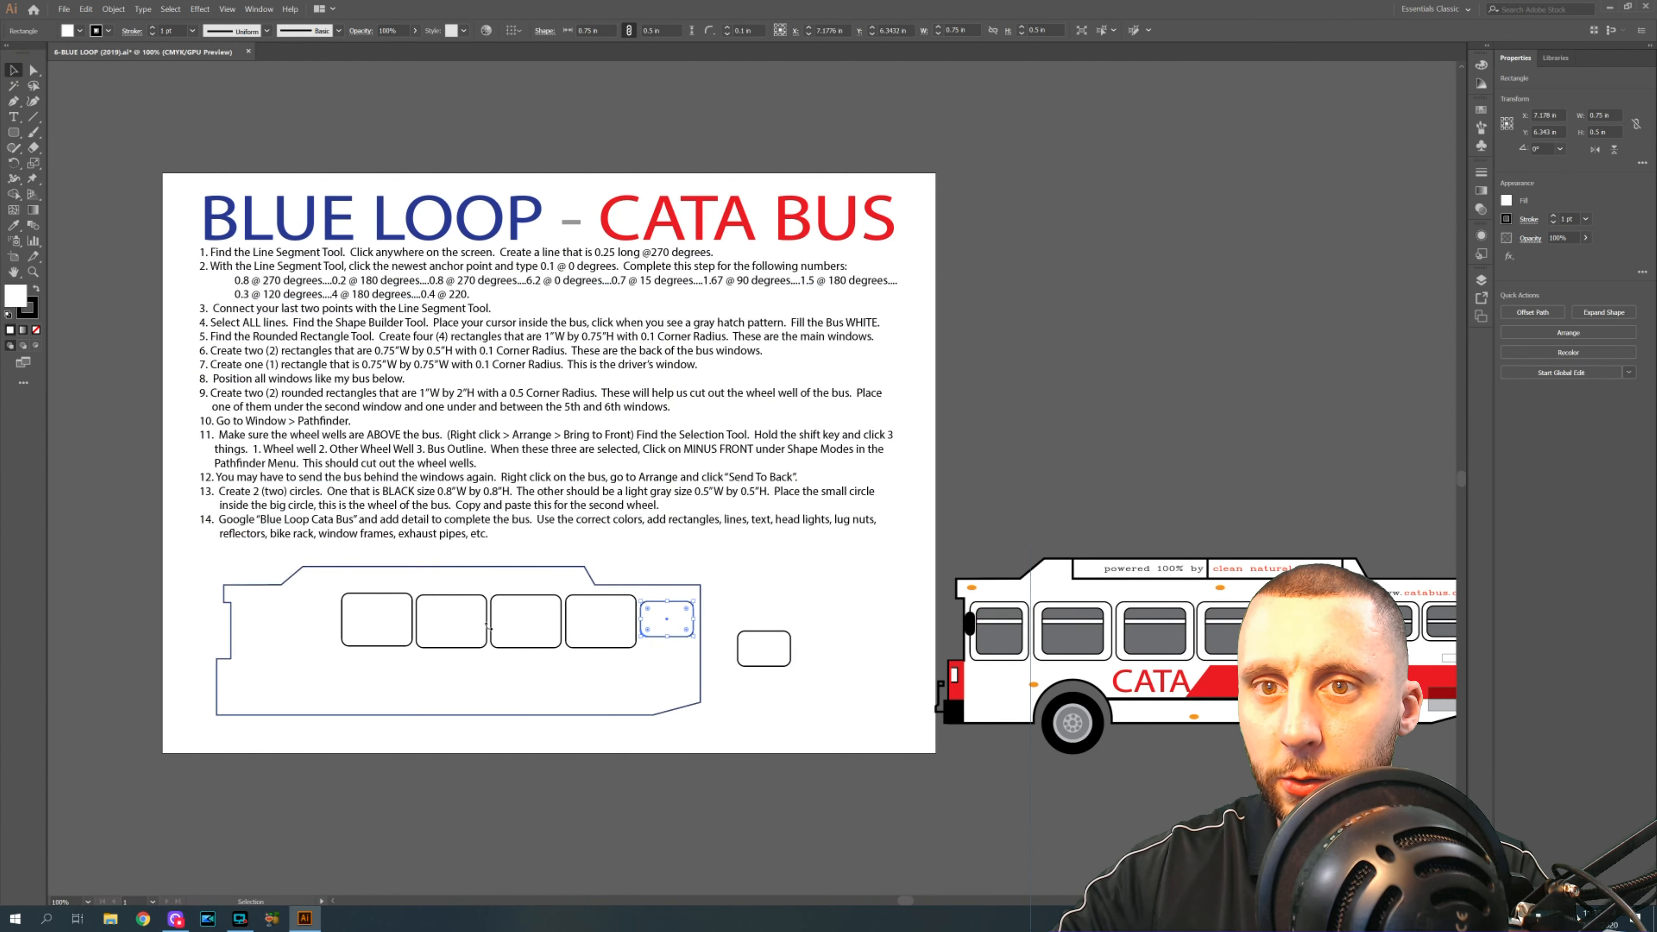
pyautogui.click(321, 554)
pyautogui.moveTo(328, 625); pyautogui.dragTo(586, 682)
pyautogui.press('a')
pyautogui.hotkey('ctrl', 'z')
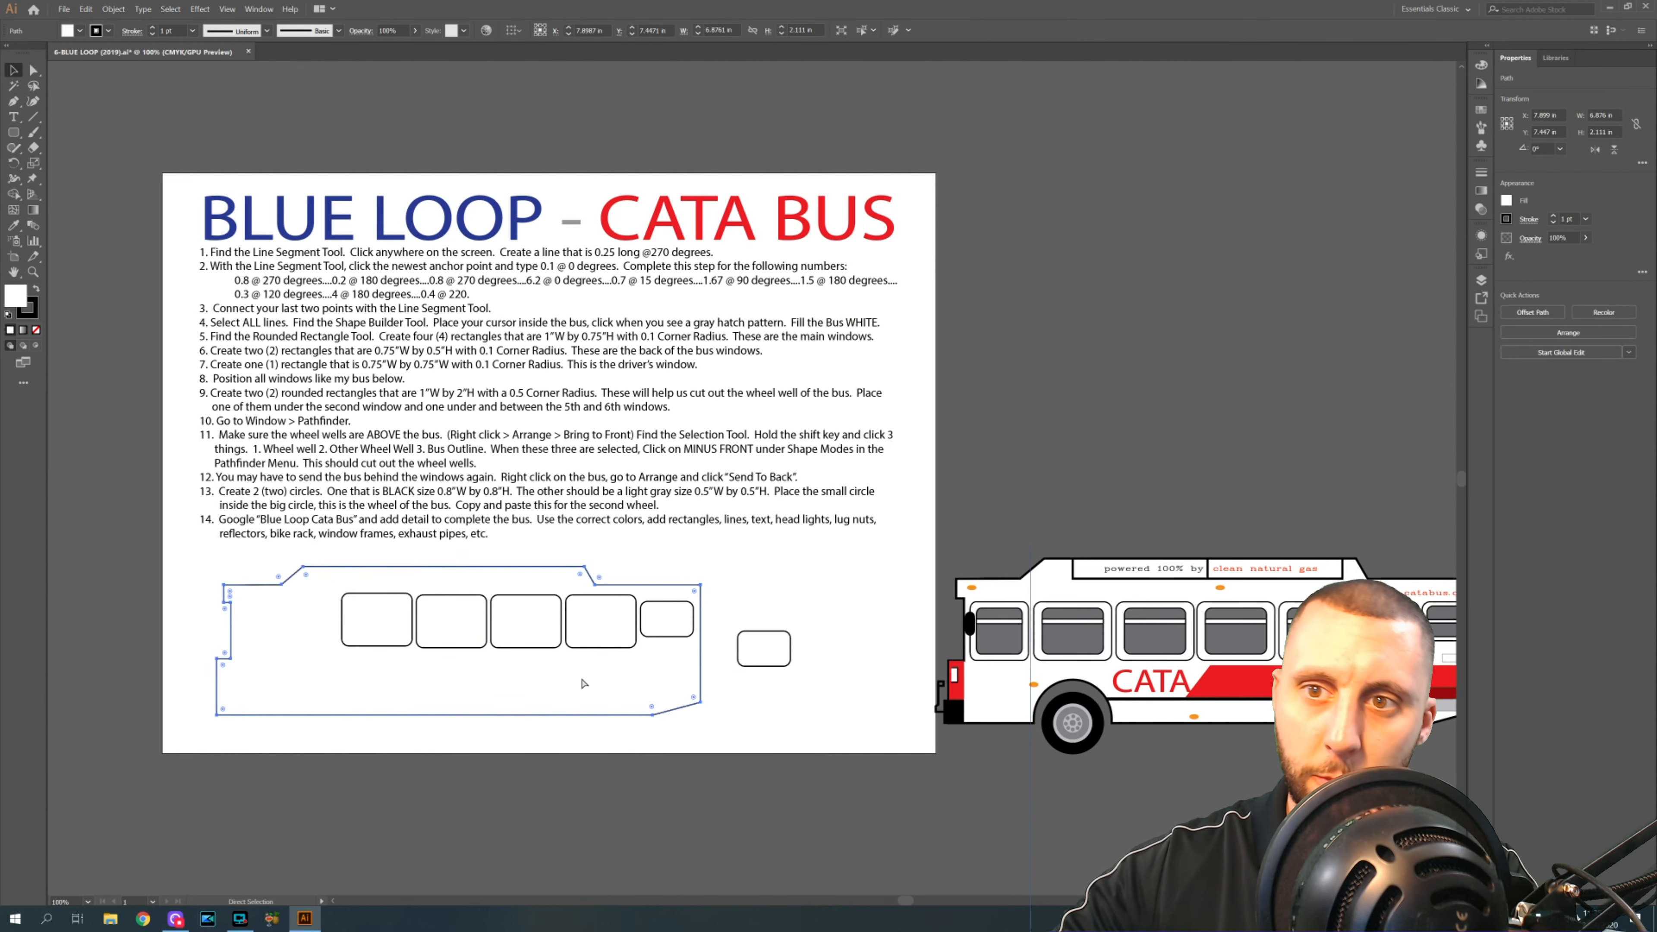
# - Move the row of five windows about 0.71 in toward the front of the bus, leaving the outline in place
pyautogui.press('v')
pyautogui.moveTo(325, 553); pyautogui.dragTo(364, 595)
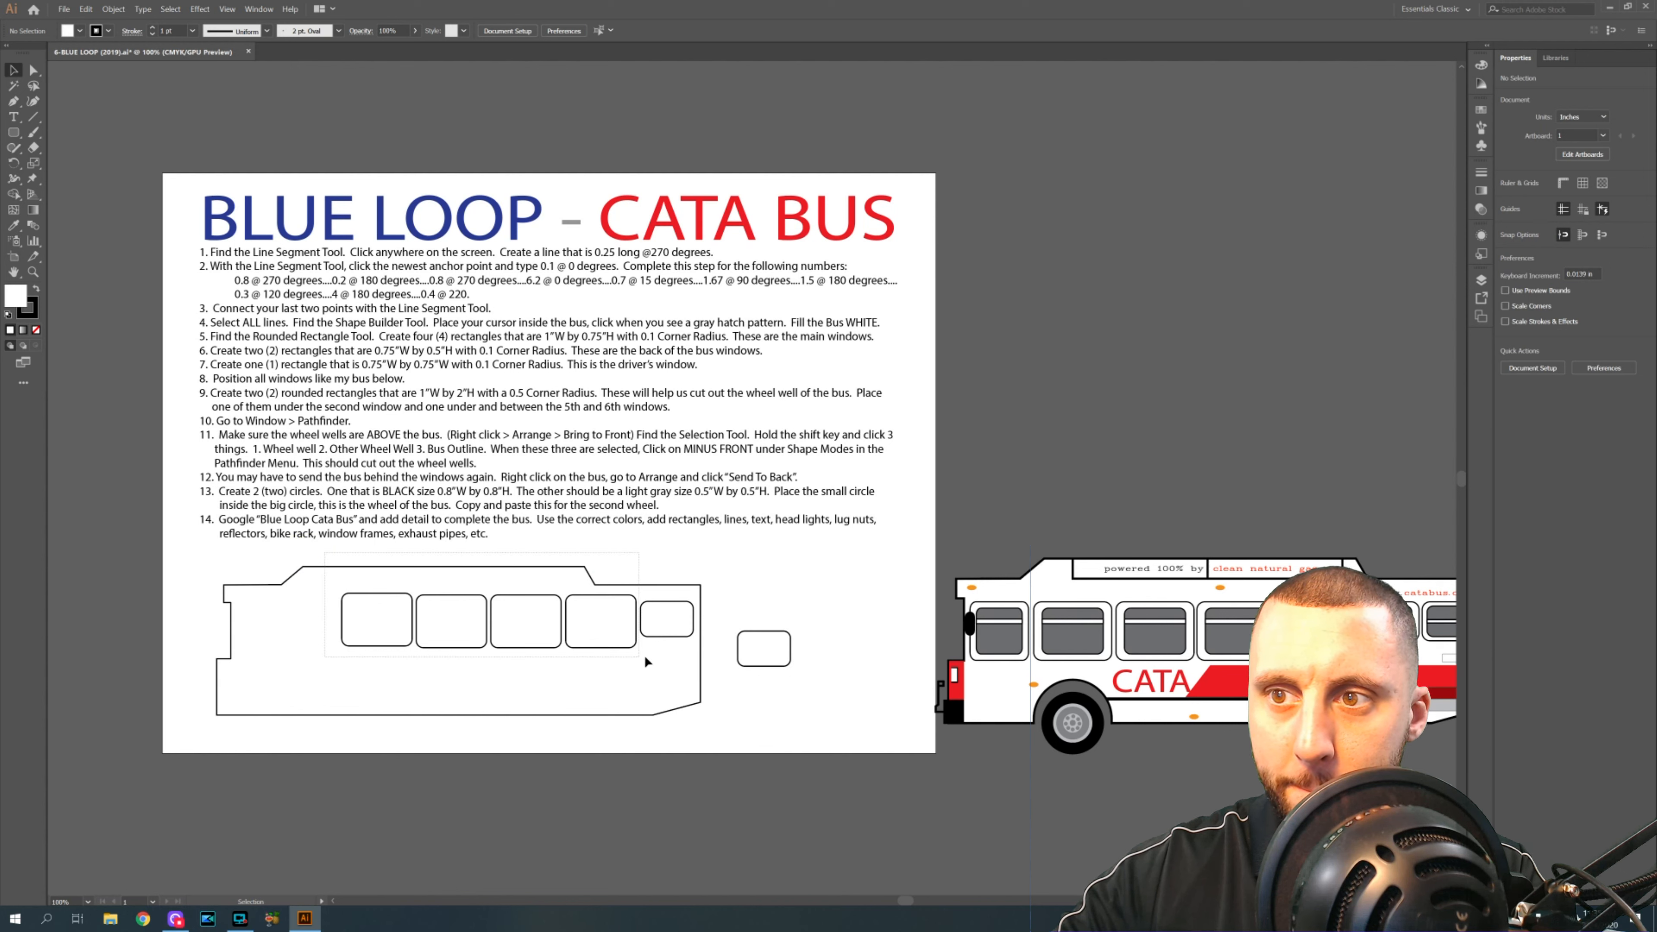
pyautogui.click(702, 658)
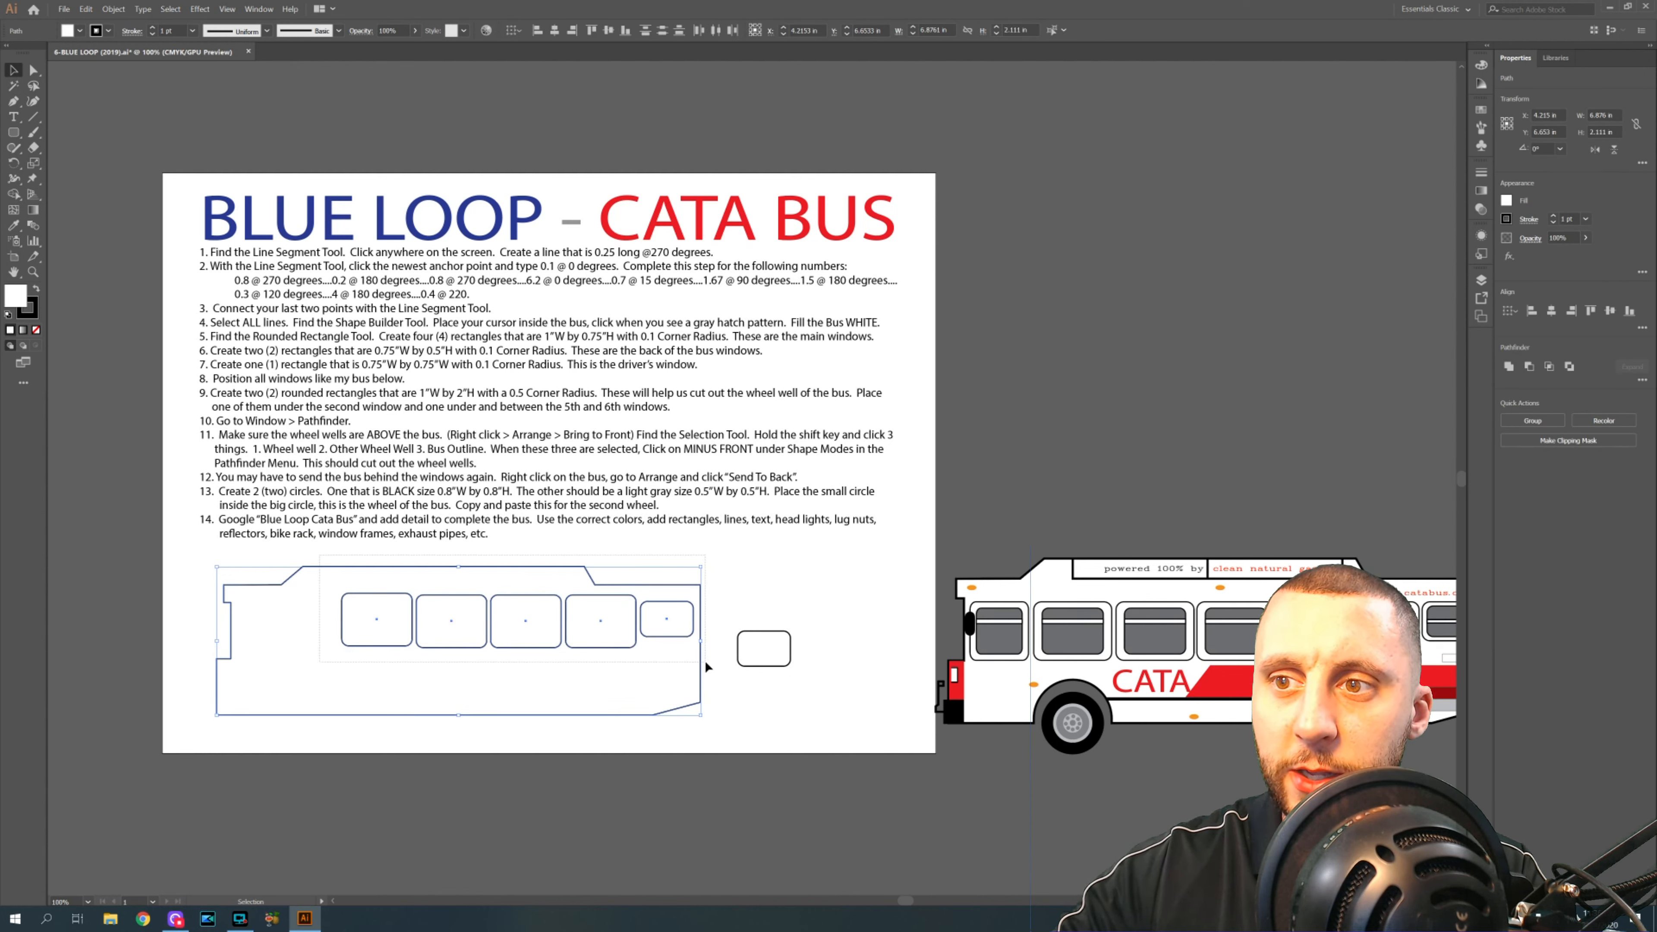
pyautogui.click(560, 708)
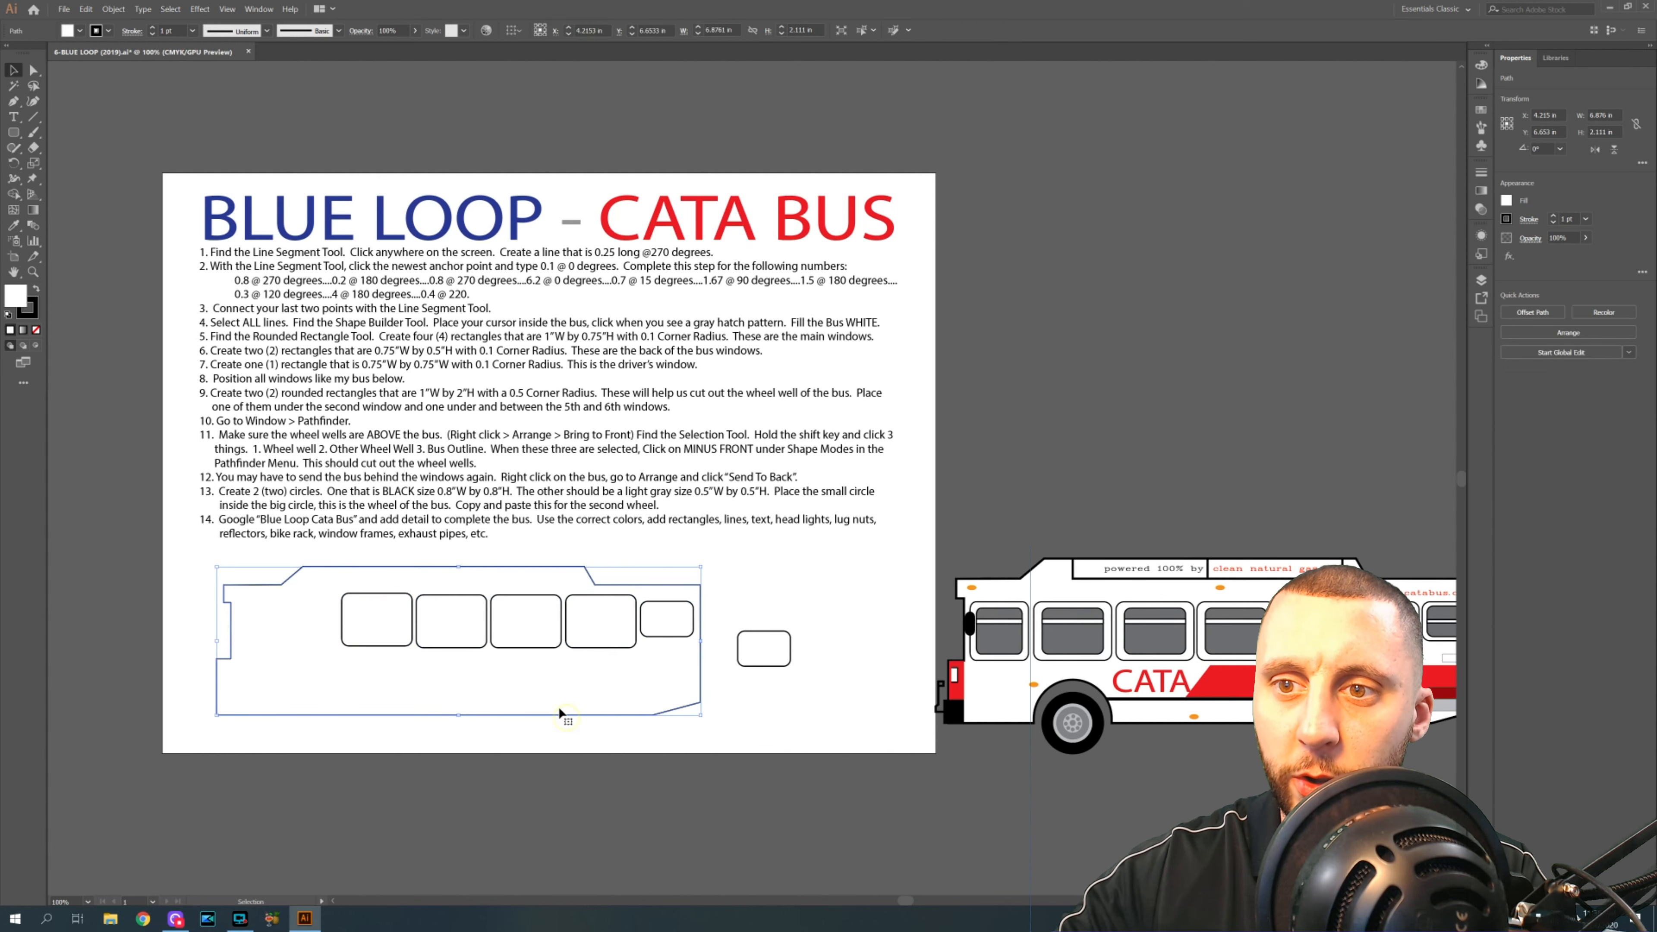
pyautogui.moveTo(565, 723); pyautogui.dragTo(539, 693)
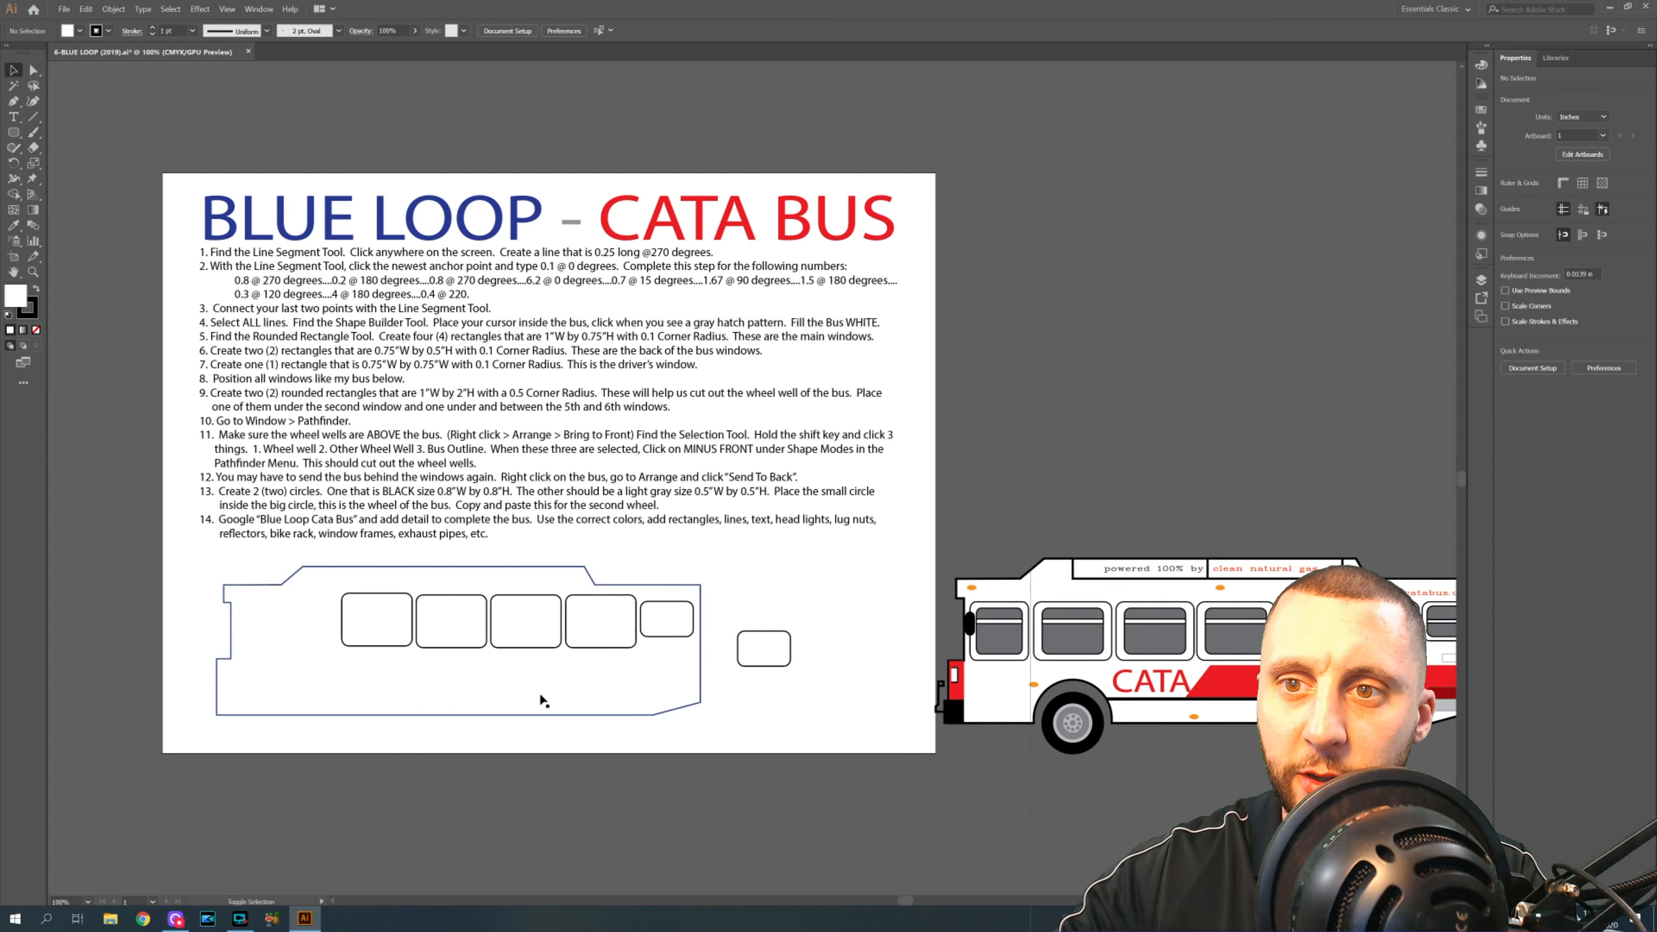
pyautogui.moveTo(653, 653); pyautogui.dragTo(614, 696)
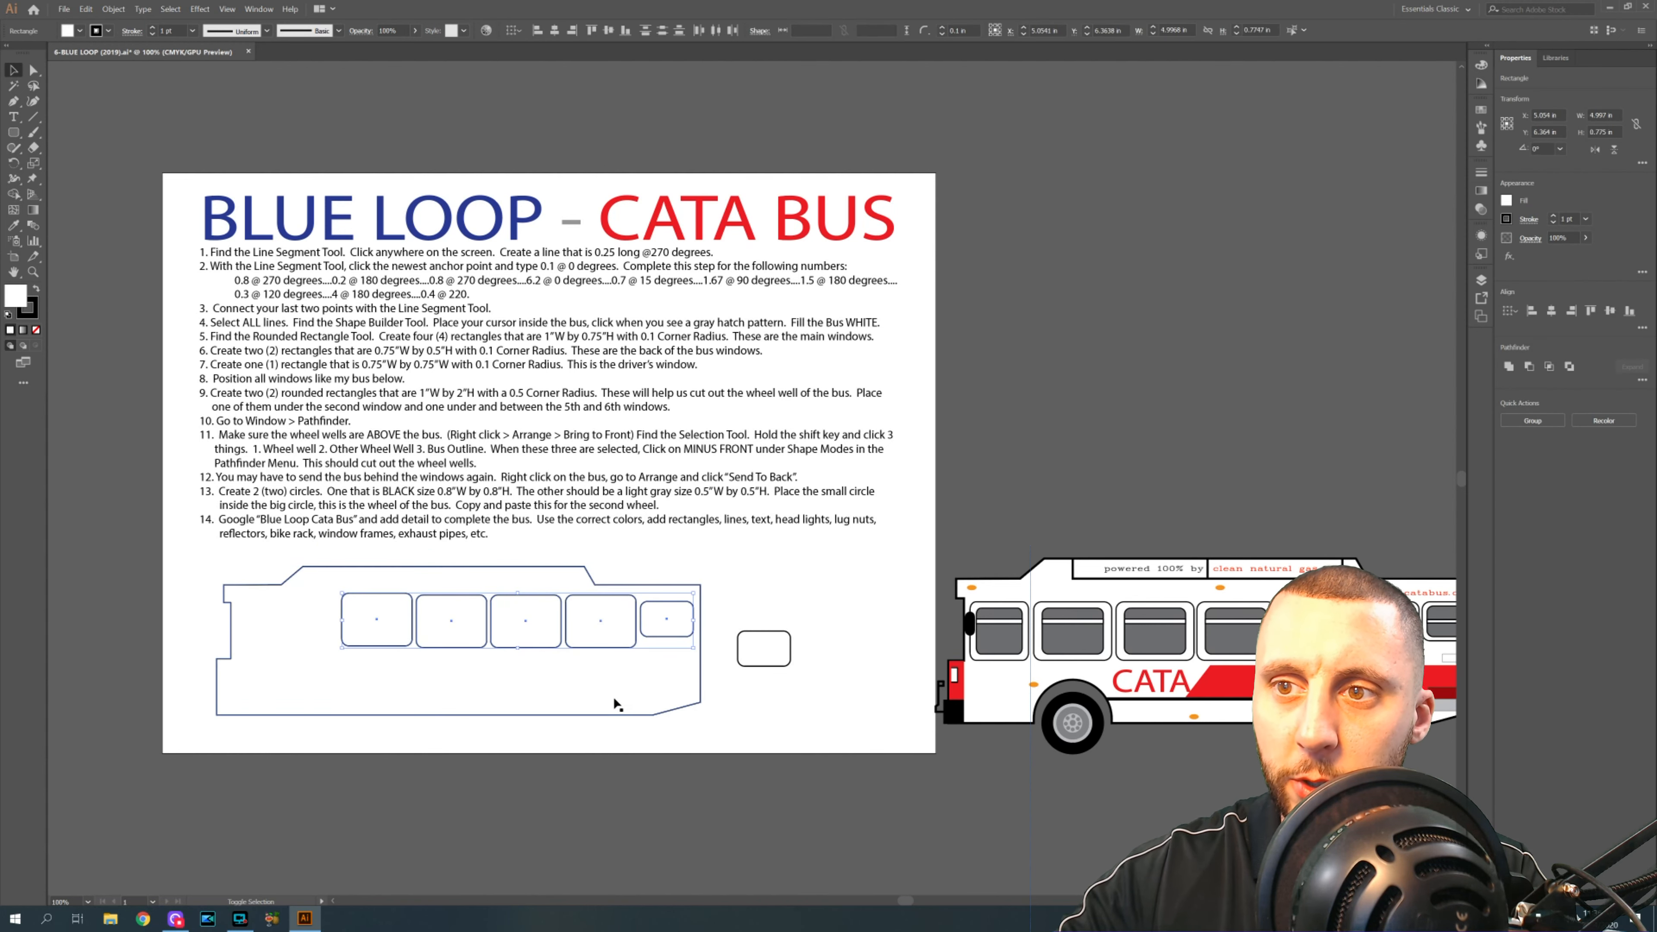
pyautogui.moveTo(652, 607); pyautogui.dragTo(607, 609)
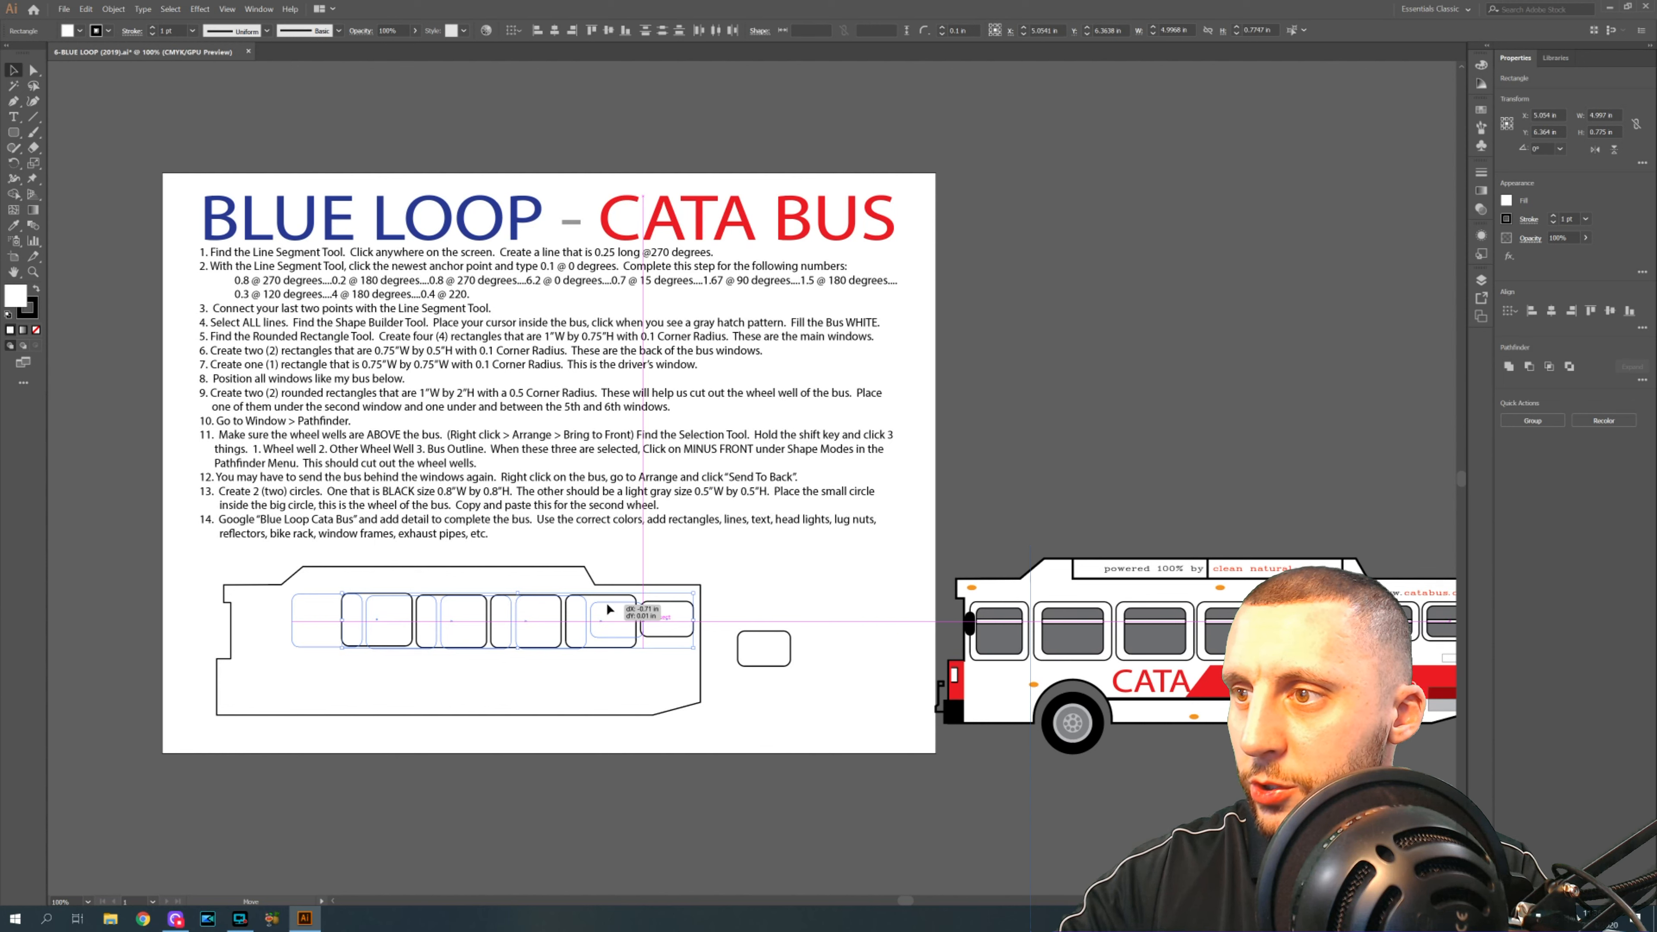
pyautogui.moveTo(607, 609); pyautogui.dragTo(607, 608)
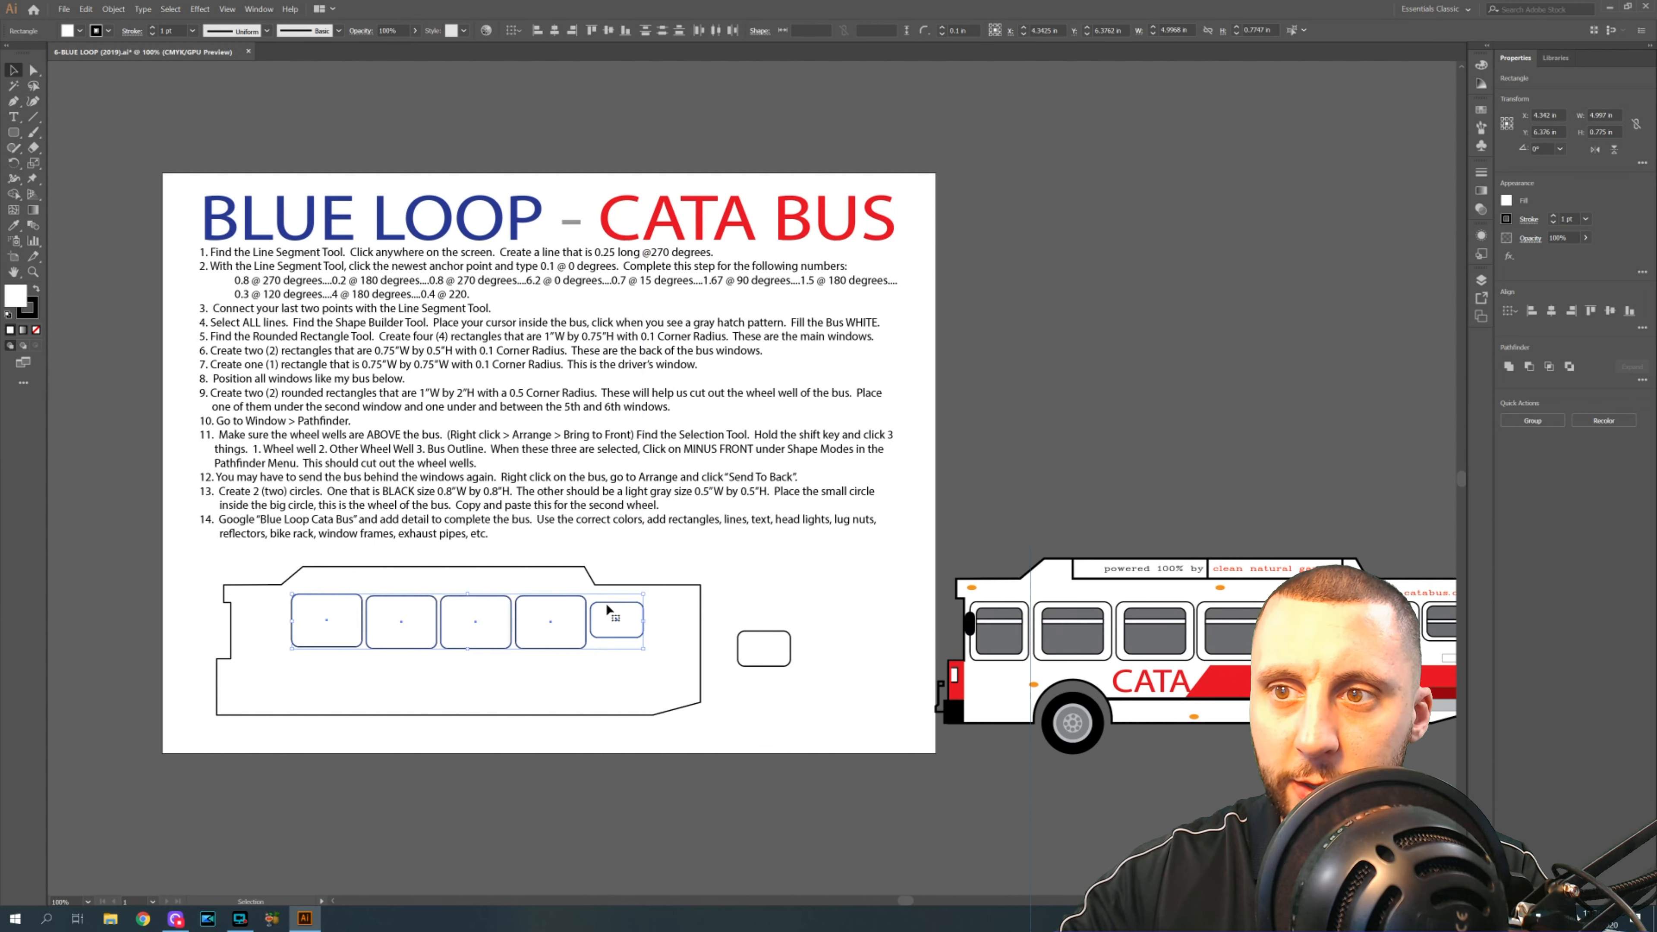
# - Place the remaining 0.75 by 0.5 in rounded window at the rear of the bus, directly after the fifth window
pyautogui.click(773, 606)
pyautogui.moveTo(768, 639); pyautogui.dragTo(673, 601)
pyautogui.click(746, 618)
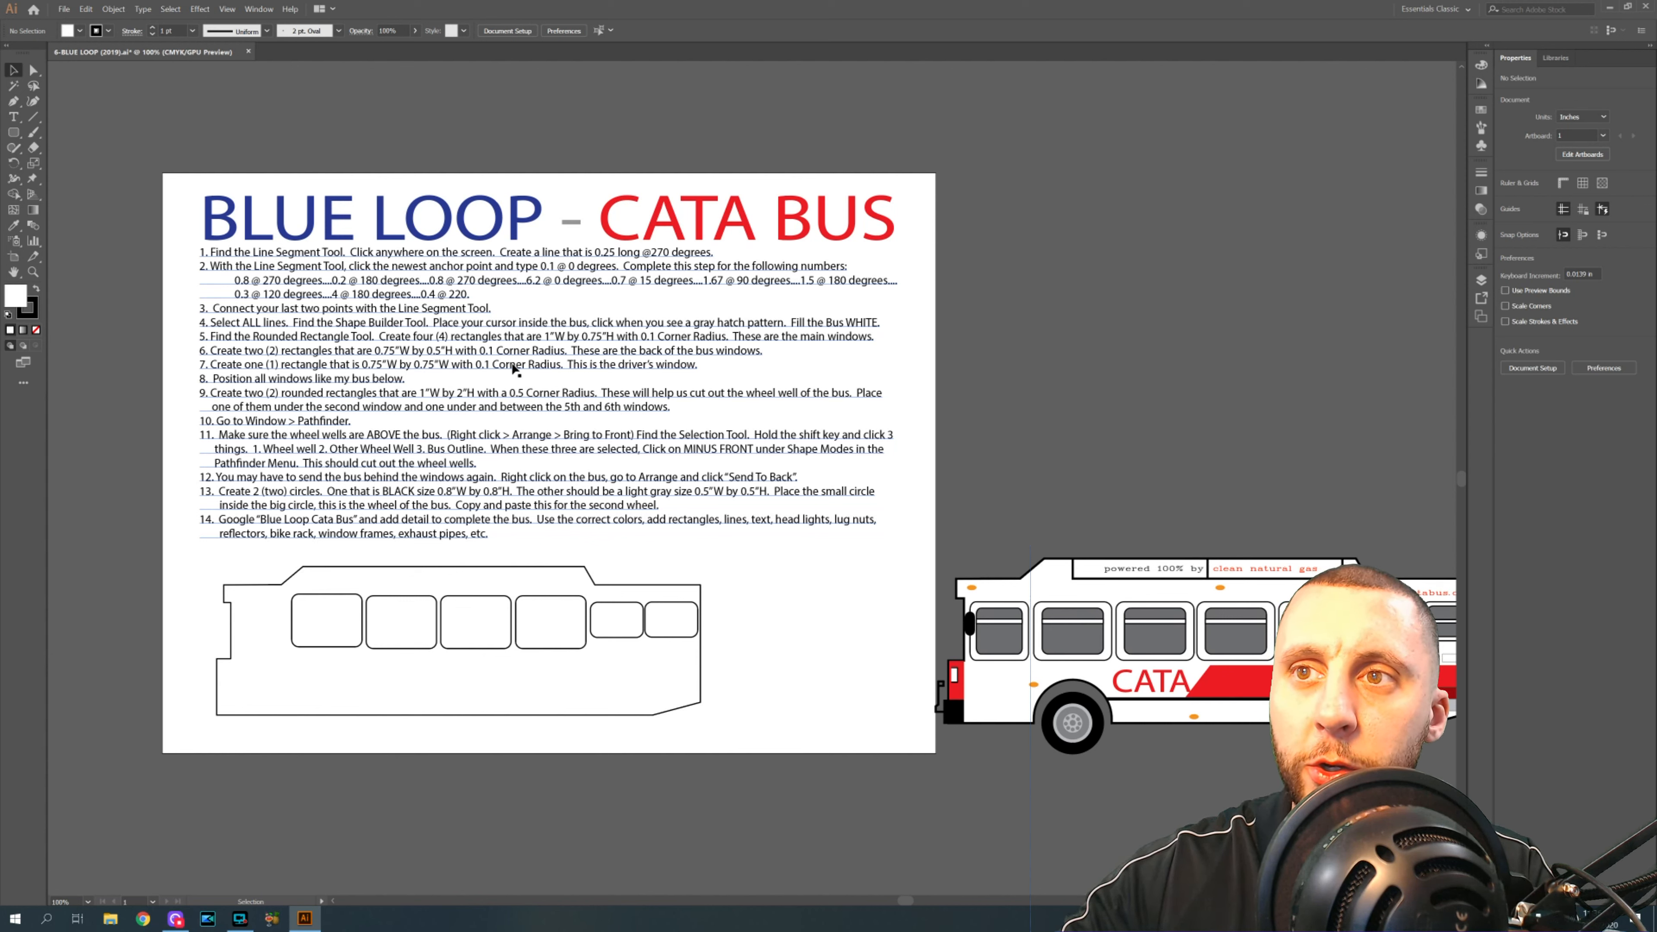
# - Create a 0.75 by 0.75 in rounded rectangle with a 0.1 in corner radius beside the bus
pyautogui.click(14, 132)
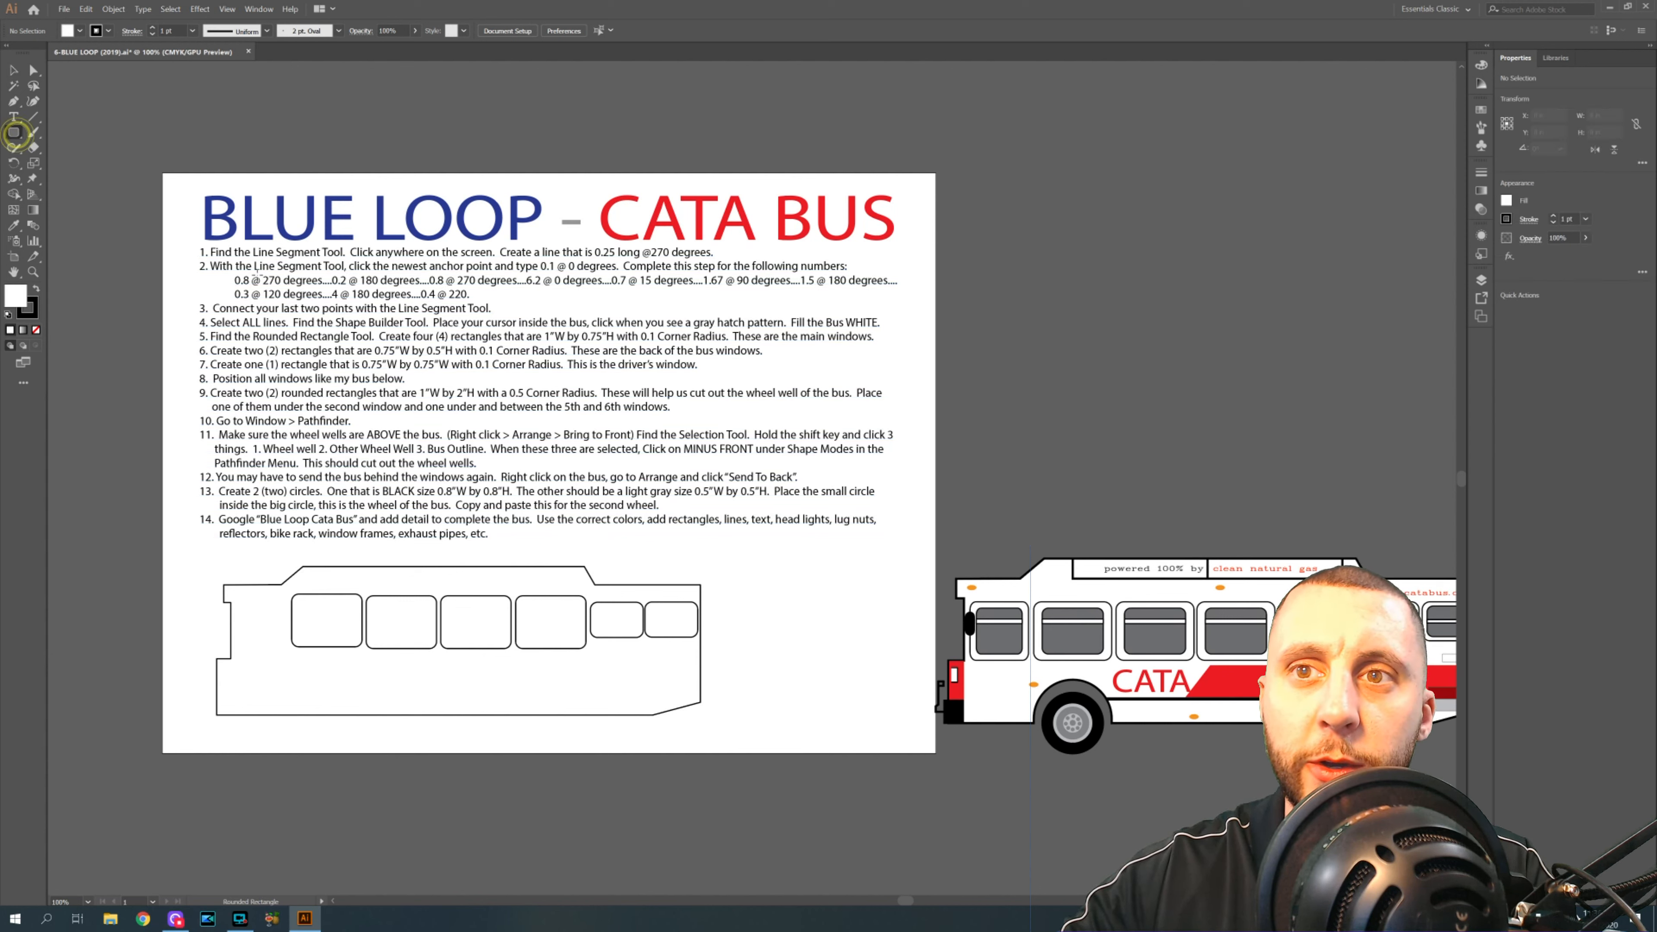
pyautogui.click(762, 620)
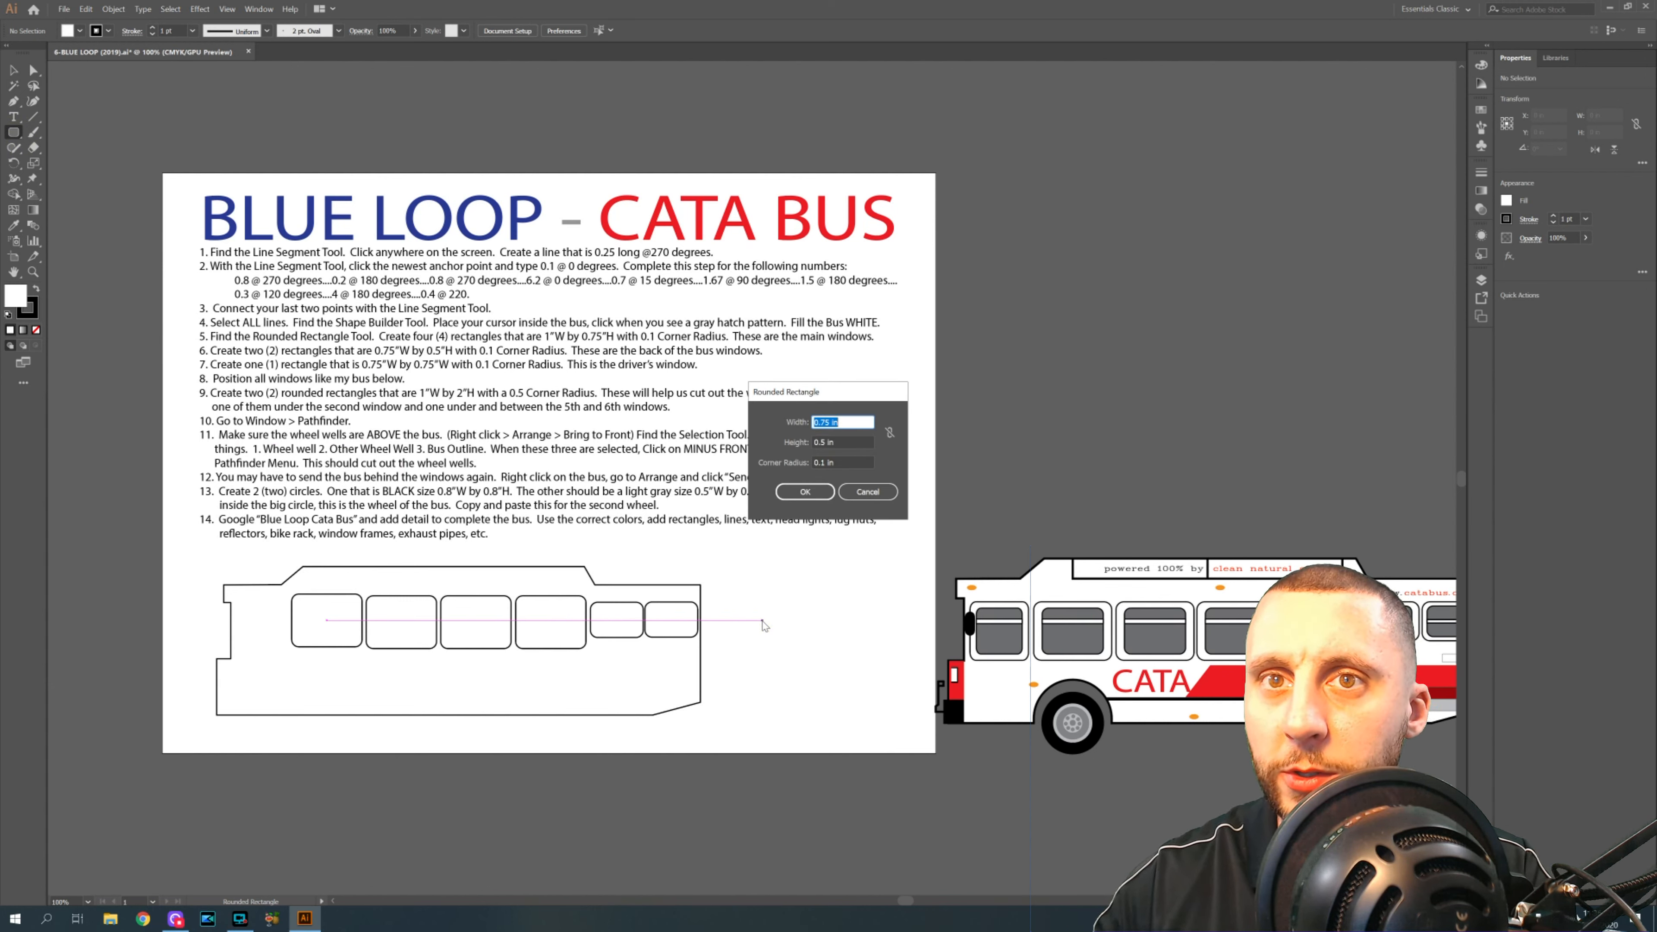
pyautogui.write('.75.')
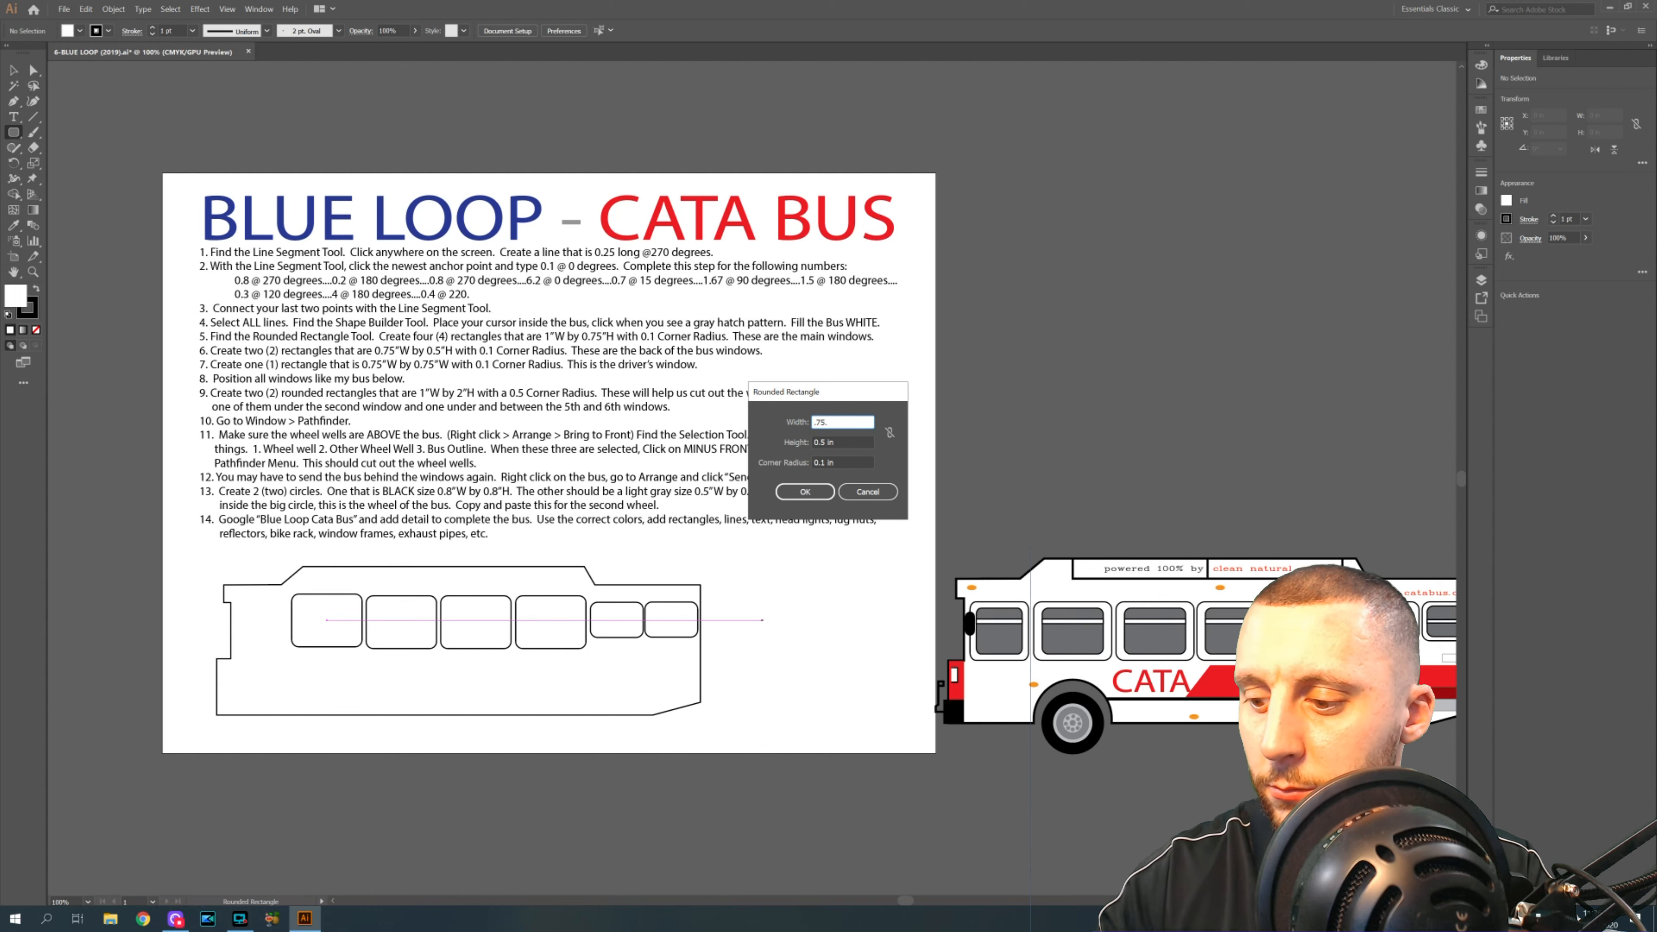
pyautogui.press('Tab')
pyautogui.write('.')
pyautogui.press('Tab')
pyautogui.write('.1')
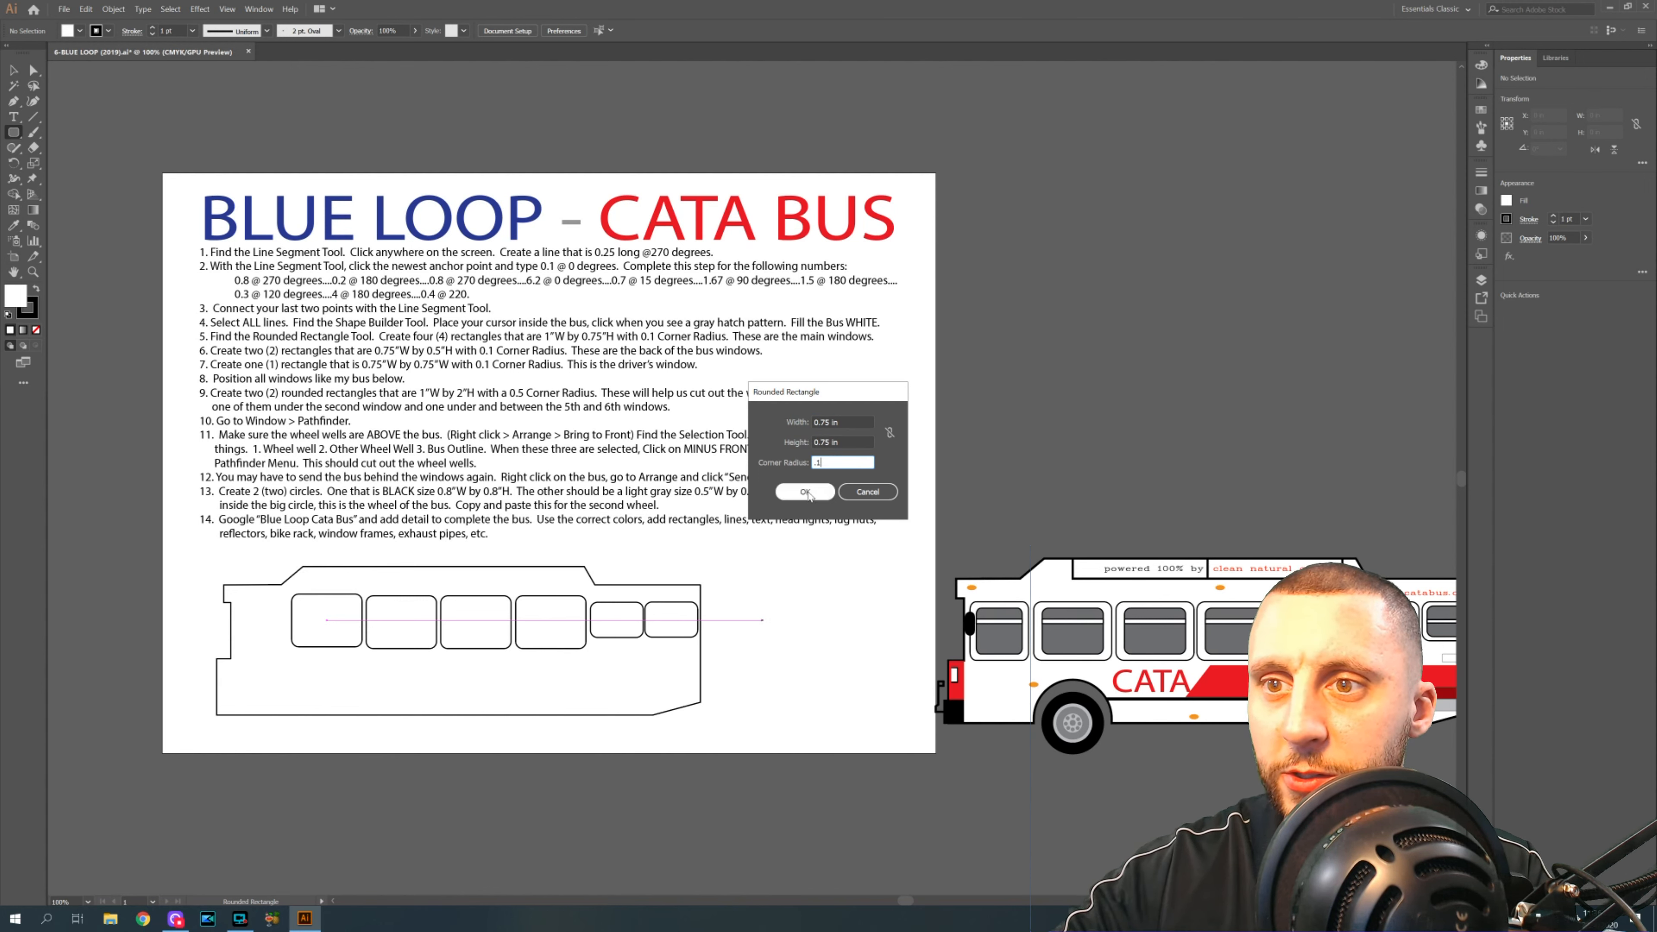
pyautogui.click(806, 493)
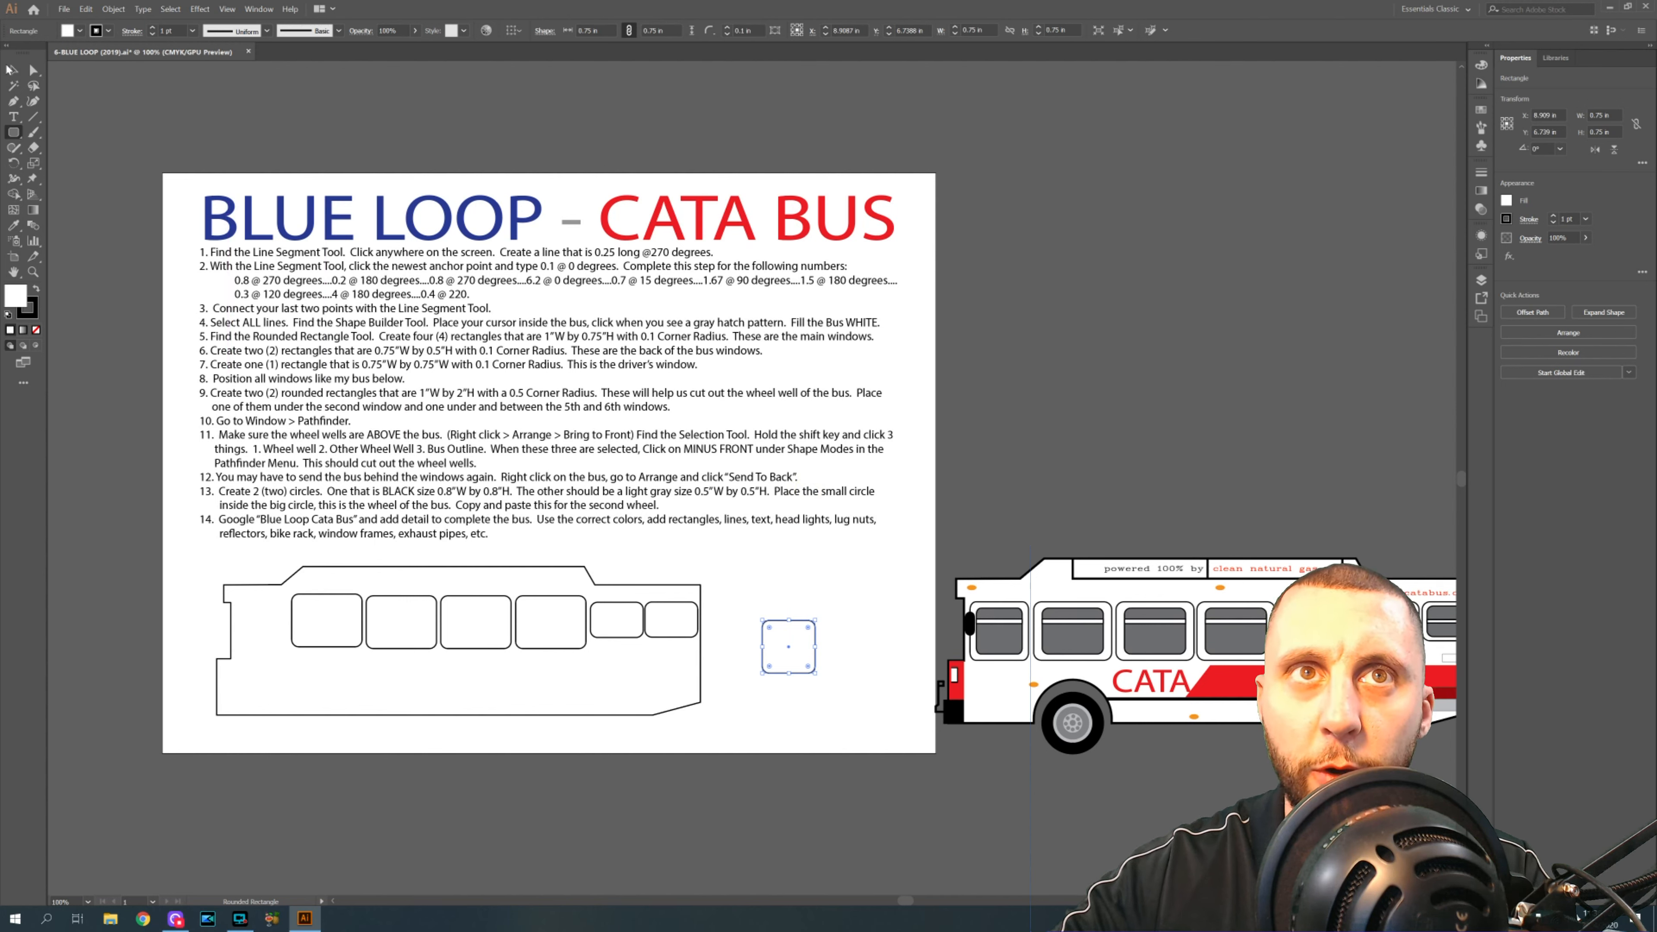
# - Place the 0.75 in square rounded rectangle as the driver's window, ahead of the first main window
pyautogui.click(10, 69)
pyautogui.moveTo(778, 620); pyautogui.dragTo(246, 594)
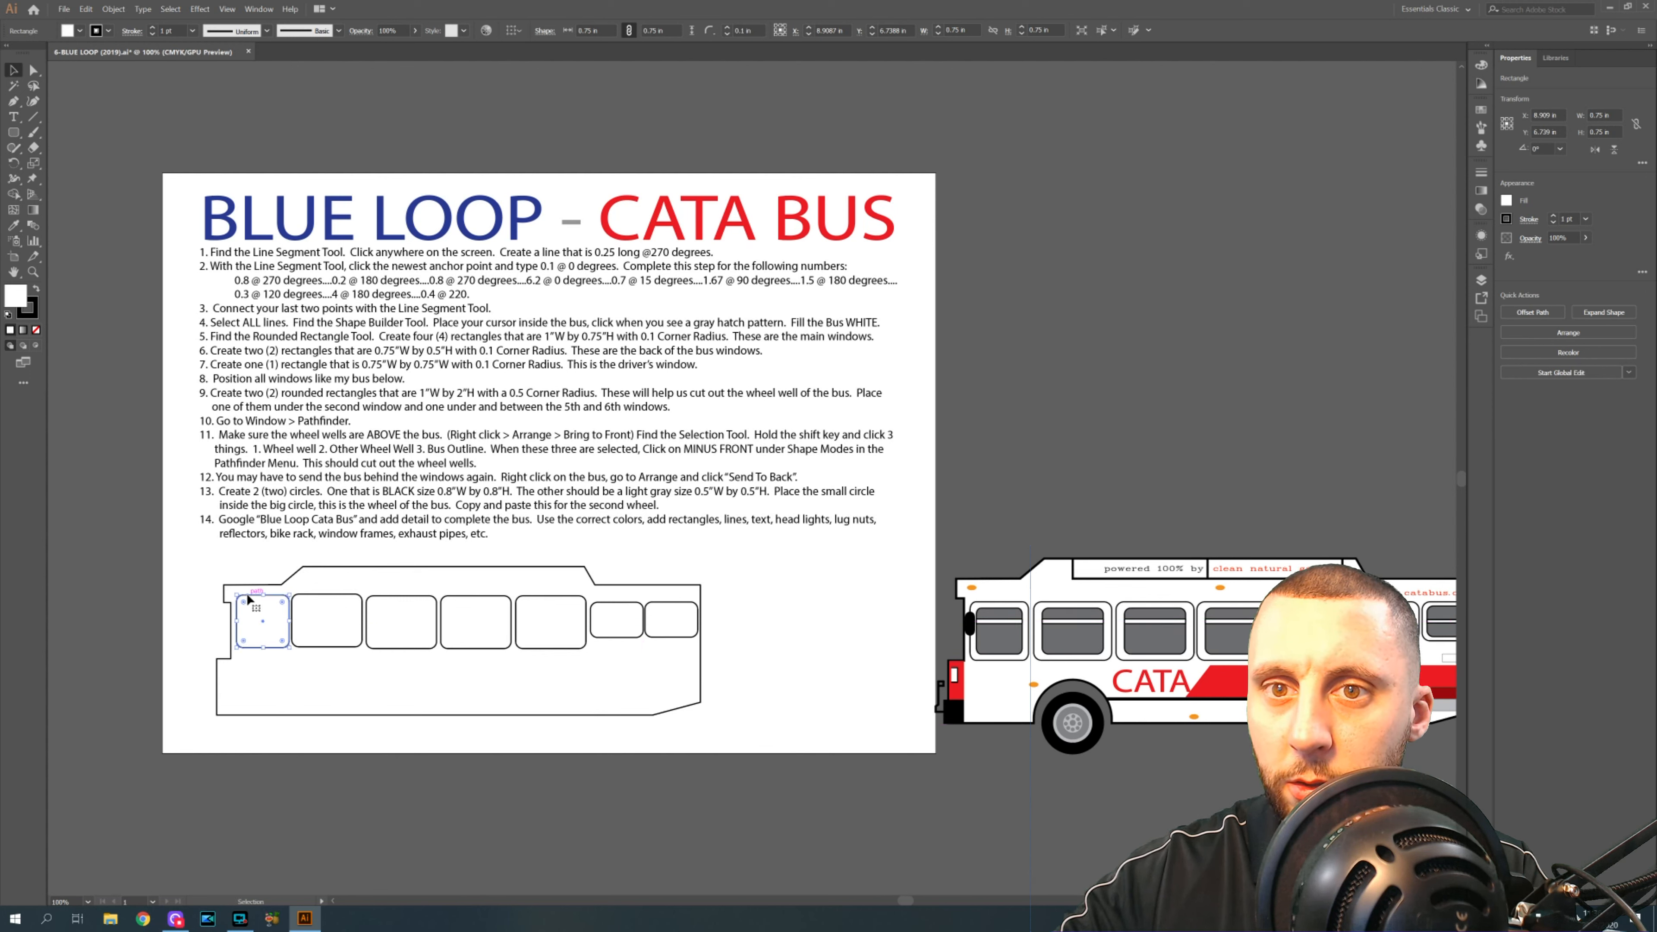
pyautogui.click(785, 591)
# - Fine-tune the positions of the main windows and the small rear windows so they form an evenly spaced row
pyautogui.click(405, 622)
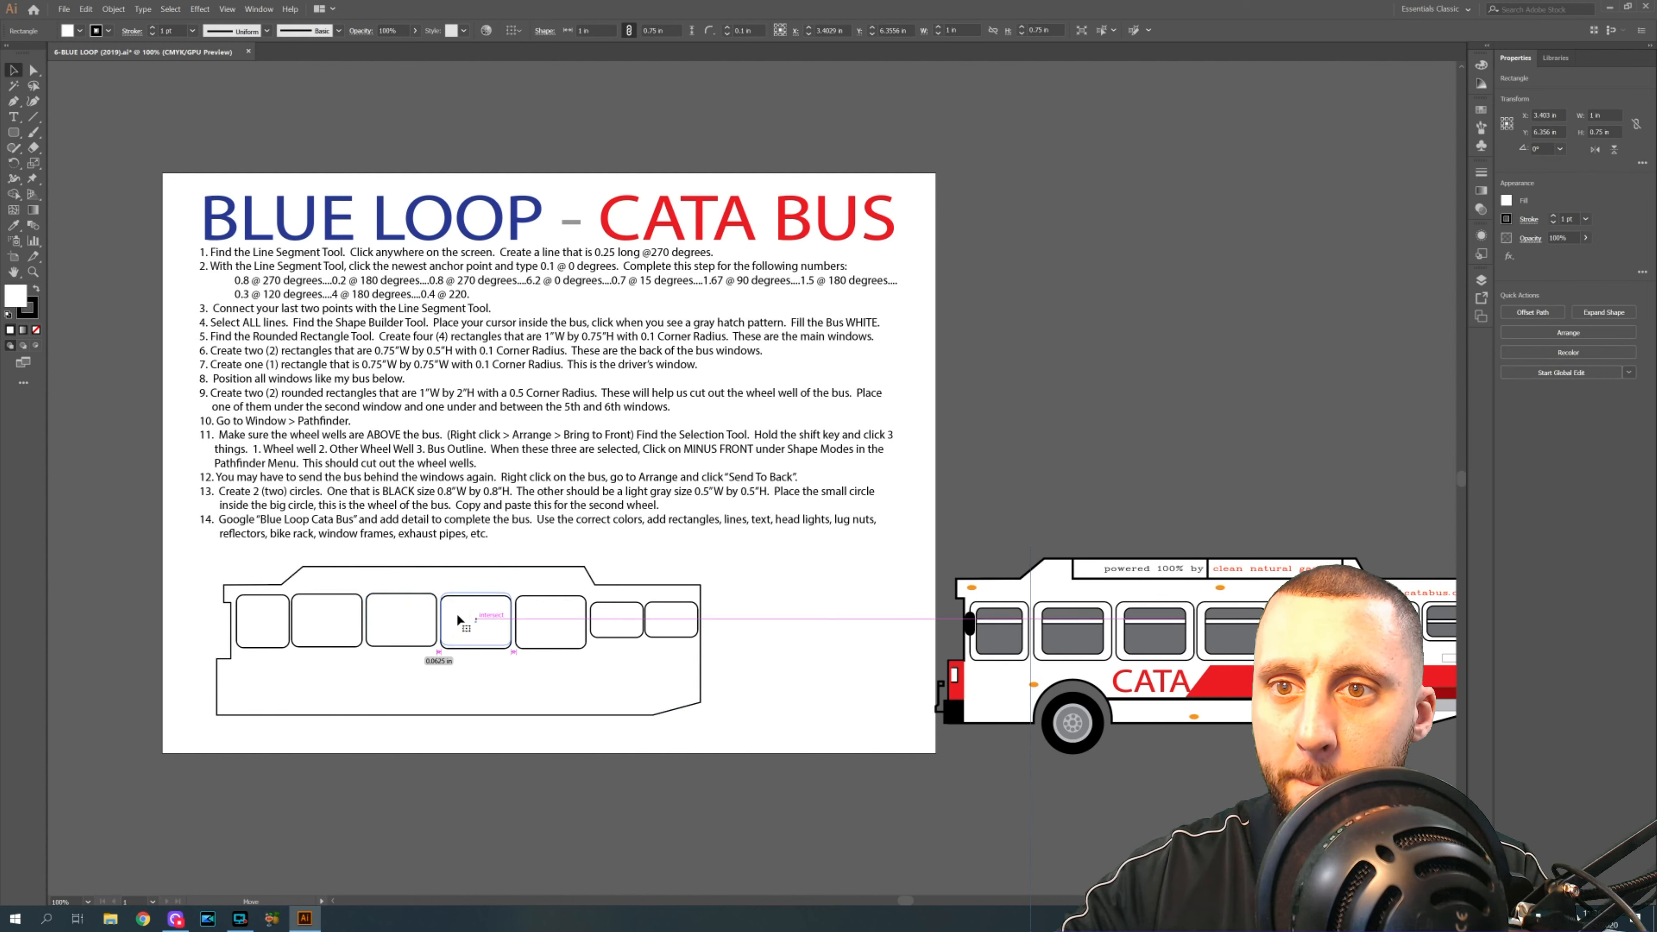
pyautogui.click(546, 621)
pyautogui.moveTo(627, 626); pyautogui.dragTo(673, 617)
pyautogui.click(802, 640)
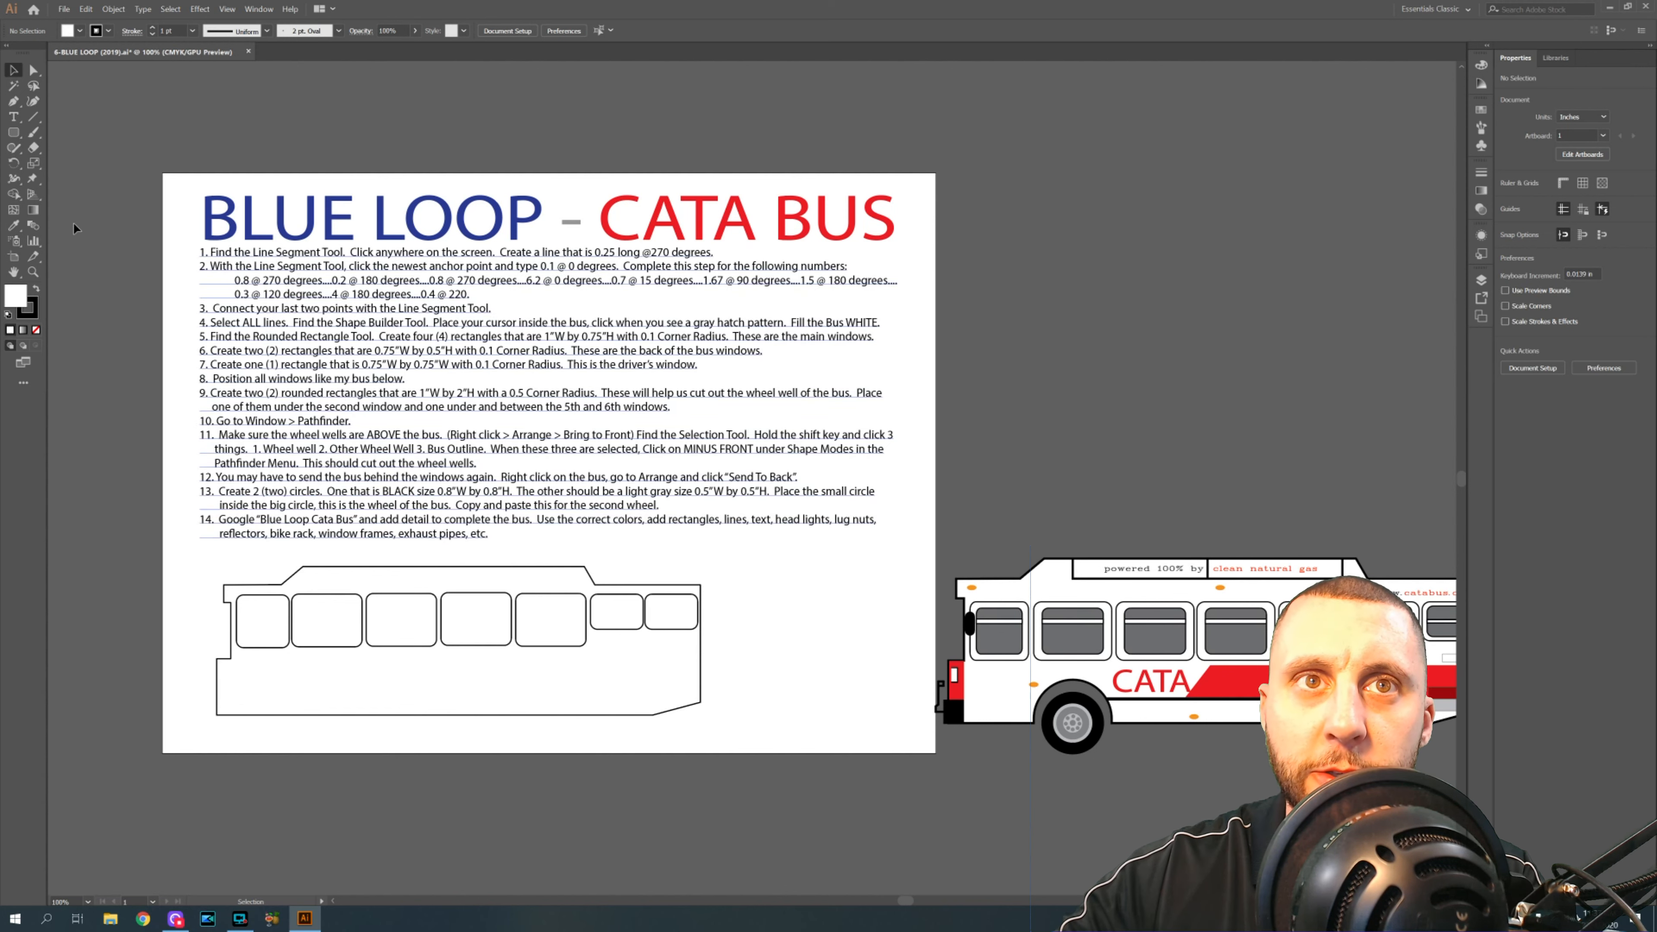
# - Create a rounded rectangle 1 in wide and 2 in high with a 0.5 in corner radius beside the bus
pyautogui.click(13, 132)
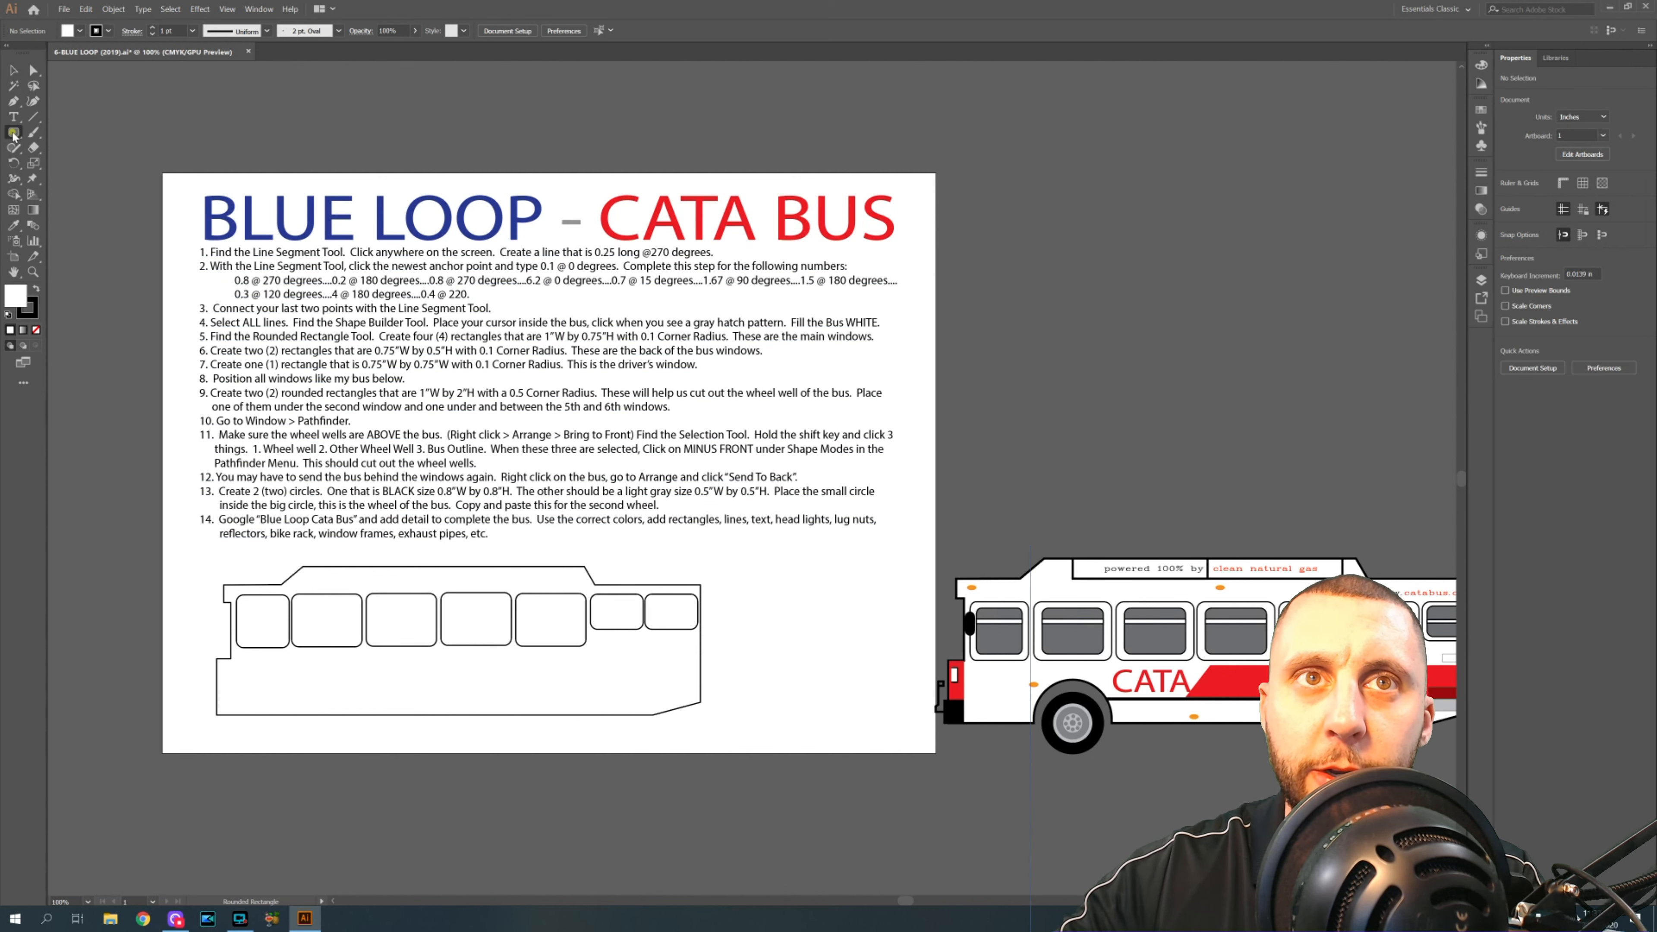
pyautogui.click(734, 605)
pyautogui.write('1')
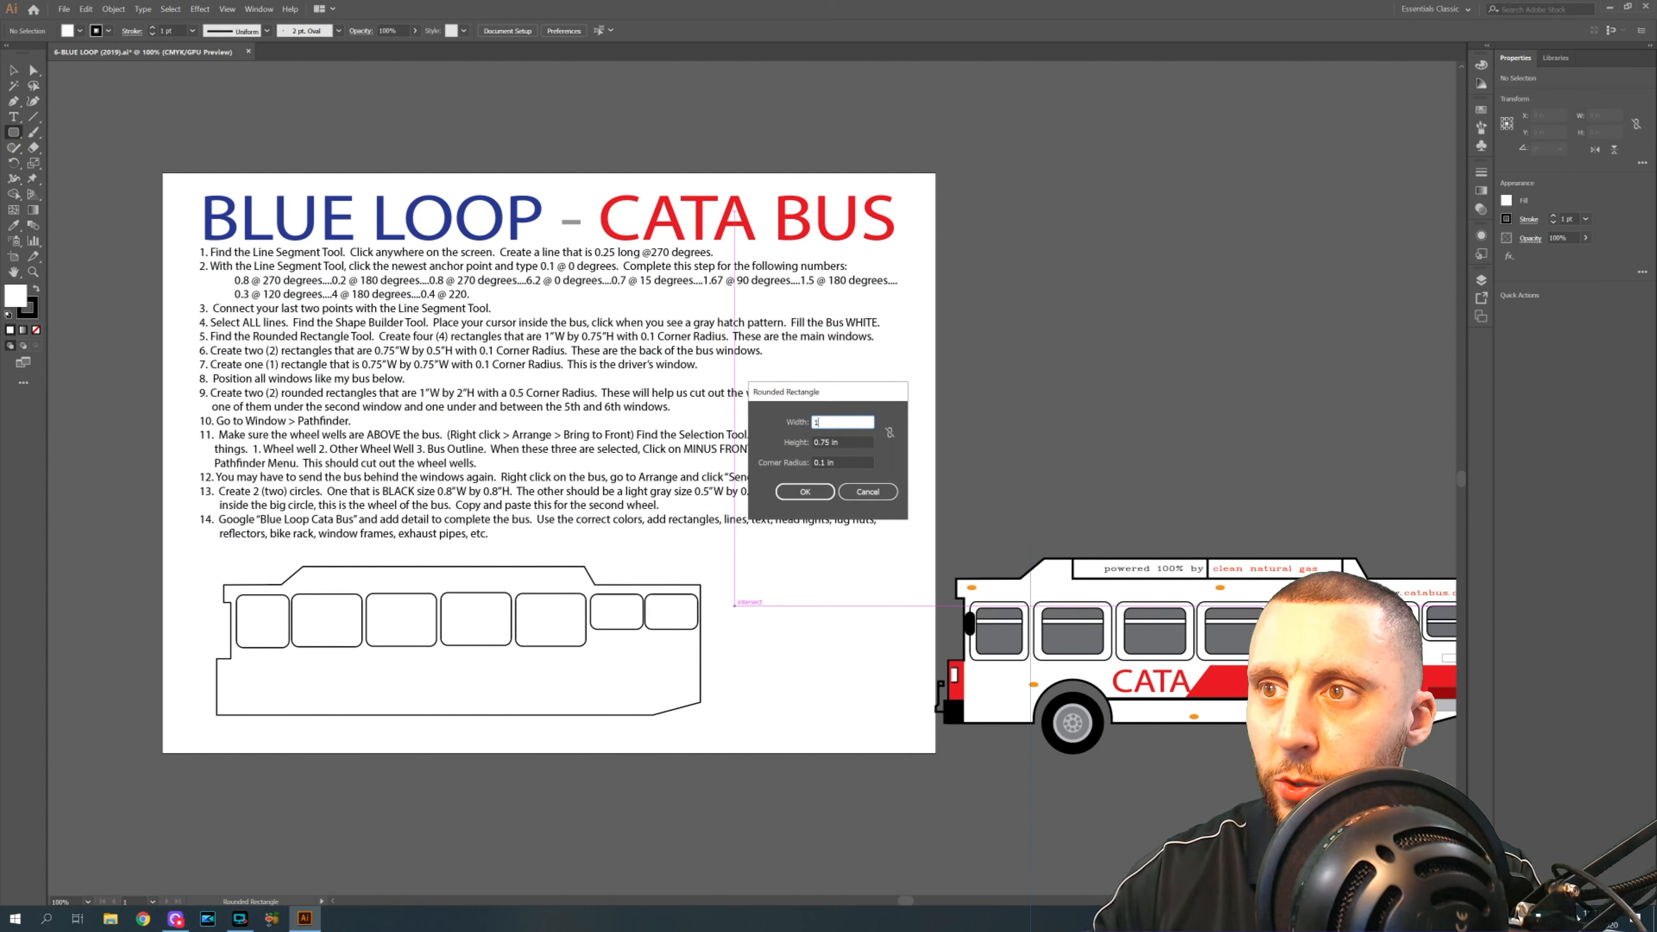
pyautogui.press('Tab')
pyautogui.write('2')
pyautogui.press('Tab')
pyautogui.write('.')
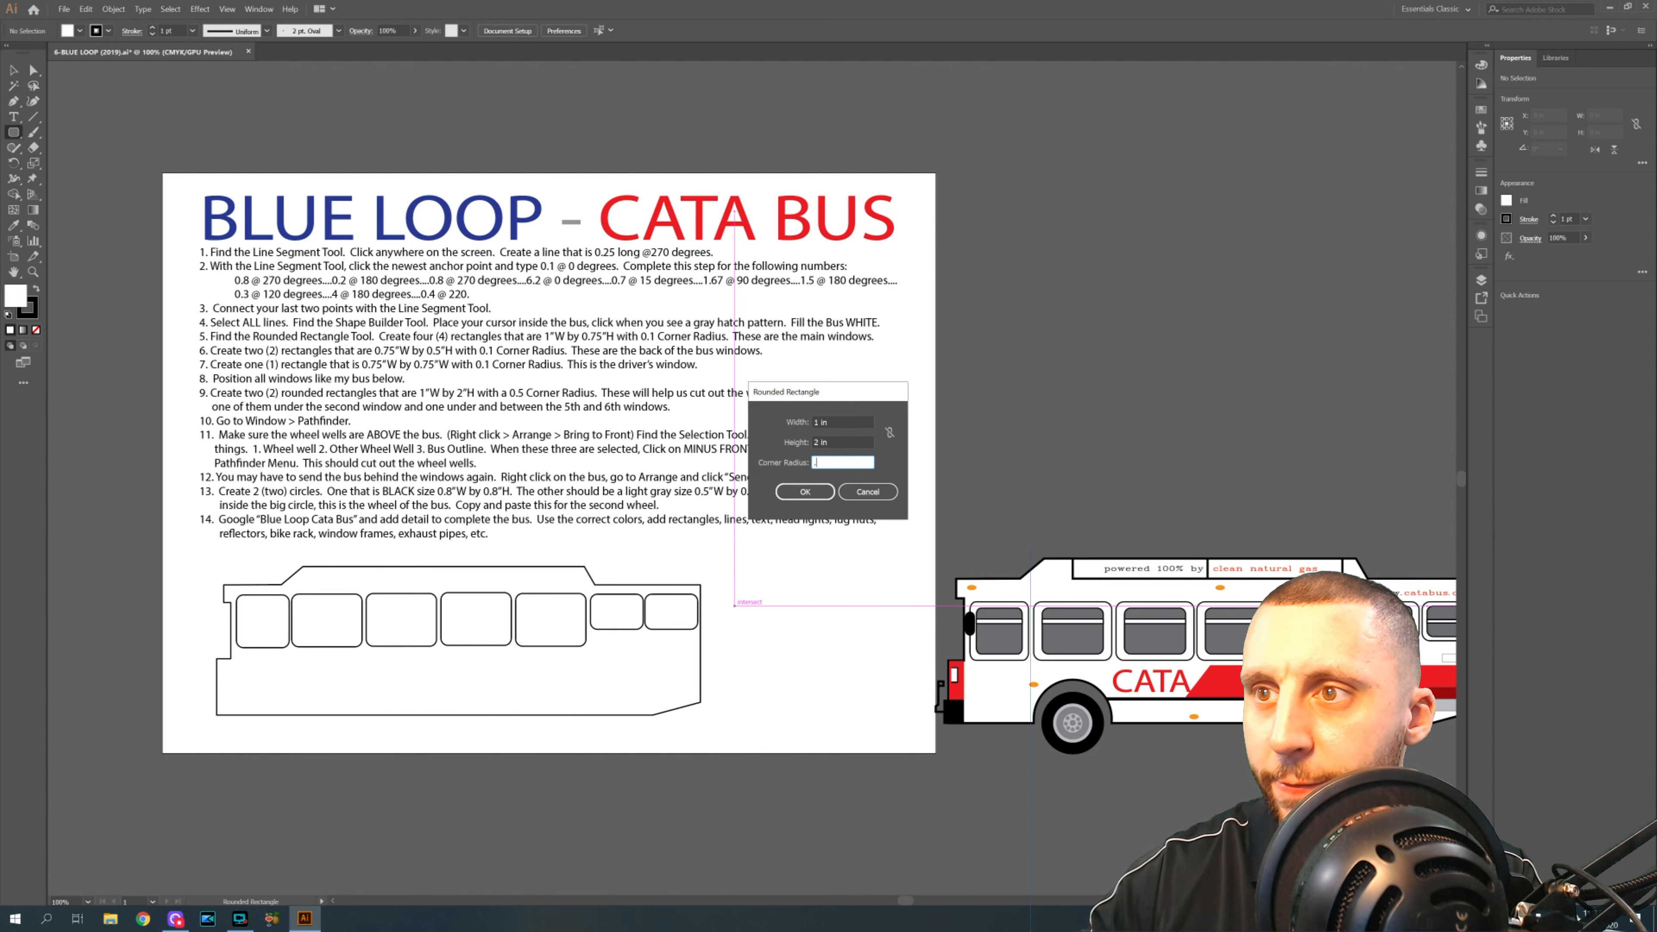
pyautogui.click(804, 491)
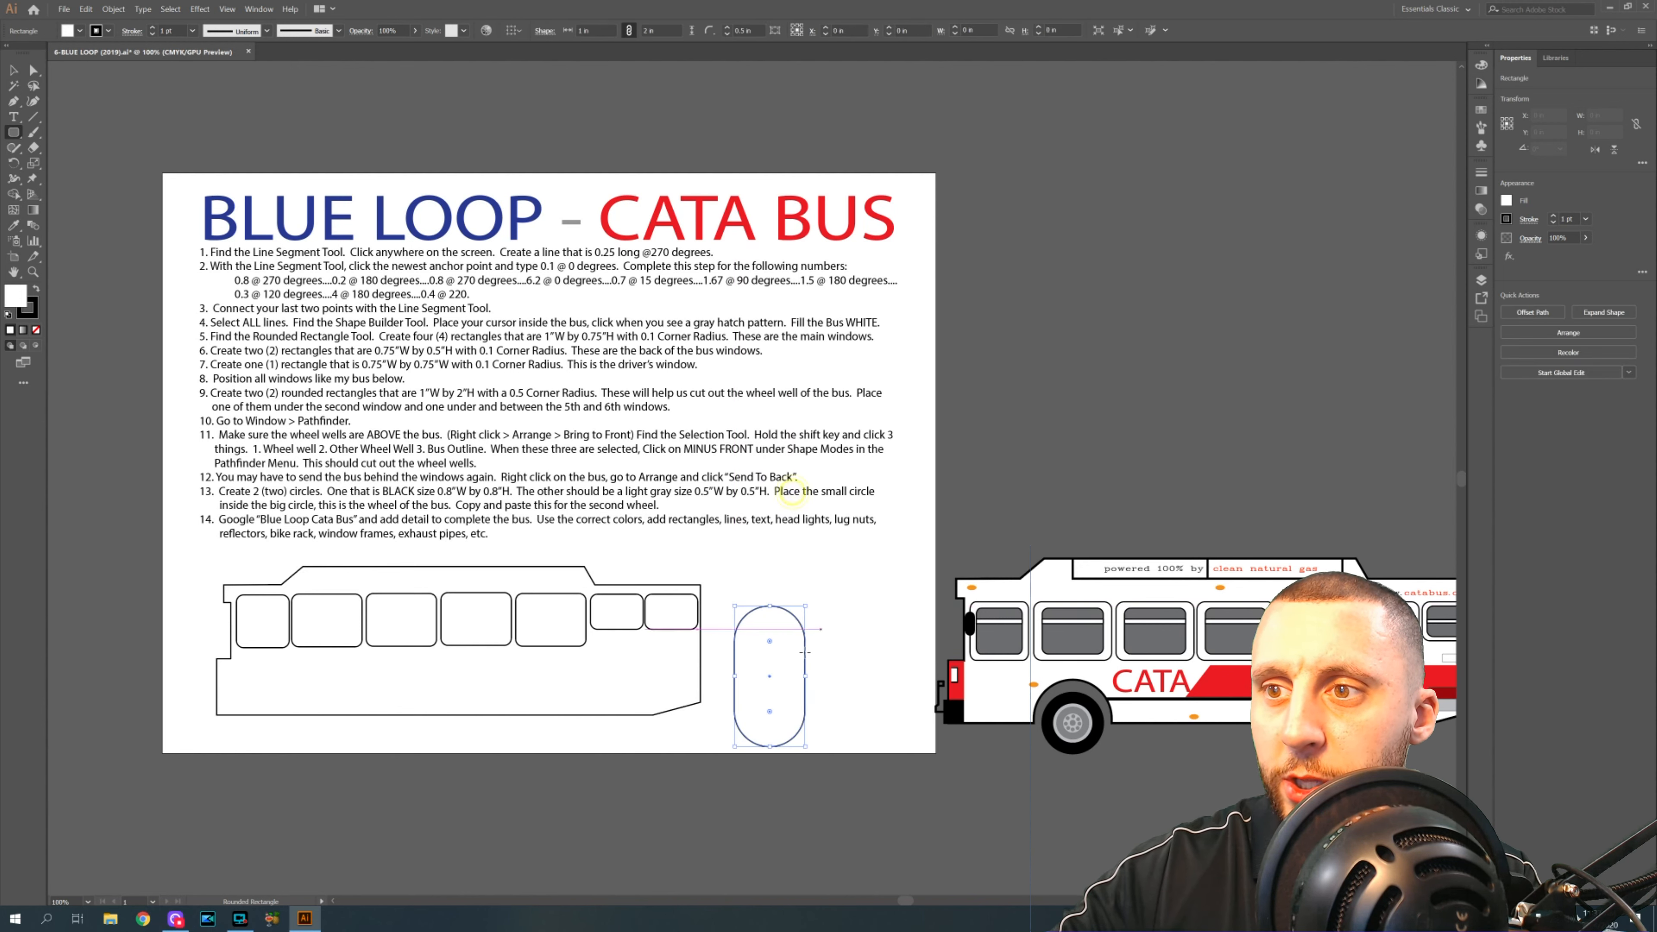
# - Place the wheel-well shape over the bus's lower edge below the second window, and a copy level with it between the fifth and sixth windows
pyautogui.click(14, 71)
pyautogui.moveTo(773, 657); pyautogui.dragTo(314, 728)
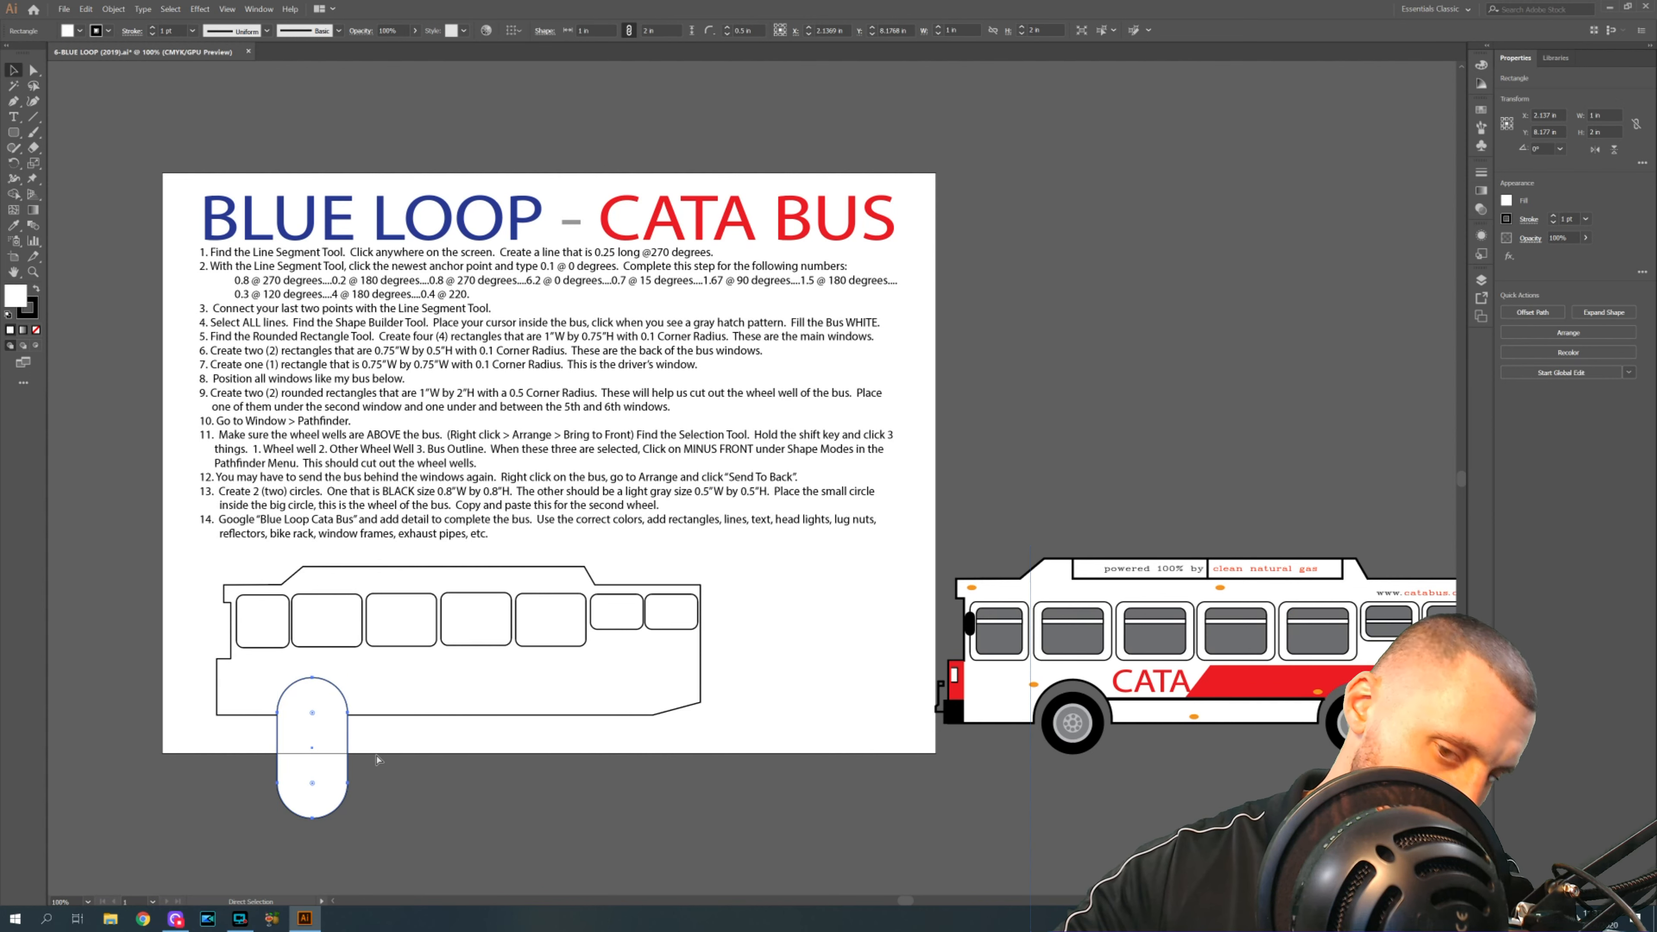
pyautogui.hotkey('ctrl', 'c')
pyautogui.hotkey('ctrl', 'v')
pyautogui.moveTo(764, 463); pyautogui.dragTo(389, 734)
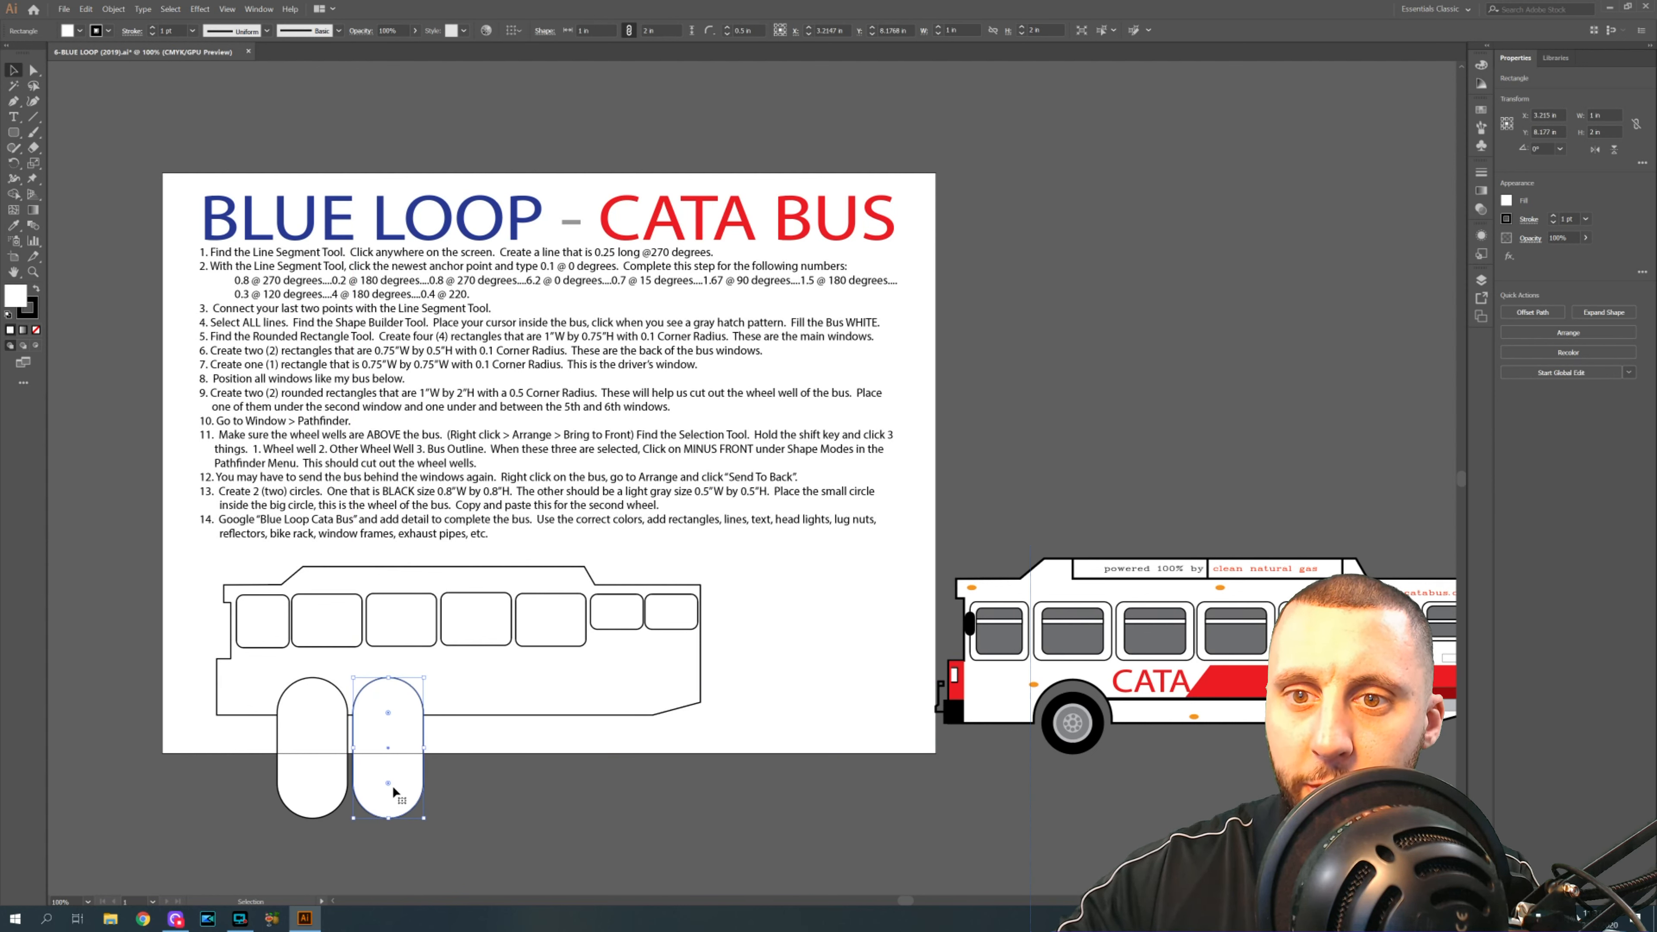
pyautogui.moveTo(378, 762); pyautogui.dragTo(572, 764)
pyautogui.click(696, 776)
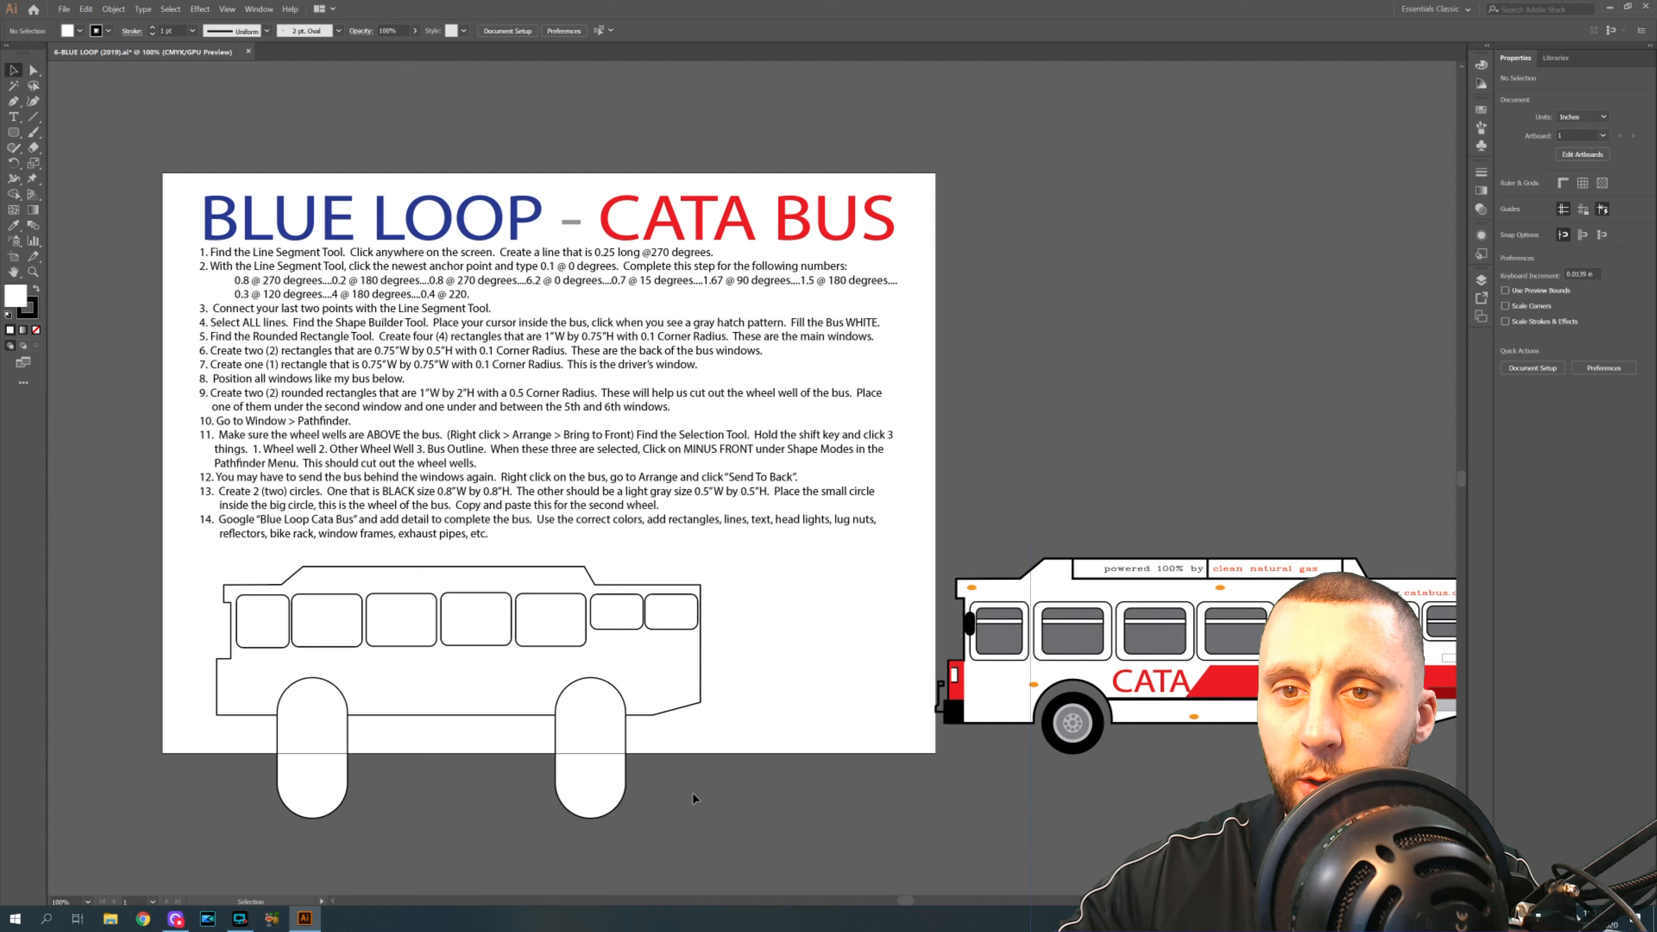
# - Fill both wheel-well shapes with light blue
pyautogui.click(606, 781)
pyautogui.click(330, 793)
pyautogui.keyDown('shift'); pyautogui.click(562, 780); pyautogui.keyUp('shift')
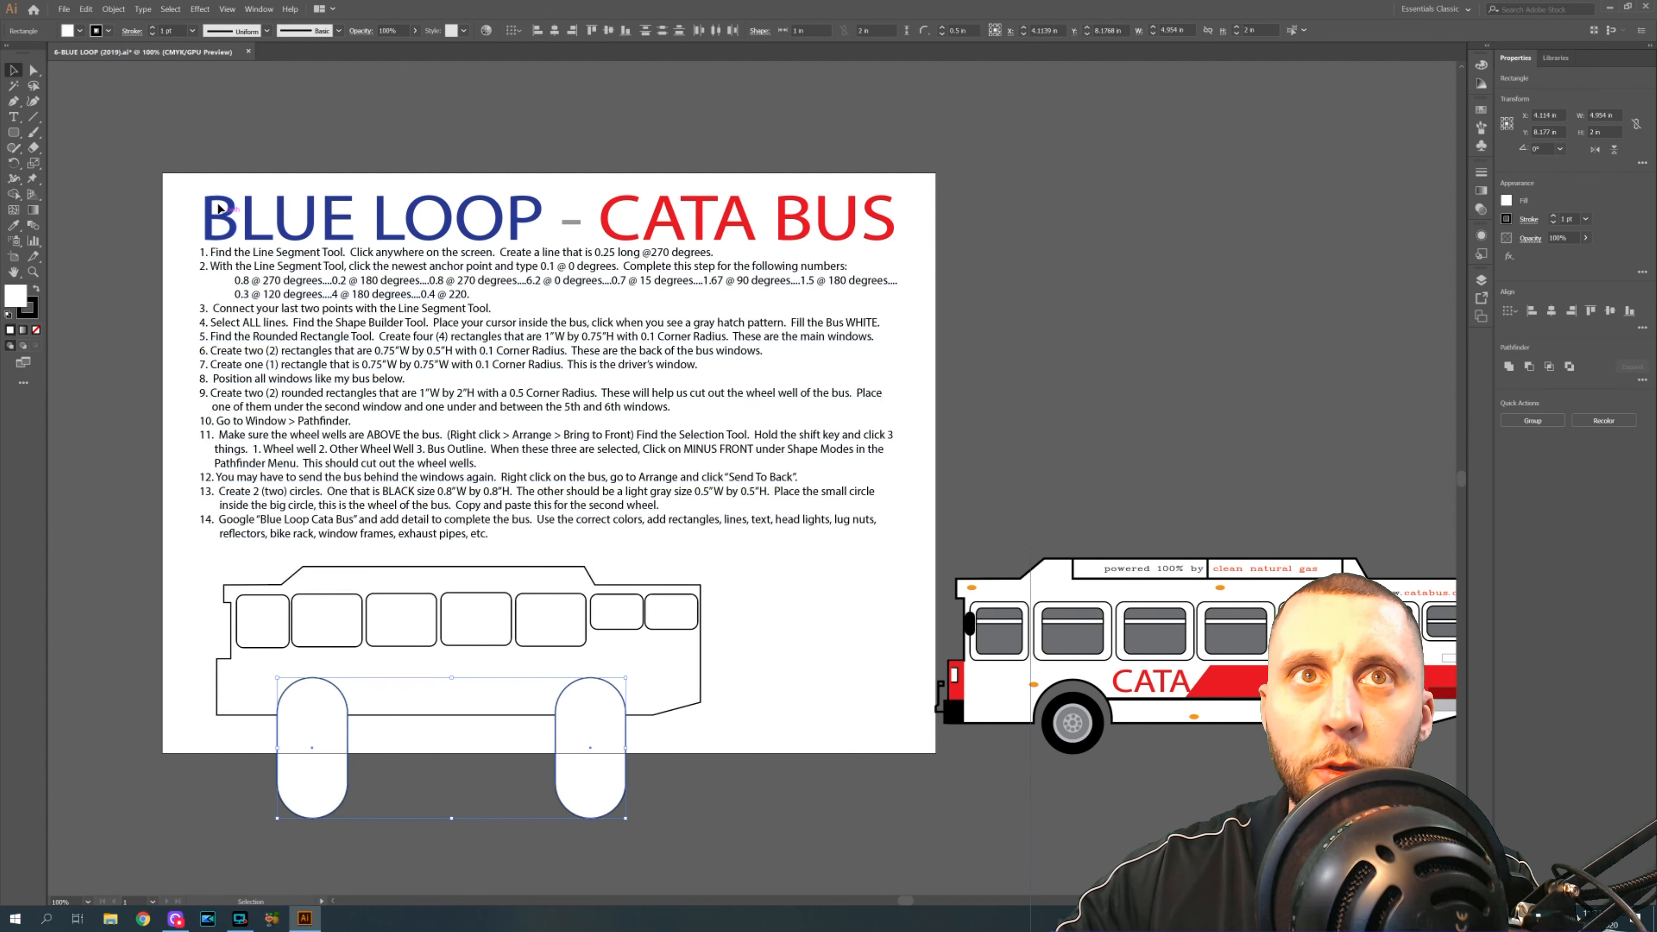
pyautogui.click(79, 31)
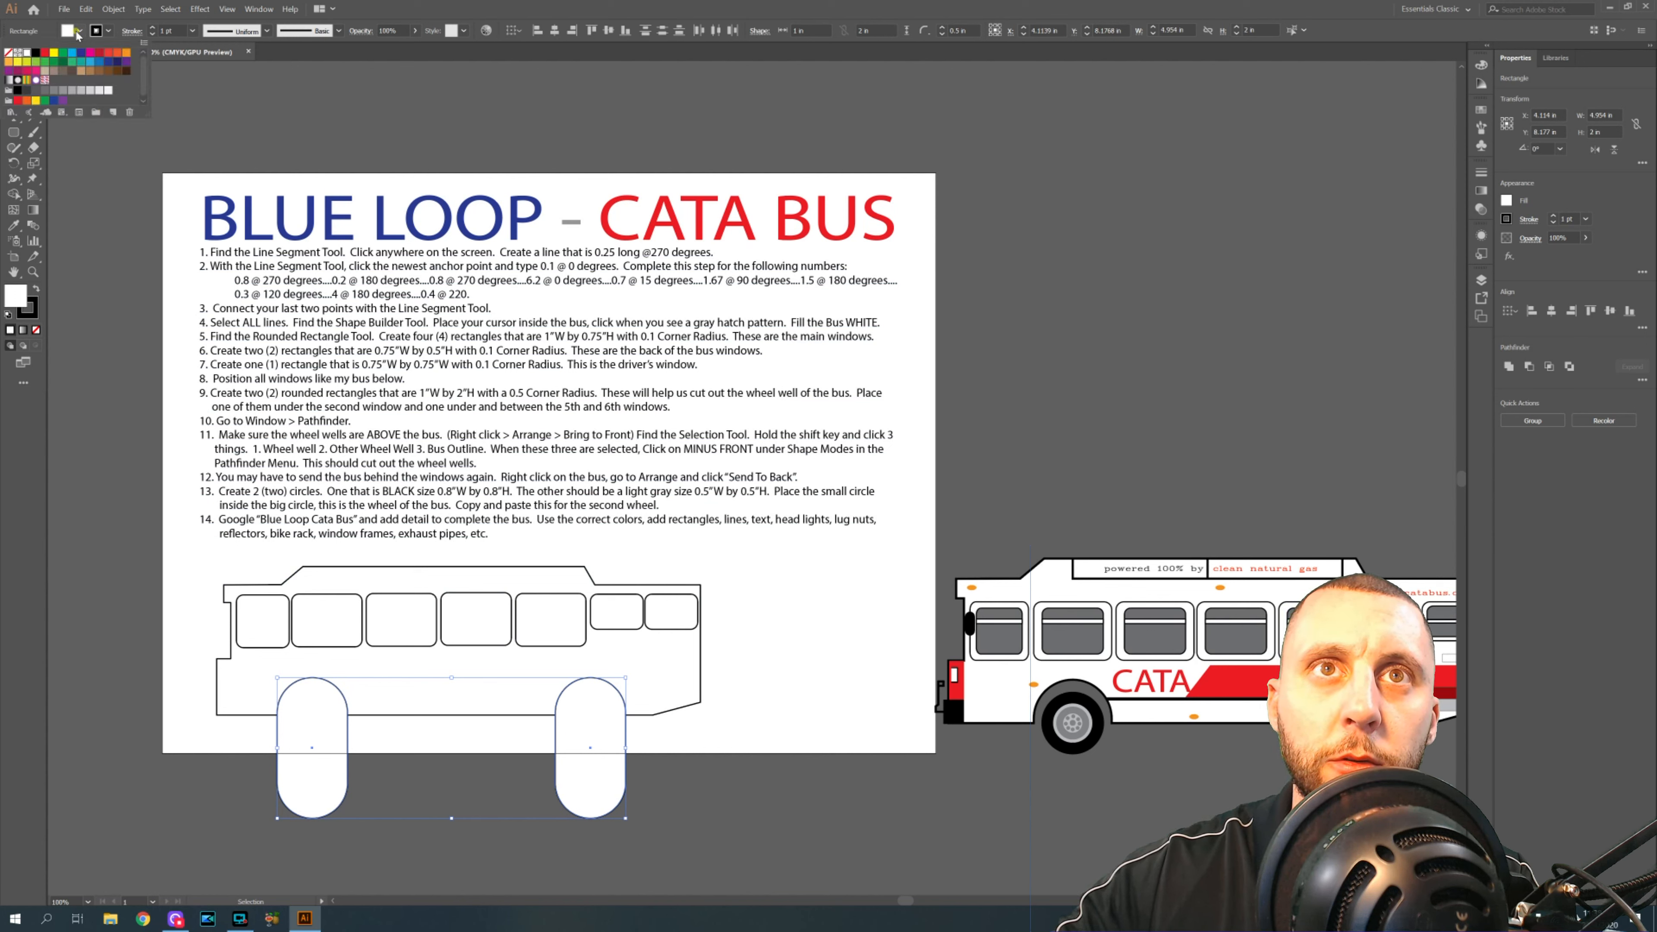
pyautogui.click(73, 53)
pyautogui.click(670, 770)
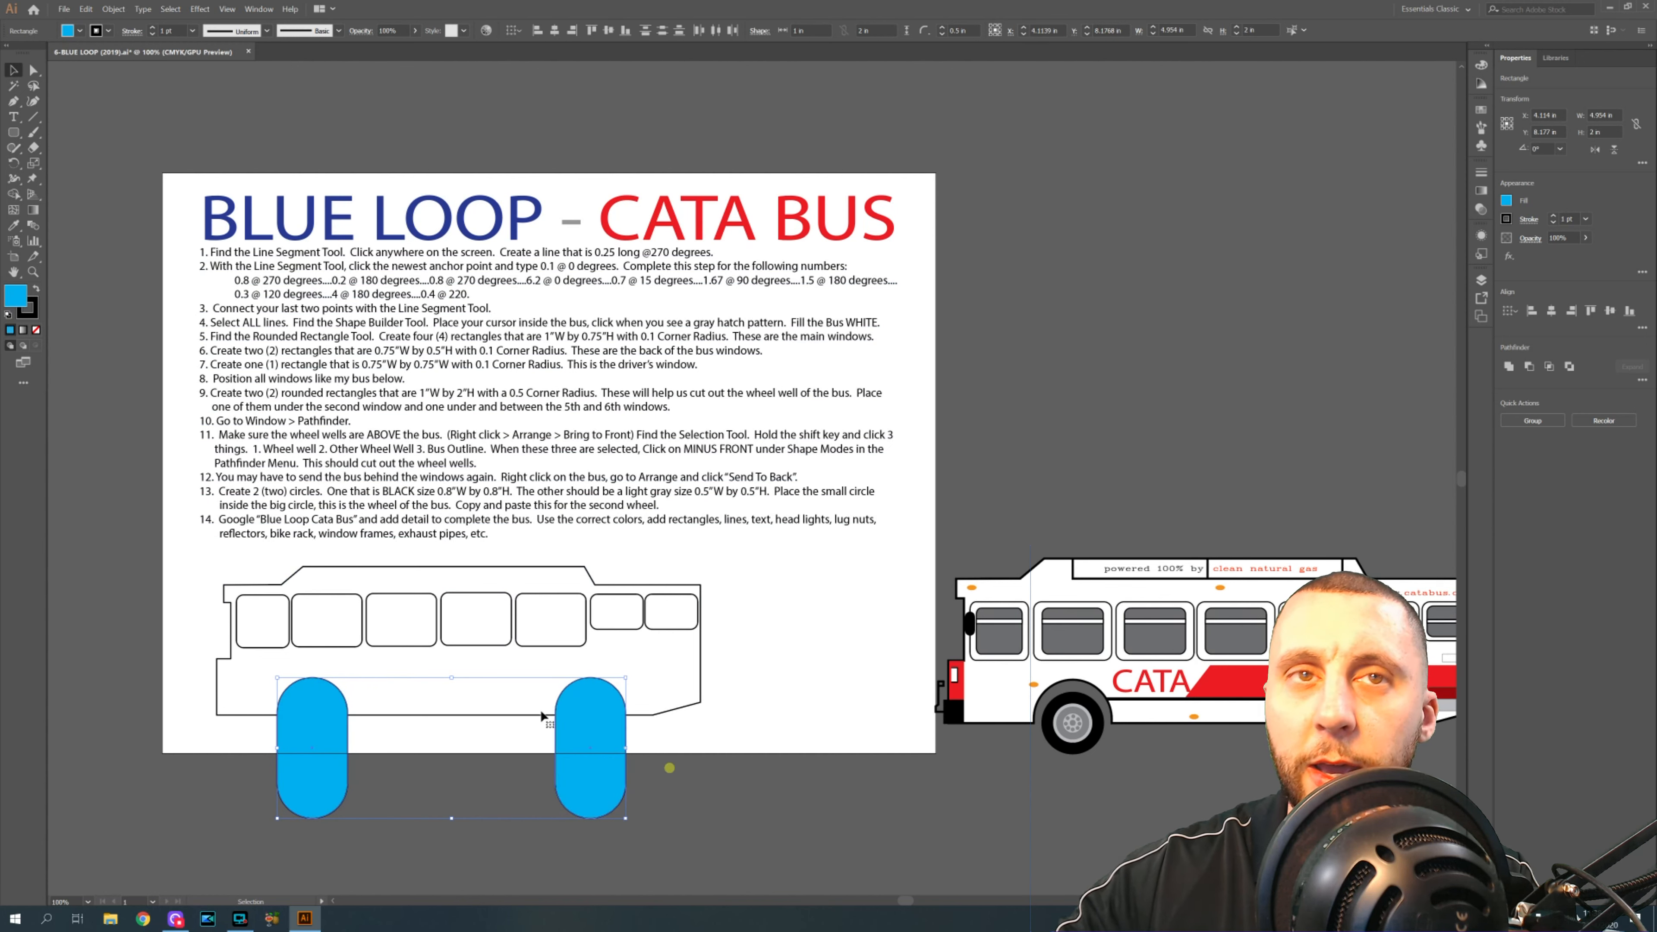
pyautogui.doubleClick(16, 69)
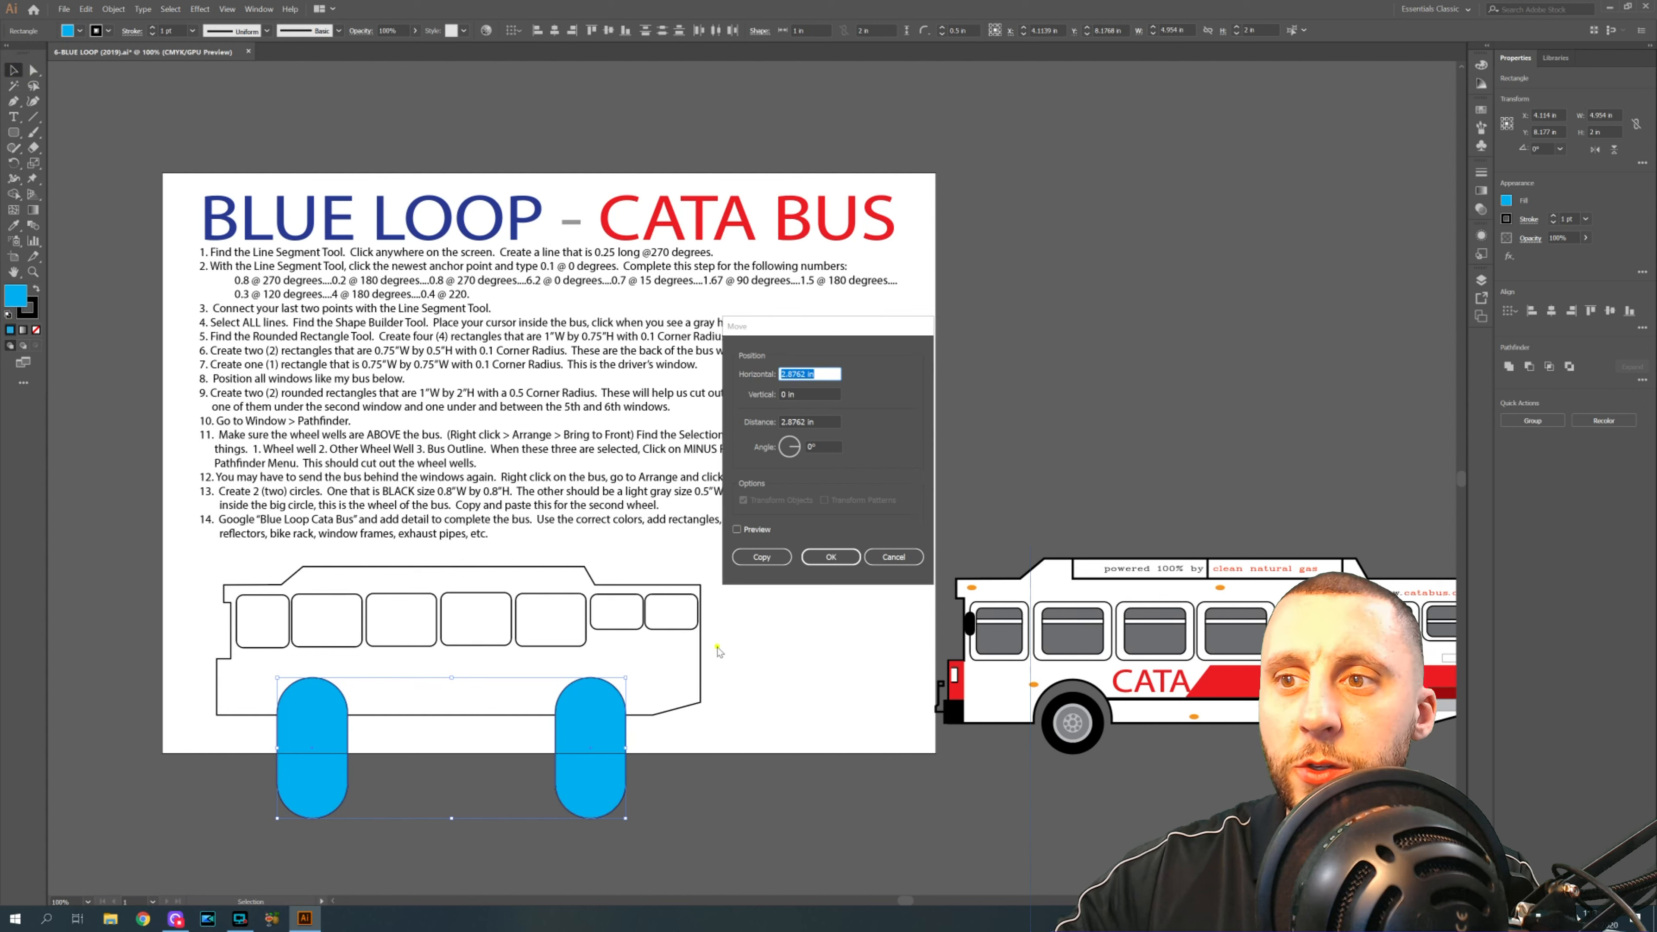
pyautogui.click(890, 556)
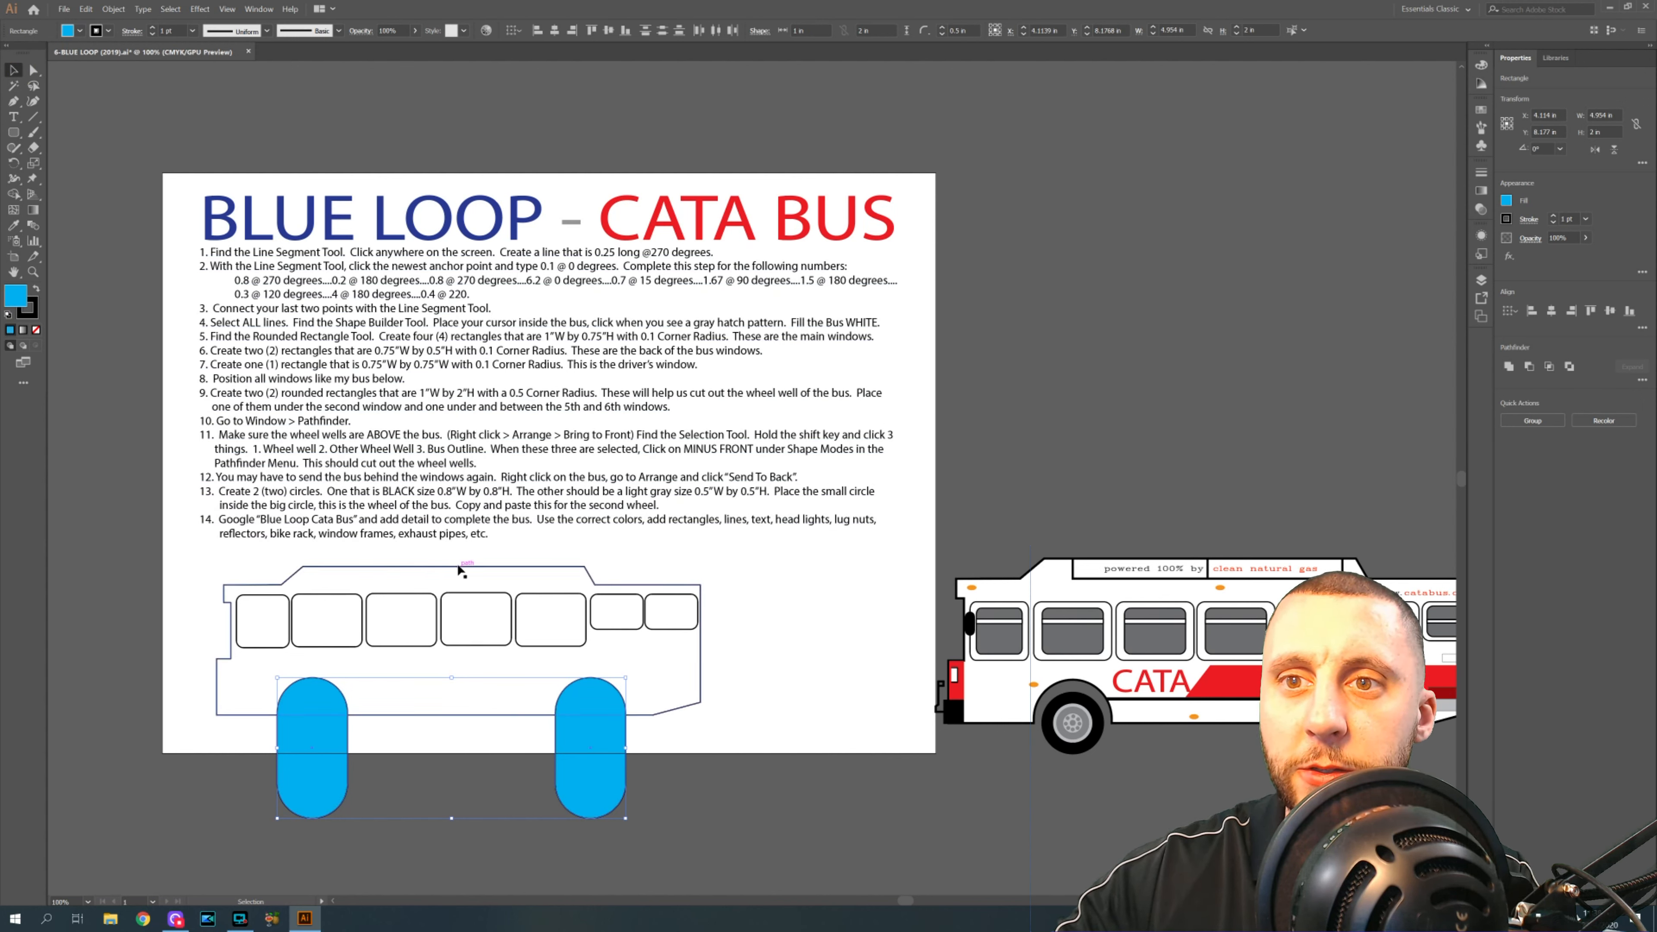
# - Bring both wheel-well shapes to the front, above the bus outline
pyautogui.rightClick(337, 785)
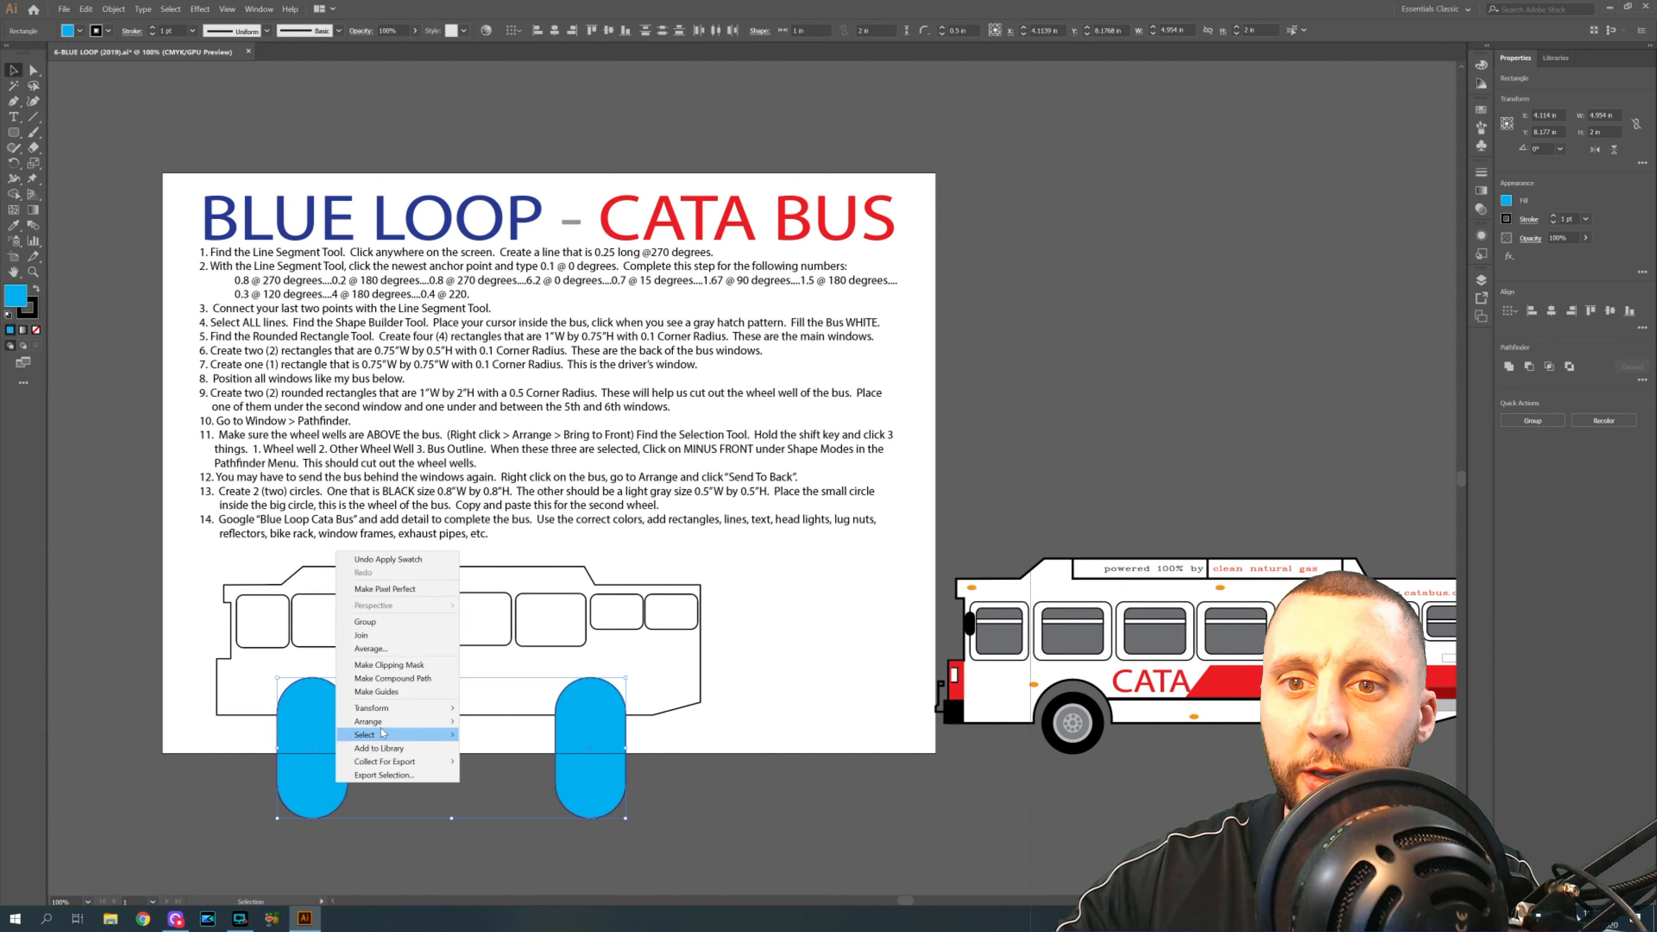
pyautogui.moveTo(385, 721)
pyautogui.click(504, 721)
pyautogui.click(738, 768)
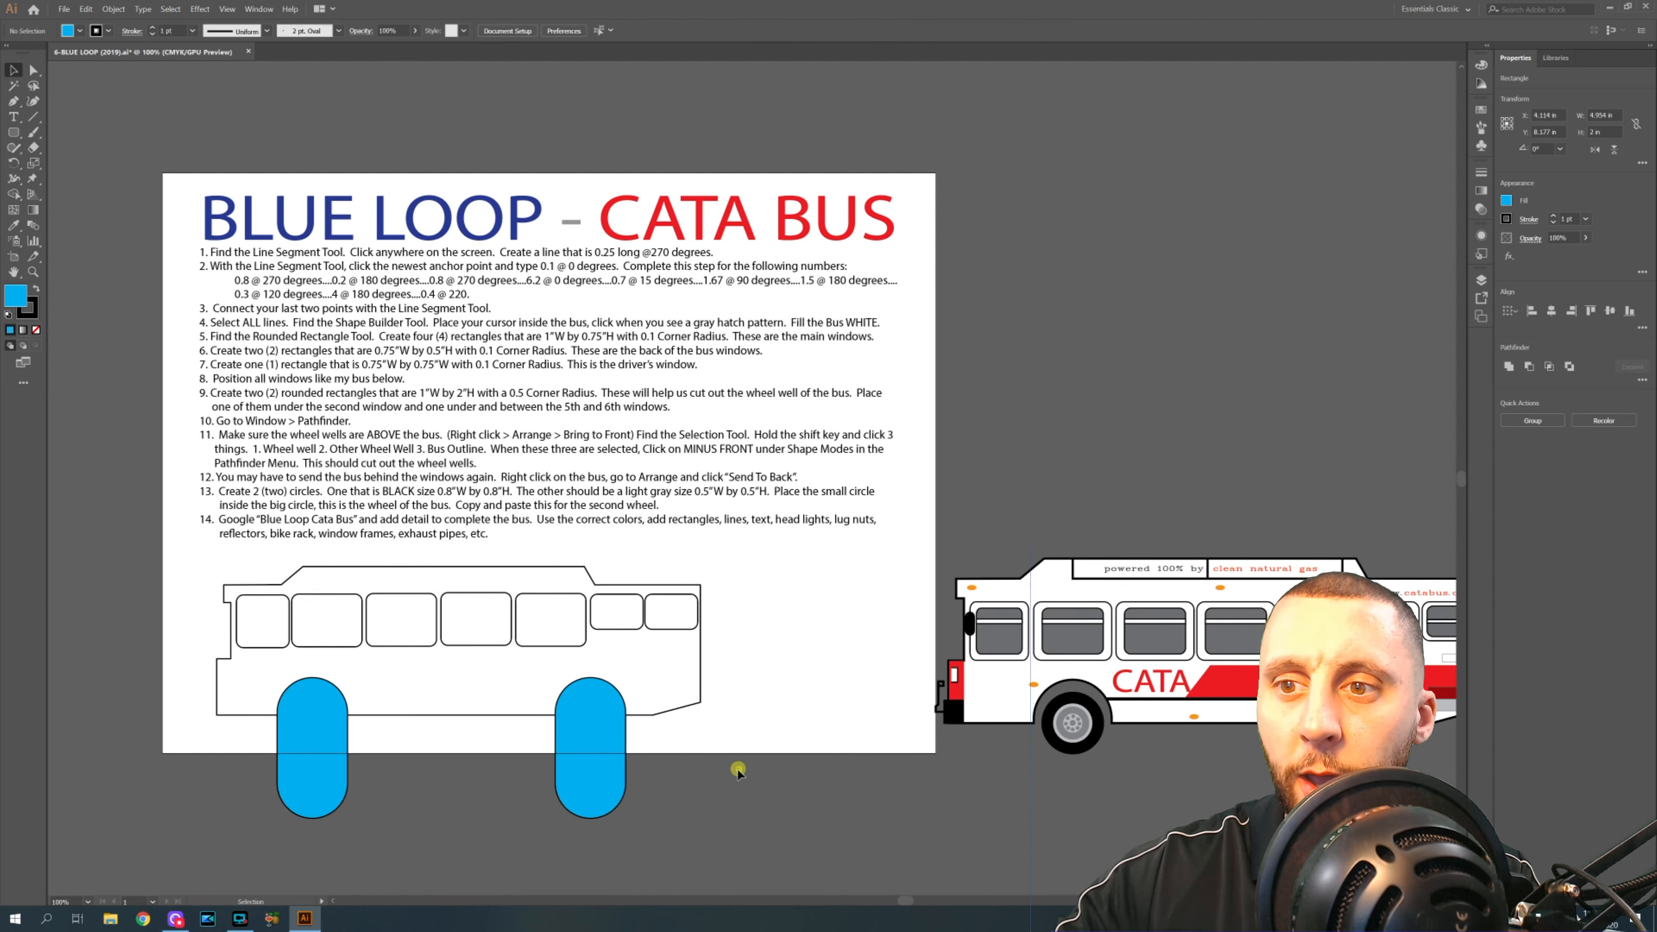
# - Cut both wheel-well shapes out of the bus outline with Pathfinder's Minus Front
pyautogui.click(665, 711)
pyautogui.keyDown('shift'); pyautogui.click(593, 784); pyautogui.keyUp('shift')
pyautogui.keyDown('shift'); pyautogui.click(287, 803); pyautogui.keyUp('shift')
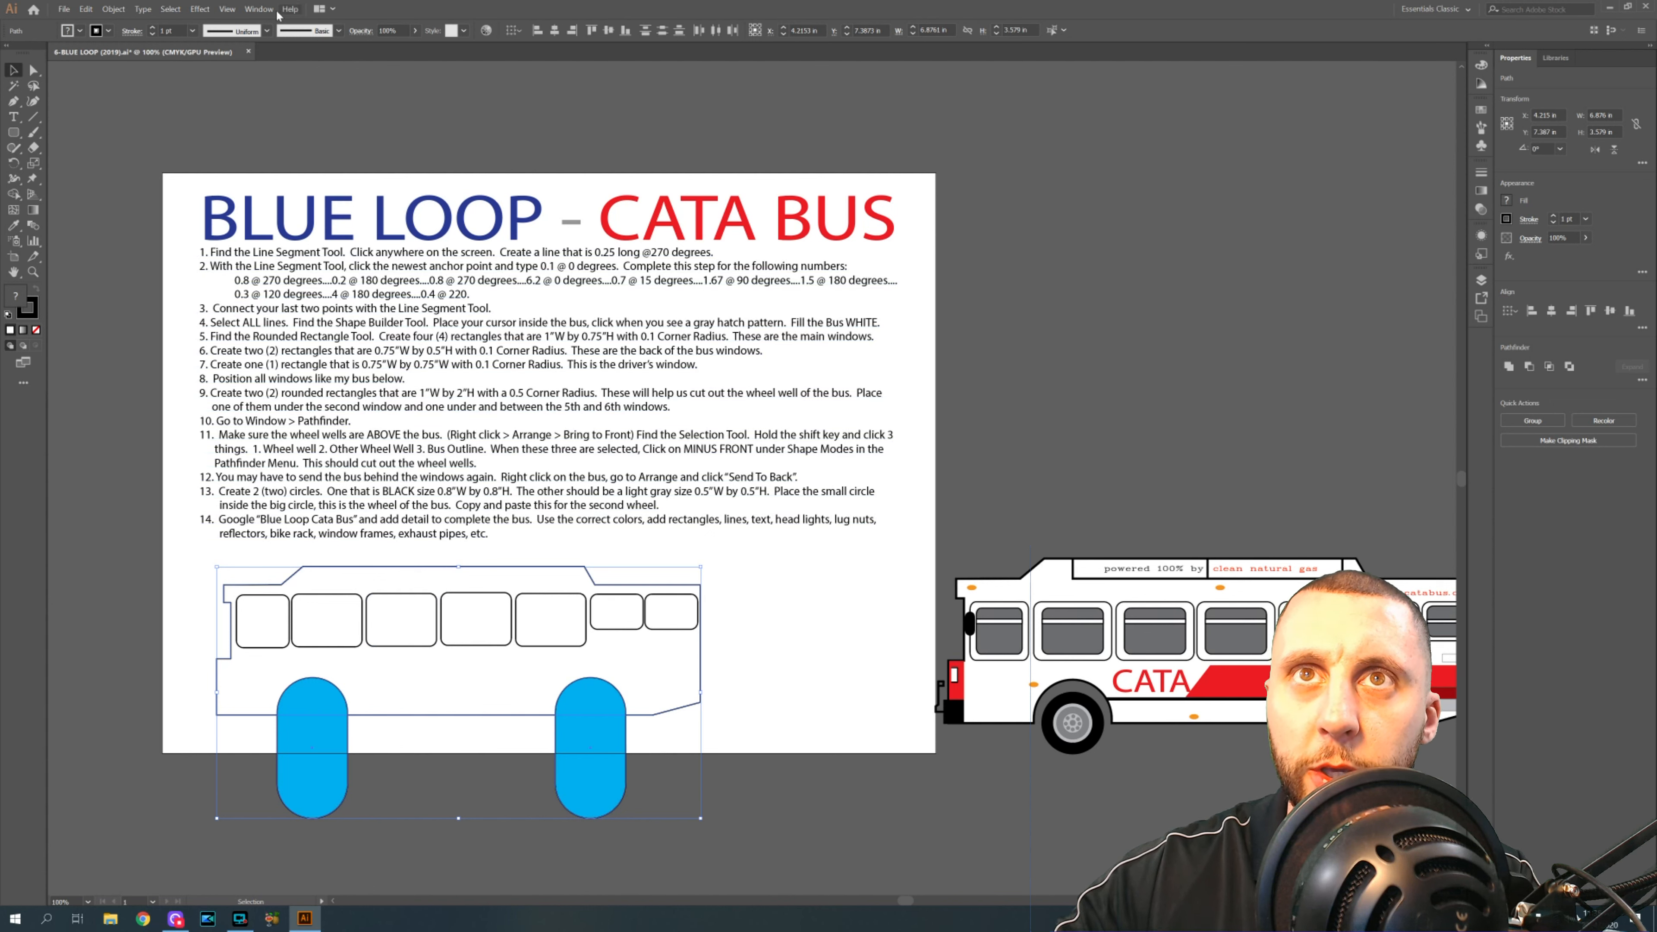
pyautogui.click(257, 9)
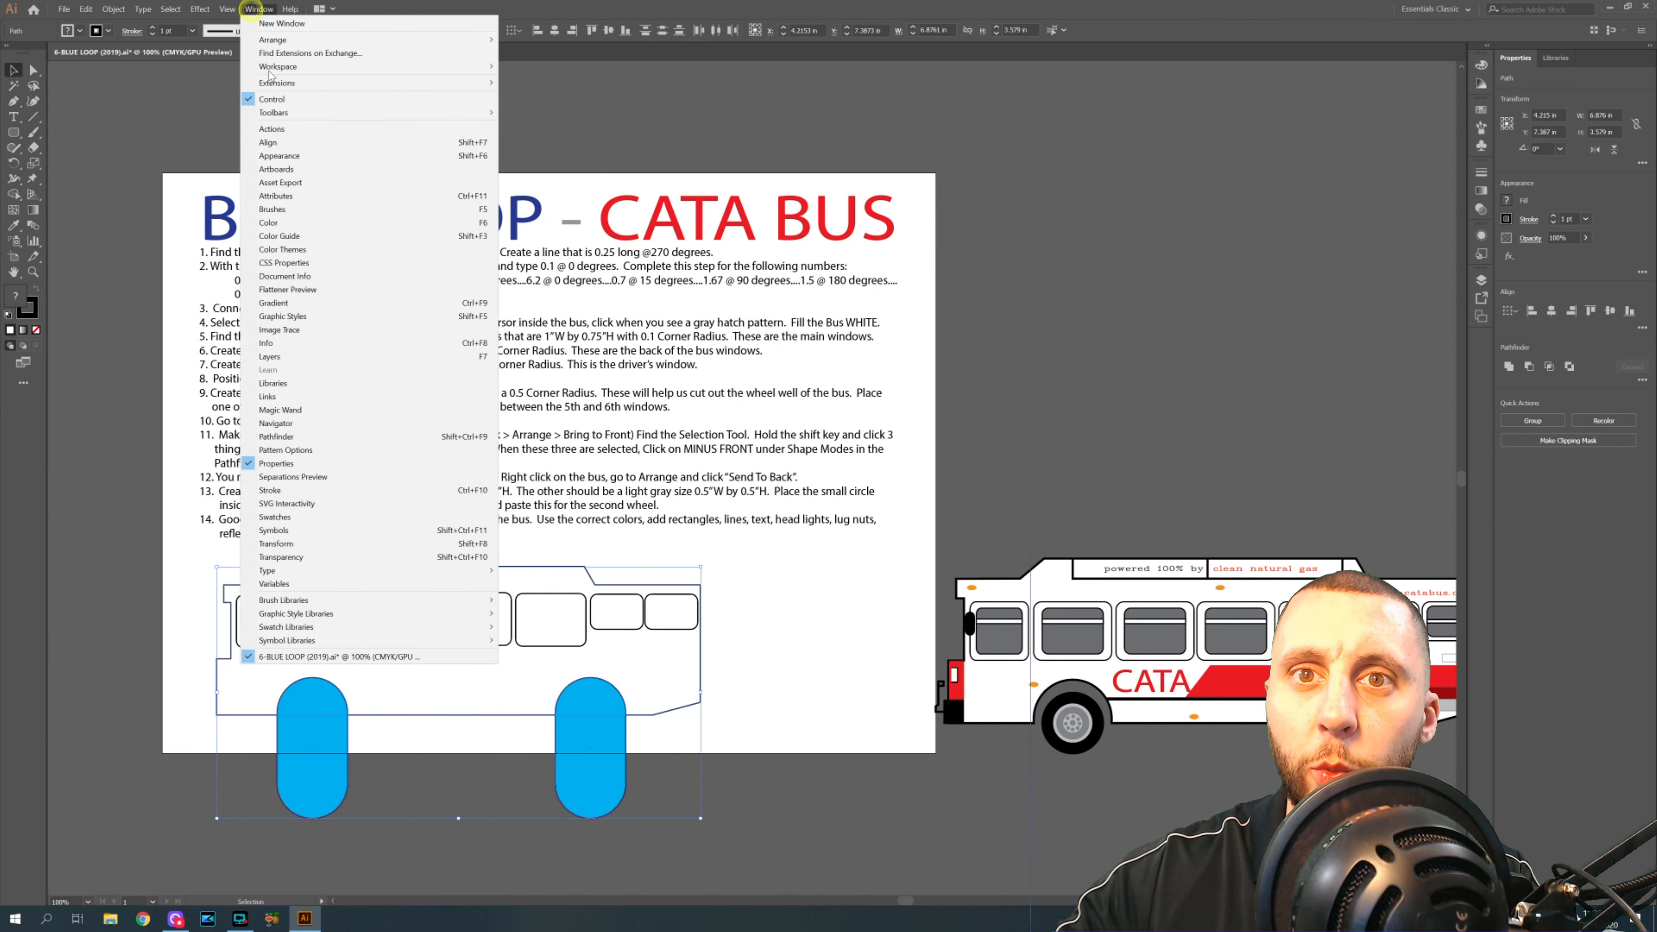
pyautogui.click(281, 435)
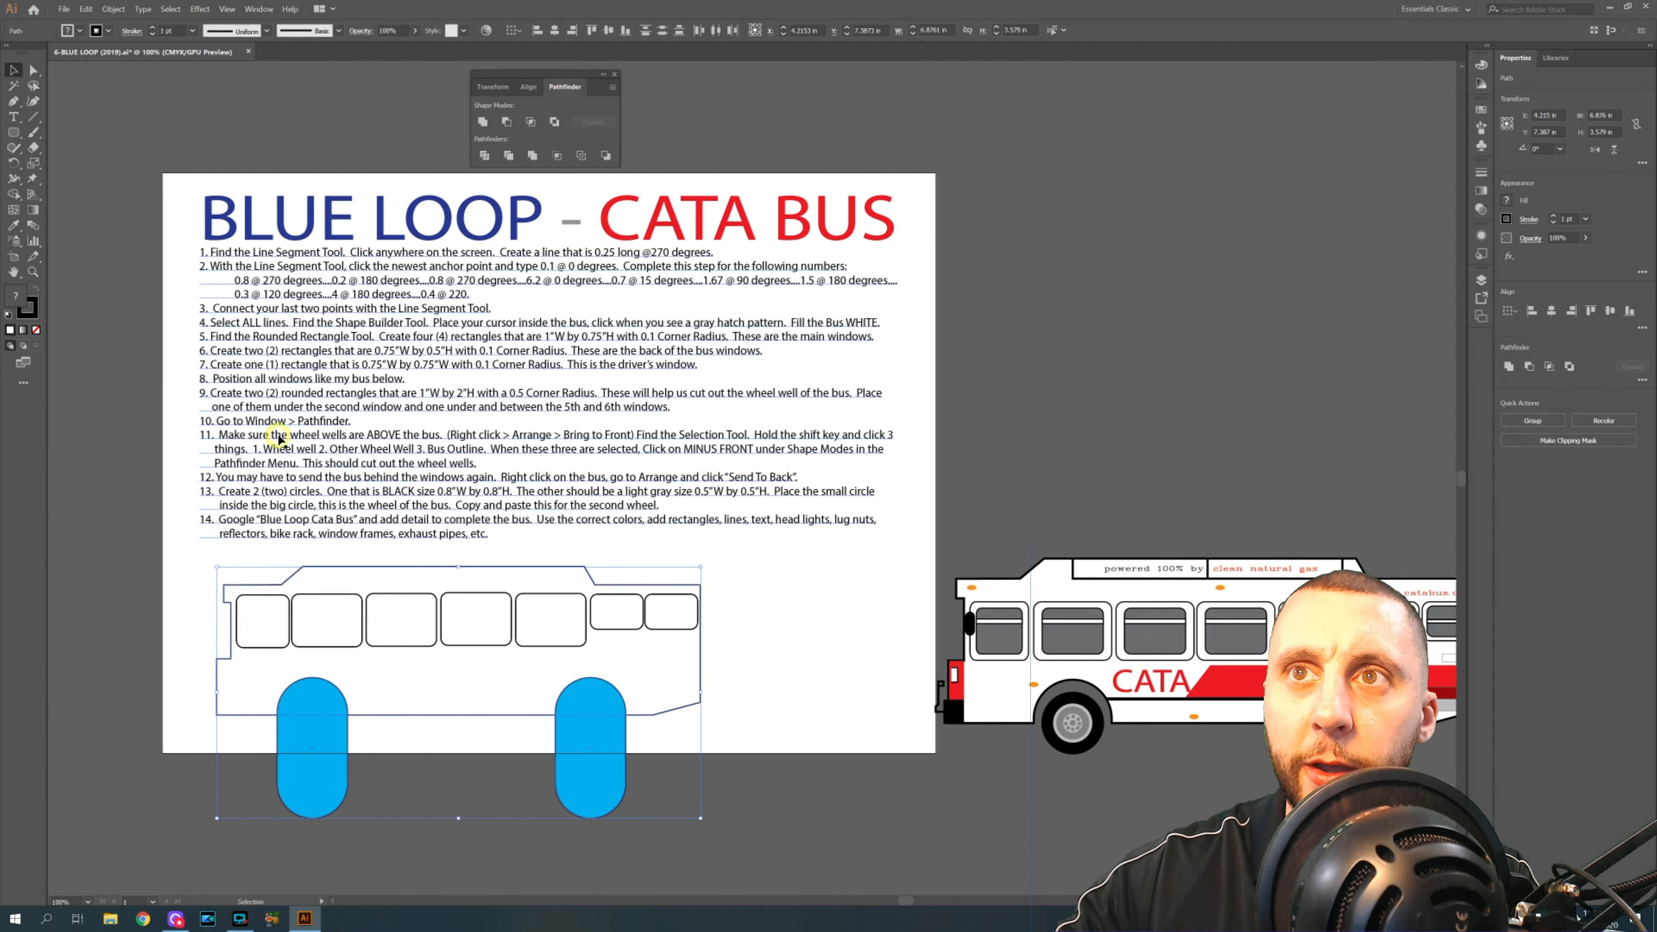
pyautogui.click(506, 123)
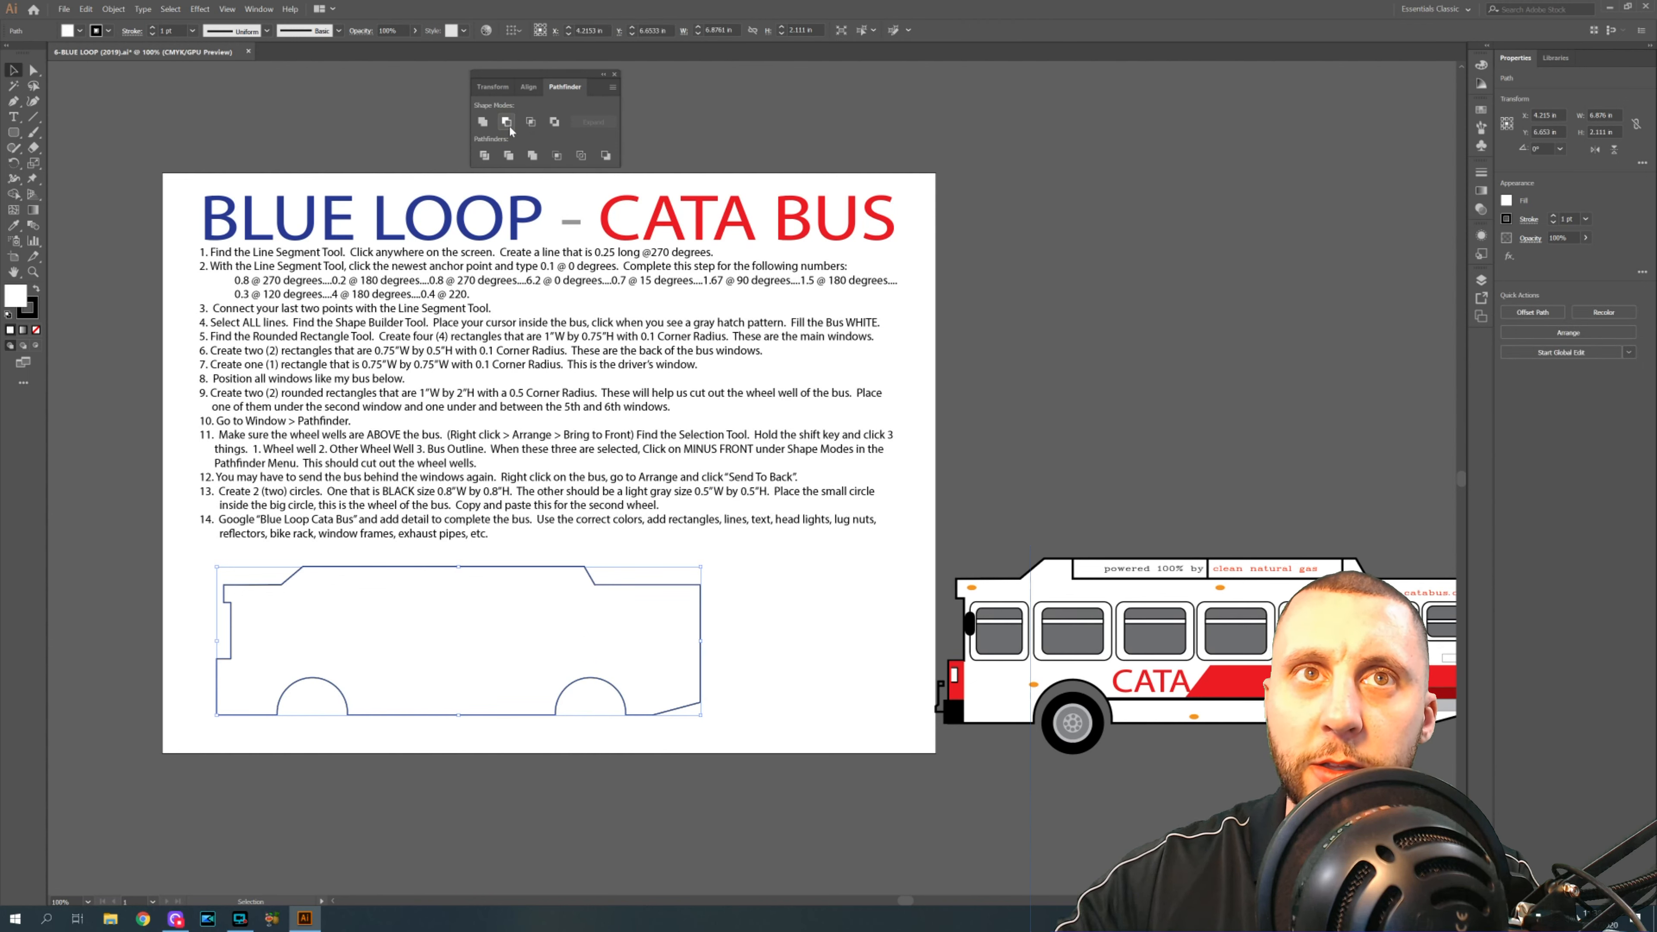
pyautogui.click(141, 92)
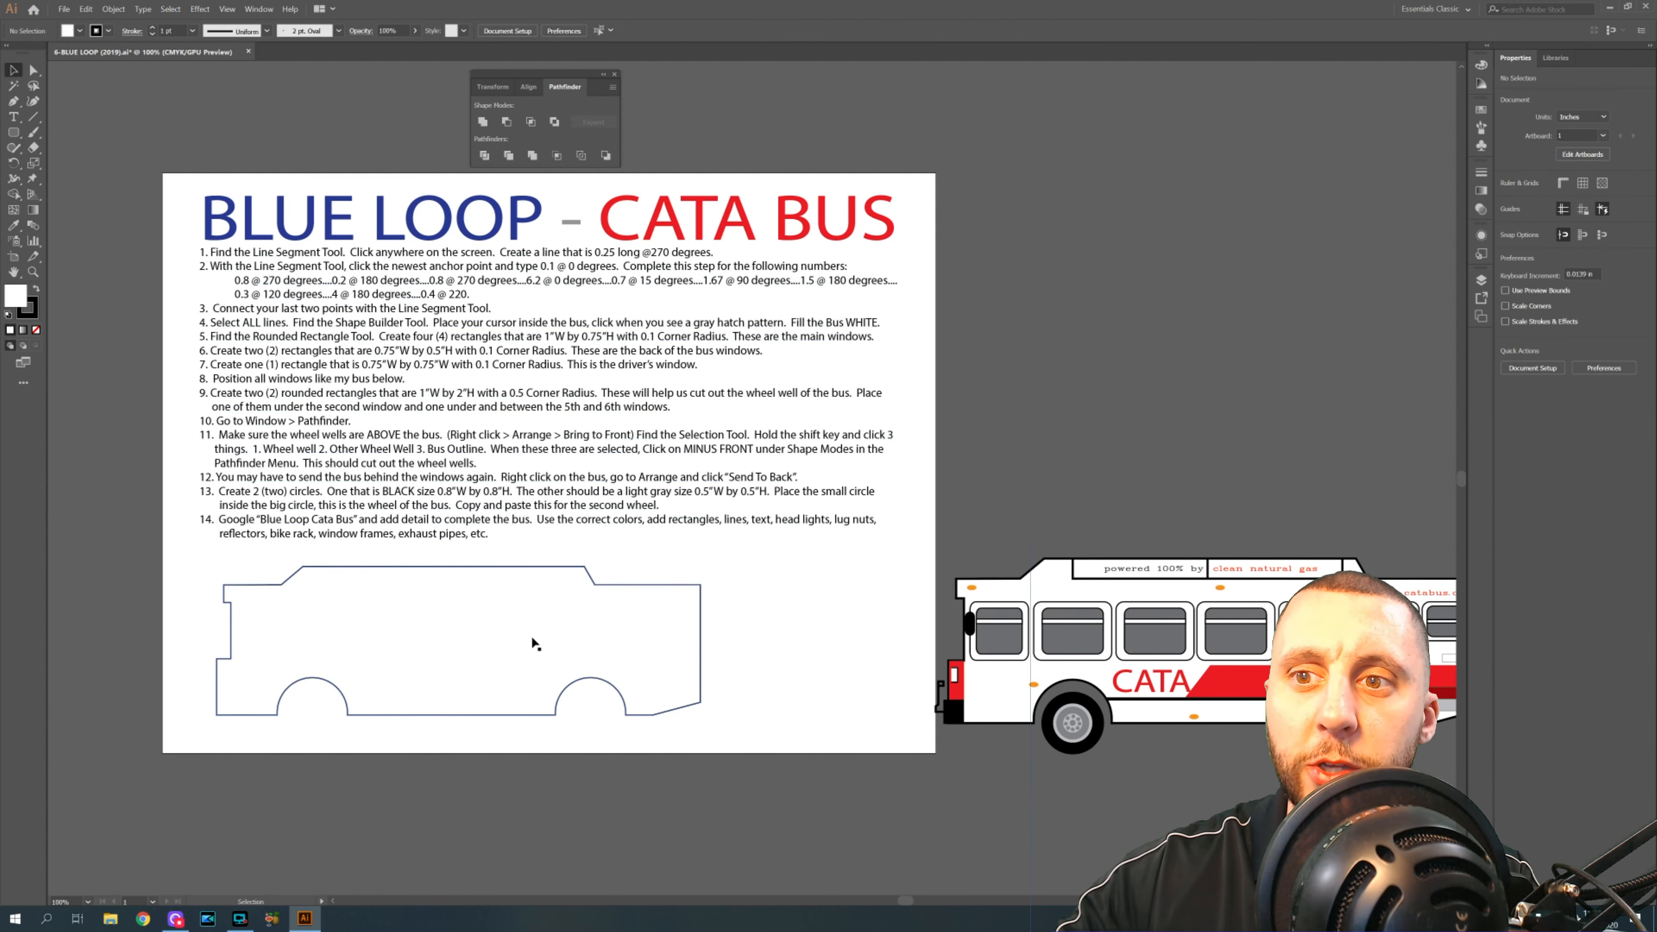
# - Send the white bus outline to the back, behind all the windows
pyautogui.click(510, 715)
pyautogui.rightClick(576, 749)
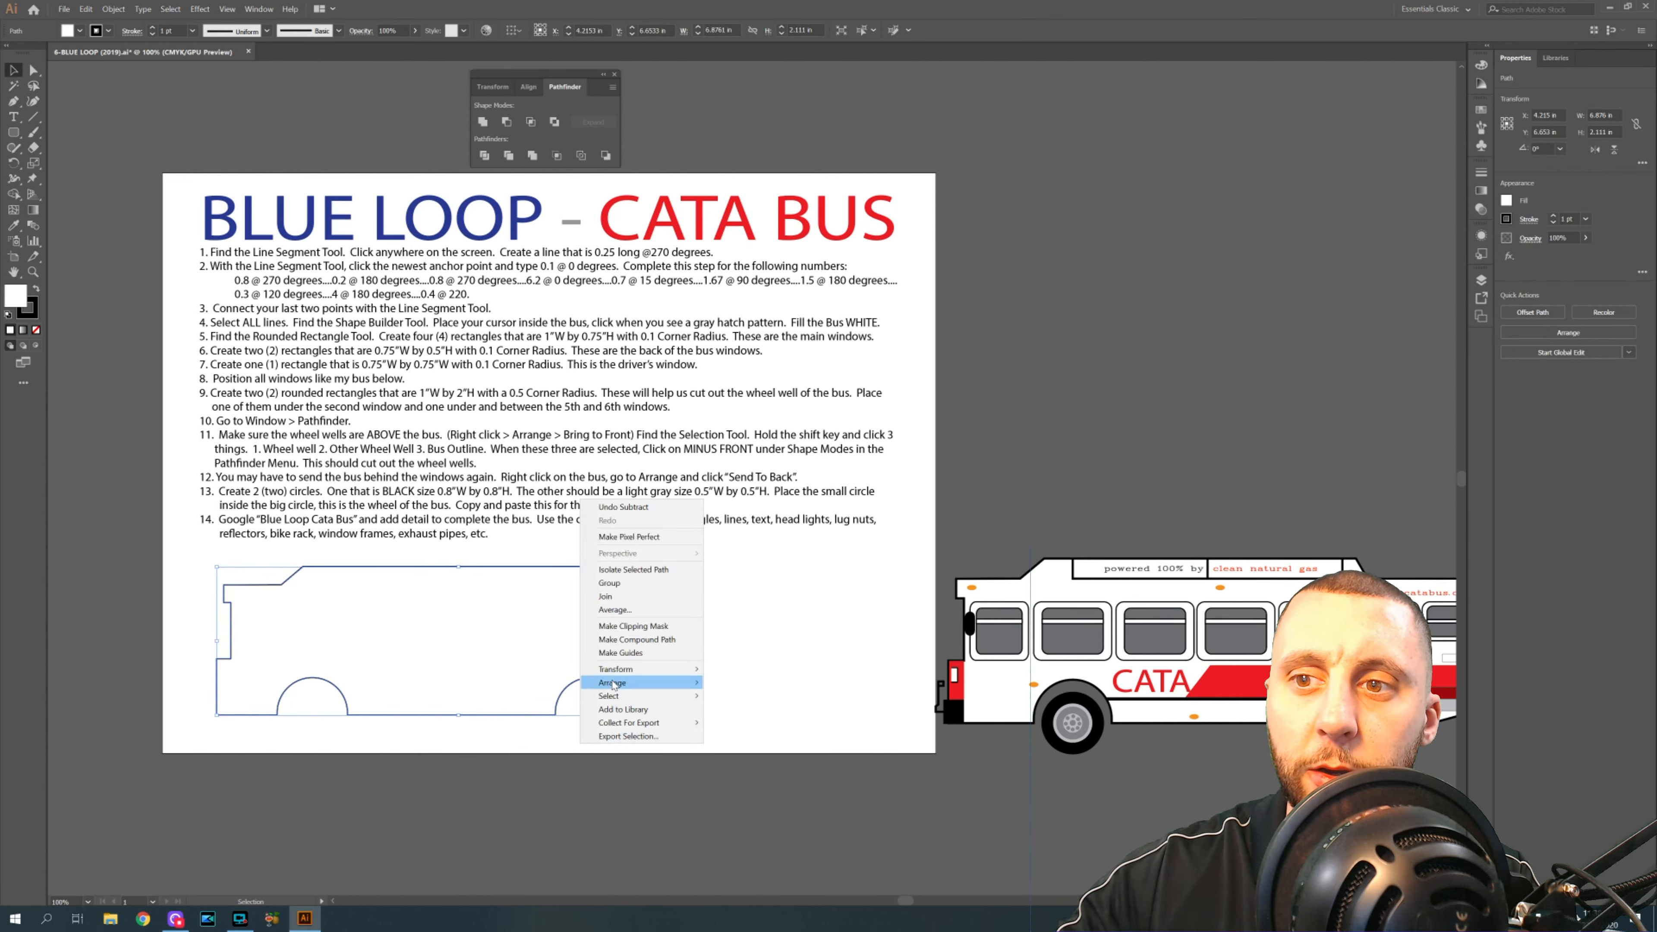
pyautogui.moveTo(614, 683)
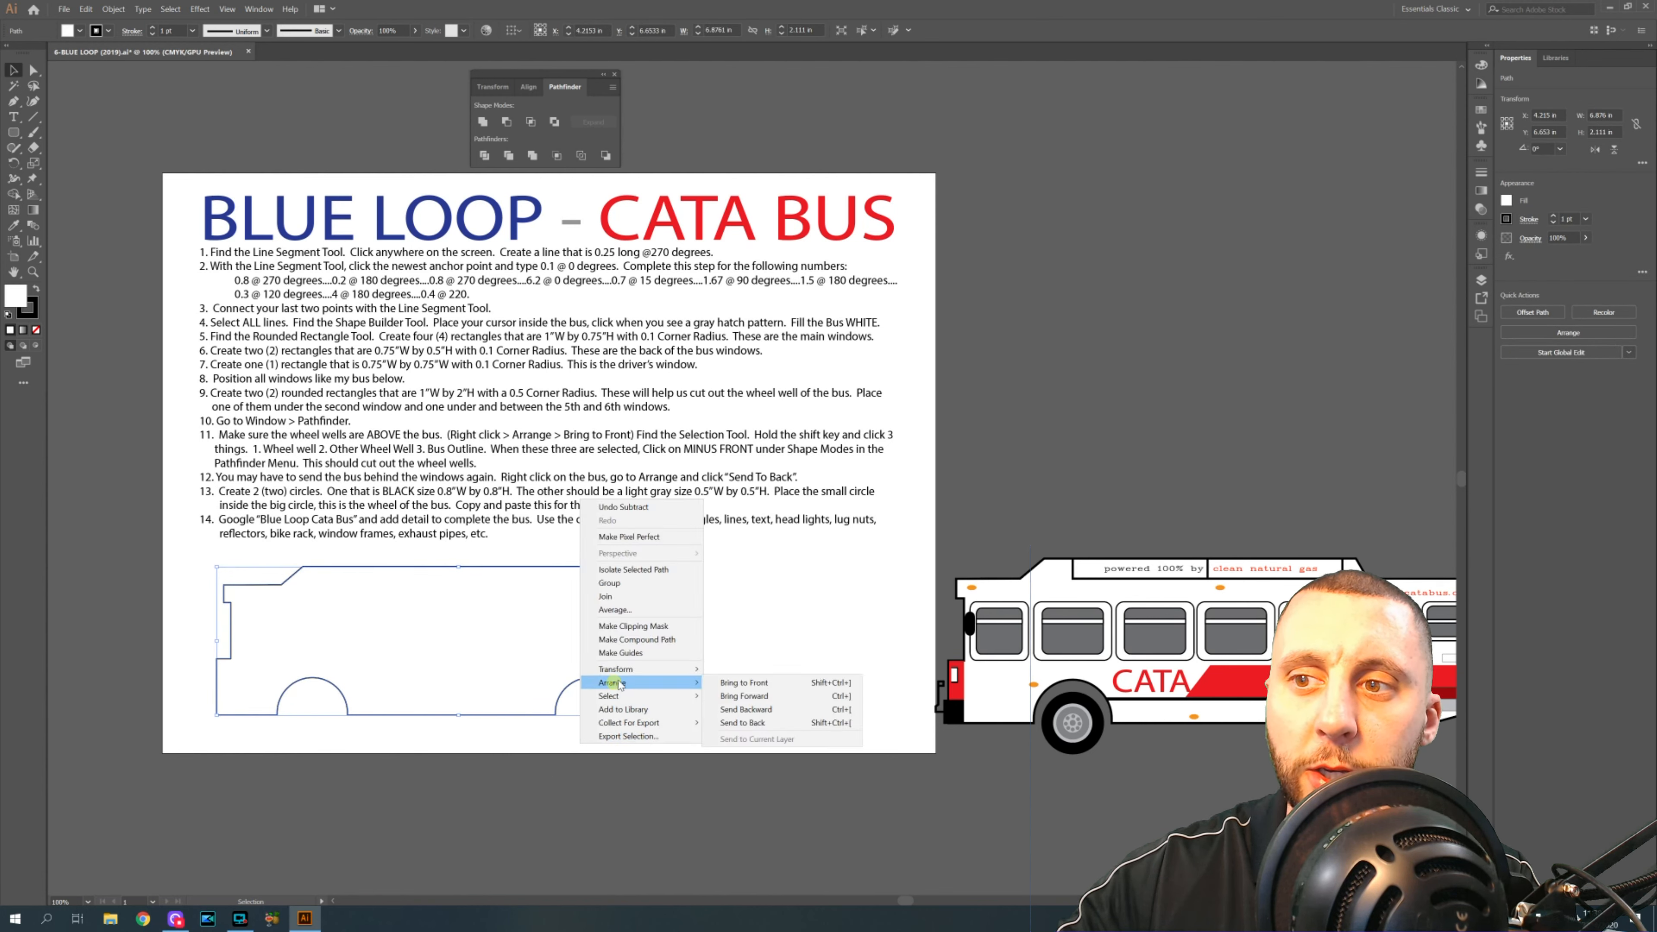
pyautogui.click(761, 723)
pyautogui.click(587, 745)
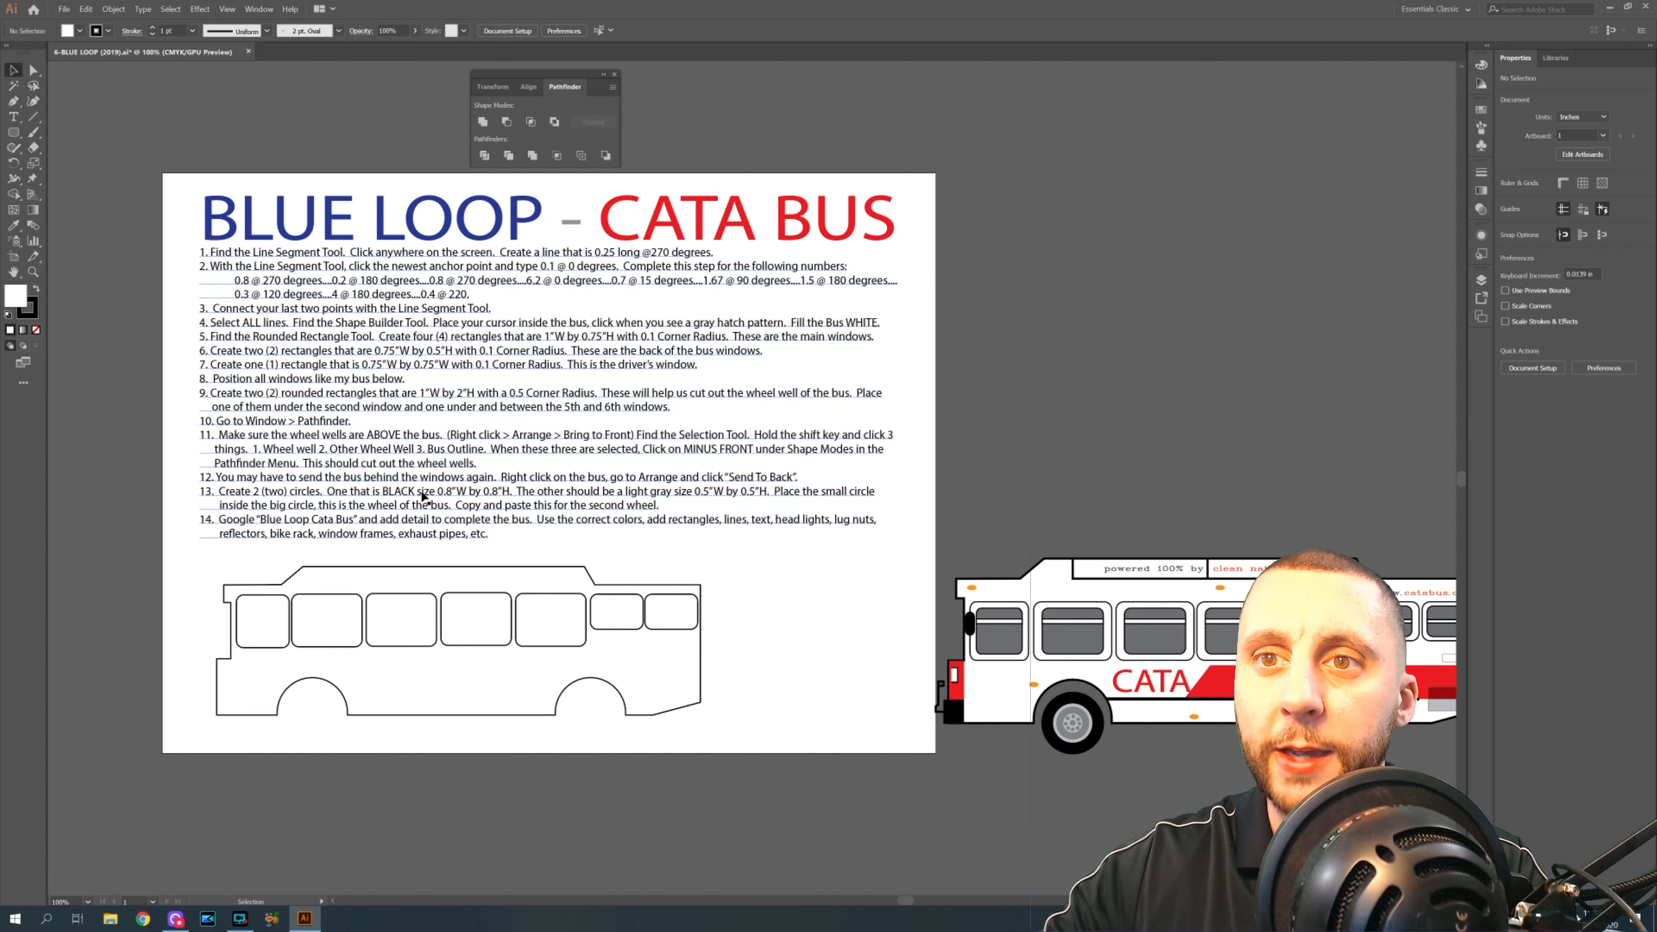
# - Draw a 0.8 in by 0.8 in circle with the Ellipse tool and place it in the bus's rear wheel well
pyautogui.moveTo(12, 132); pyautogui.dragTo(65, 170)
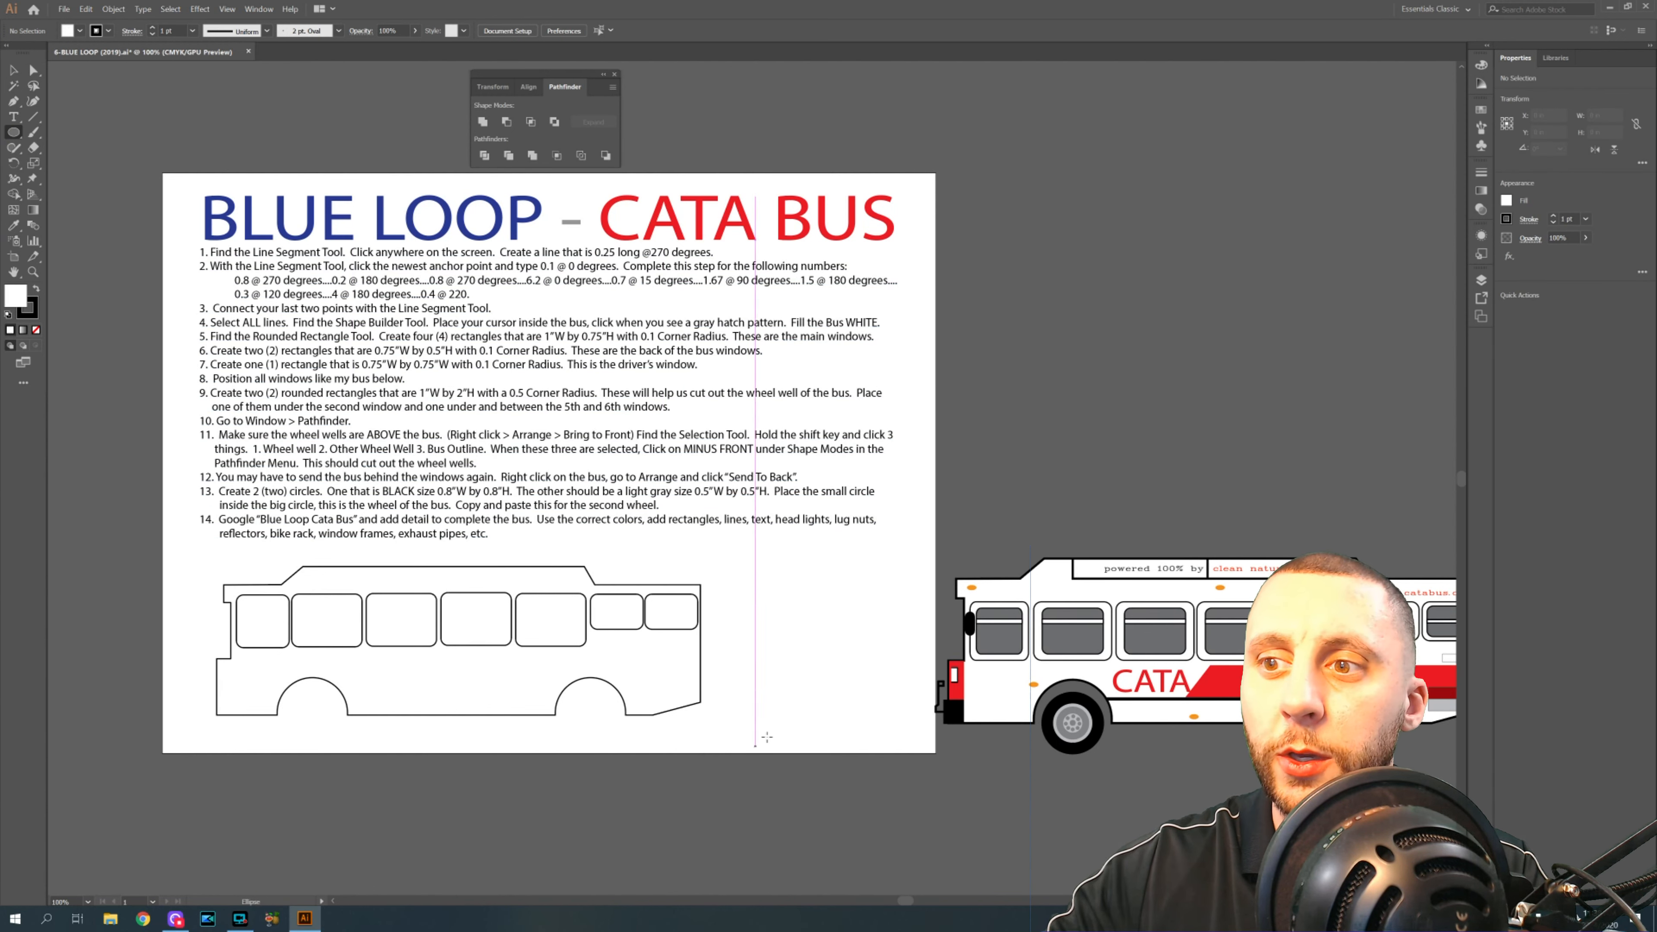
pyautogui.click(778, 697)
pyautogui.write('.8')
pyautogui.press('Tab')
pyautogui.write('.8')
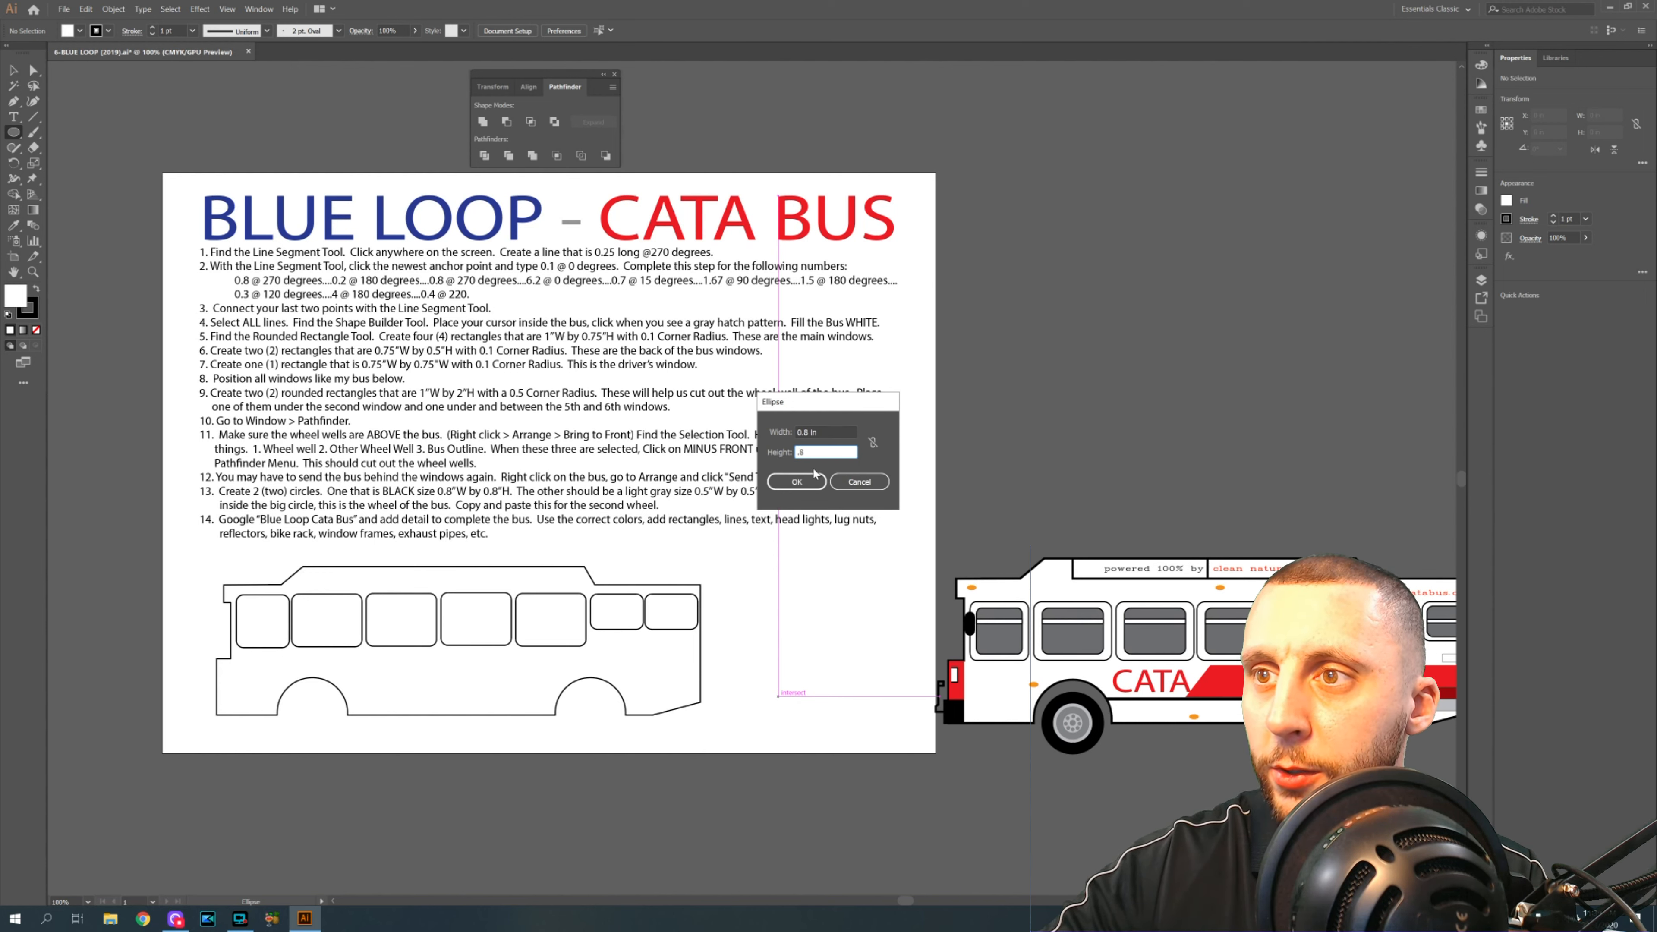
pyautogui.click(797, 481)
pyautogui.click(13, 70)
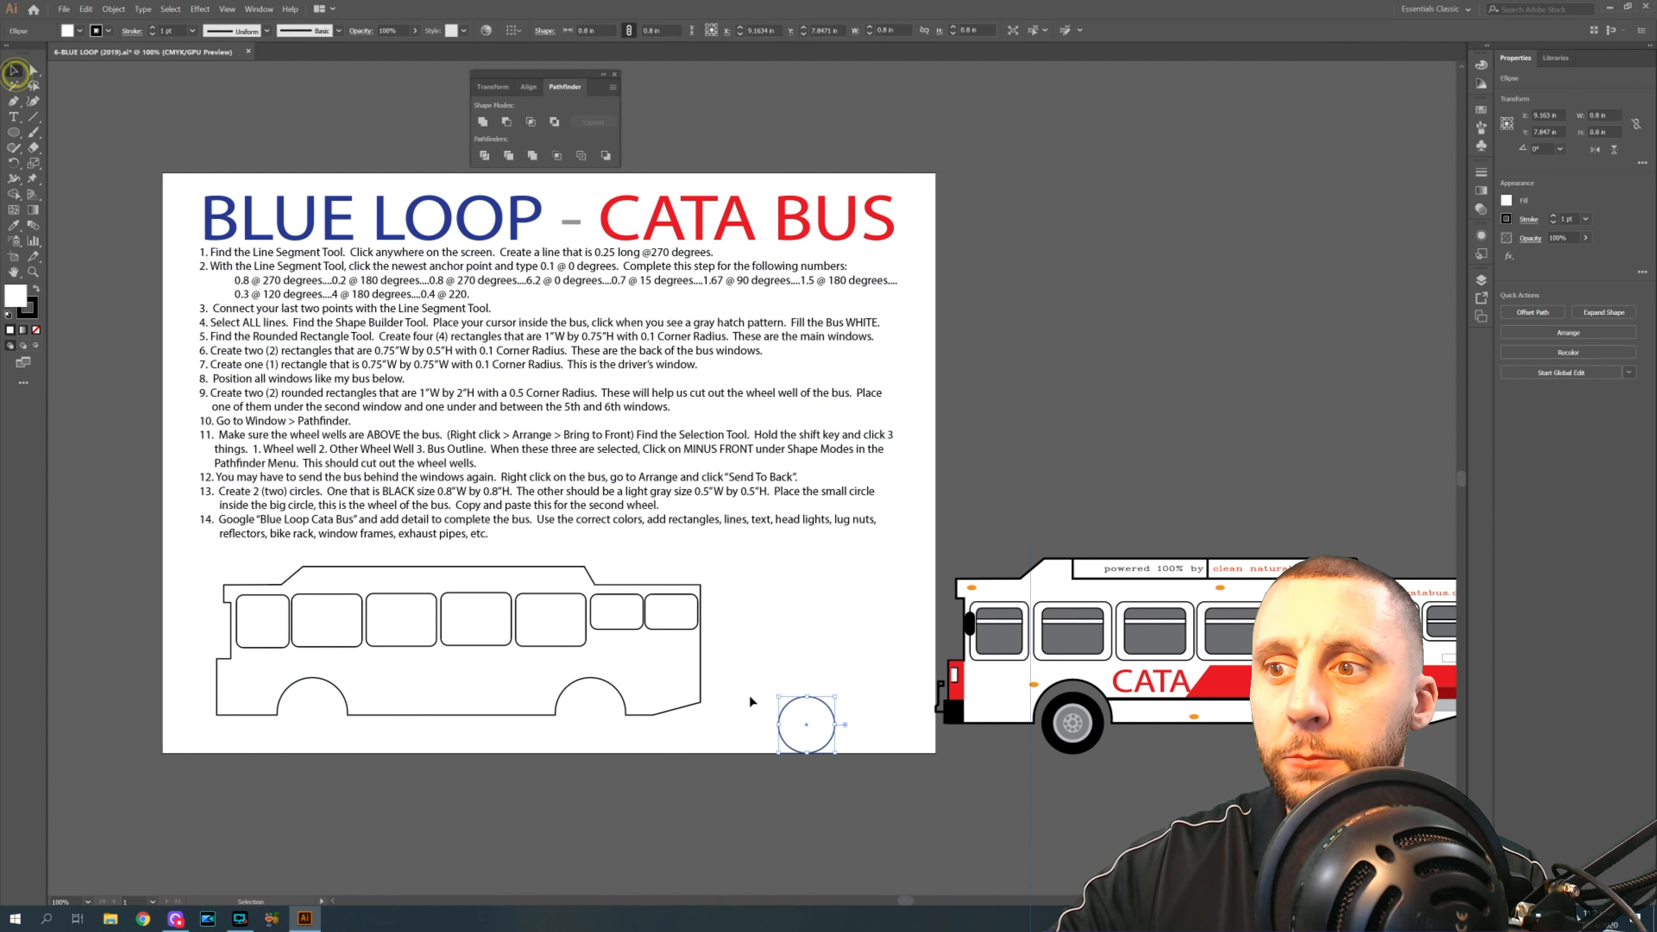
pyautogui.moveTo(828, 716); pyautogui.dragTo(612, 711)
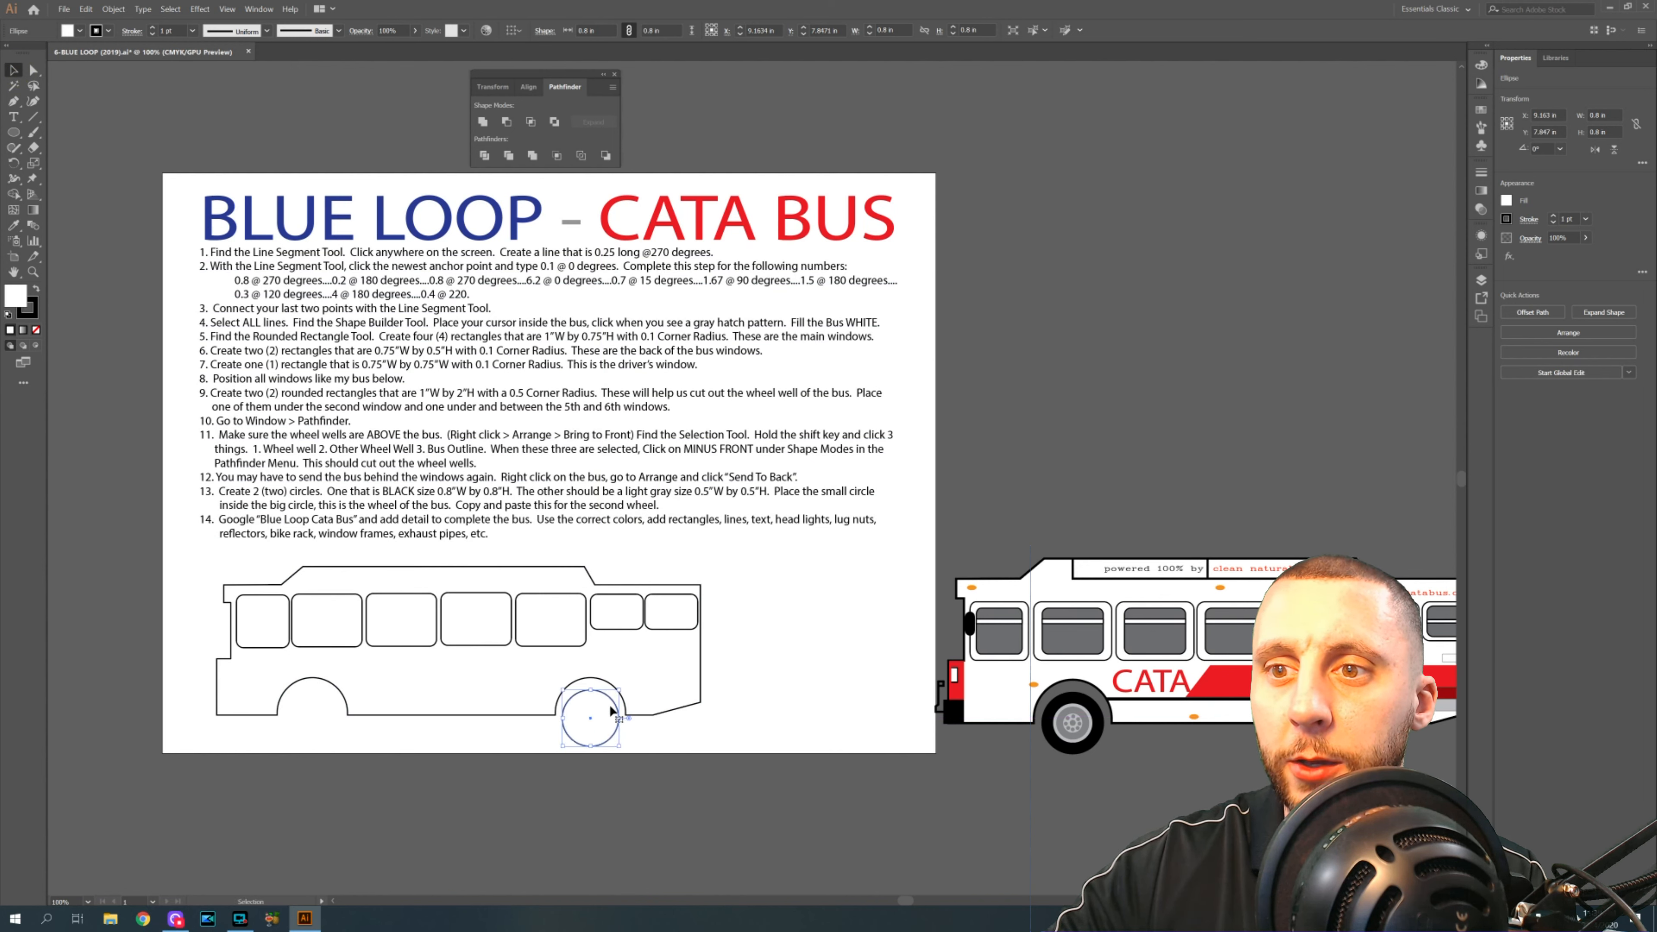
# - Copy the 0.8 in wheel circle and place the duplicate in the front wheel well
pyautogui.press('a')
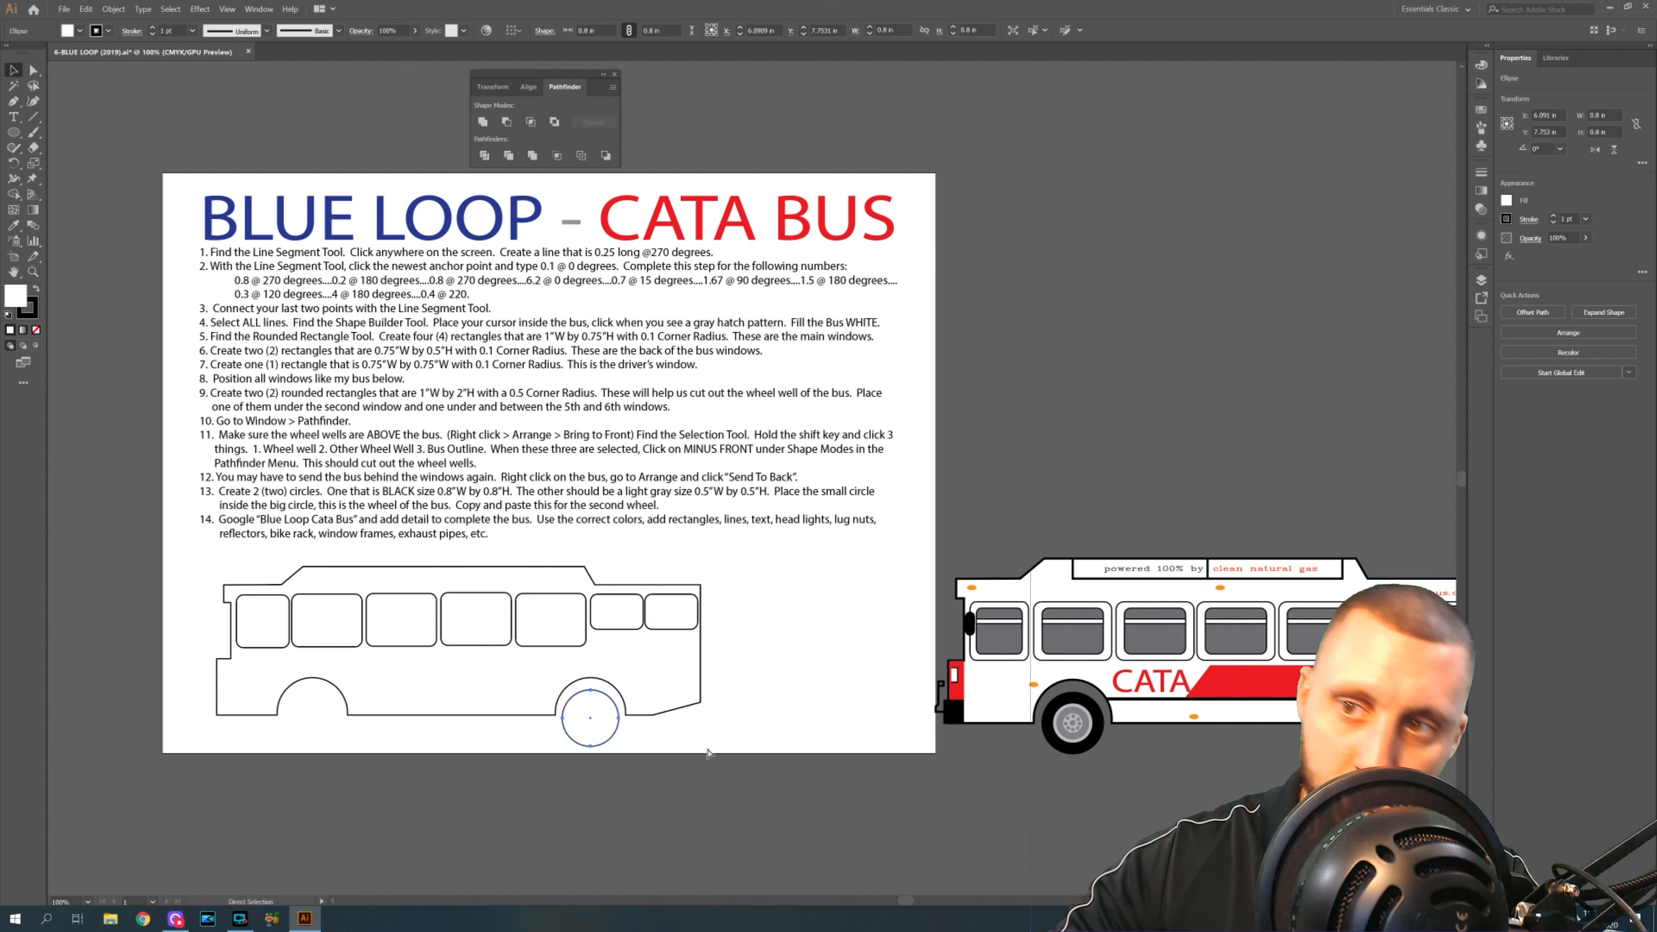
pyautogui.press('v')
pyautogui.hotkey('ctrl', 'c')
pyautogui.hotkey('ctrl', 'v')
pyautogui.moveTo(741, 481); pyautogui.dragTo(306, 722)
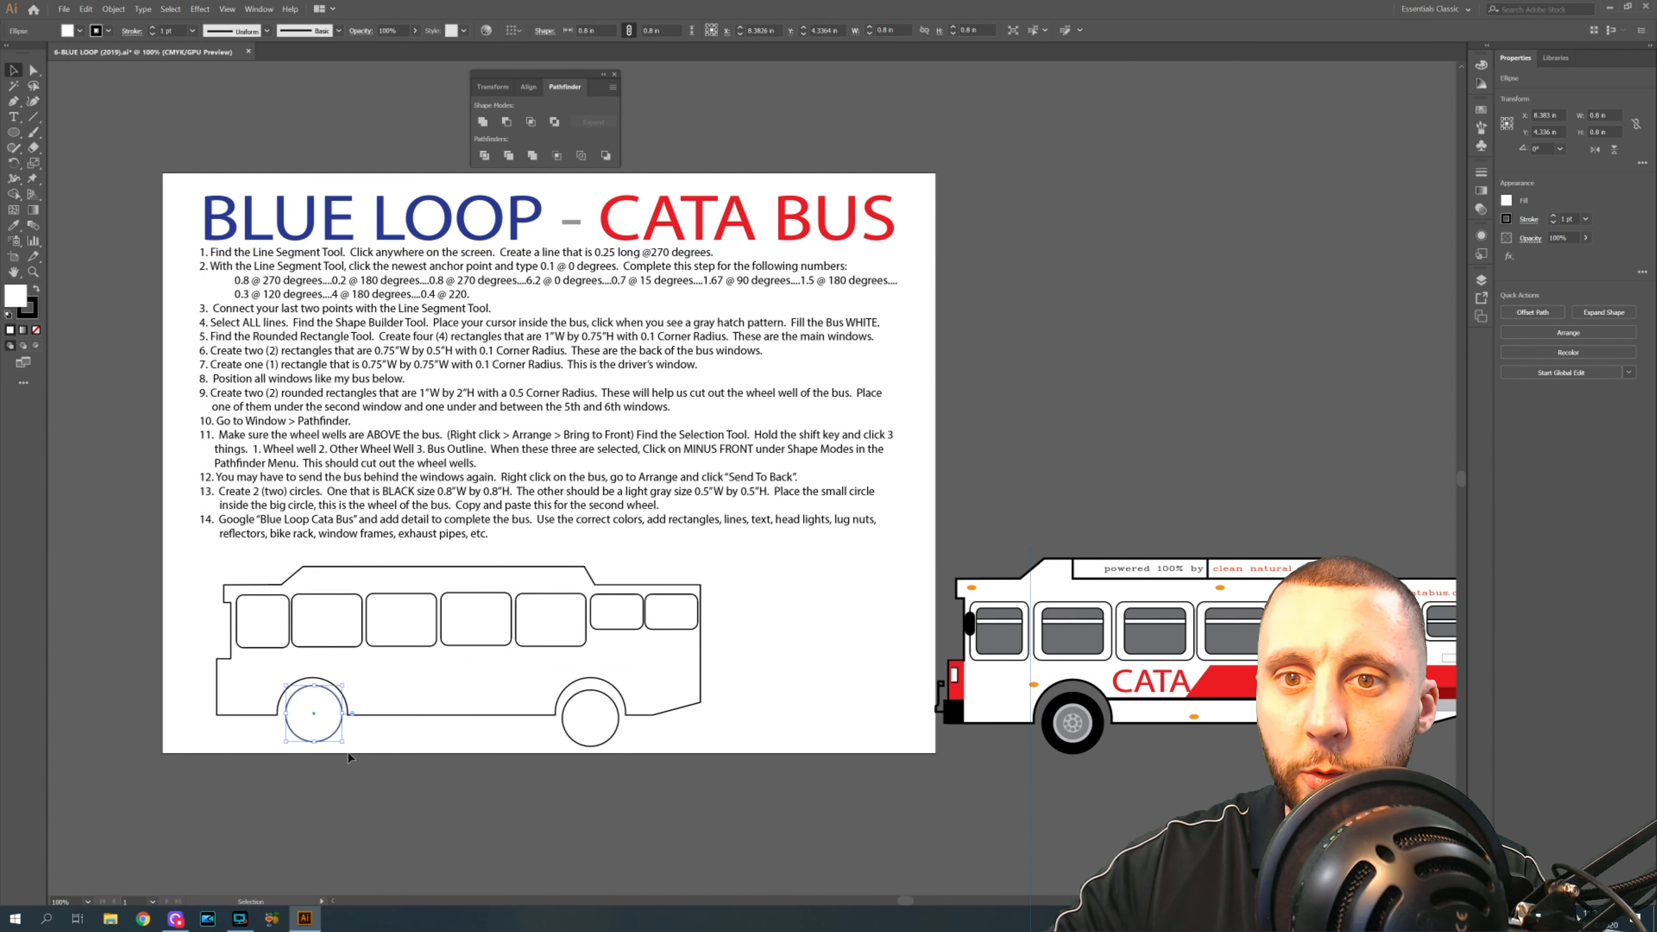
pyautogui.click(530, 792)
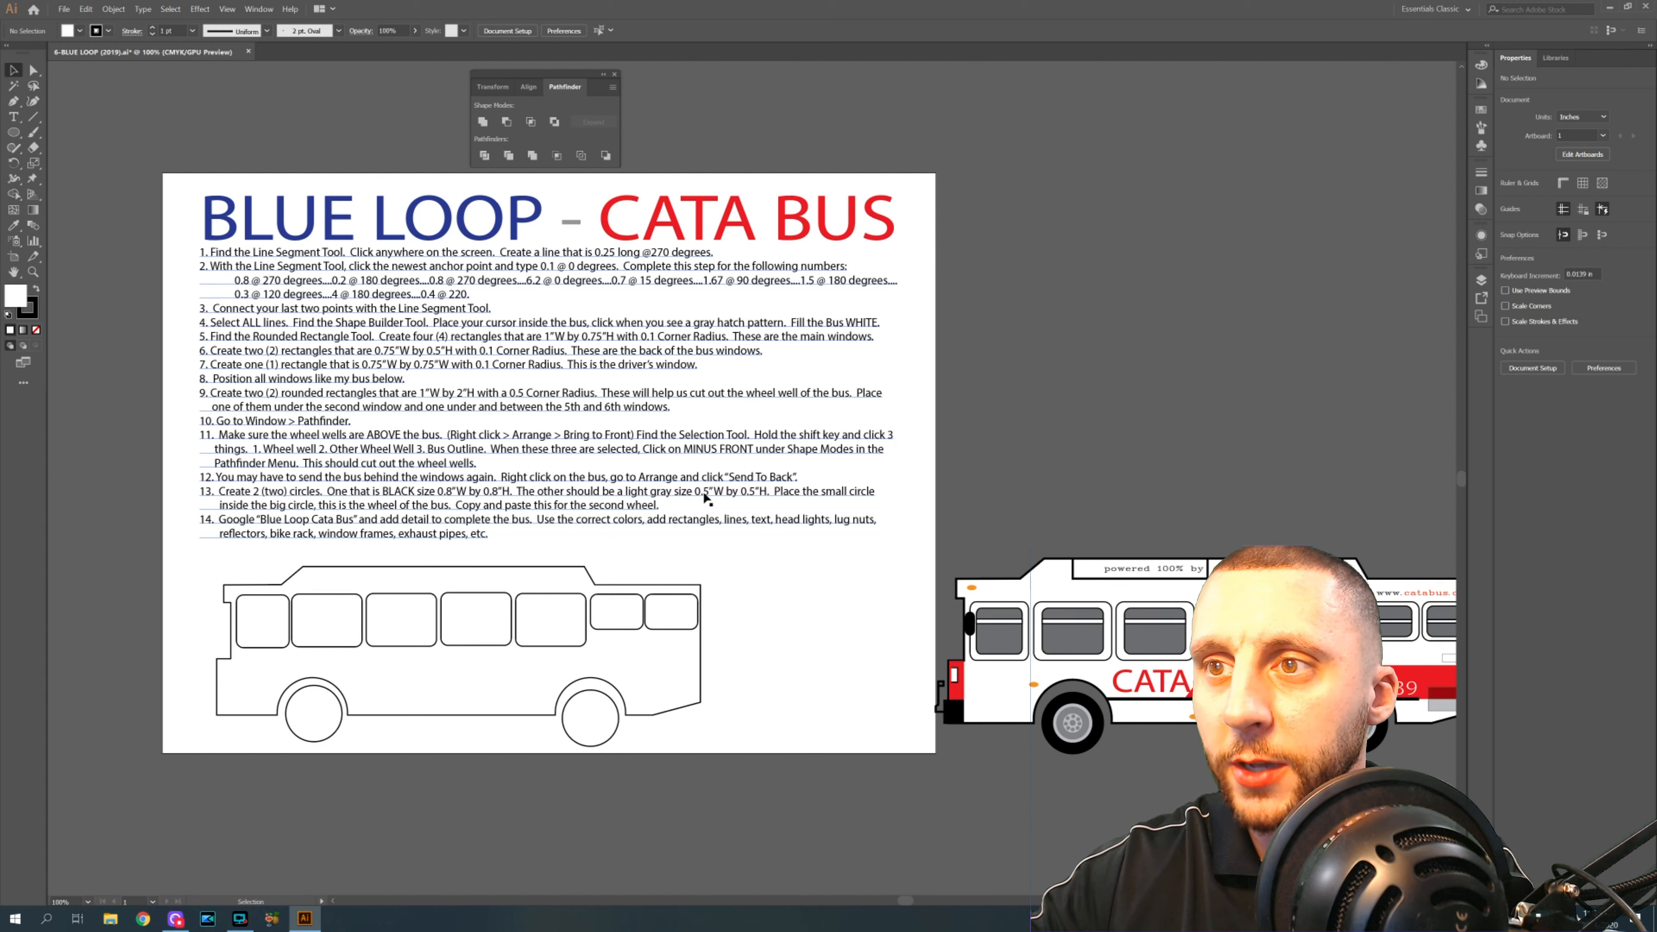
# - Draw a 0.5 in by 0.5 in circle in the empty space behind the bus
pyautogui.click(13, 133)
pyautogui.click(751, 601)
pyautogui.write('.5')
pyautogui.press('Tab')
pyautogui.write('.5')
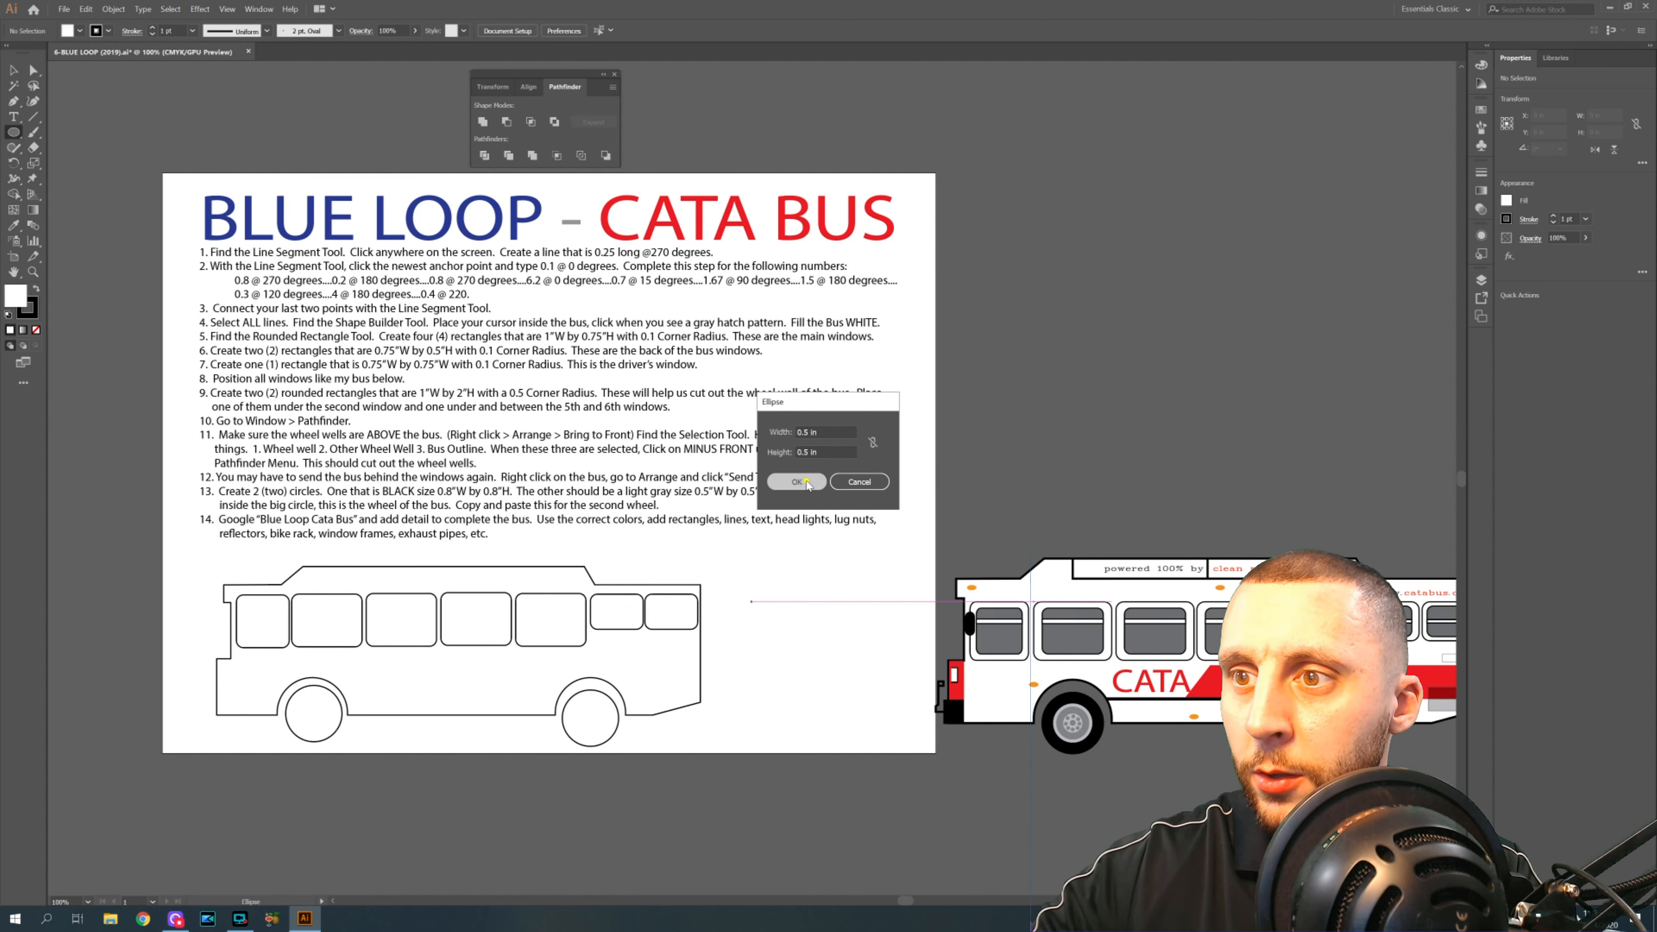
pyautogui.click(796, 482)
# - Fill both large wheel circles with black
pyautogui.click(22, 79)
pyautogui.click(303, 735)
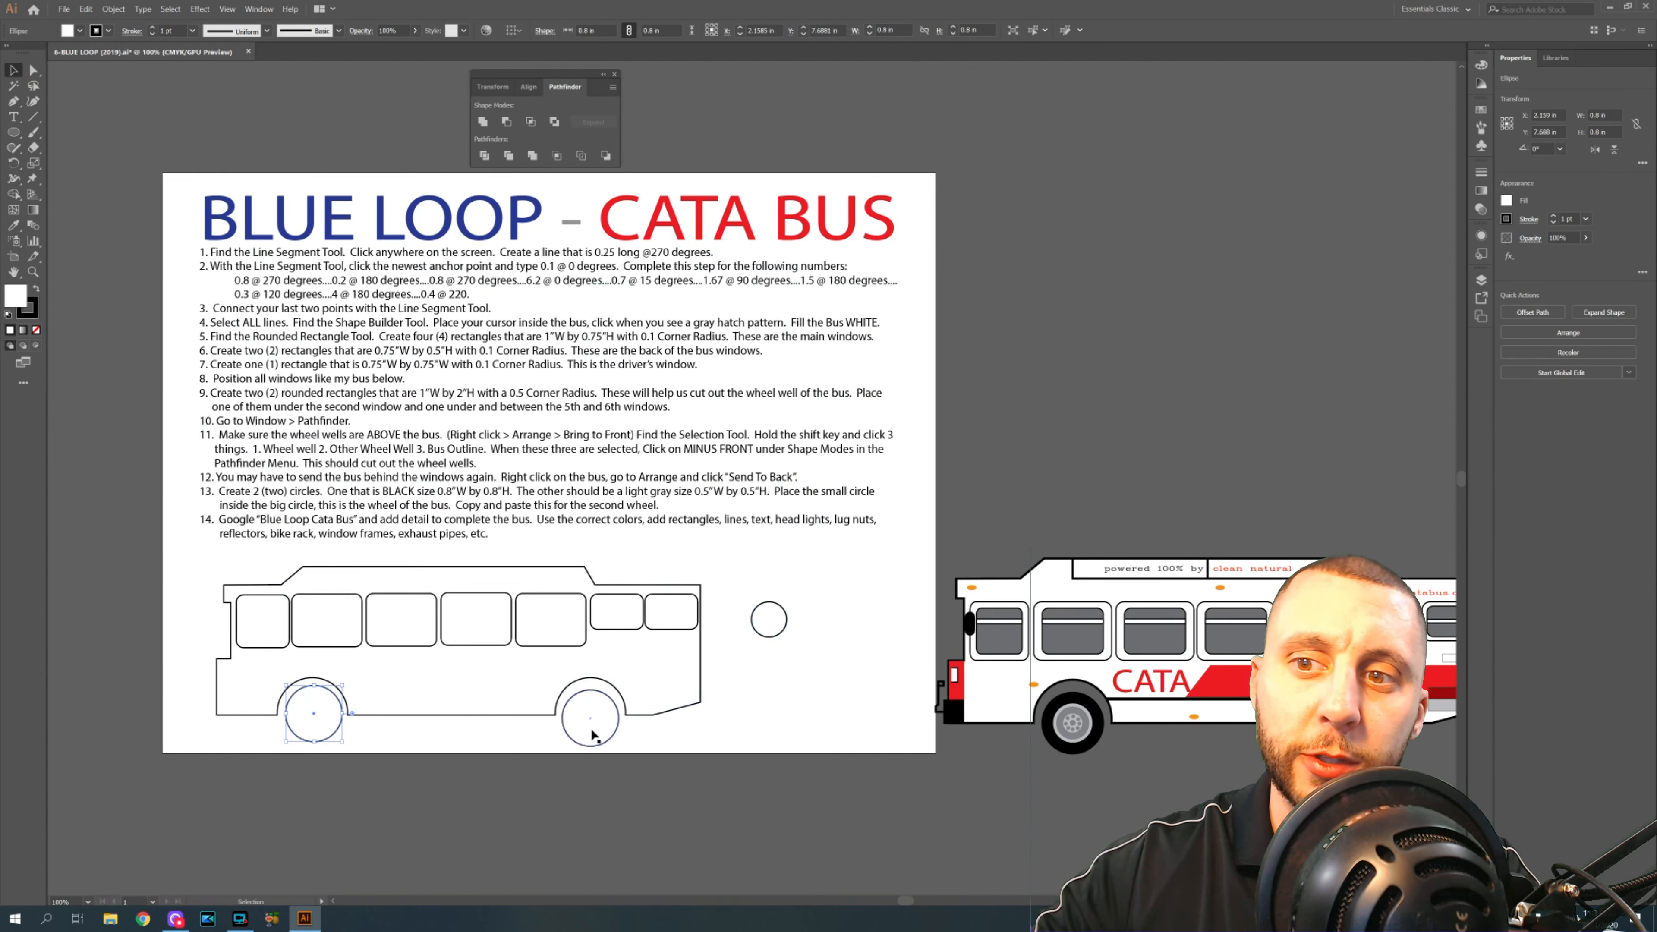
pyautogui.keyDown('shift'); pyautogui.click(594, 745); pyautogui.keyUp('shift')
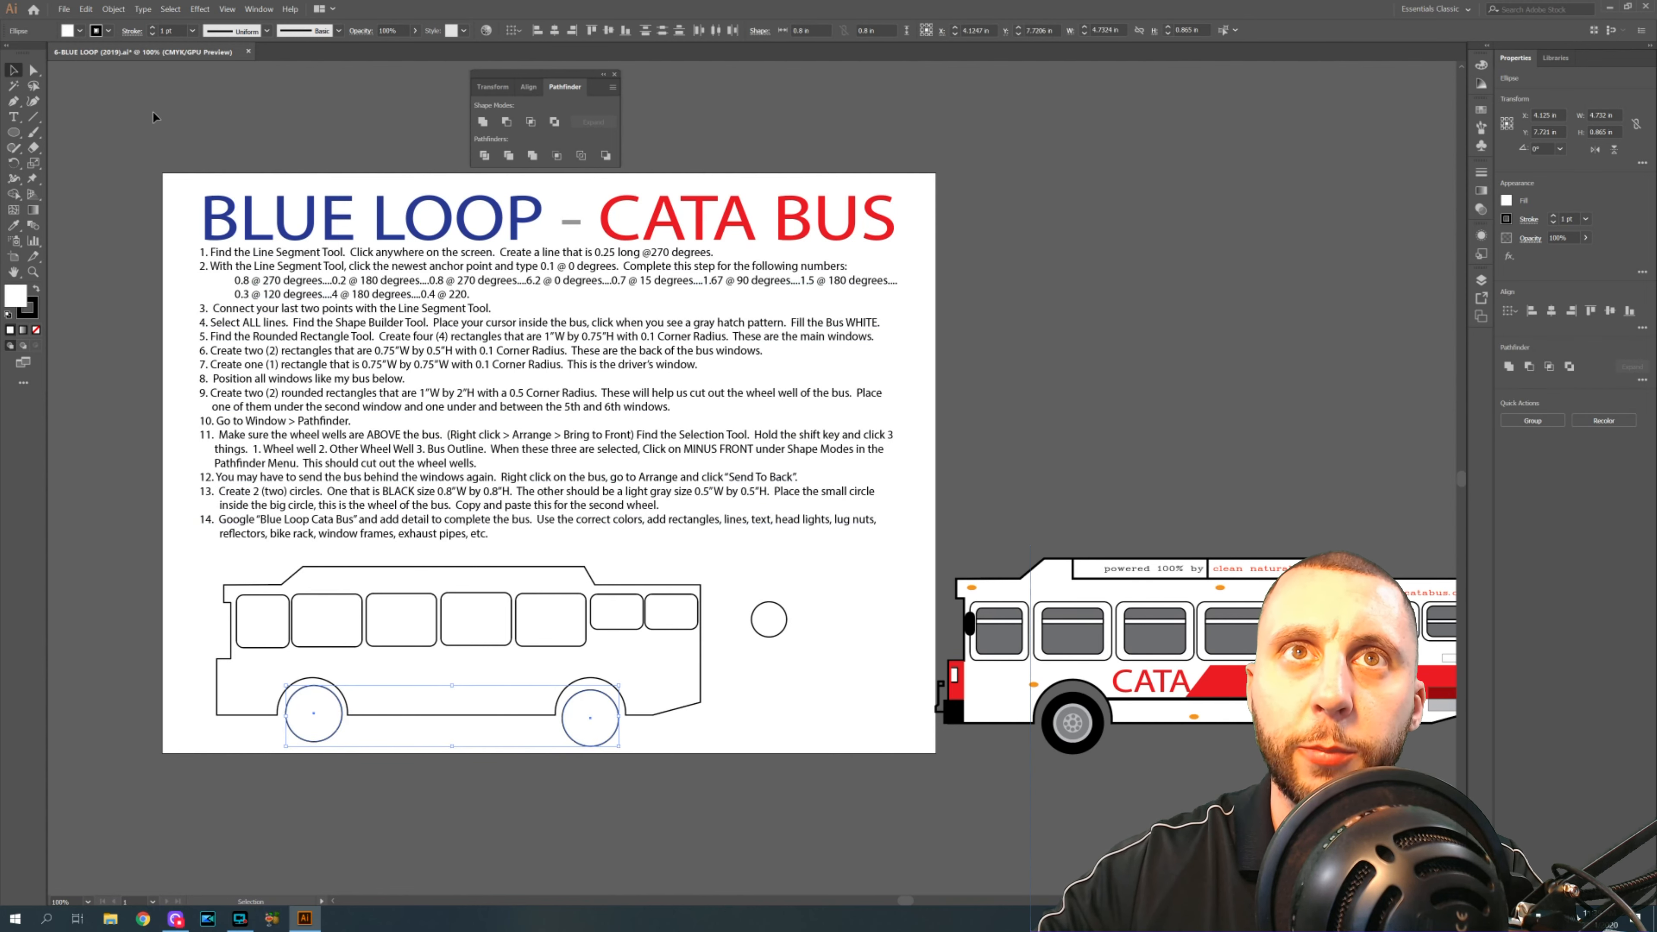
pyautogui.click(79, 31)
pyautogui.click(36, 52)
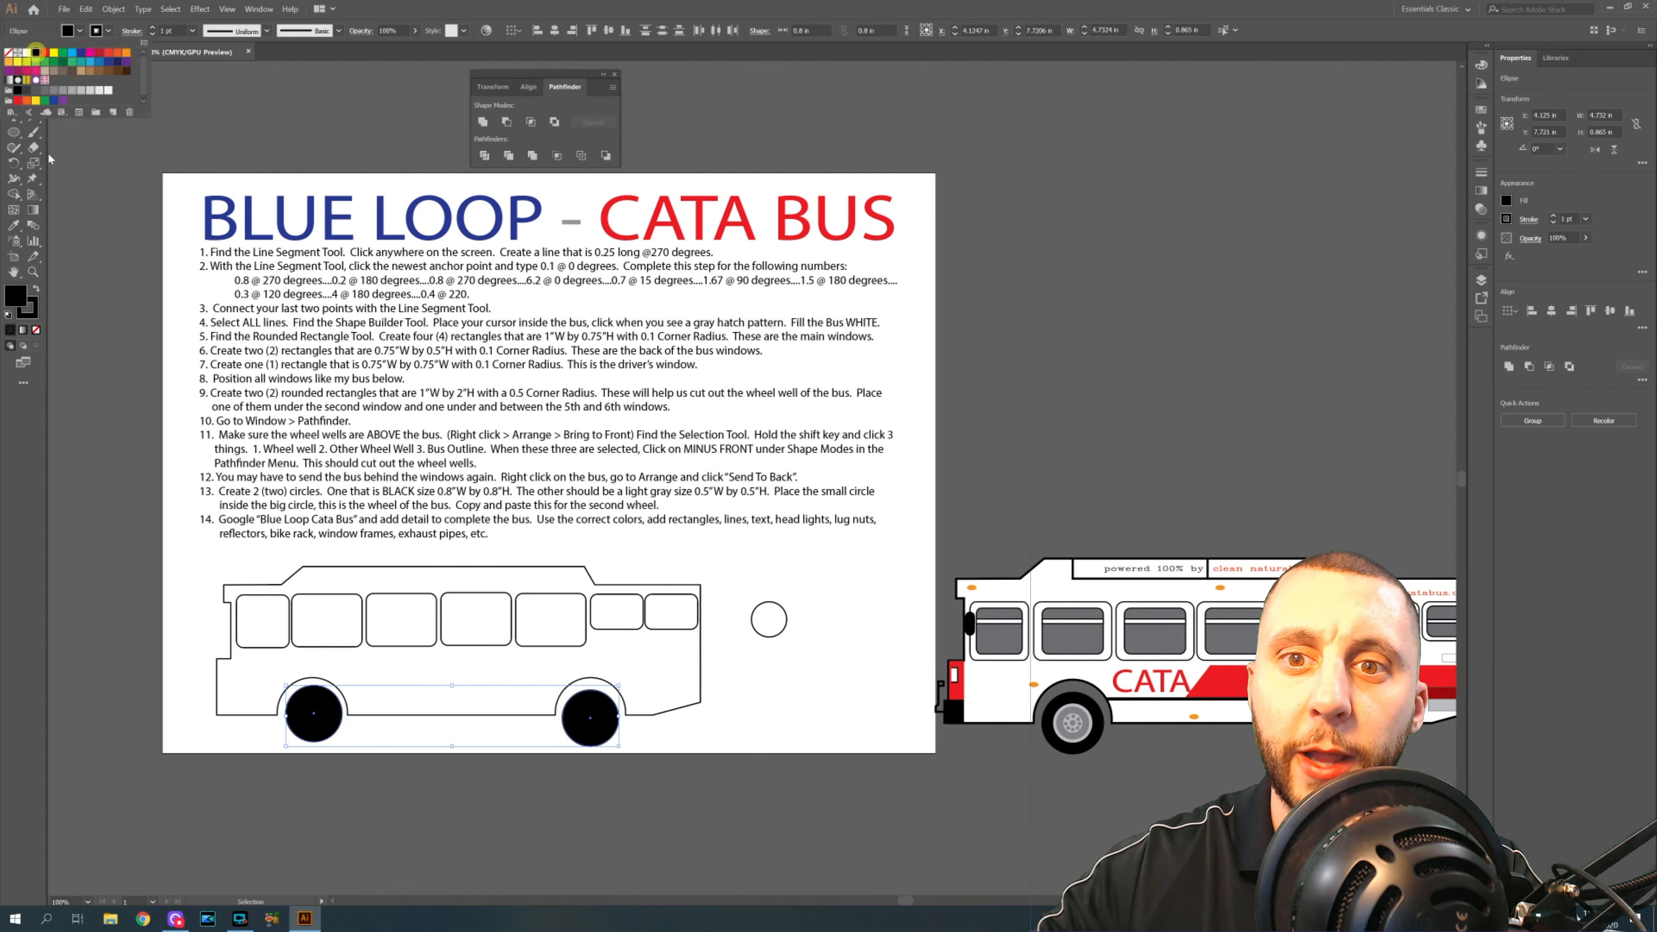
pyautogui.click(93, 179)
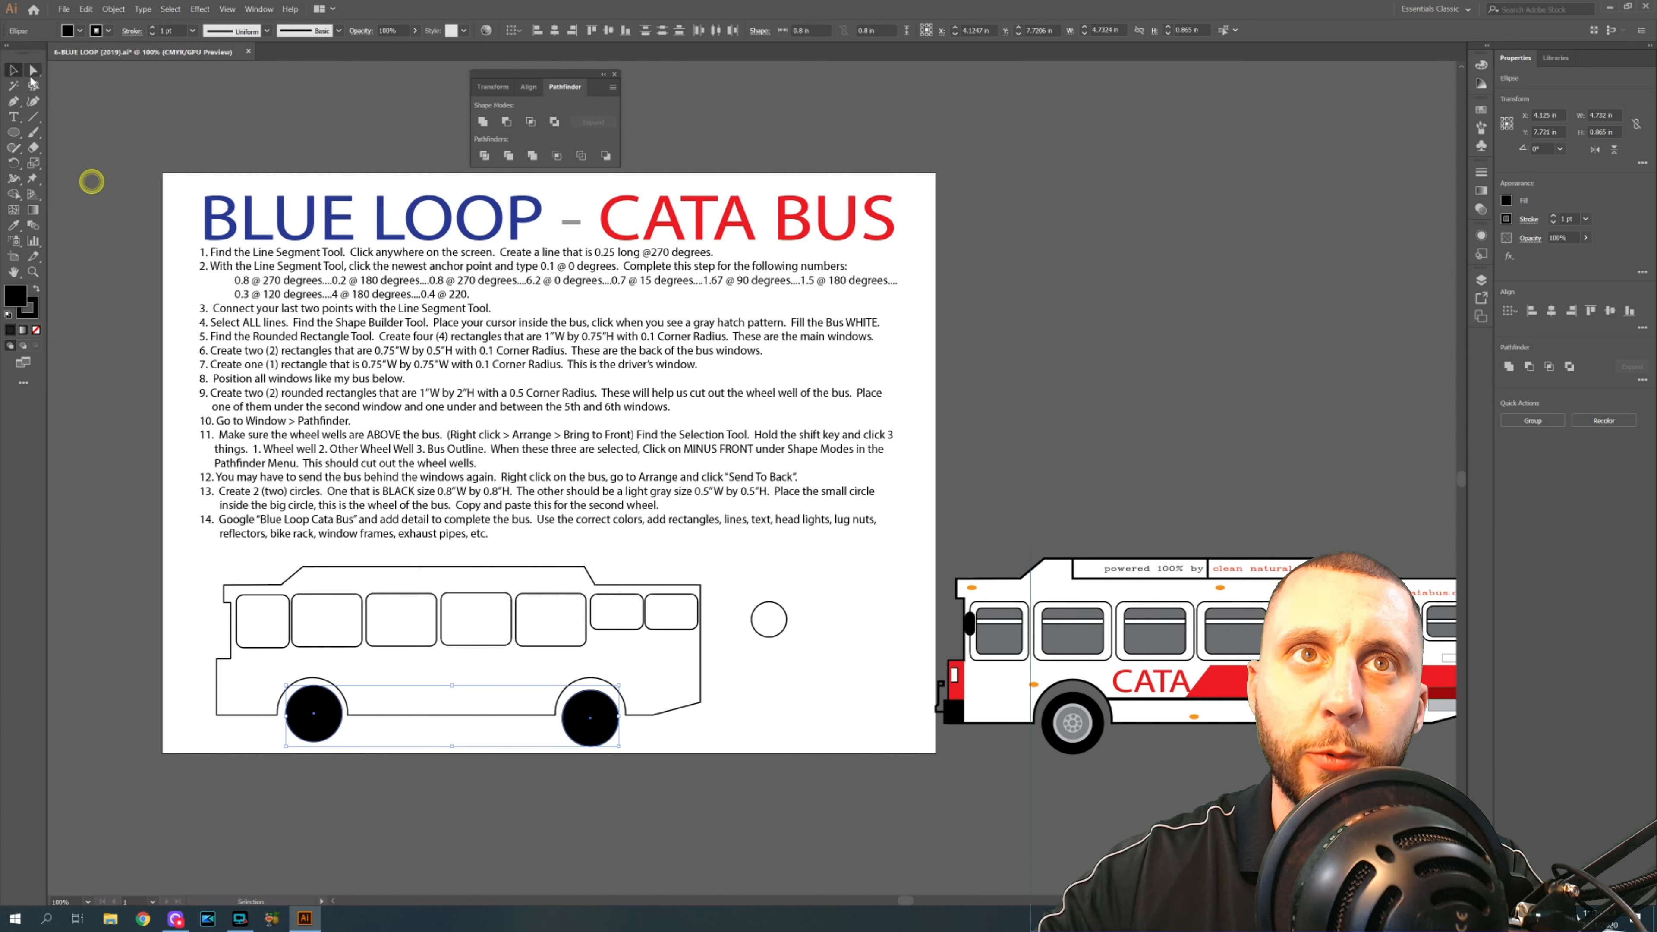
pyautogui.click(100, 100)
# - Fill the 0.5 in circle with light gray and center it inside the black rear wheel
pyautogui.click(774, 598)
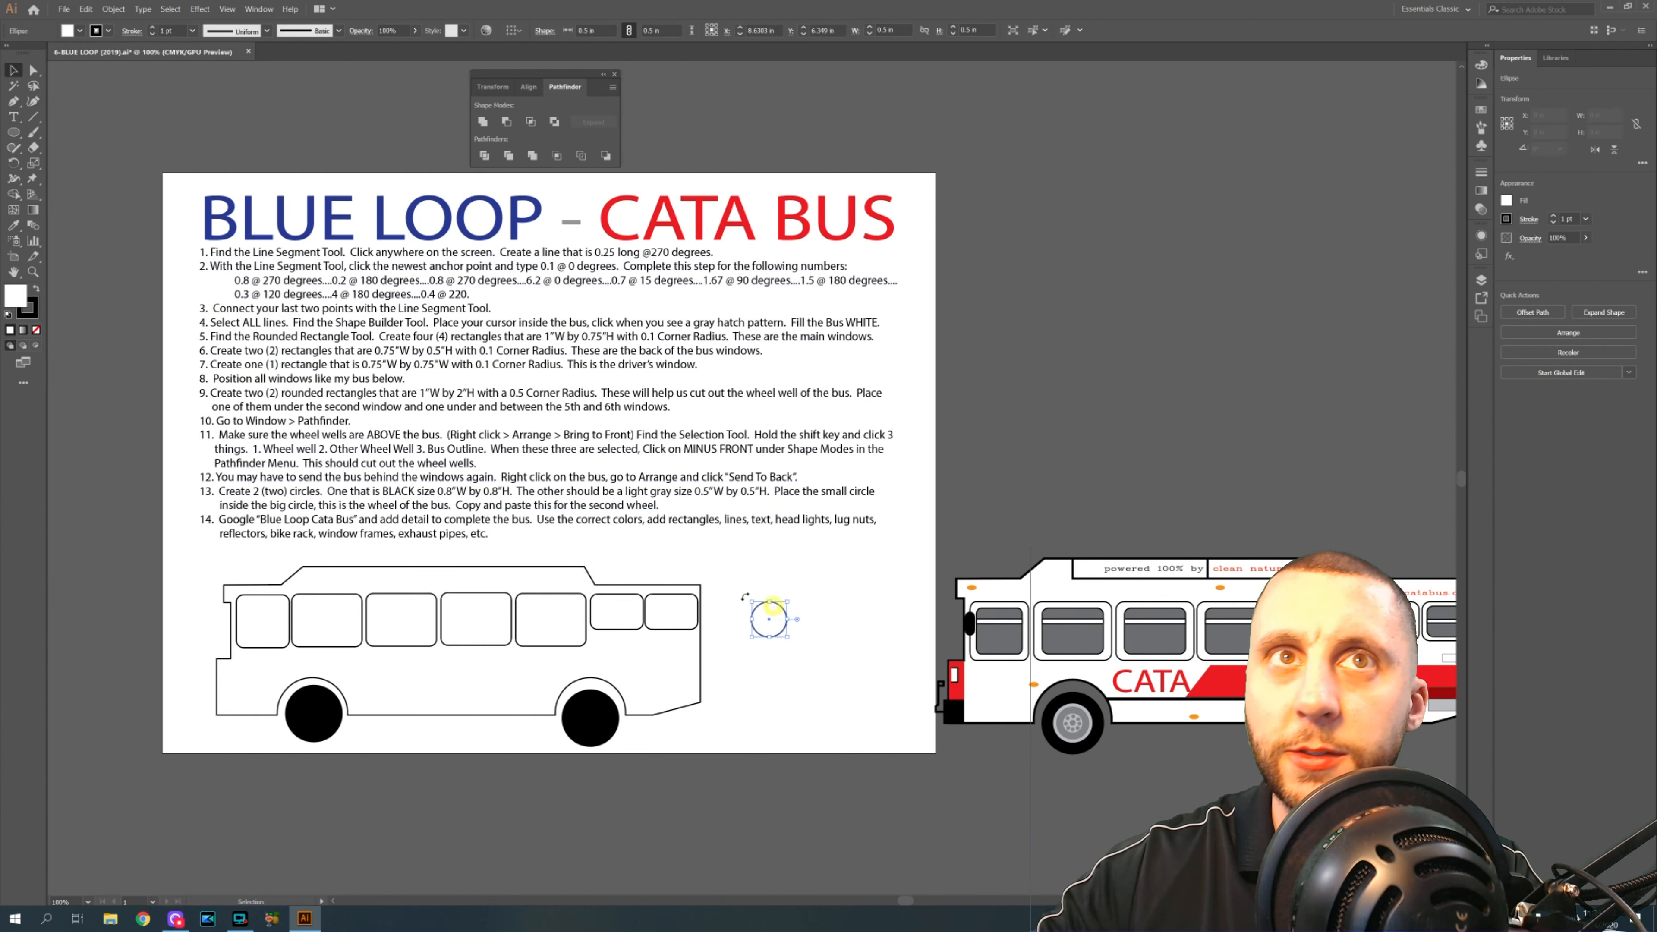
pyautogui.click(80, 30)
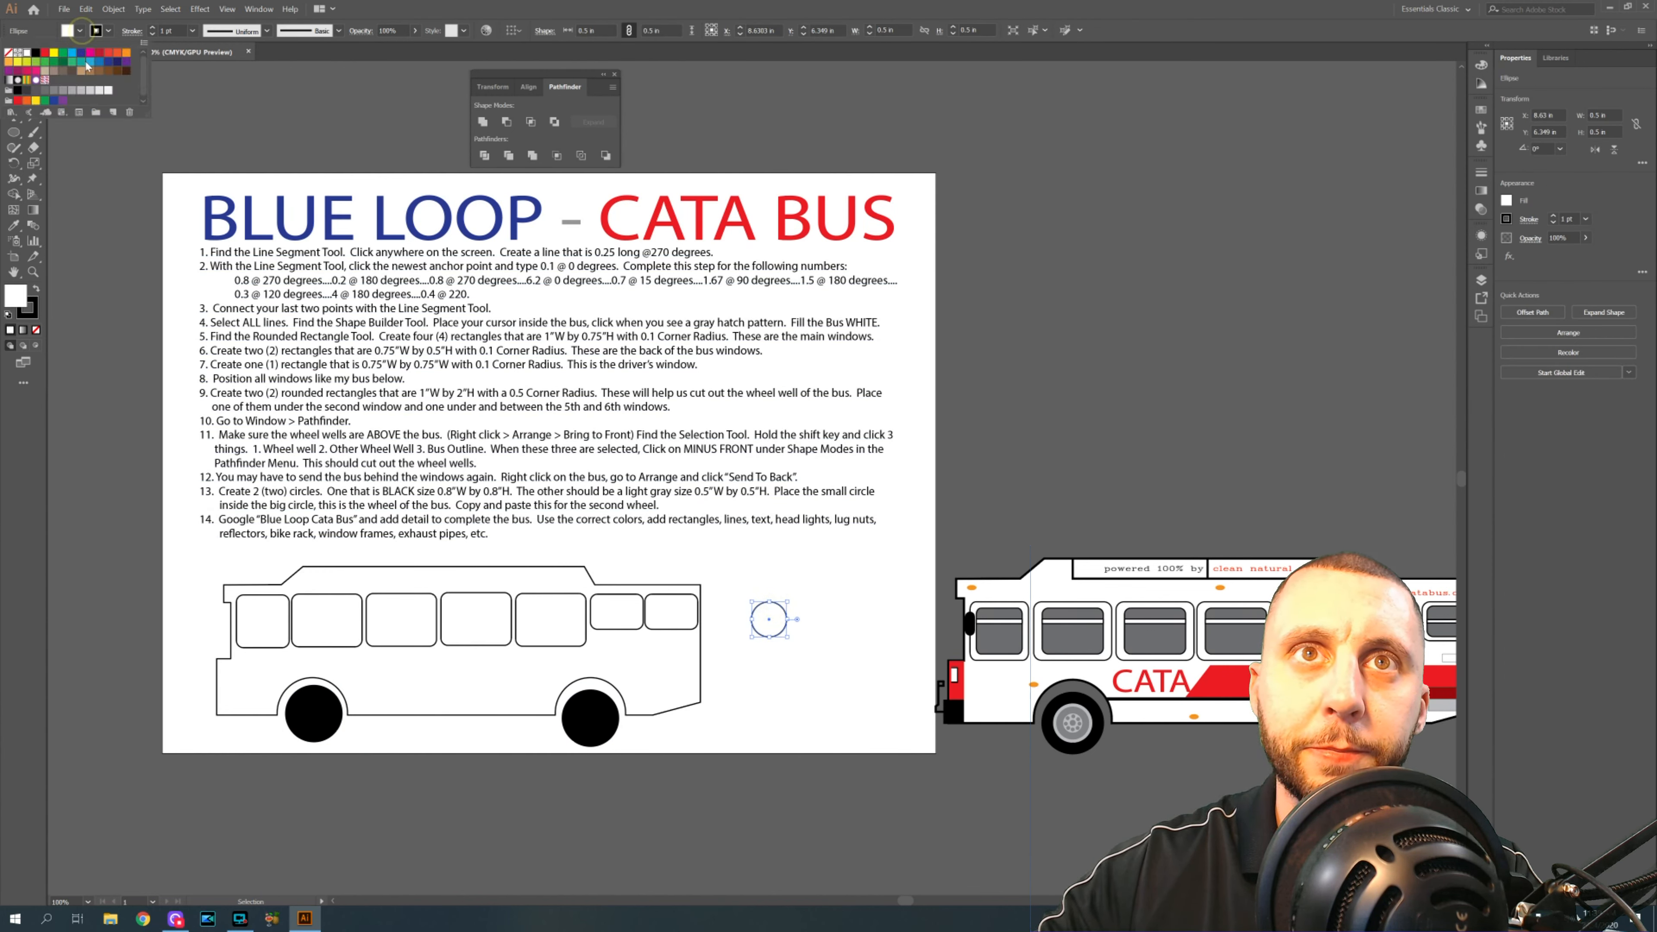
pyautogui.click(72, 93)
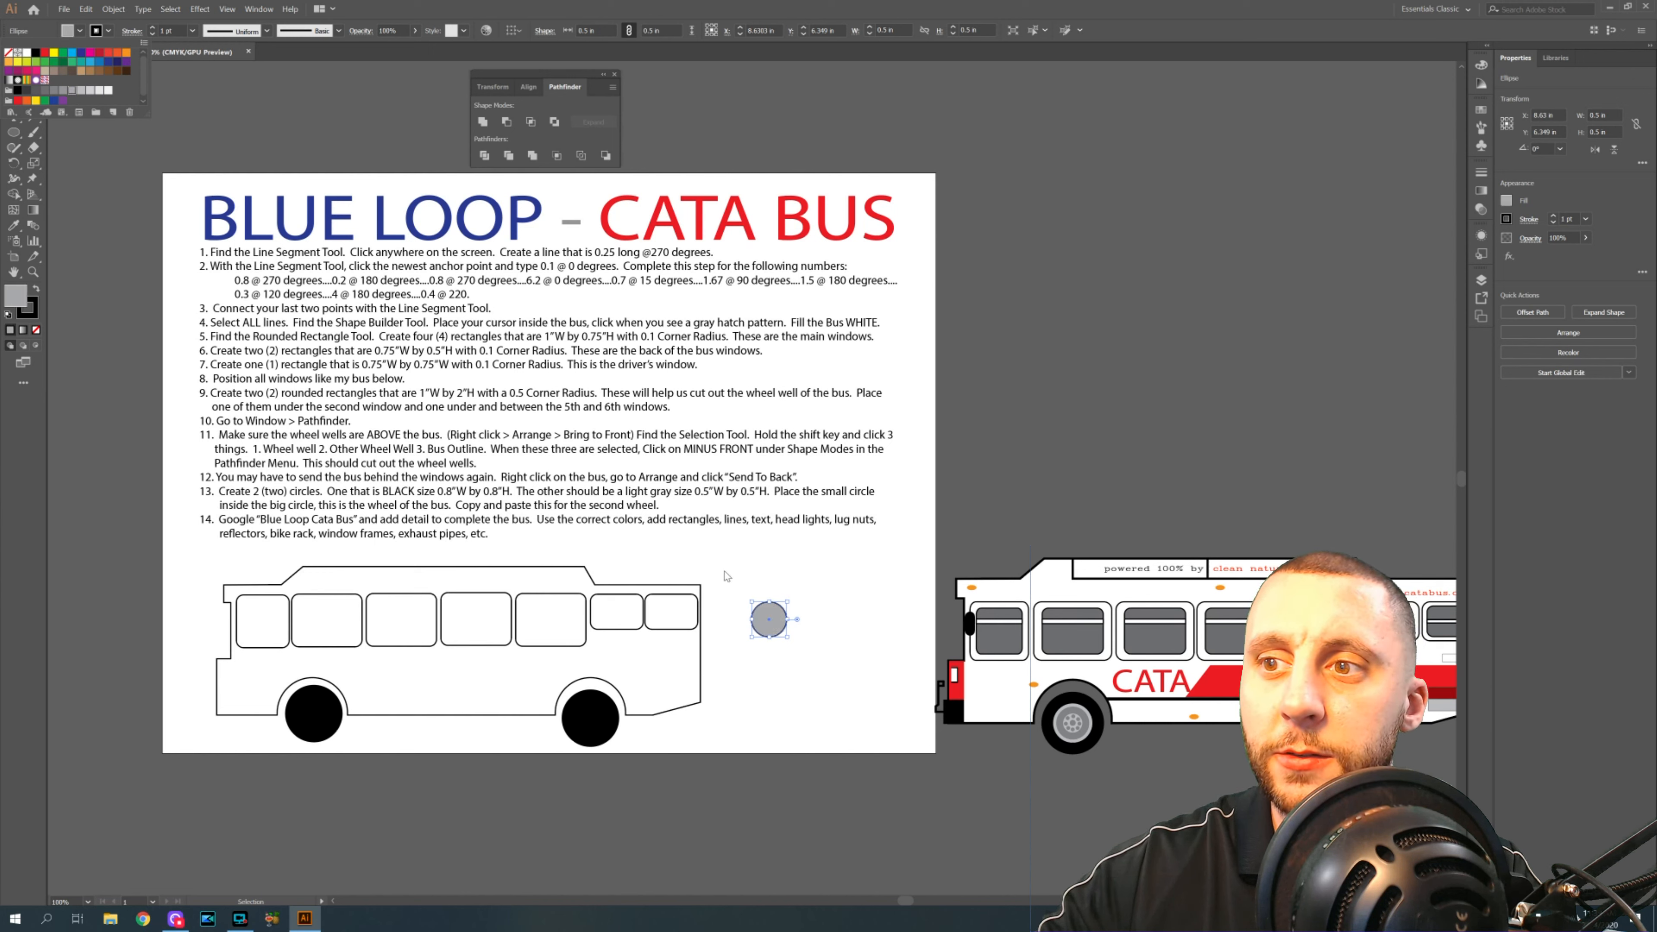
pyautogui.click(787, 643)
pyautogui.moveTo(778, 627); pyautogui.dragTo(601, 730)
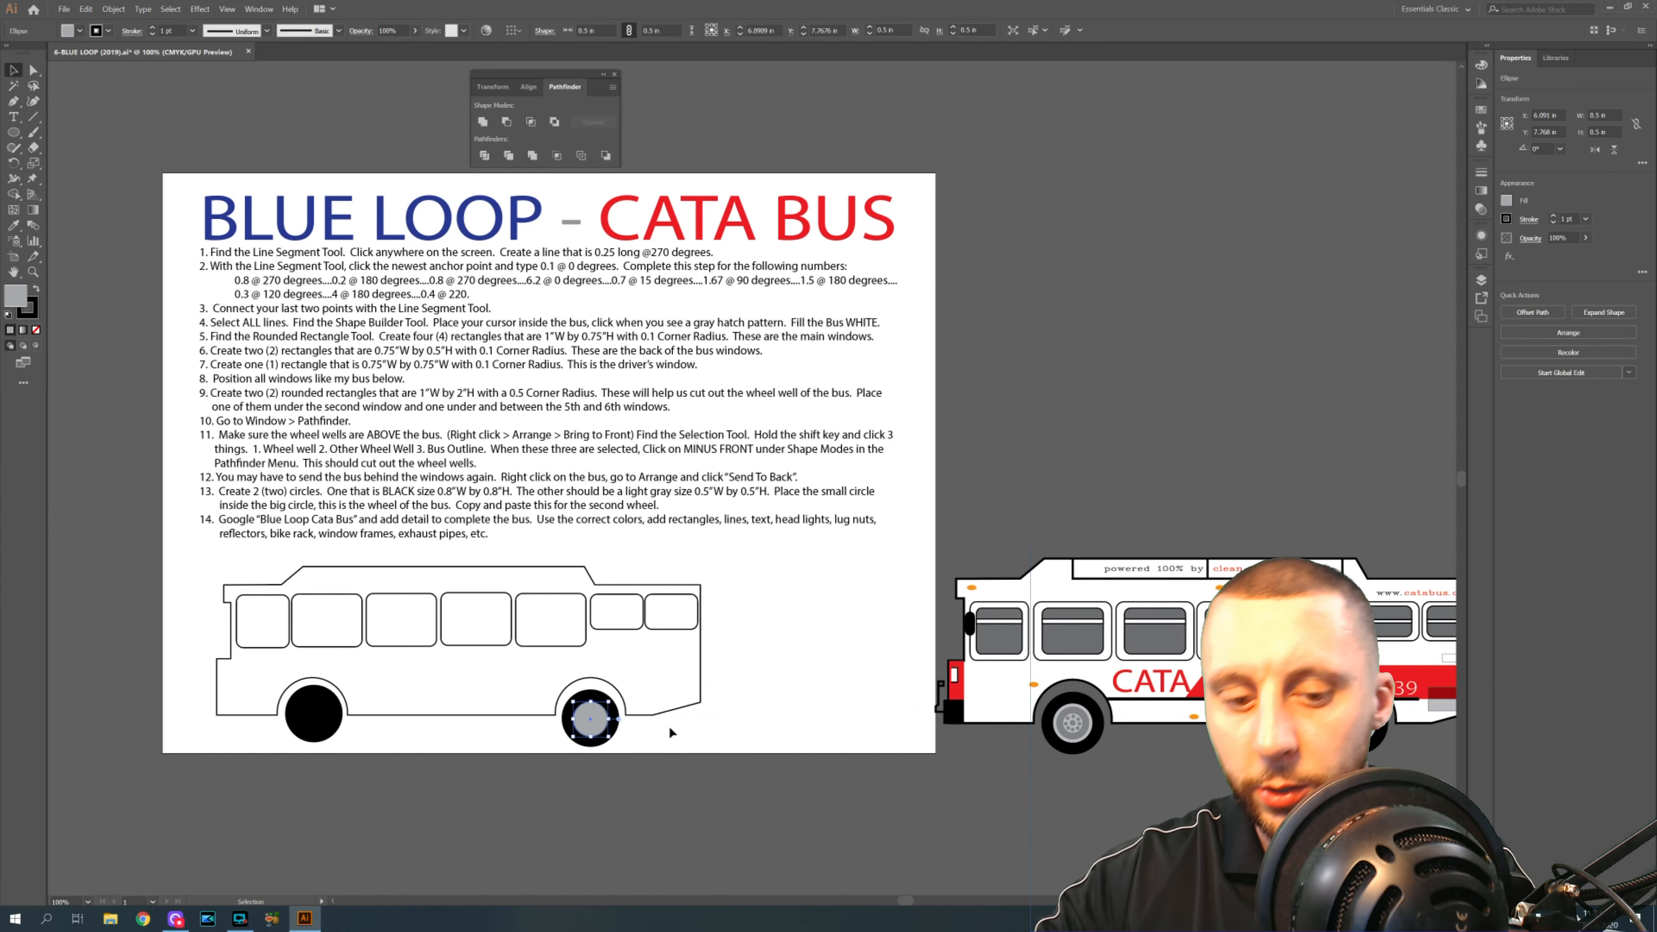
# - Copy the gray hub circle and center the duplicate inside the black front wheel
pyautogui.hotkey('ctrl', 'c')
pyautogui.hotkey('ctrl', 'v')
pyautogui.moveTo(760, 466); pyautogui.dragTo(320, 716)
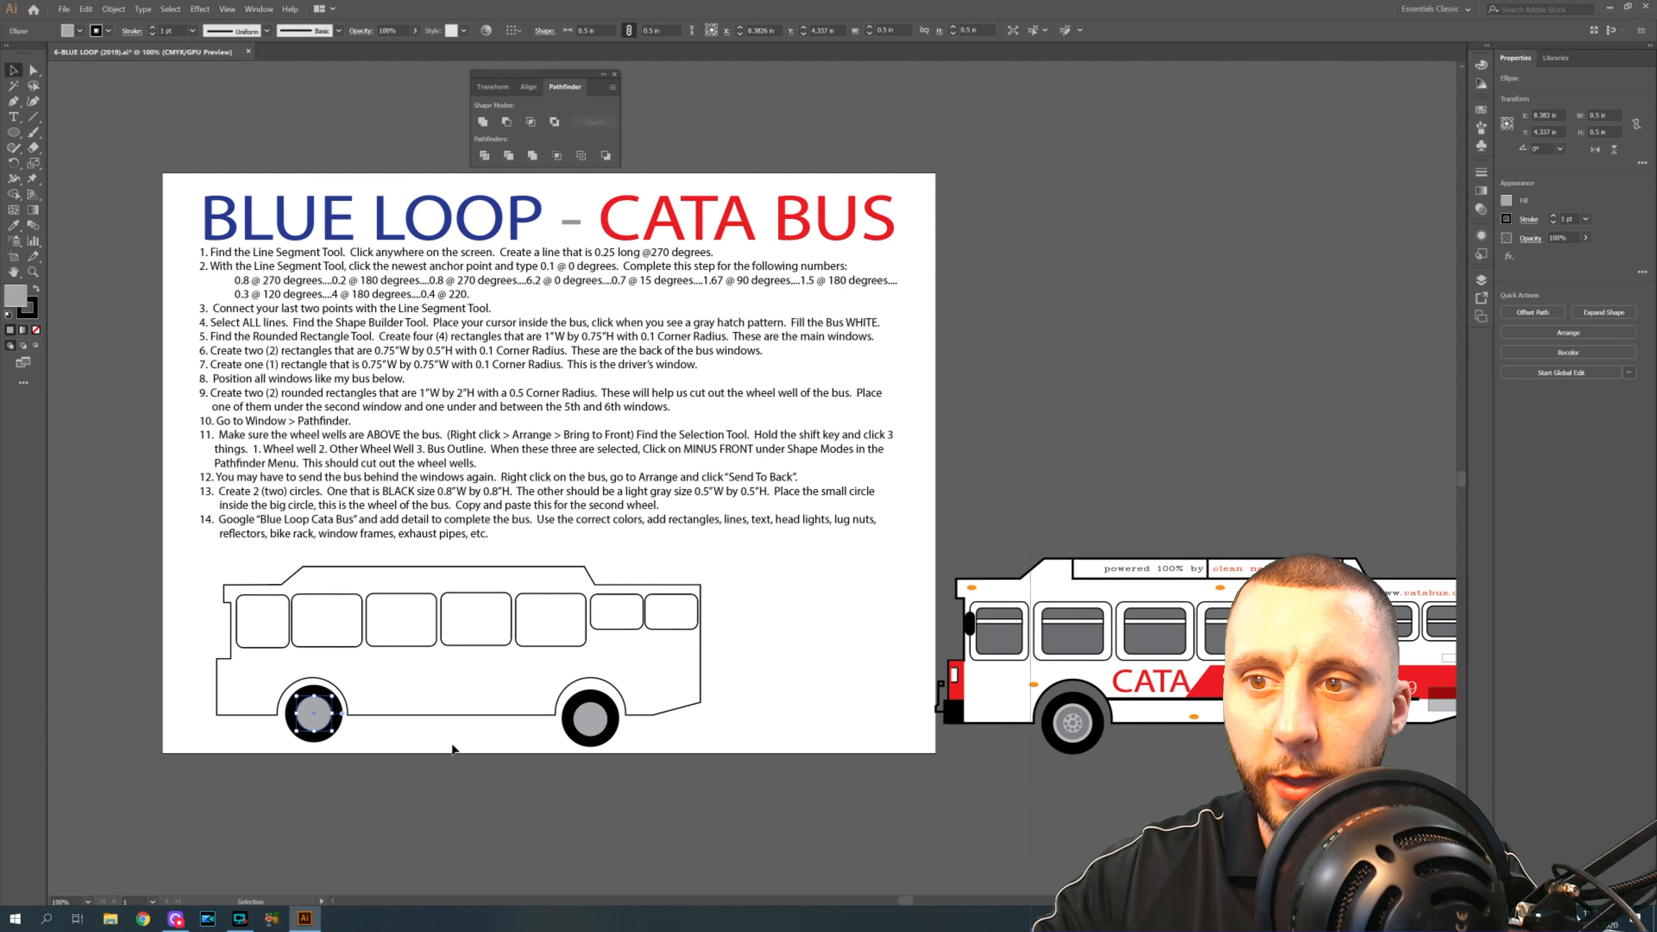
pyautogui.click(728, 729)
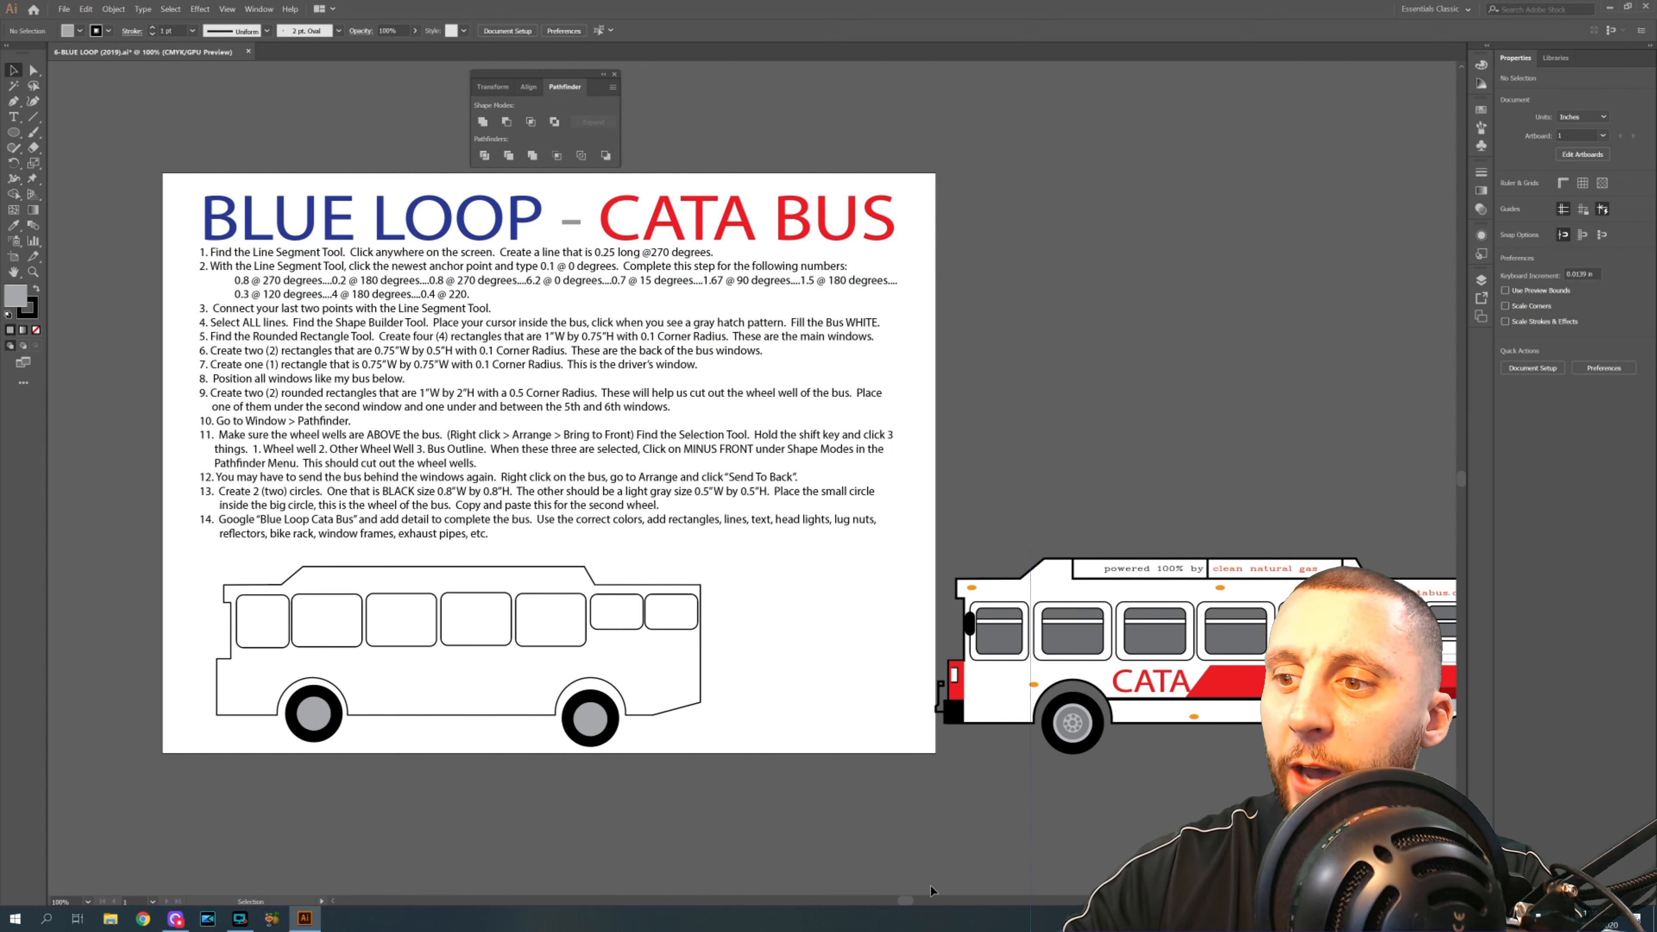
# - Draw a rectangle about 5.72 by 1.29 in above the reference bus, using the red fill of that bus's side stripe
pyautogui.moveTo(907, 899); pyautogui.dragTo(914, 899)
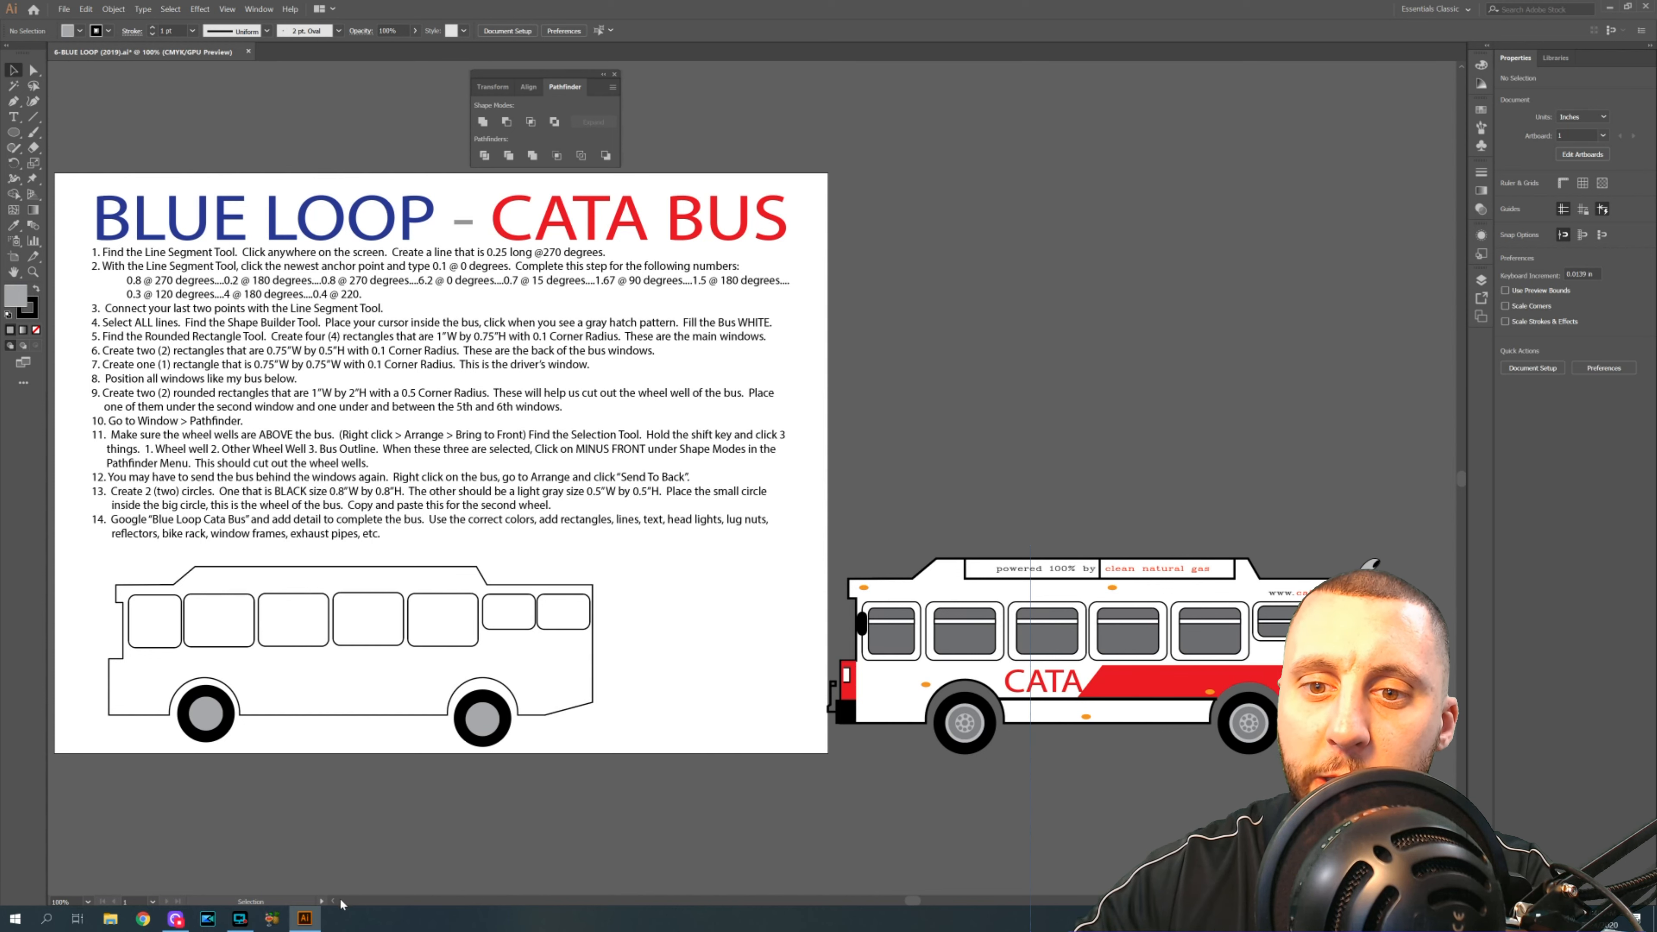
pyautogui.moveTo(334, 902); pyautogui.dragTo(334, 902)
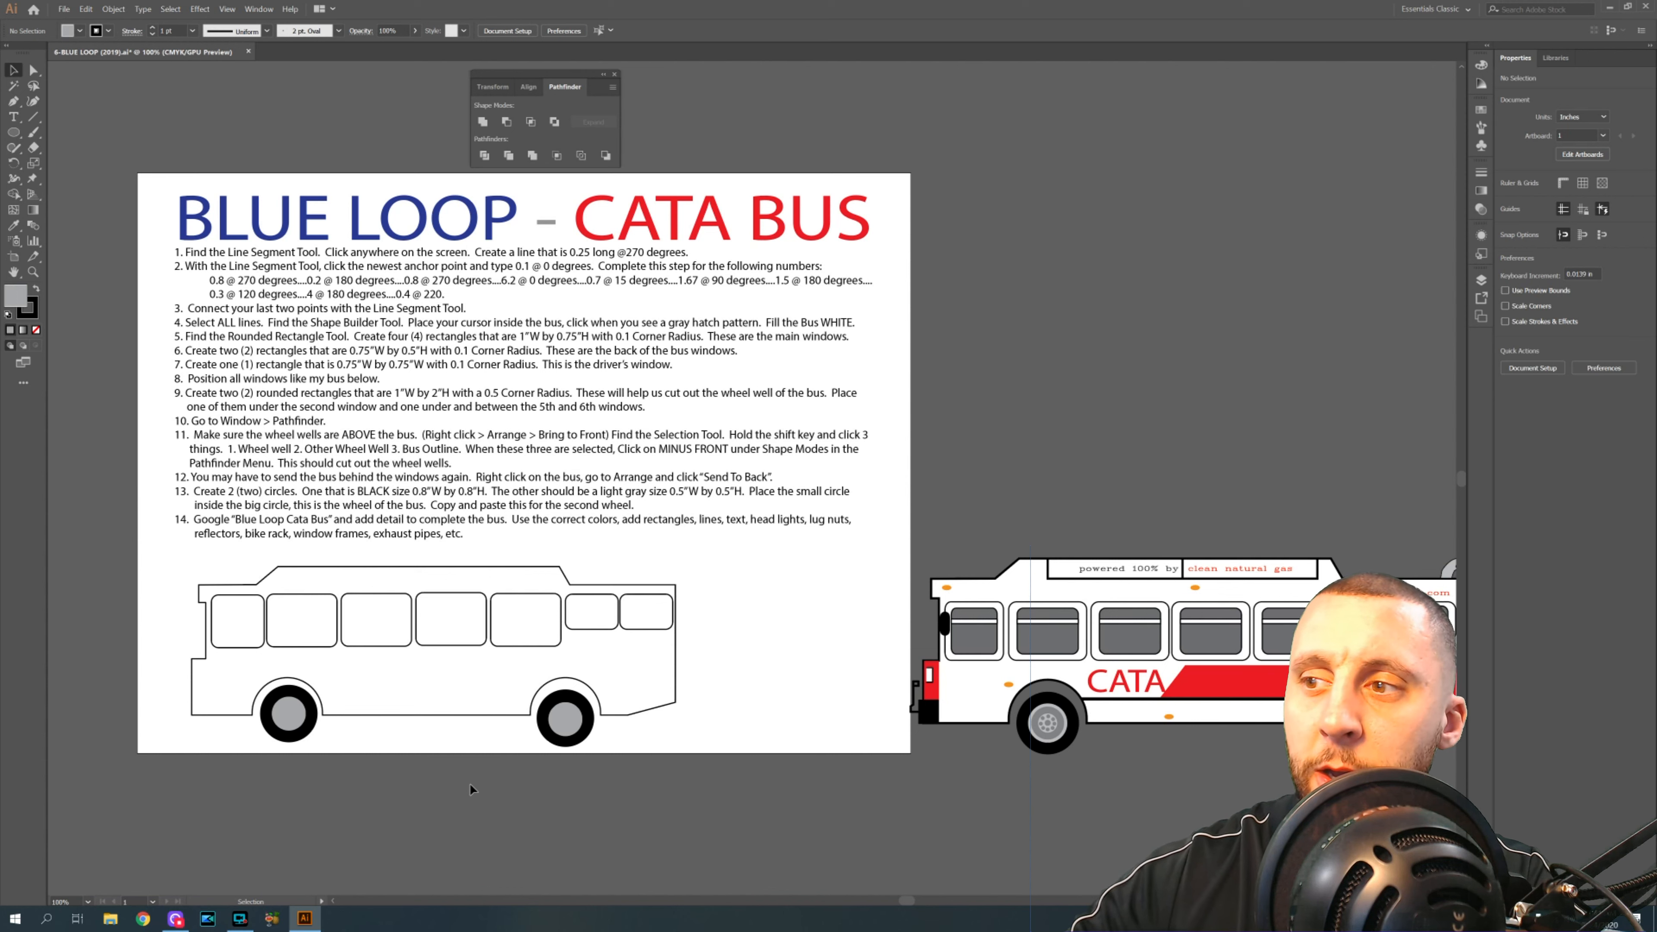
pyautogui.click(1225, 685)
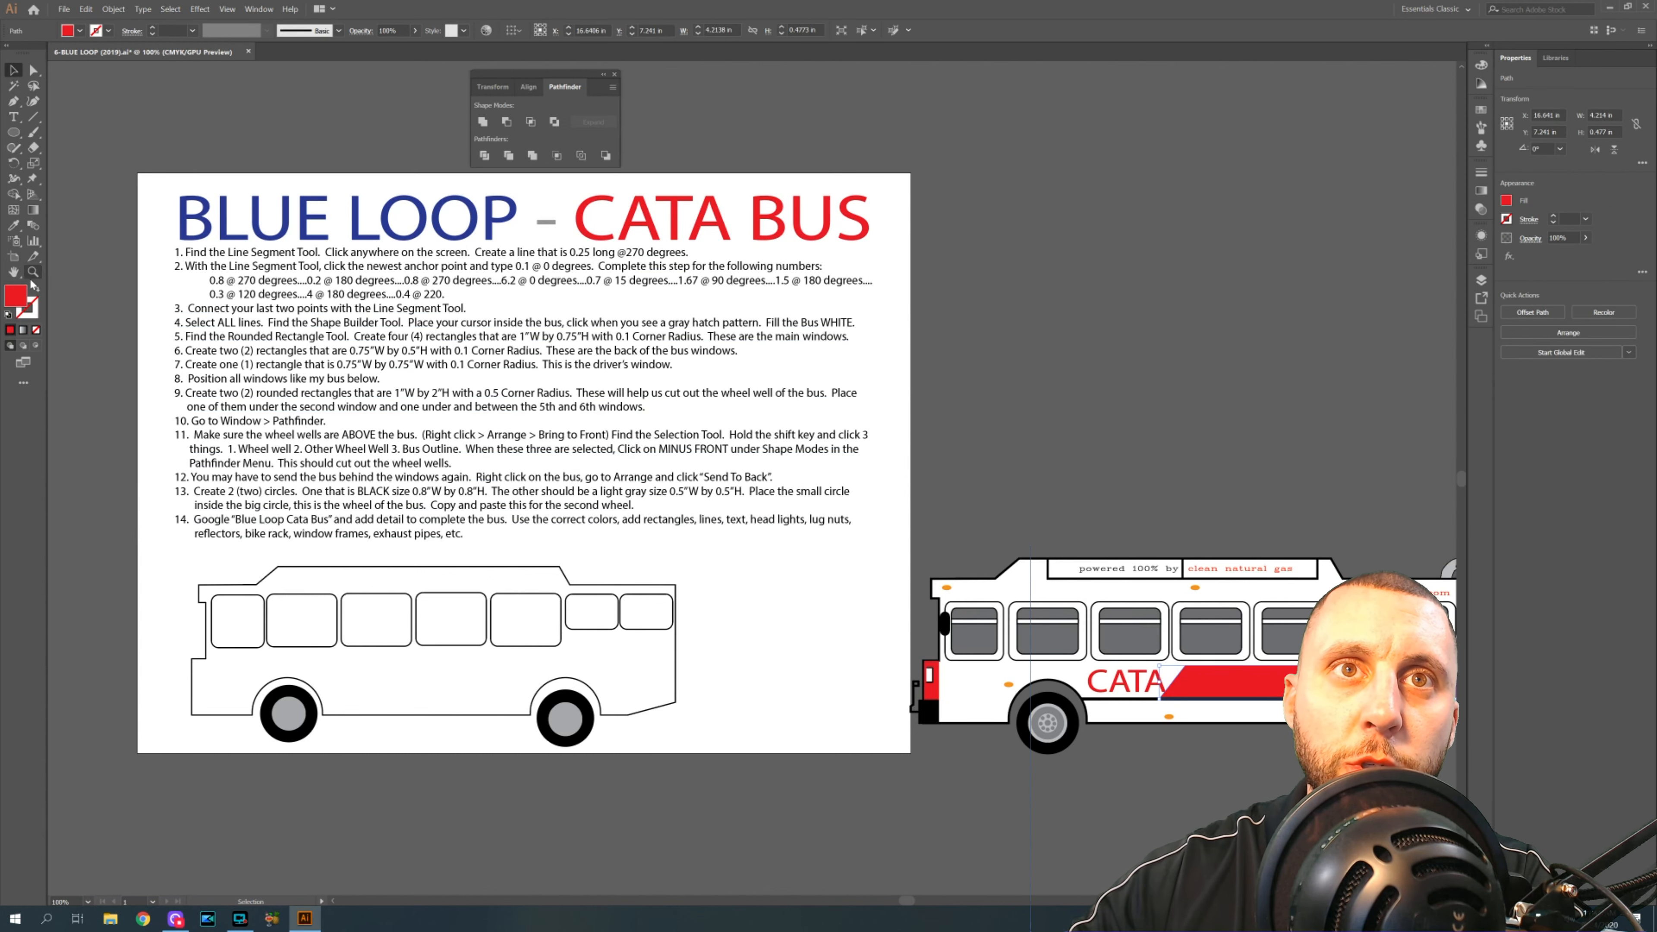
pyautogui.moveTo(13, 132); pyautogui.dragTo(59, 133)
pyautogui.moveTo(951, 251); pyautogui.dragTo(1354, 341)
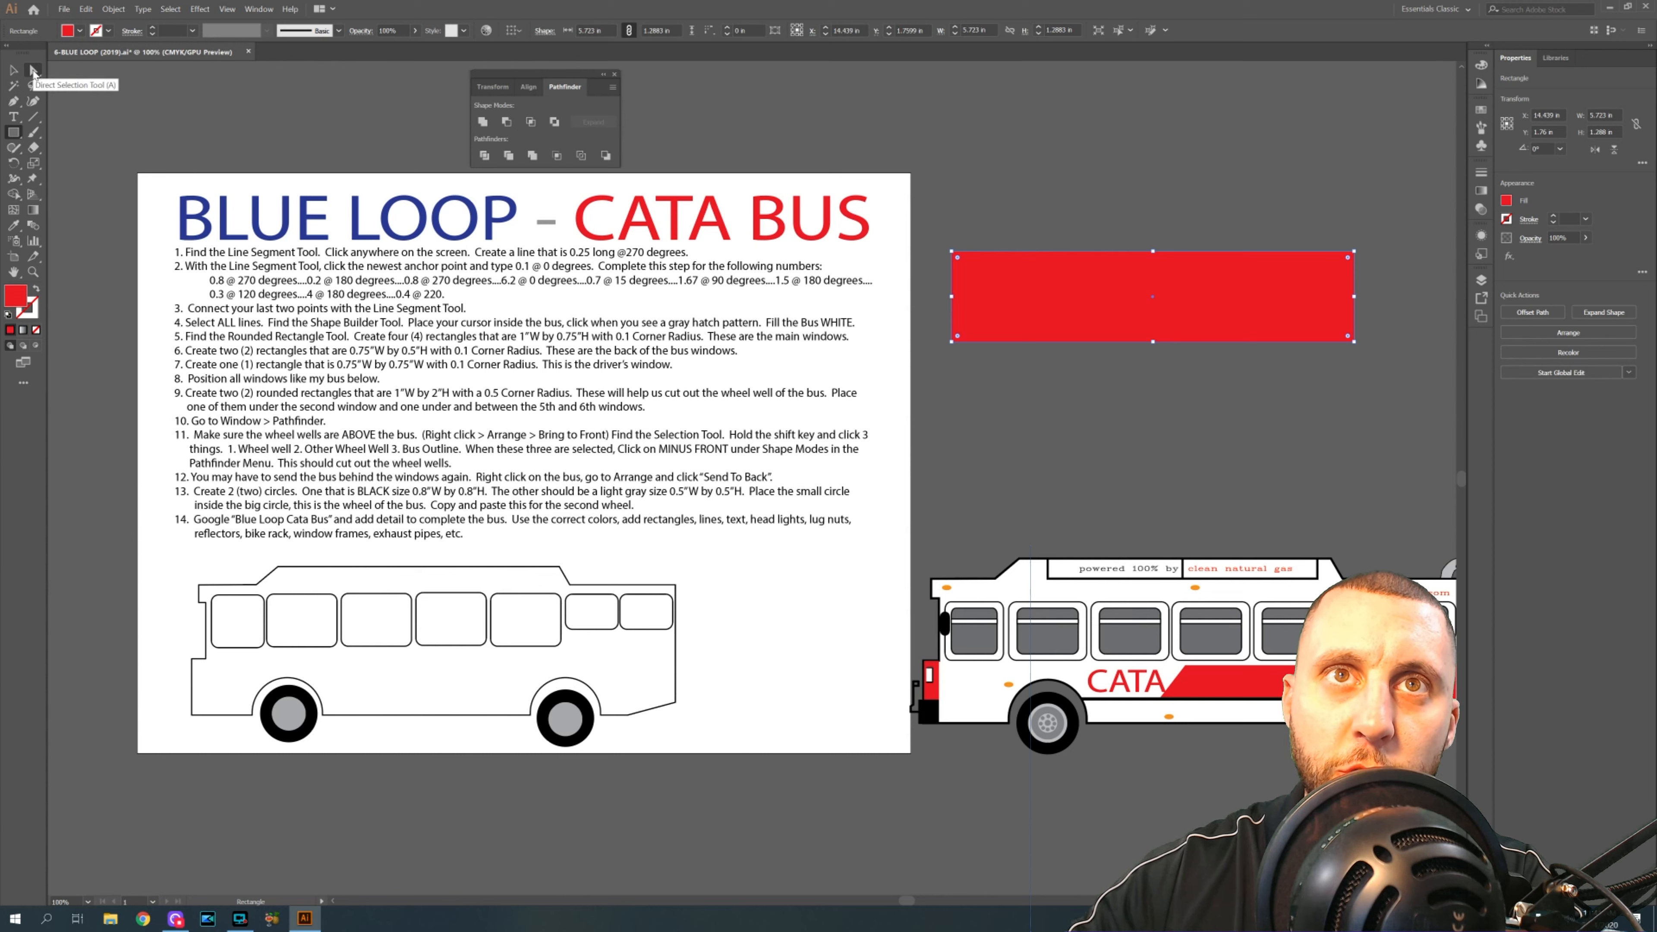
# - Slant the red rectangle's left end by moving only its upper-left anchor point about 1 in to the right
pyautogui.click(33, 70)
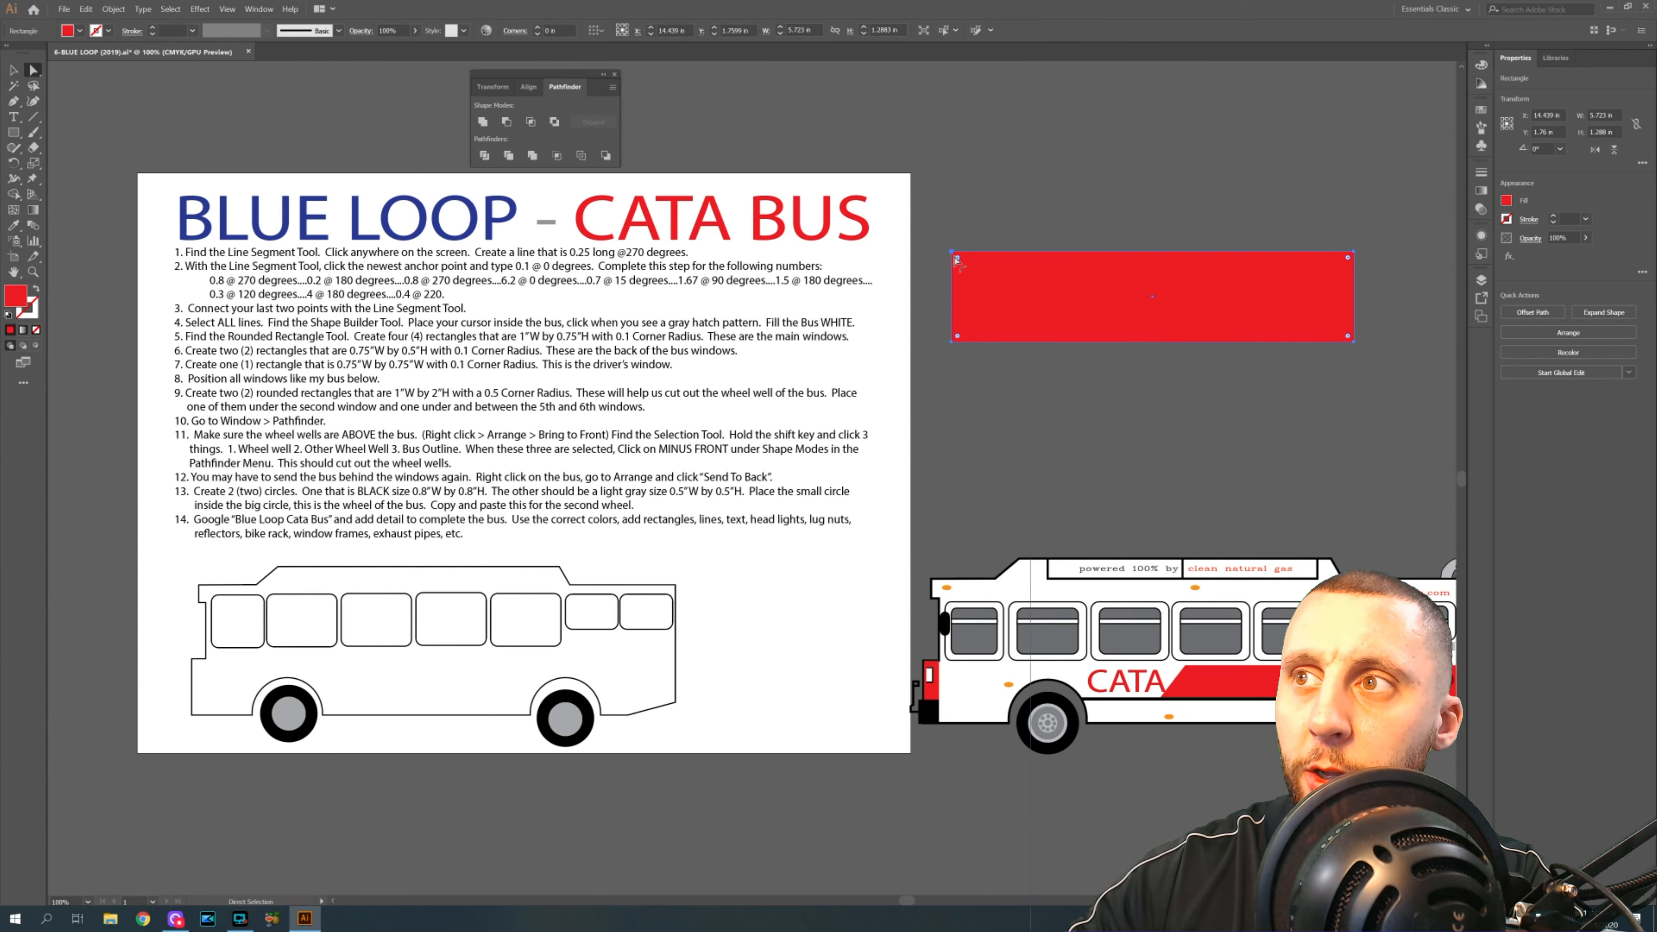
pyautogui.moveTo(952, 253); pyautogui.dragTo(957, 257)
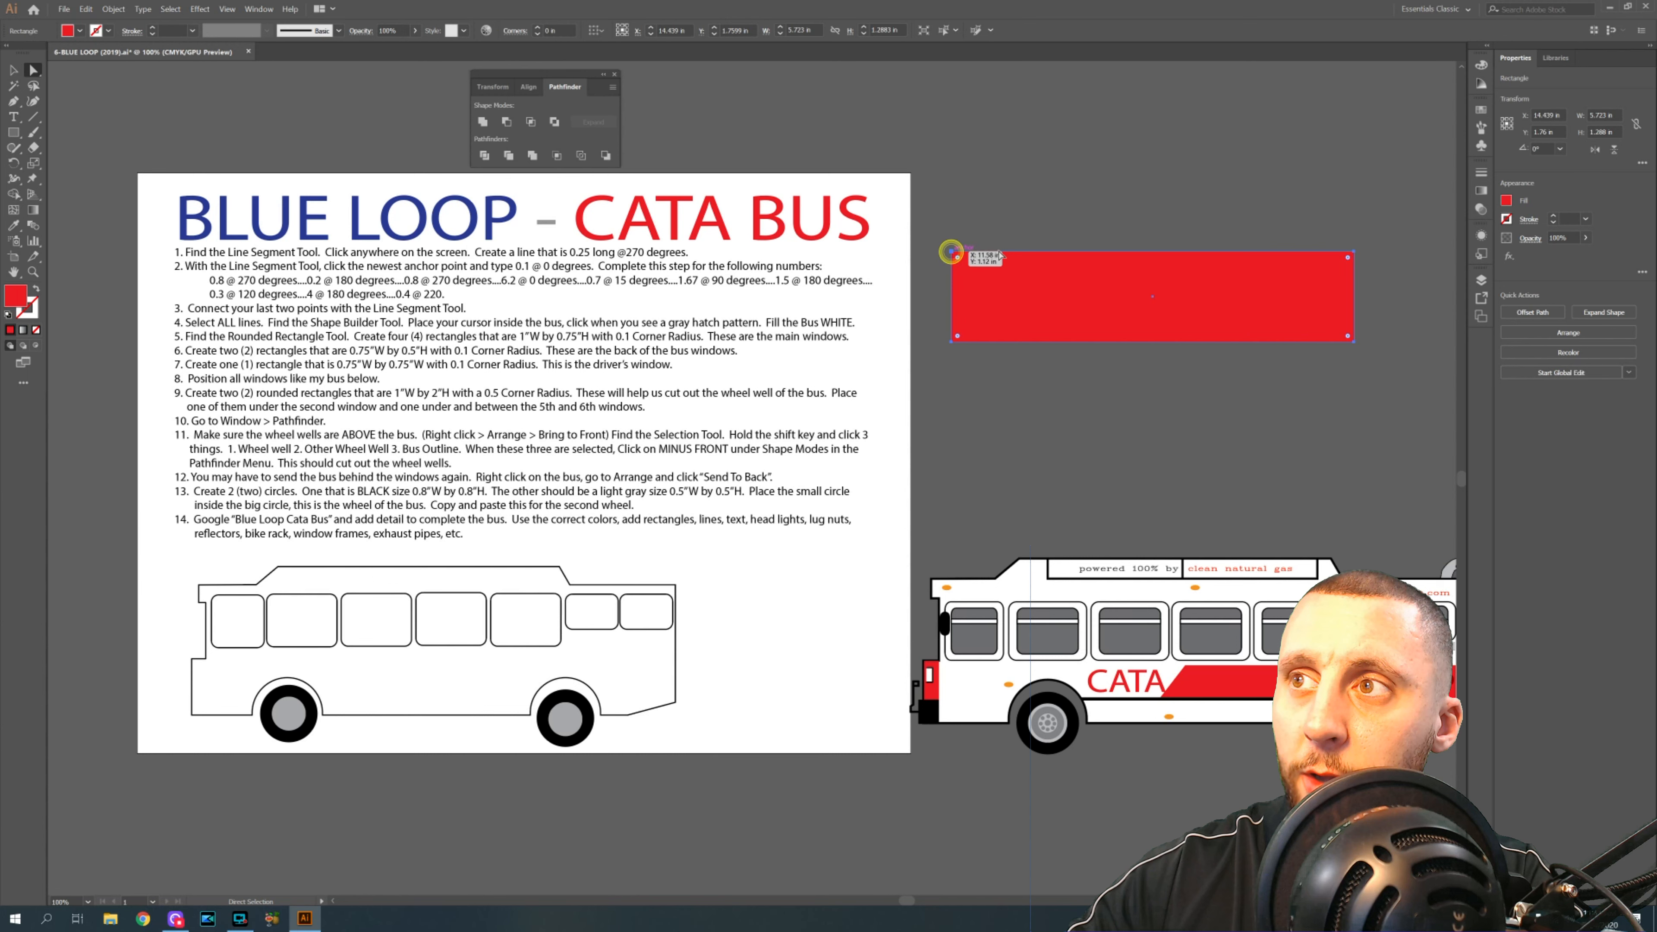
pyautogui.click(954, 254)
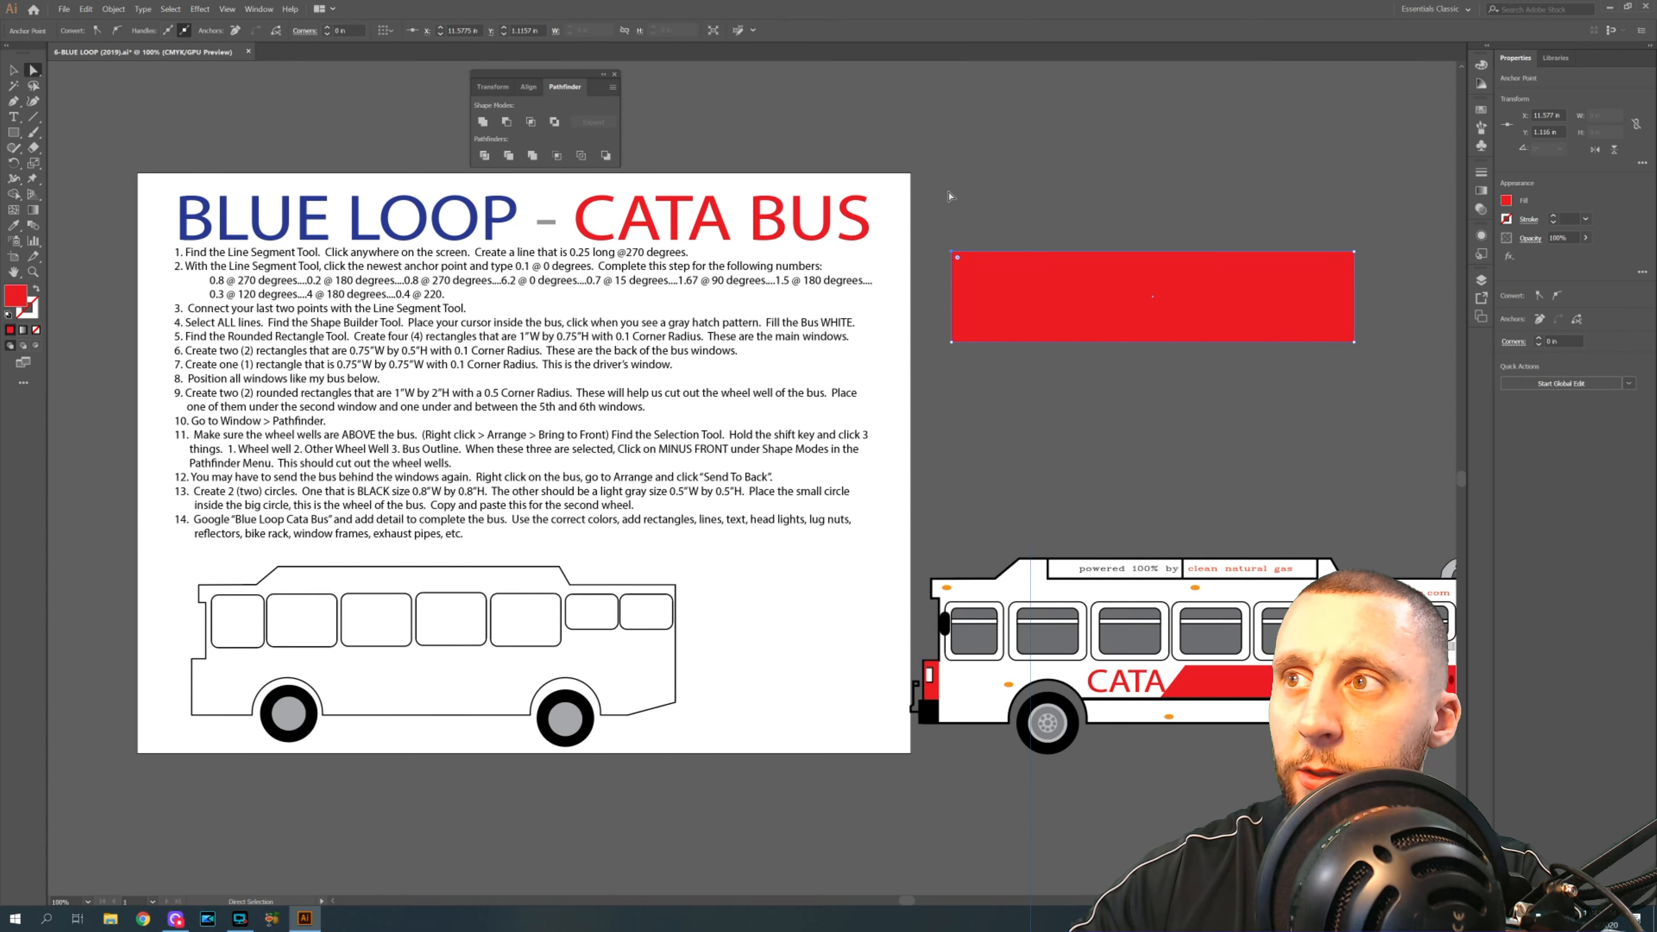
pyautogui.moveTo(954, 254); pyautogui.dragTo(1027, 258)
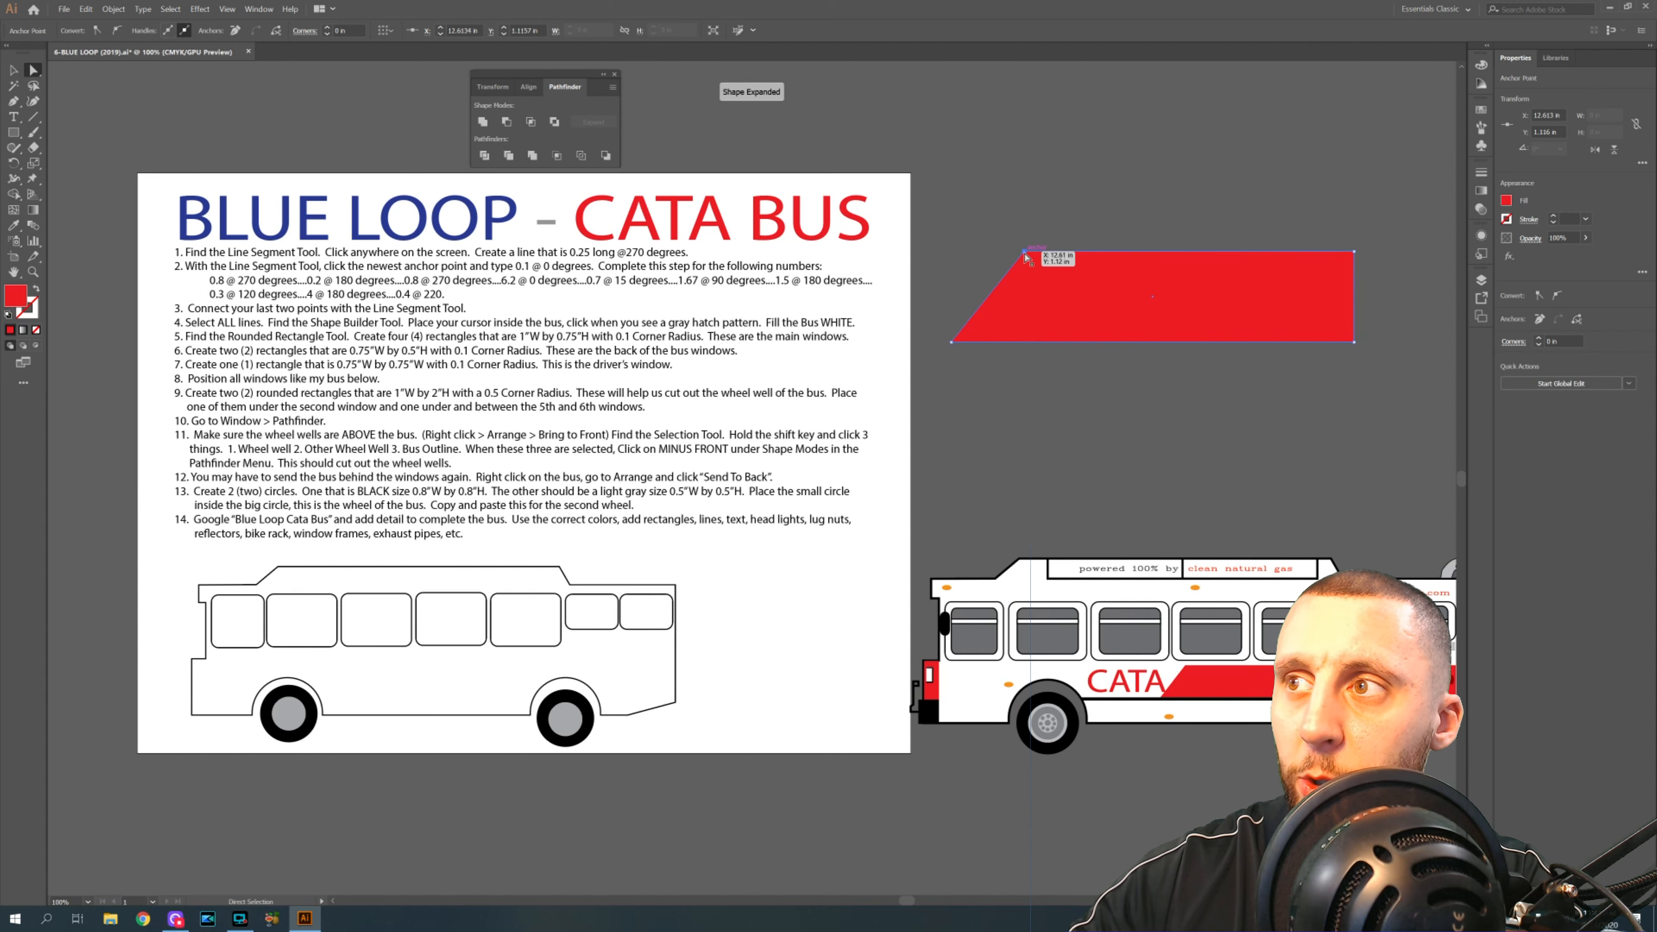